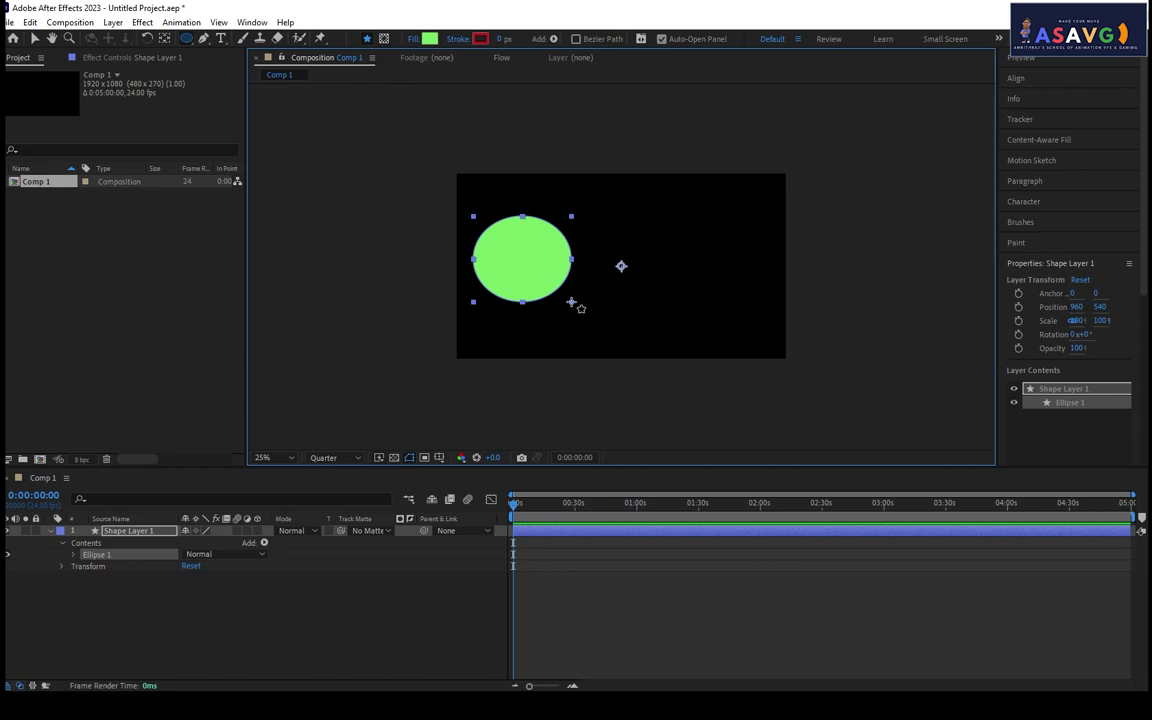
Scale the green ellipse layer down to 57% and center its anchor point within the shape.
{"action": "key", "text": "ctrl+alt+Home"}
{"action": "left_click", "coordinate": [33, 38]}
{"action": "mouse_move", "coordinate": [507, 278]}
{"action": "left_mouse_down"}
{"action": "mouse_move", "coordinate": [491, 260]}
{"action": "mouse_move", "coordinate": [517, 273]}
{"action": "mouse_move", "coordinate": [498, 267]}
{"action": "left_mouse_up"}
{"action": "key", "text": "s"}
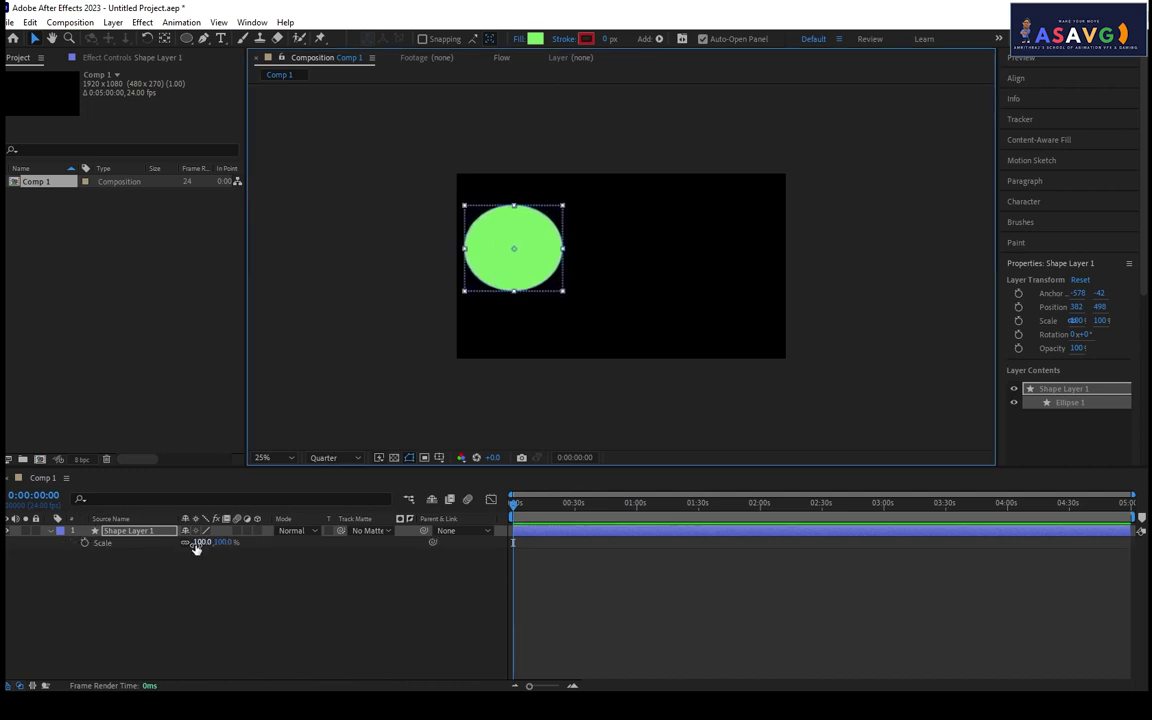
{"action": "left_click_drag", "start_coordinate": [196, 542], "coordinate": [152, 537]}
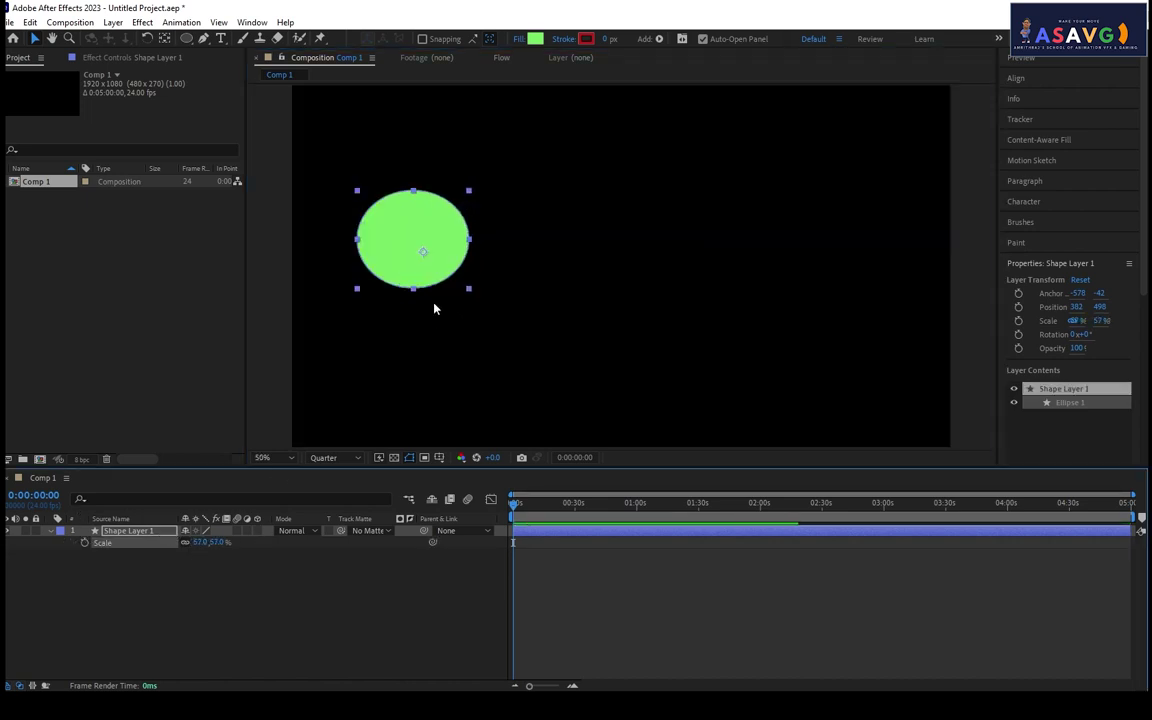
{"action": "key", "text": "period"}
{"action": "key", "text": "ctrl+alt+Home"}
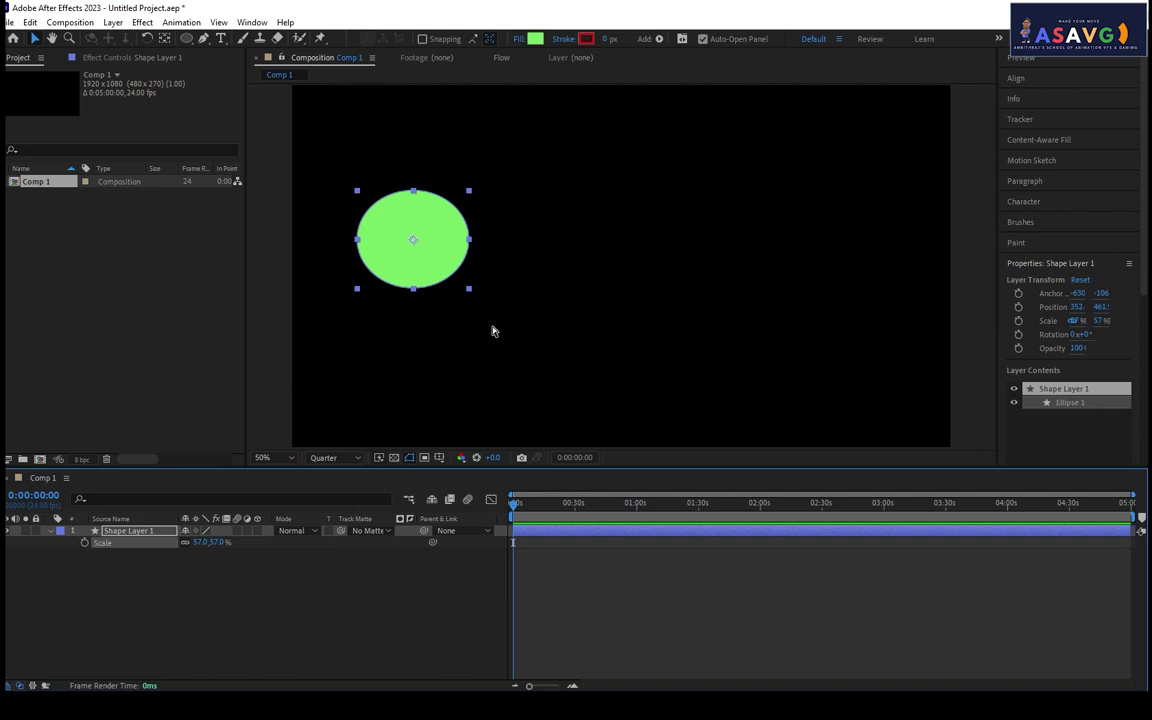
Move the ellipse to about 208.4, 549.5 near the frame's left edge and set a starting Position keyframe at 0:00:00:00.
{"action": "key", "text": "comma"}
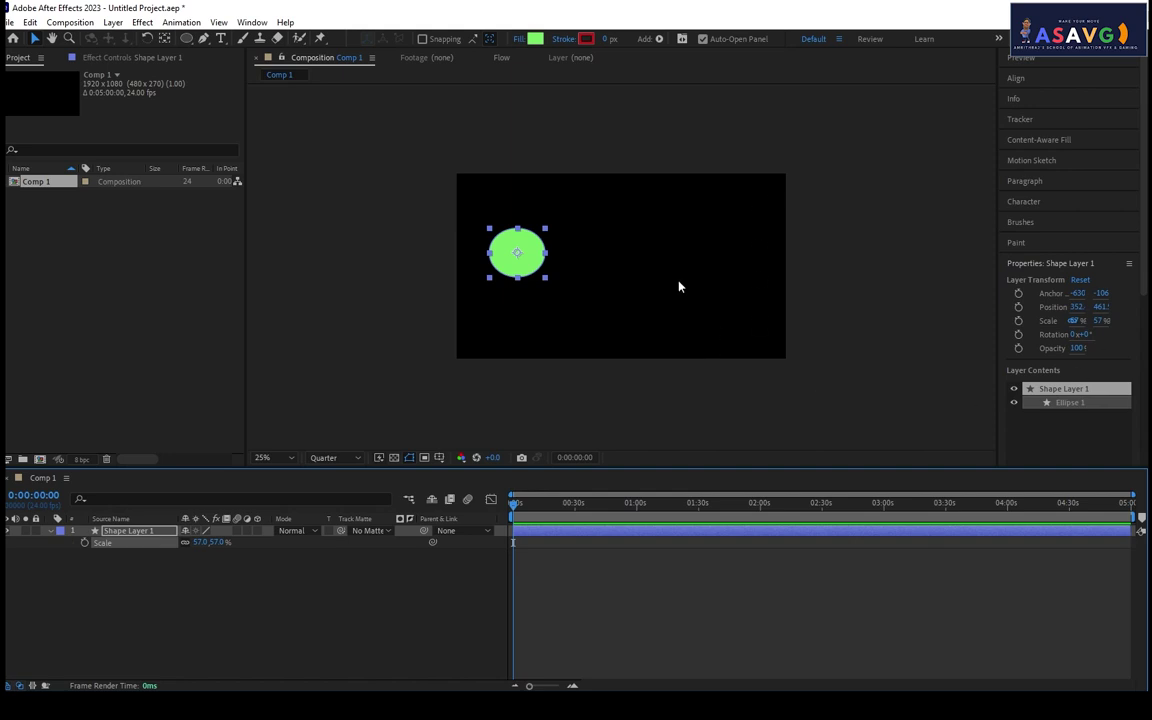
{"action": "key", "text": "period"}
{"action": "key", "text": "comma"}
{"action": "key", "text": "comma"}
{"action": "key", "text": "period"}
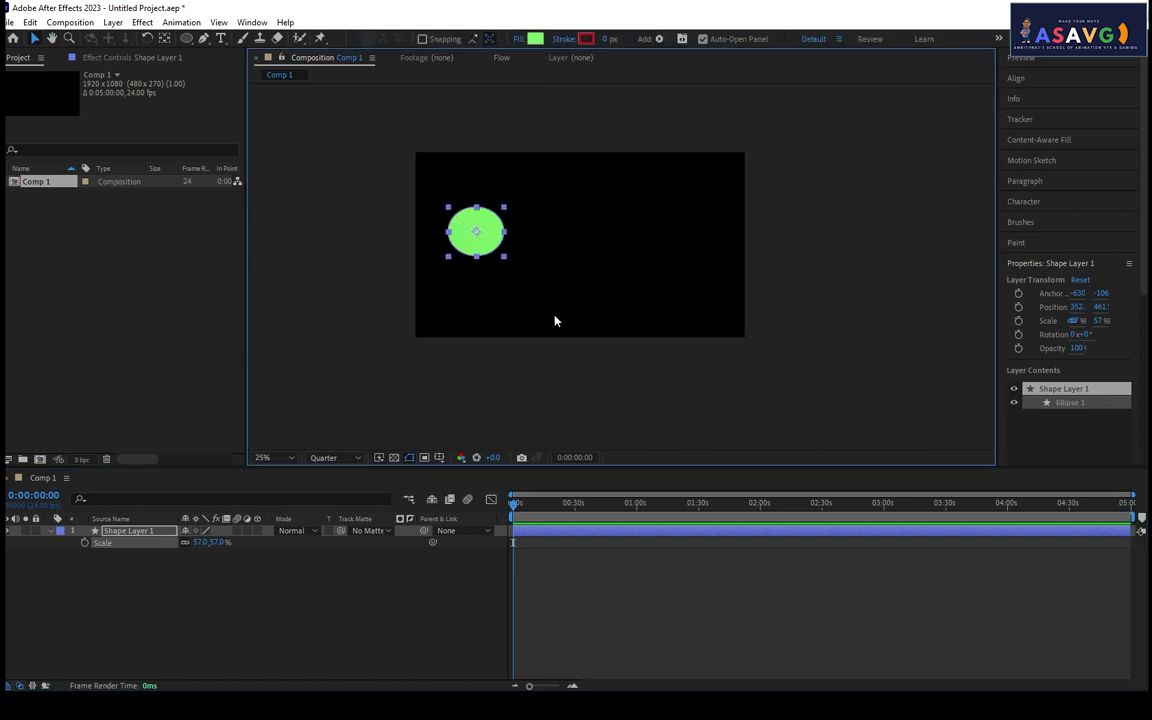
{"action": "left_click_drag", "start_coordinate": [481, 231], "coordinate": [453, 247]}
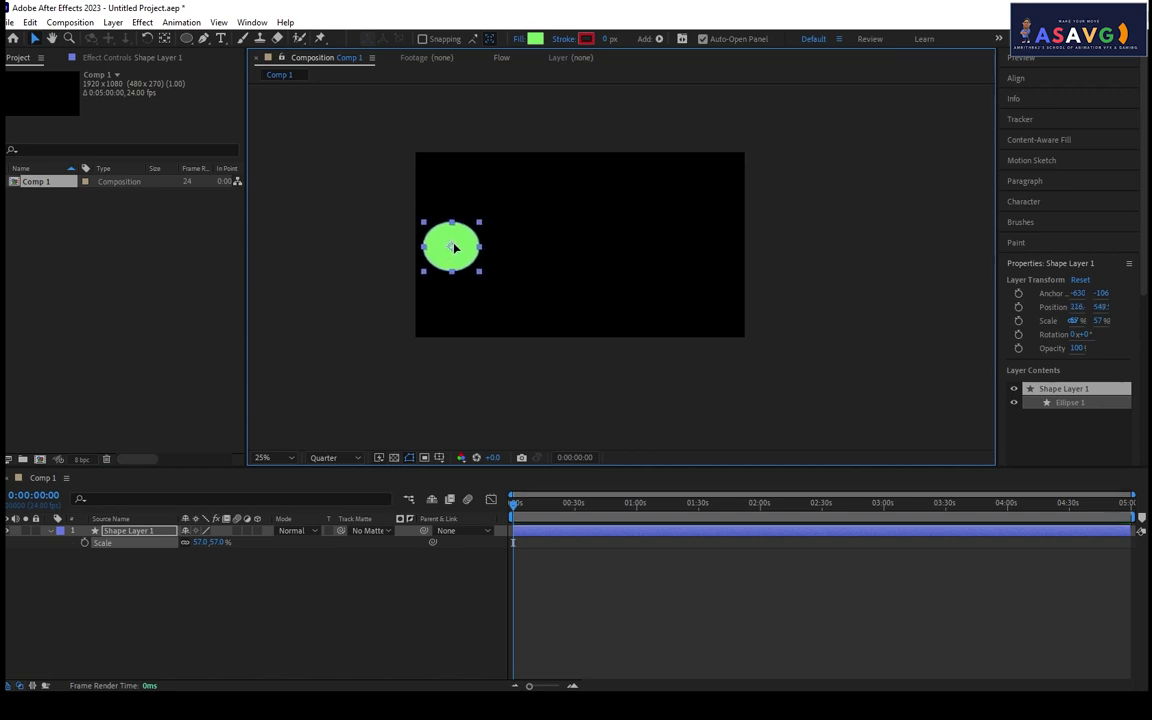
{"action": "left_click", "coordinate": [120, 540]}
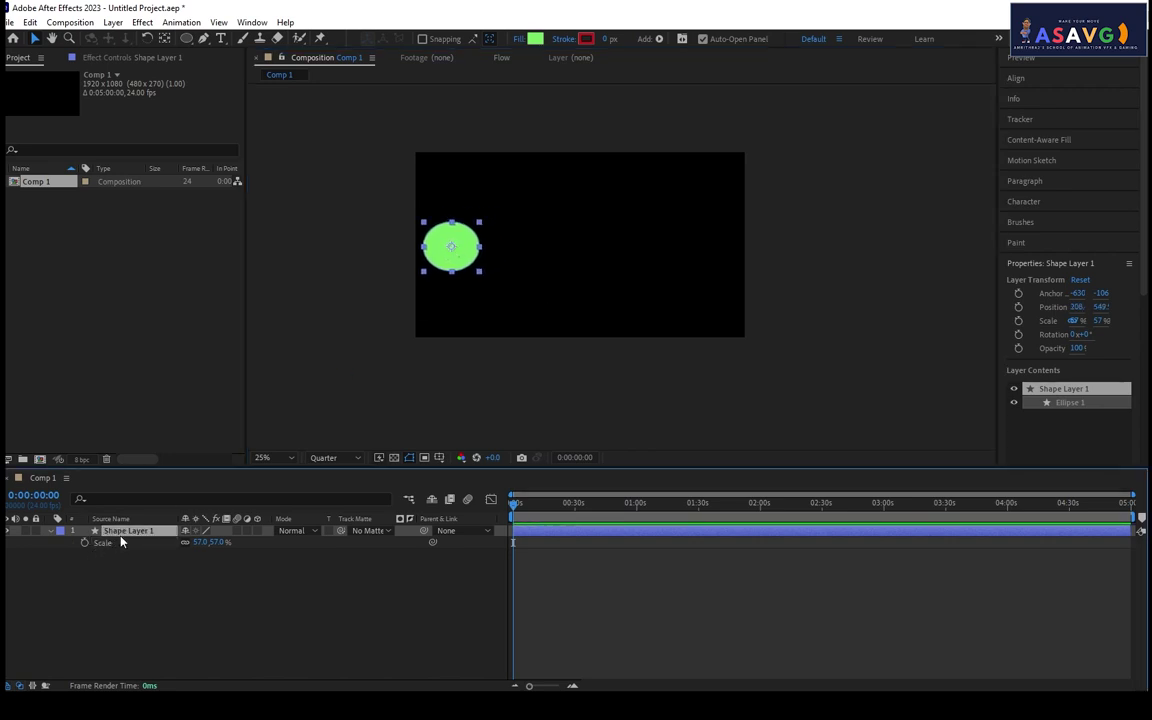
{"action": "key", "text": "p"}
{"action": "left_click", "coordinate": [85, 542]}
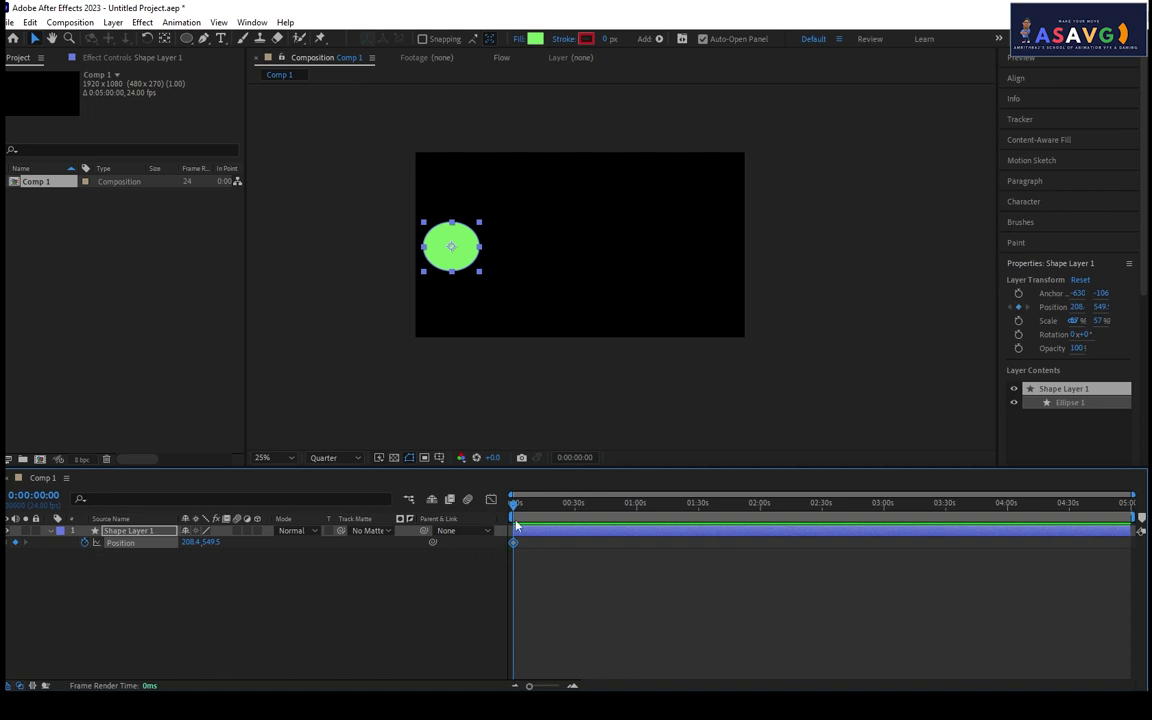
Add a second Position keyframe with the ellipse at about 1579.4, 549.5, retime it to about 5 seconds, and preview the motion.
{"action": "left_click_drag", "start_coordinate": [514, 503], "coordinate": [660, 515]}
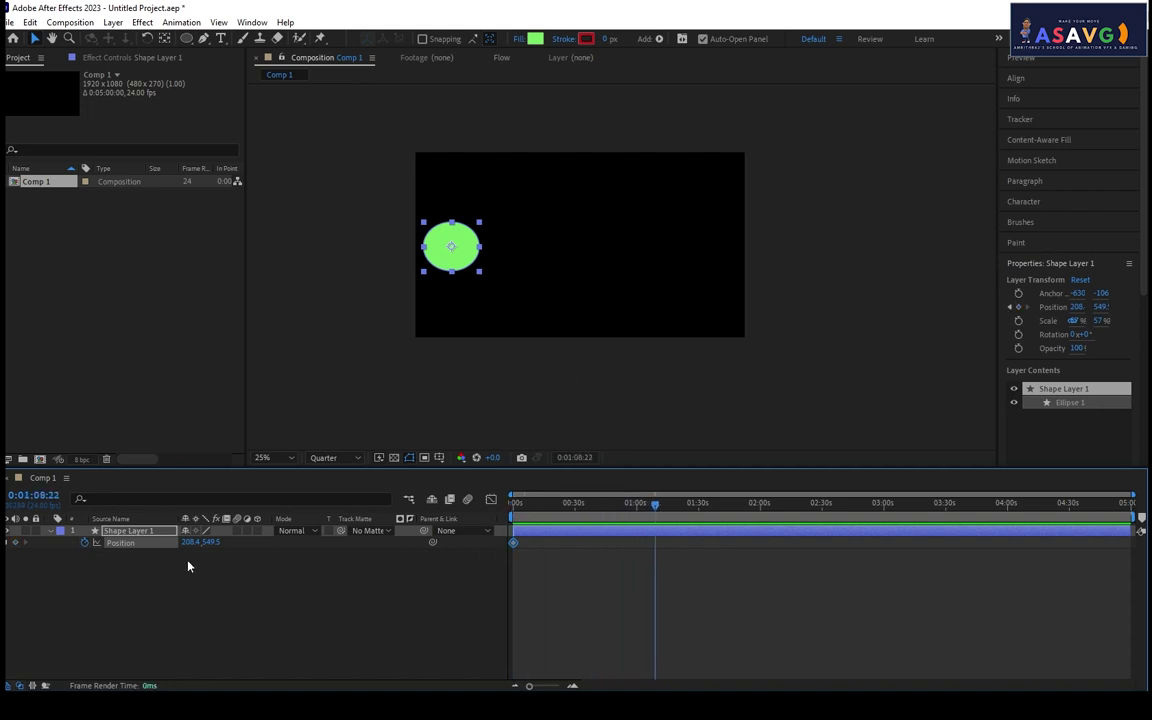
{"action": "left_click_drag", "start_coordinate": [451, 247], "coordinate": [686, 247]}
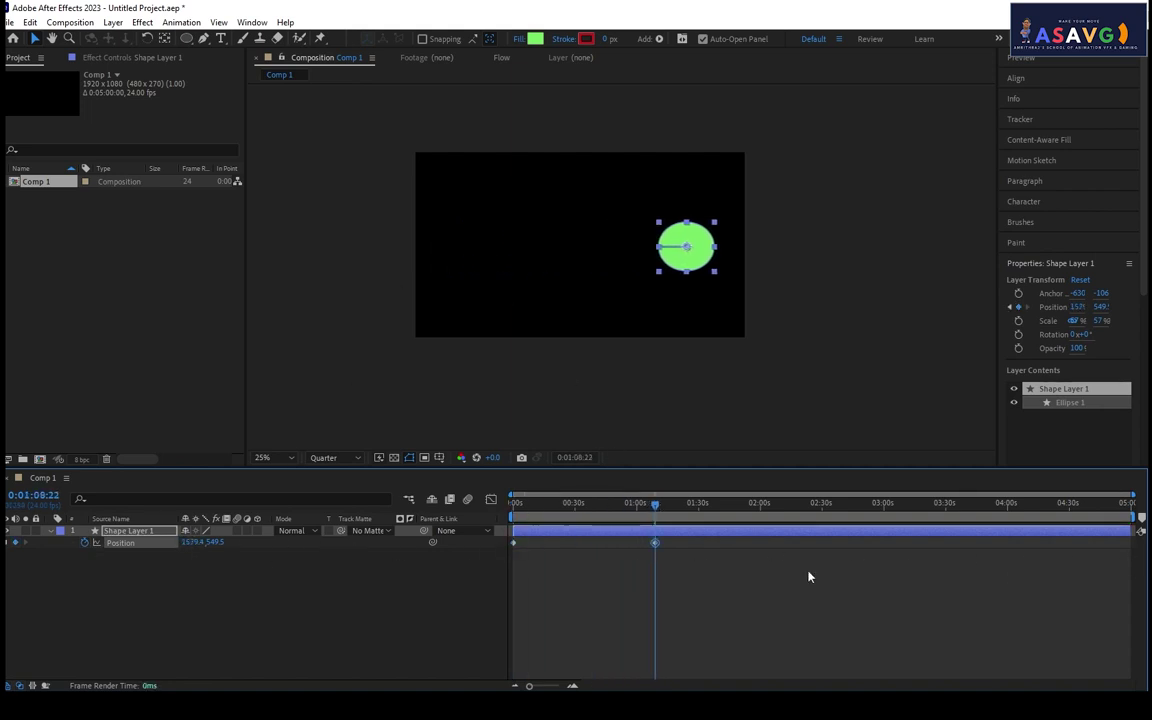
{"action": "key", "text": "space"}
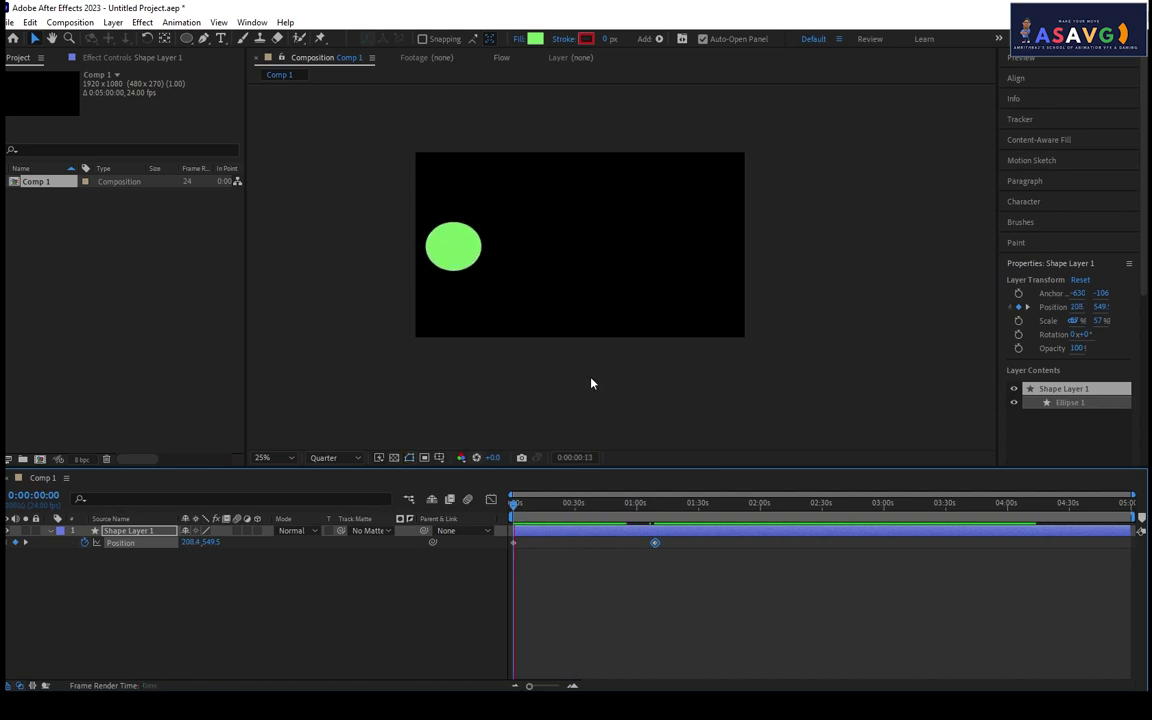
{"action": "left_click_drag", "start_coordinate": [655, 542], "coordinate": [524, 548]}
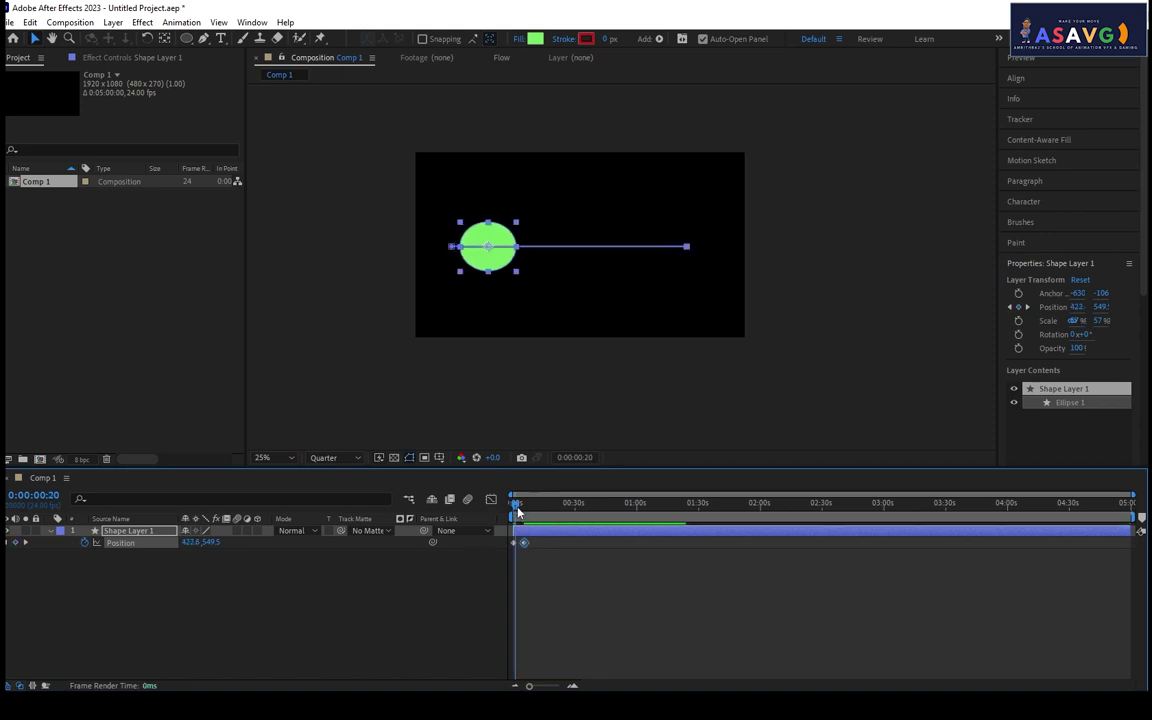
{"action": "key", "text": "space"}
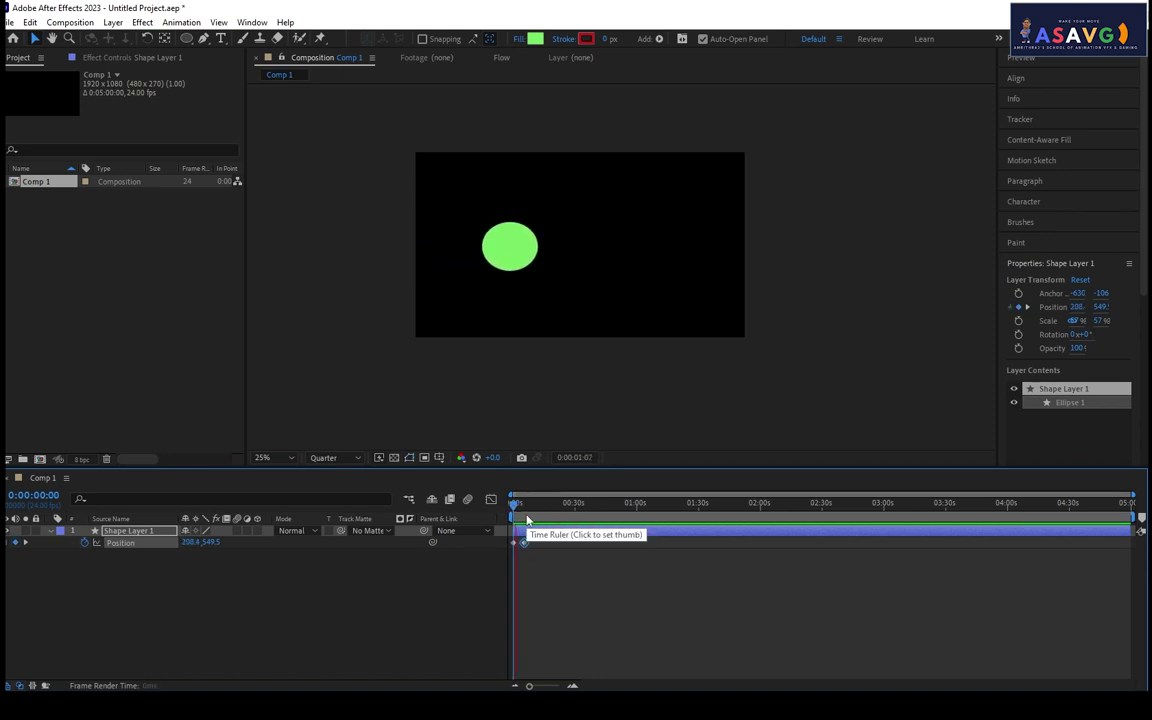
End the work area at 0:00:22:07 and trim the composition to it.
{"action": "left_click_drag", "start_coordinate": [527, 505], "coordinate": [562, 517]}
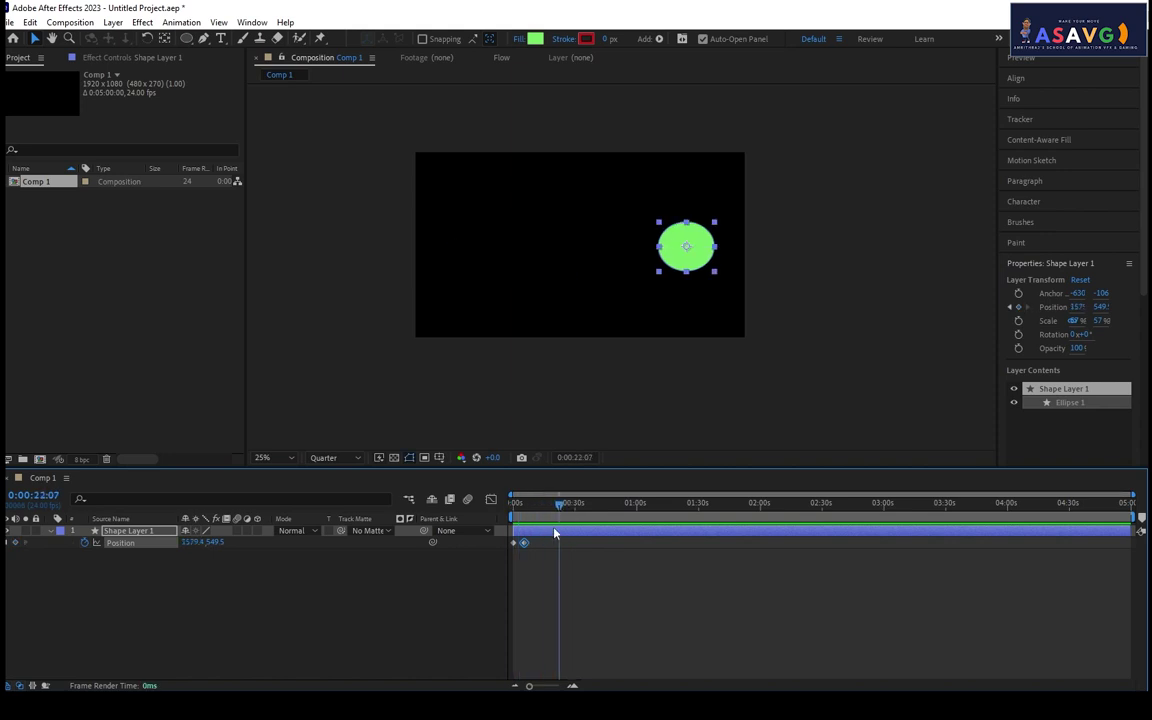
{"action": "right_click", "coordinate": [558, 519]}
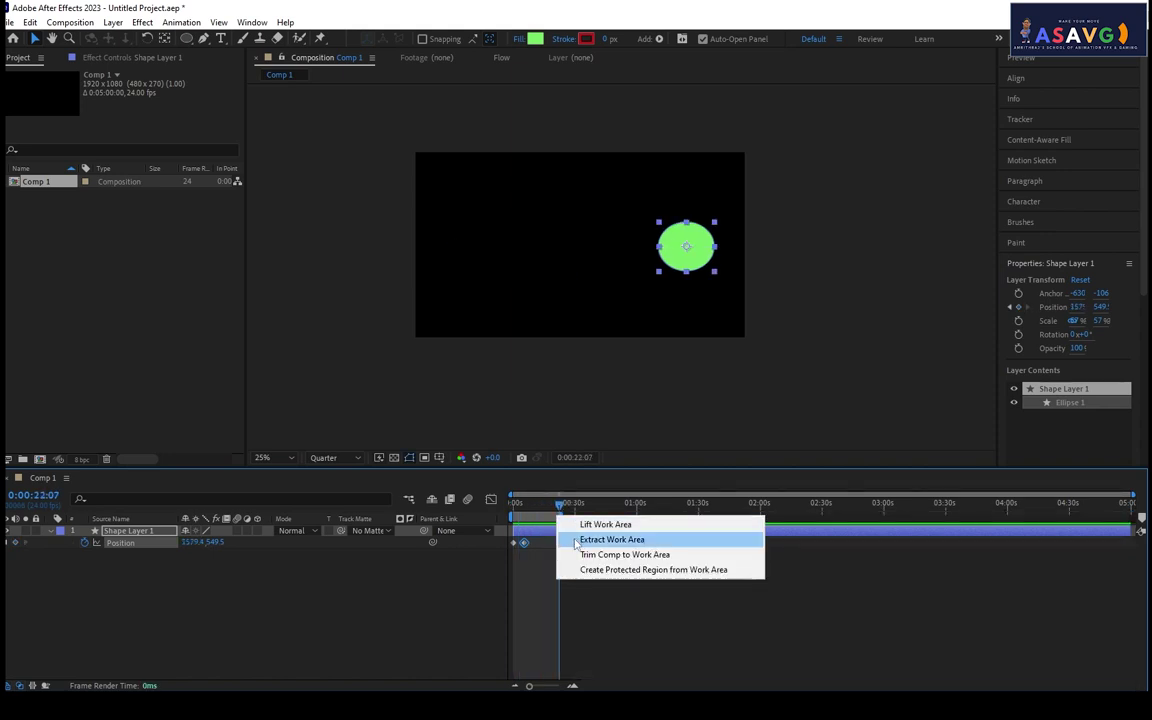
{"action": "left_click", "coordinate": [586, 556]}
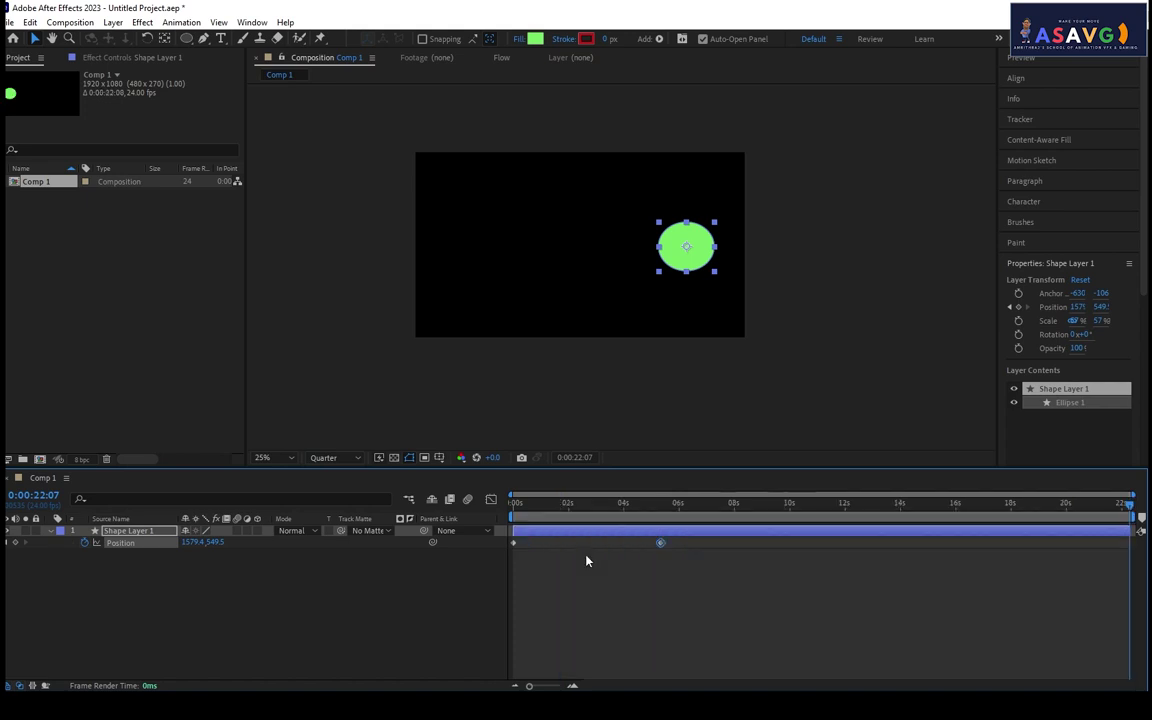
Speed up the ellipse's motion by moving the end Position keyframe to 0:00:02:09, and preview the timing.
{"action": "left_click", "coordinate": [518, 510]}
{"action": "left_click_drag", "start_coordinate": [662, 545], "coordinate": [604, 543]}
{"action": "key", "text": "space"}
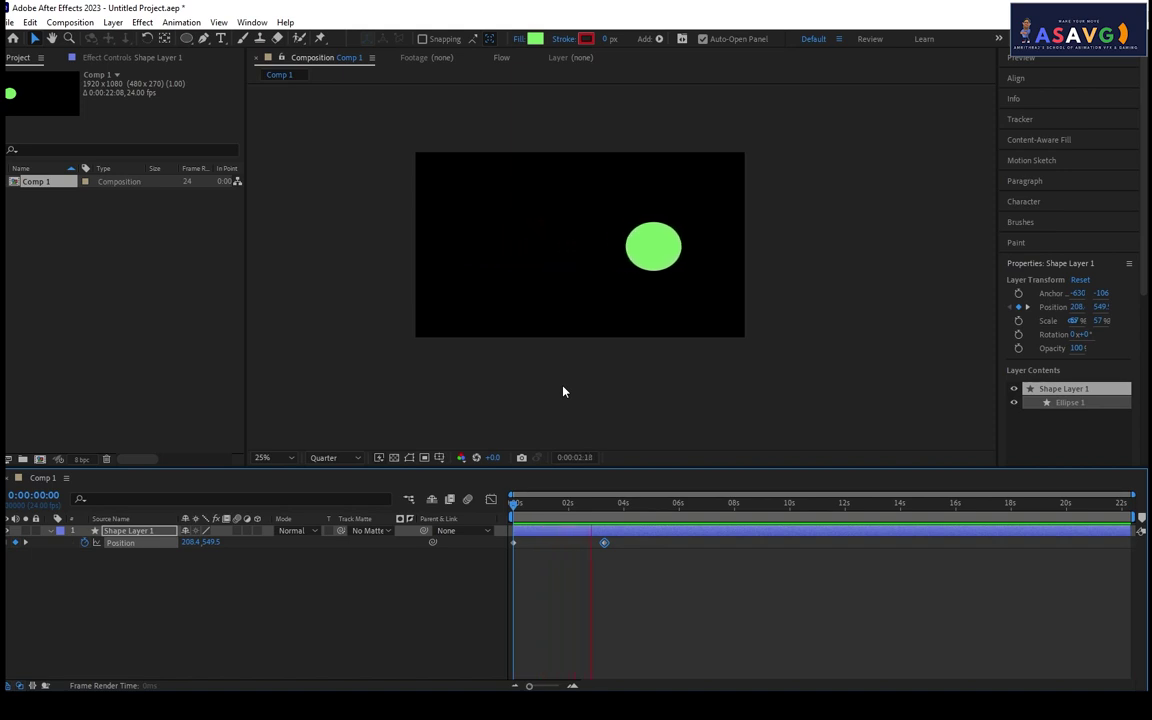
{"action": "left_click", "coordinate": [604, 543]}
{"action": "left_click_drag", "start_coordinate": [604, 543], "coordinate": [579, 545]}
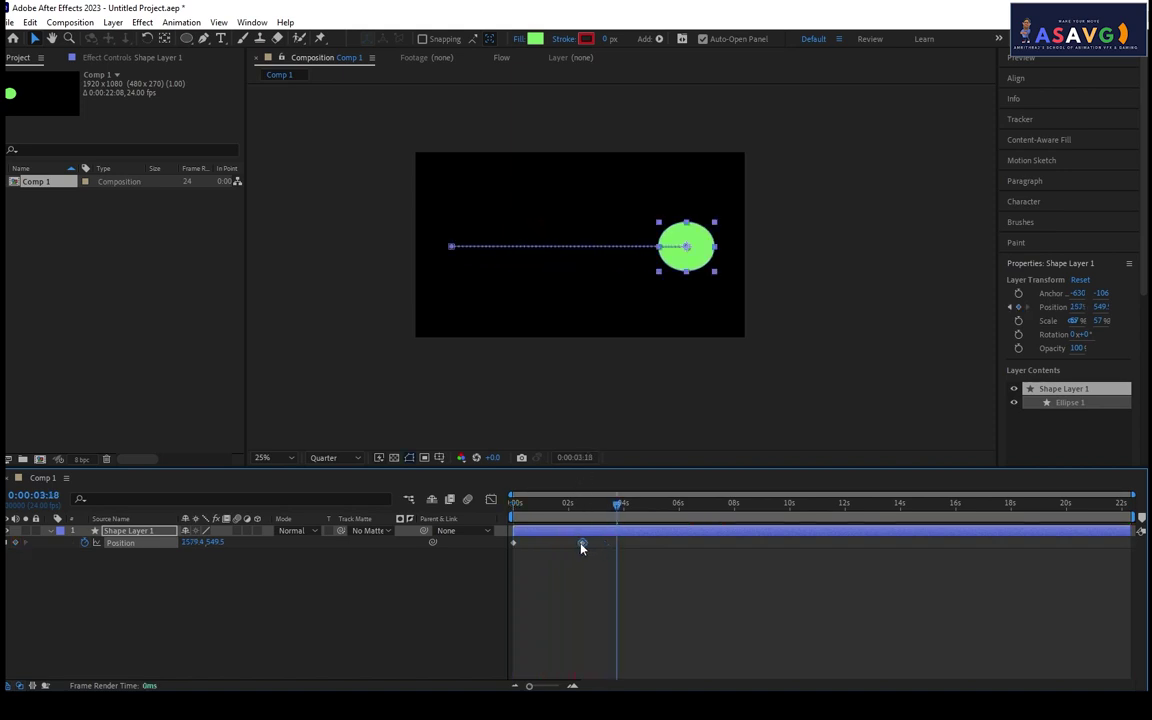
{"action": "key", "text": "space"}
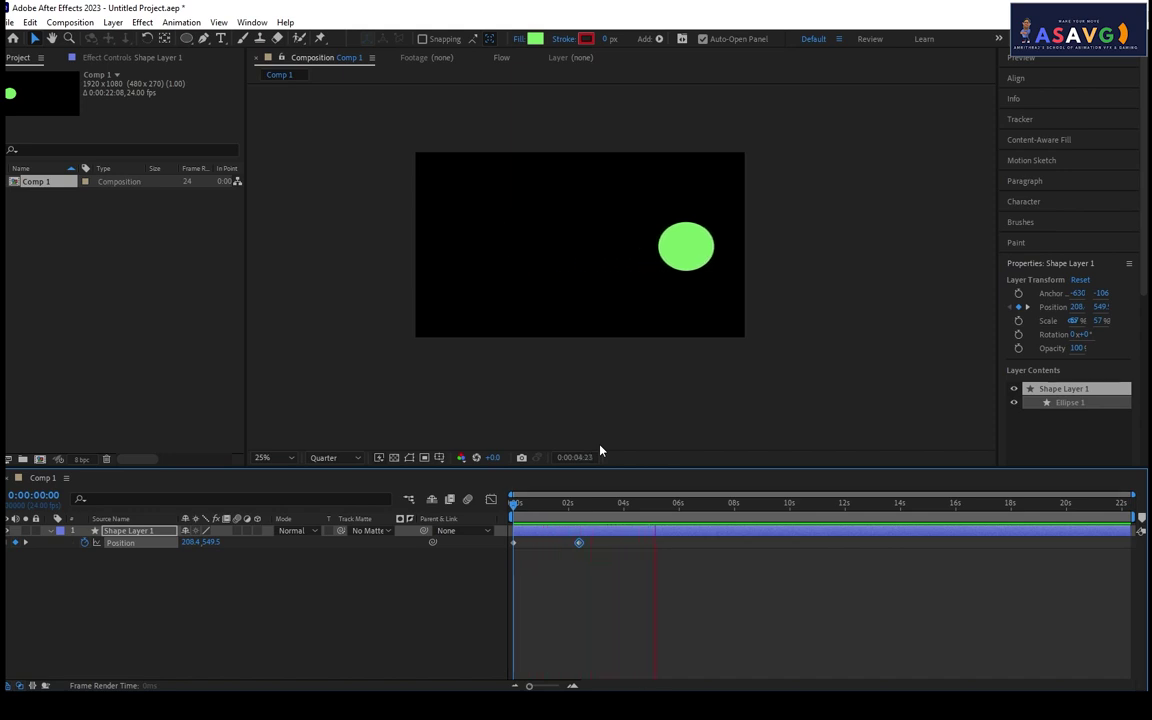
Apply Easy Ease In to the end Position keyframe at 0:00:02:09 and preview the eased motion.
{"action": "left_click_drag", "start_coordinate": [518, 503], "coordinate": [579, 508]}
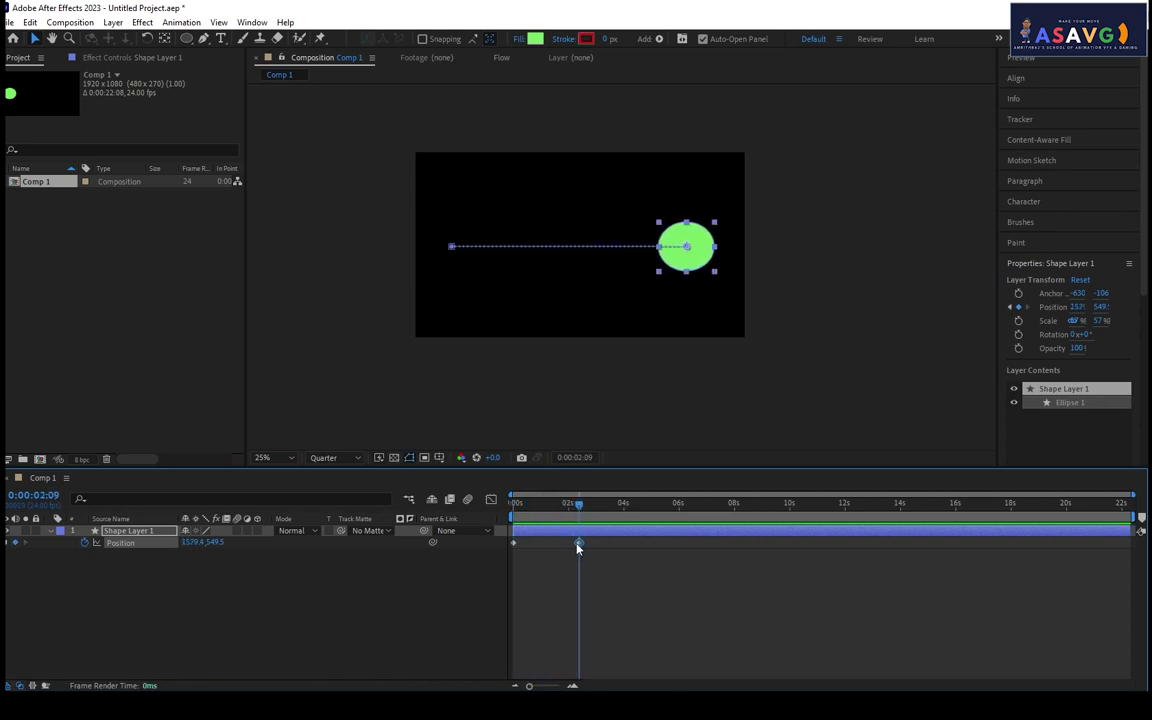
{"action": "right_click", "coordinate": [578, 545]}
{"action": "mouse_move", "coordinate": [628, 536]}
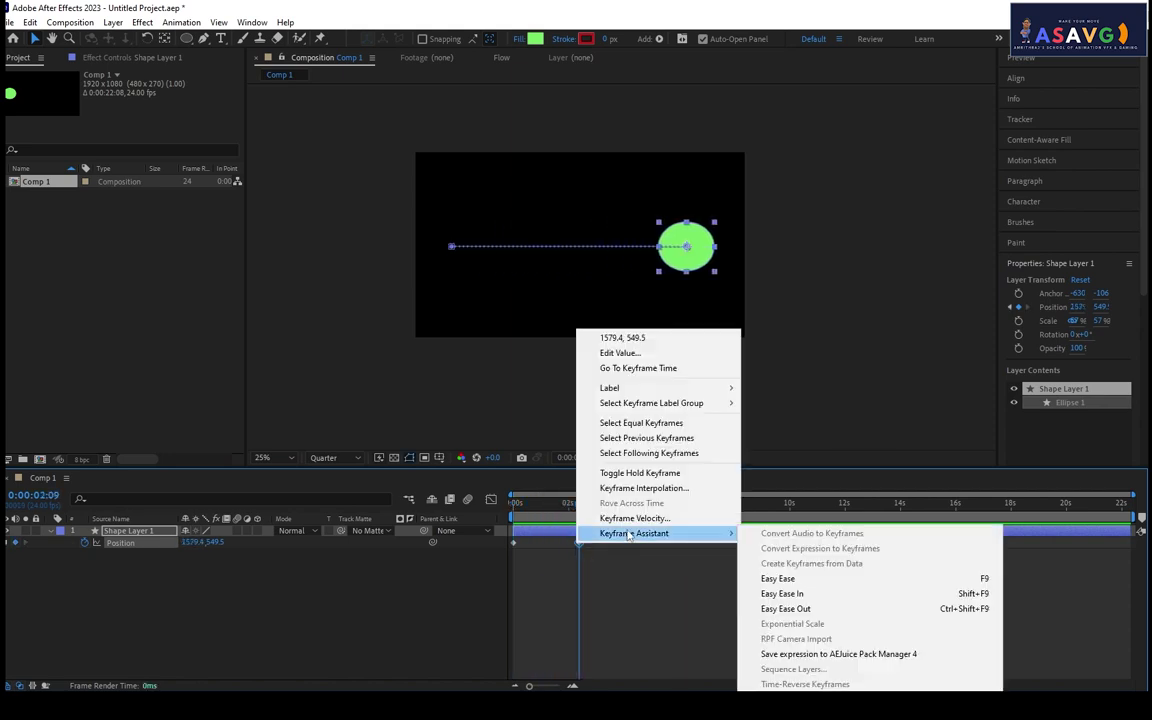
{"action": "left_click", "coordinate": [791, 598]}
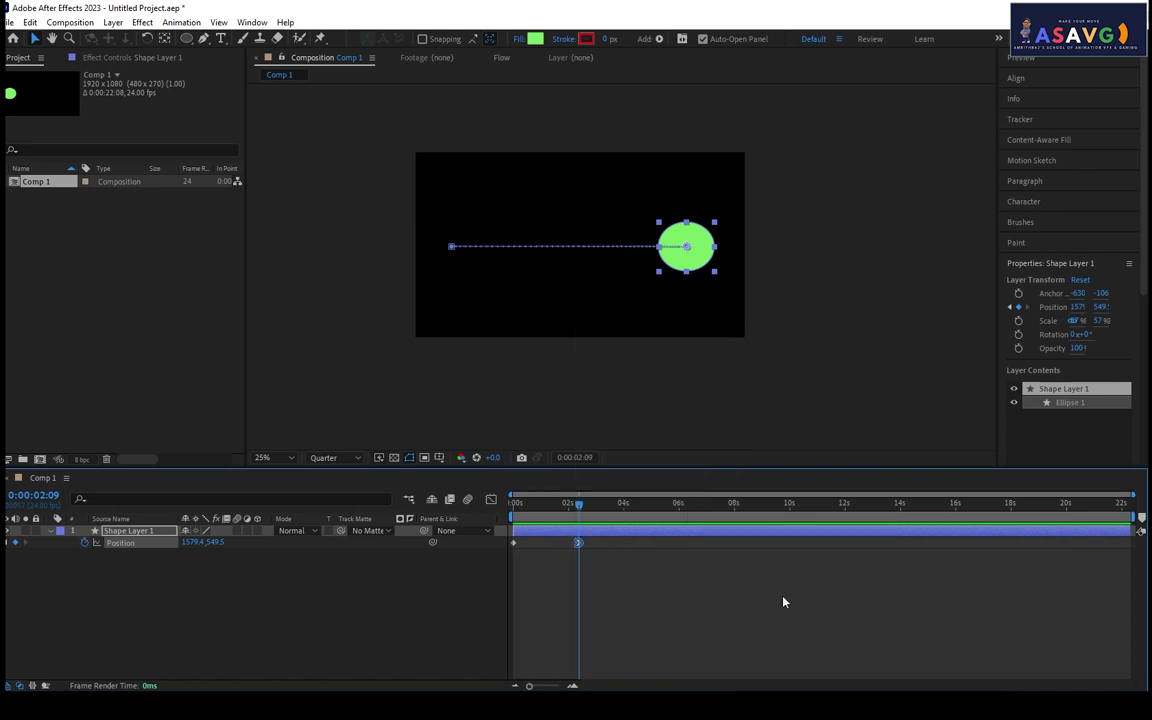
{"action": "left_click_drag", "start_coordinate": [568, 530], "coordinate": [470, 517]}
{"action": "key", "text": "space"}
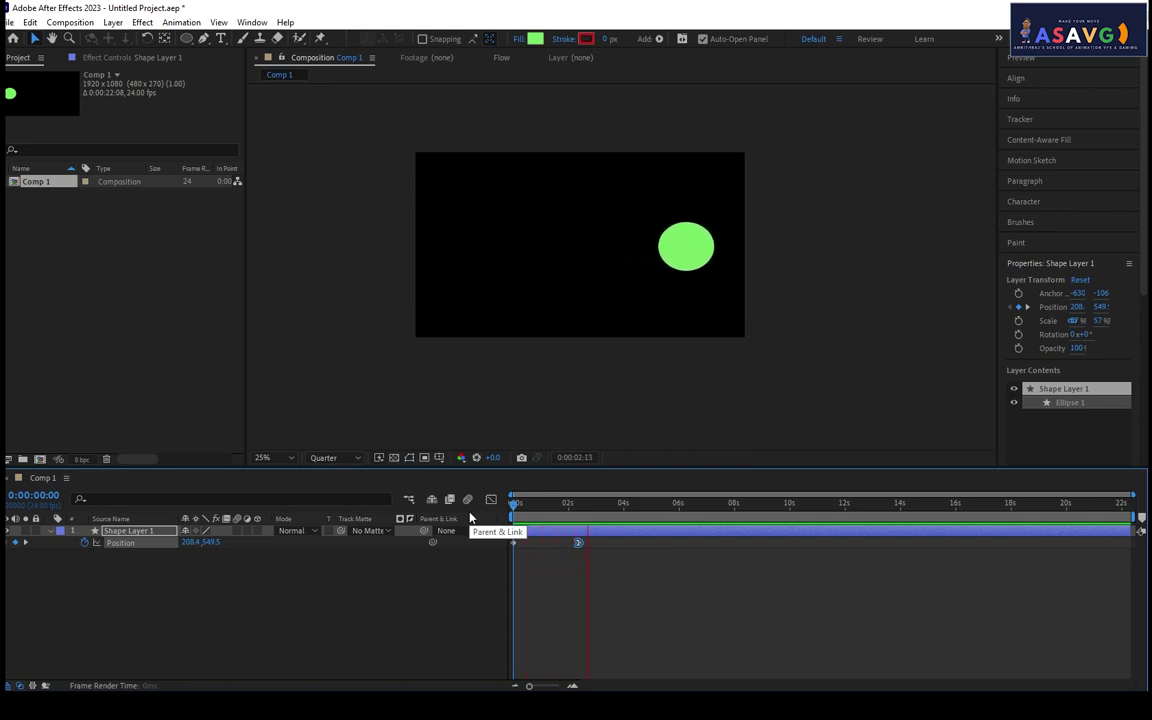
Convert the end Position keyframe back to linear interpolation and play the animation from the start for comparison.
{"action": "left_click_drag", "start_coordinate": [514, 503], "coordinate": [578, 508]}
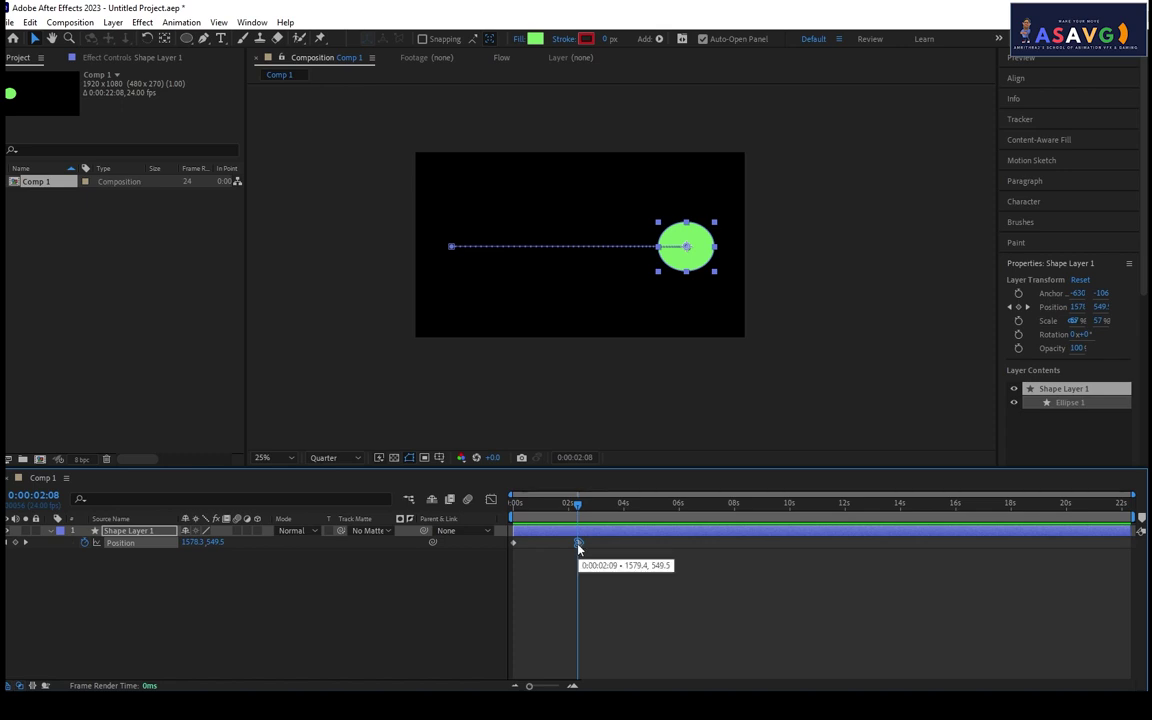
{"action": "left_click_drag", "start_coordinate": [578, 545], "coordinate": [579, 545]}
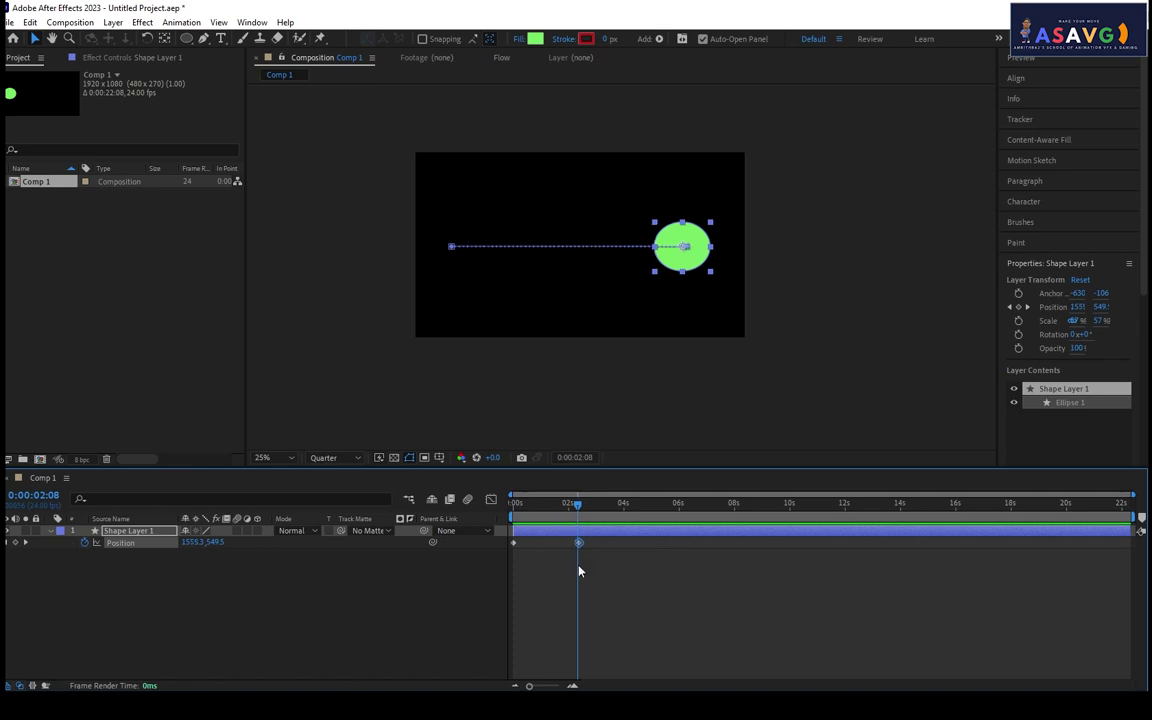
{"action": "key", "text": "space"}
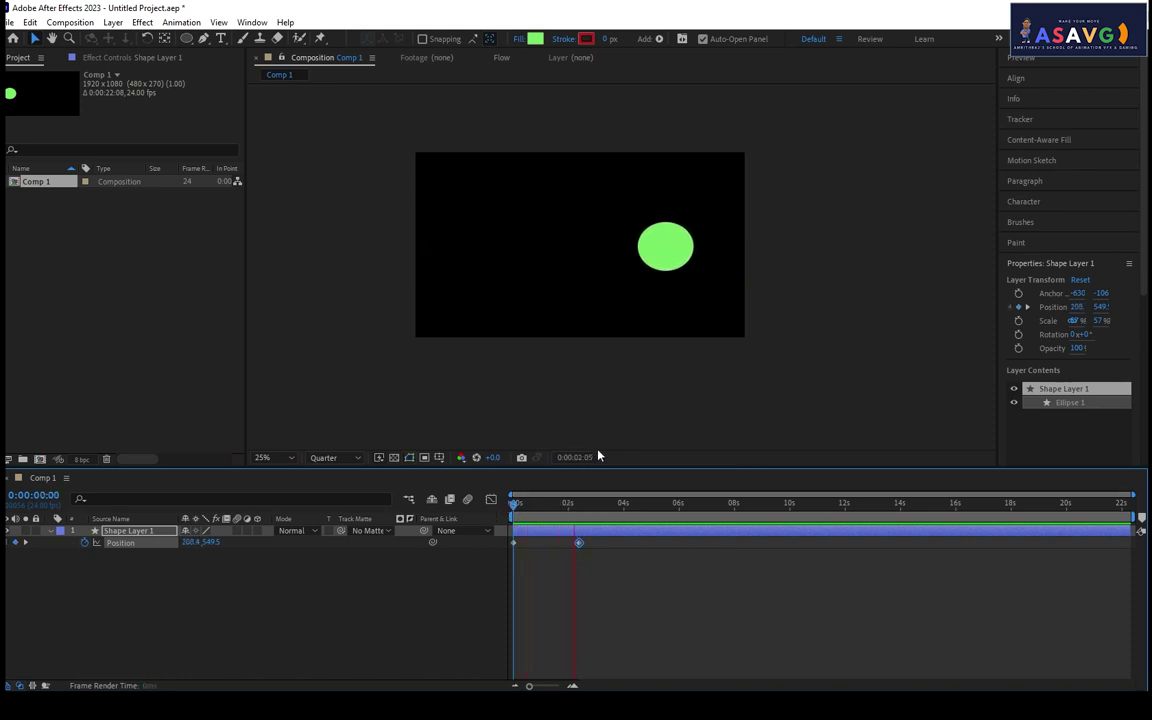
{"action": "key", "text": "space"}
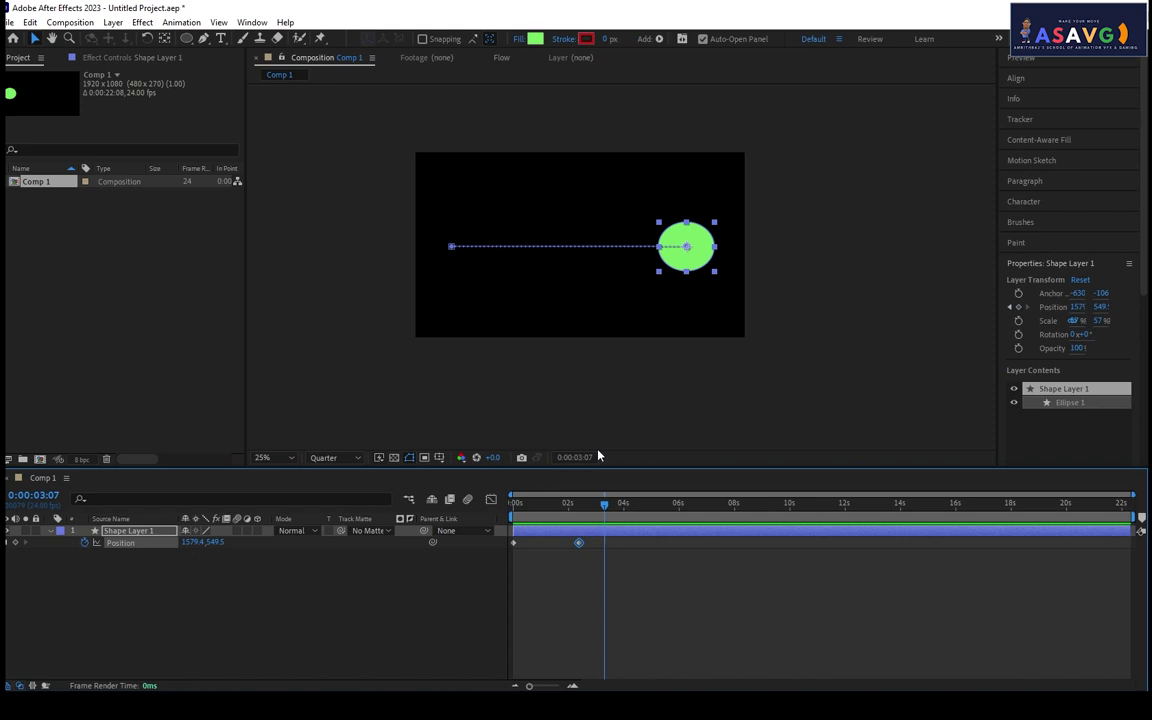
{"action": "left_click_drag", "start_coordinate": [592, 510], "coordinate": [581, 507]}
{"action": "left_click", "coordinate": [574, 505]}
{"action": "left_click", "coordinate": [511, 508]}
{"action": "key", "text": "space"}
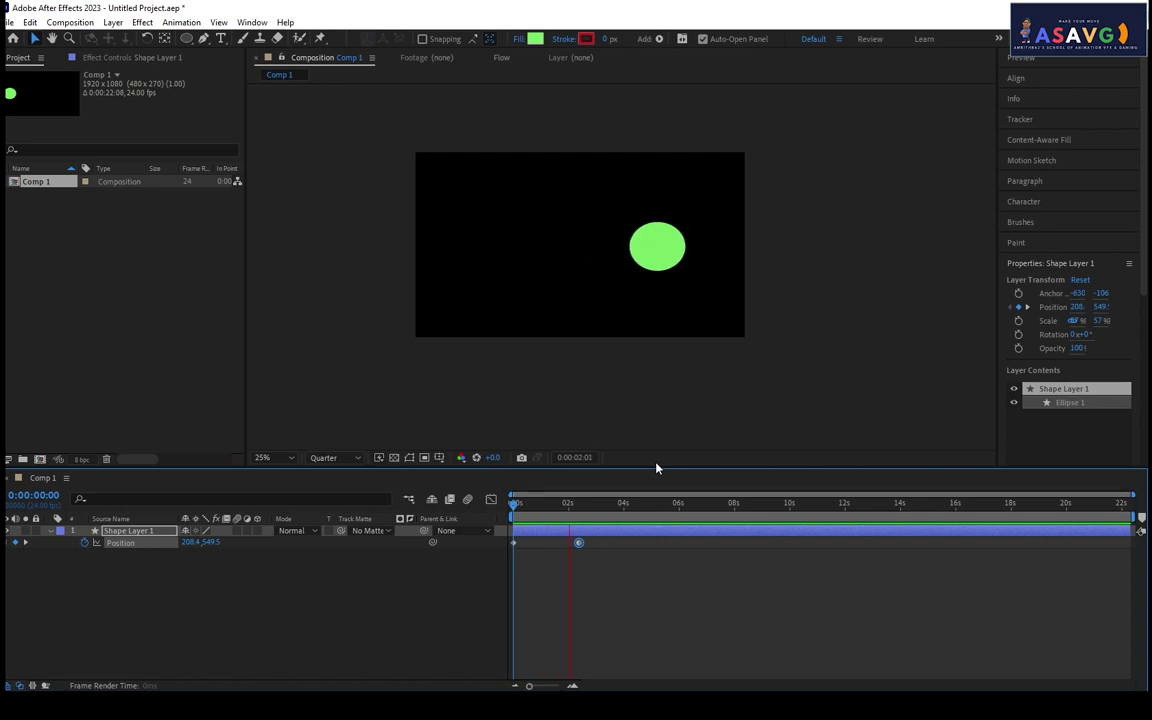
Reapply Easy Ease In to the ellipse's end Position keyframe and play the animation from the start, enlarging the preview.
{"action": "left_click", "coordinate": [580, 516]}
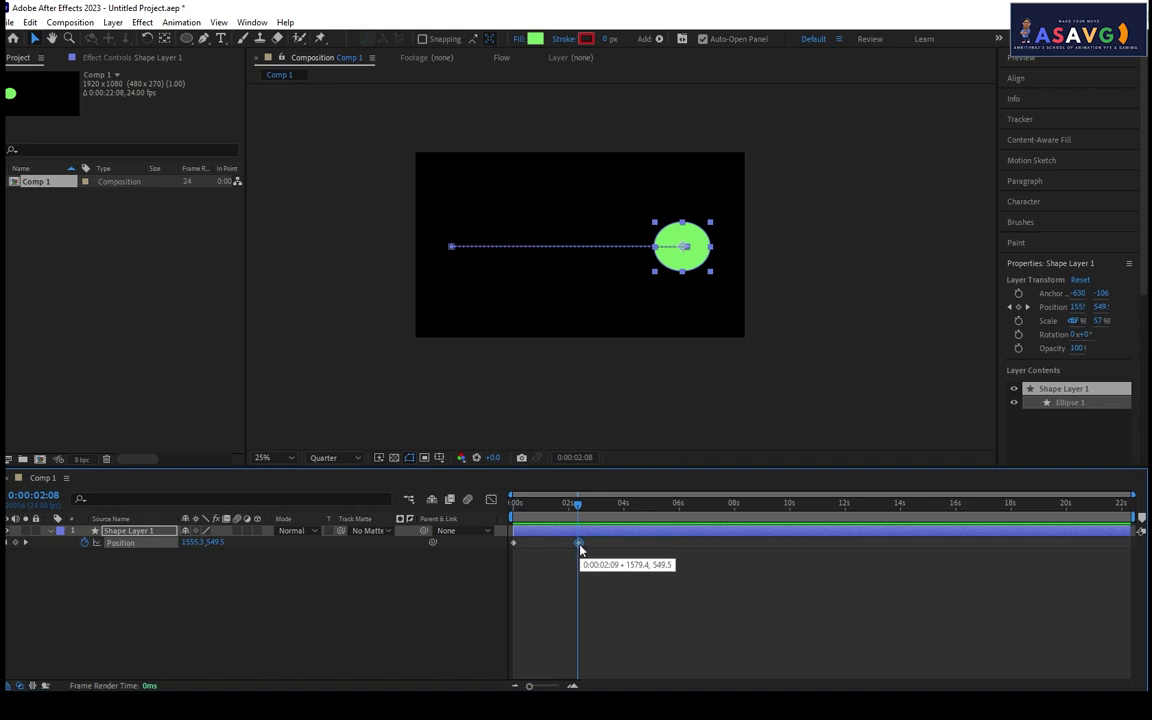
{"action": "right_click", "coordinate": [580, 543]}
{"action": "mouse_move", "coordinate": [680, 529]}
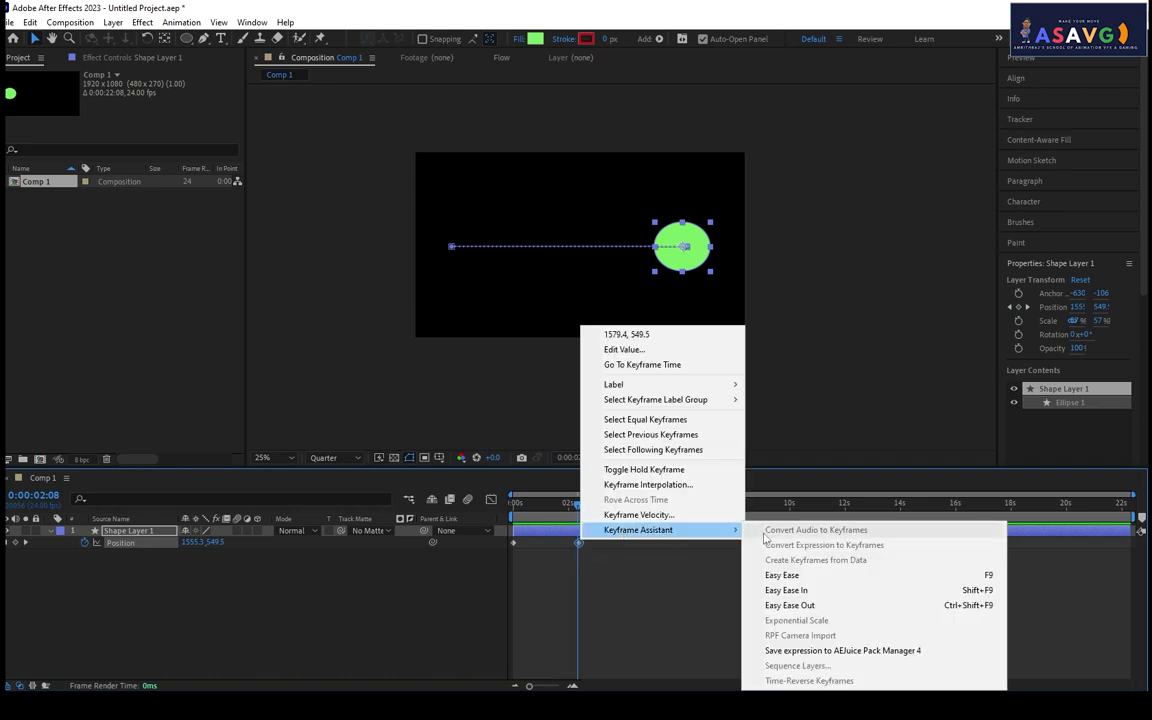
{"action": "left_click", "coordinate": [788, 591]}
{"action": "key", "text": "Home"}
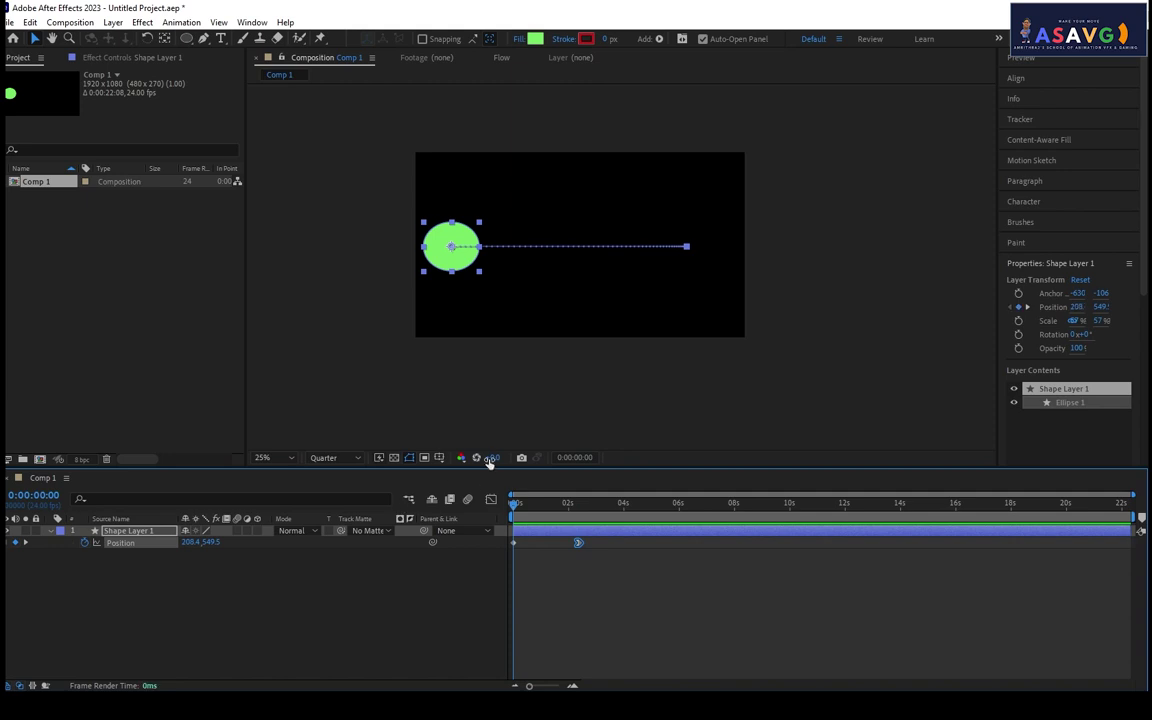
{"action": "key", "text": "space"}
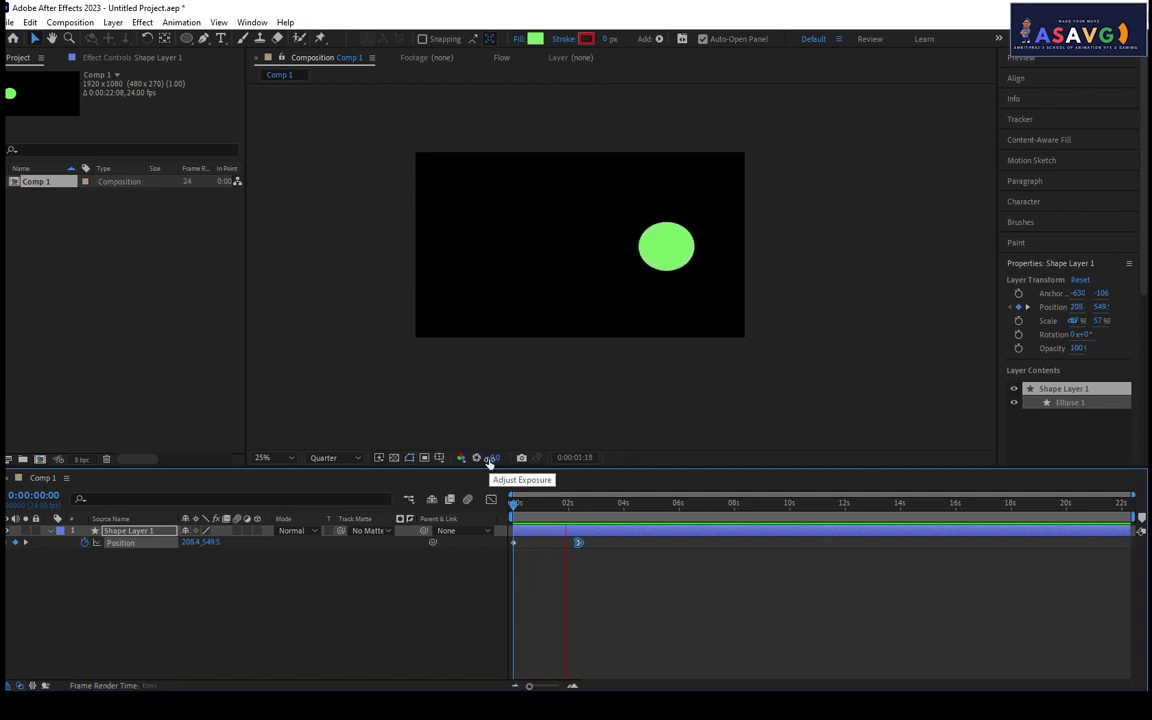
{"action": "scroll", "coordinate": [617, 386], "scroll_direction": "up", "scroll_amount": 2}
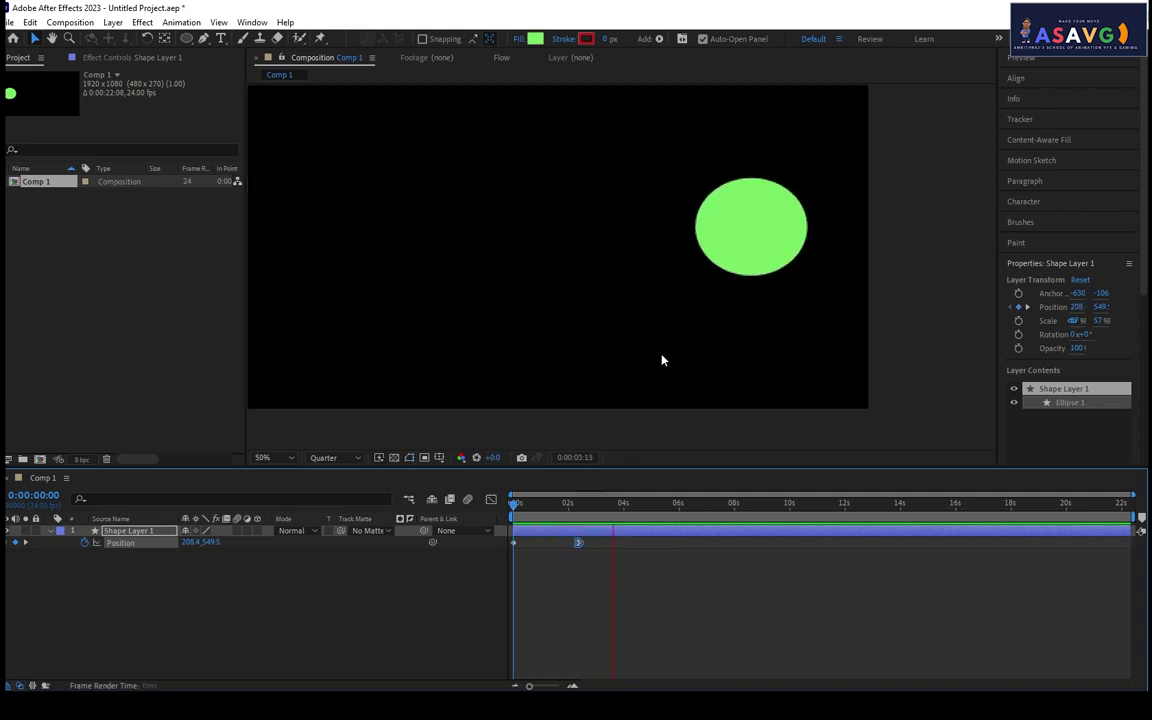
{"action": "key", "text": "space"}
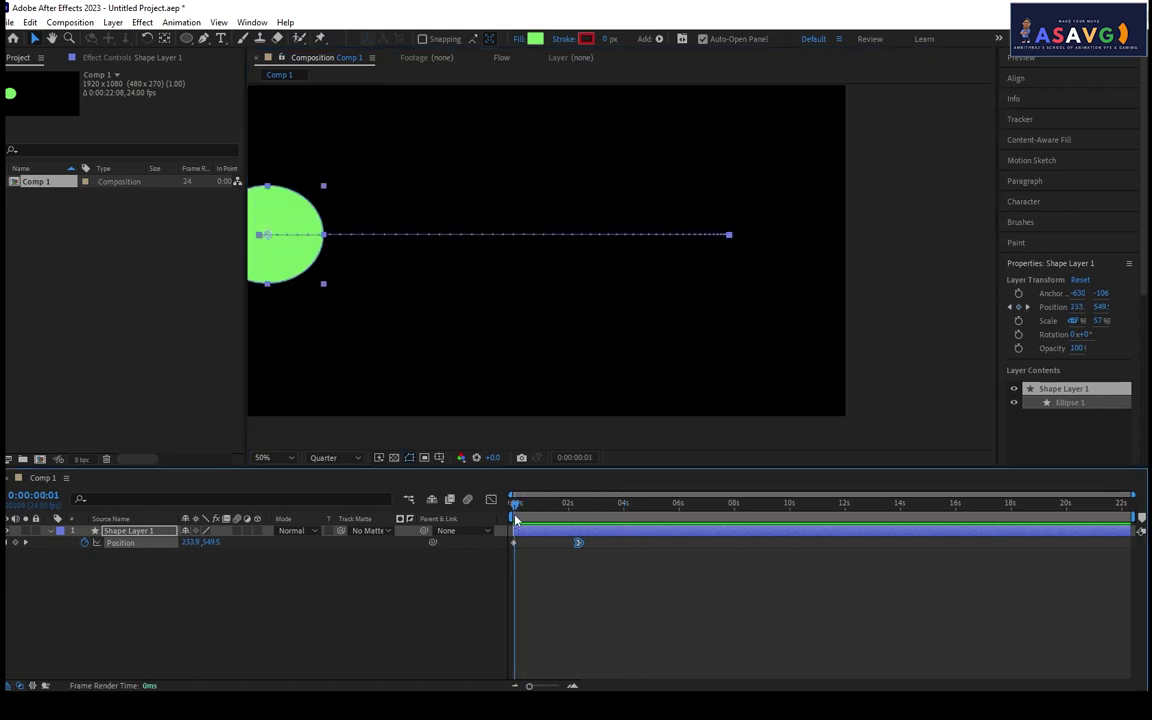
{"action": "key", "text": "space"}
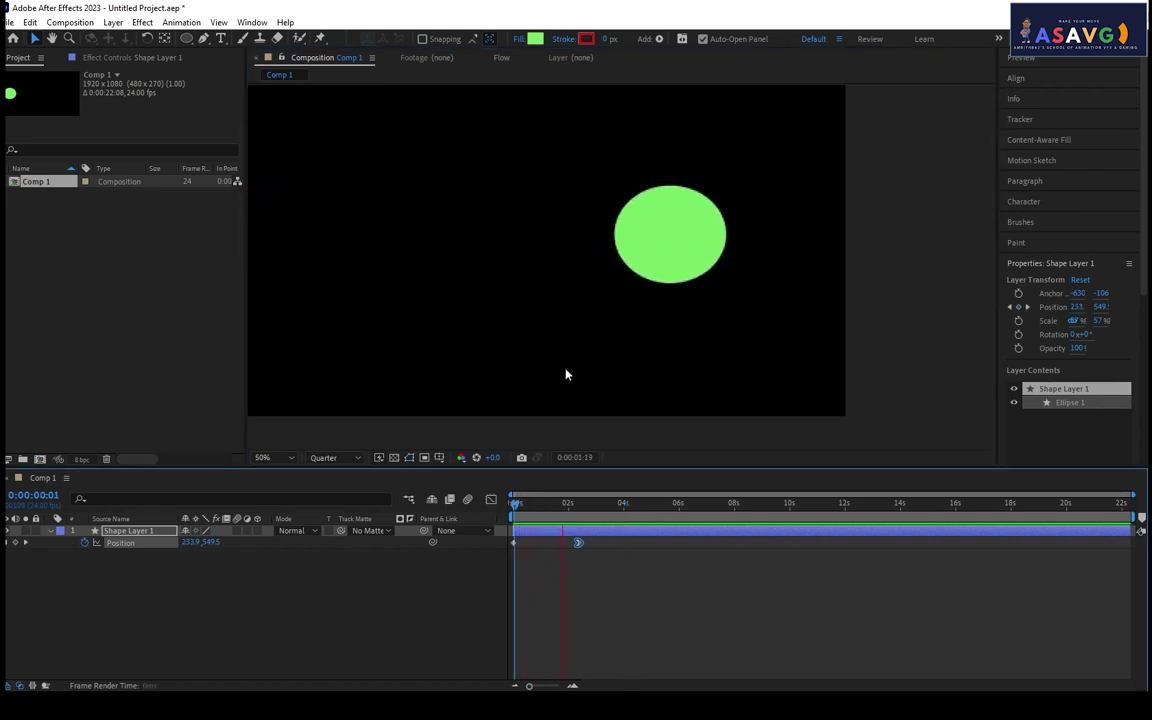
Apply Easy Ease to the ellipse's end Position keyframe and play the animation from the start to preview the motion.
{"action": "left_click", "coordinate": [577, 507]}
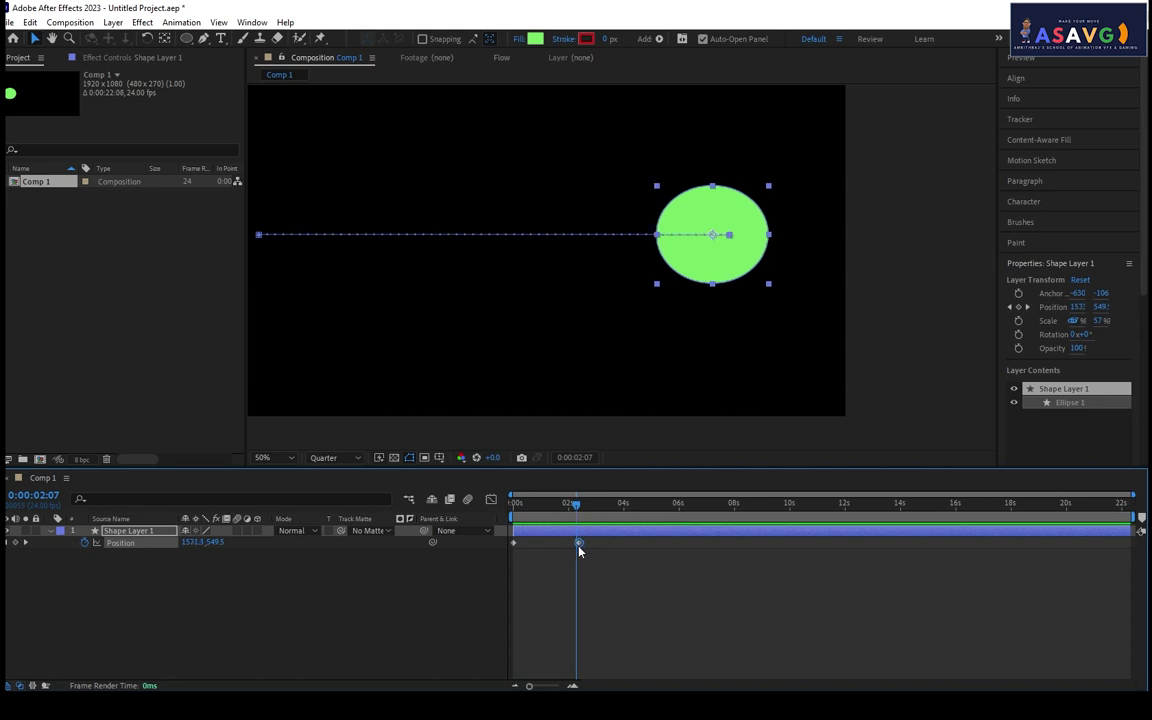
{"action": "right_click", "coordinate": [578, 544]}
{"action": "mouse_move", "coordinate": [645, 530]}
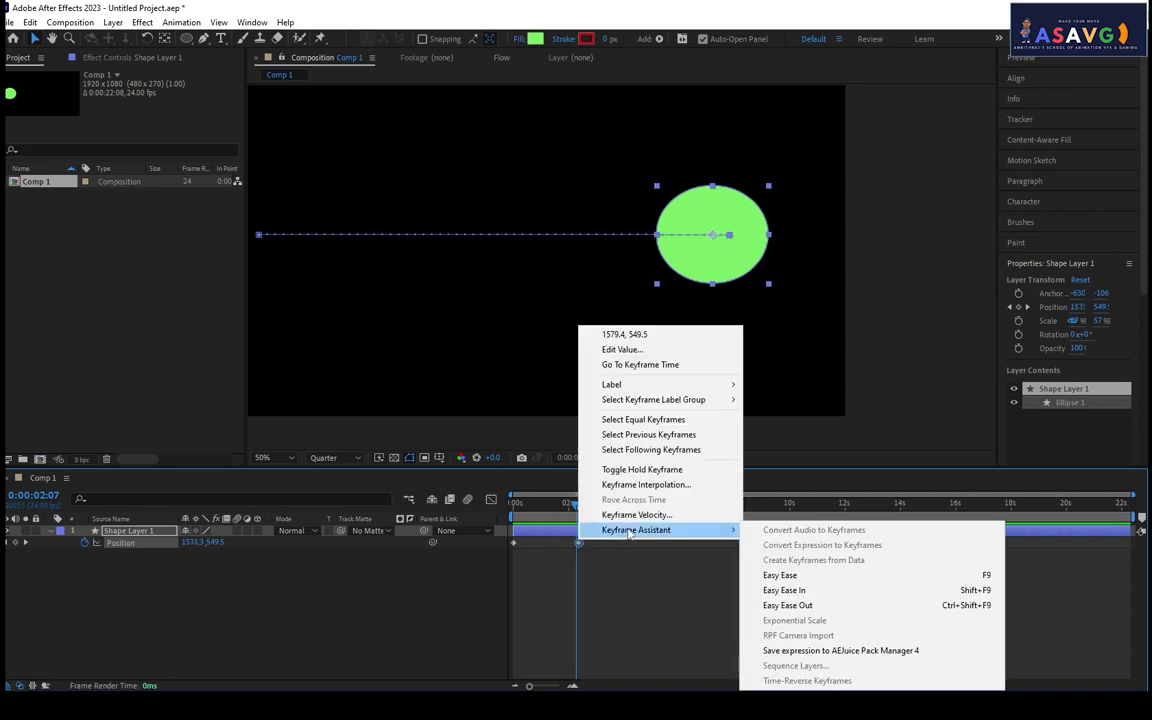
{"action": "left_click", "coordinate": [780, 575]}
{"action": "key", "text": "Home"}
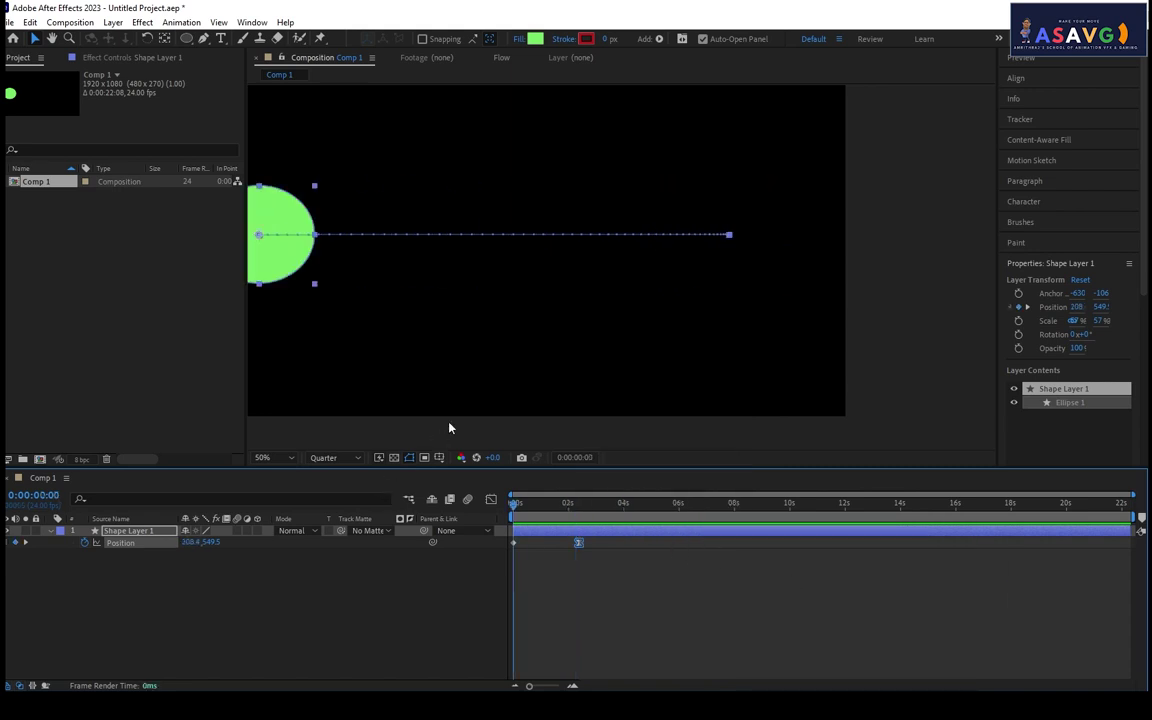
{"action": "key", "text": "space"}
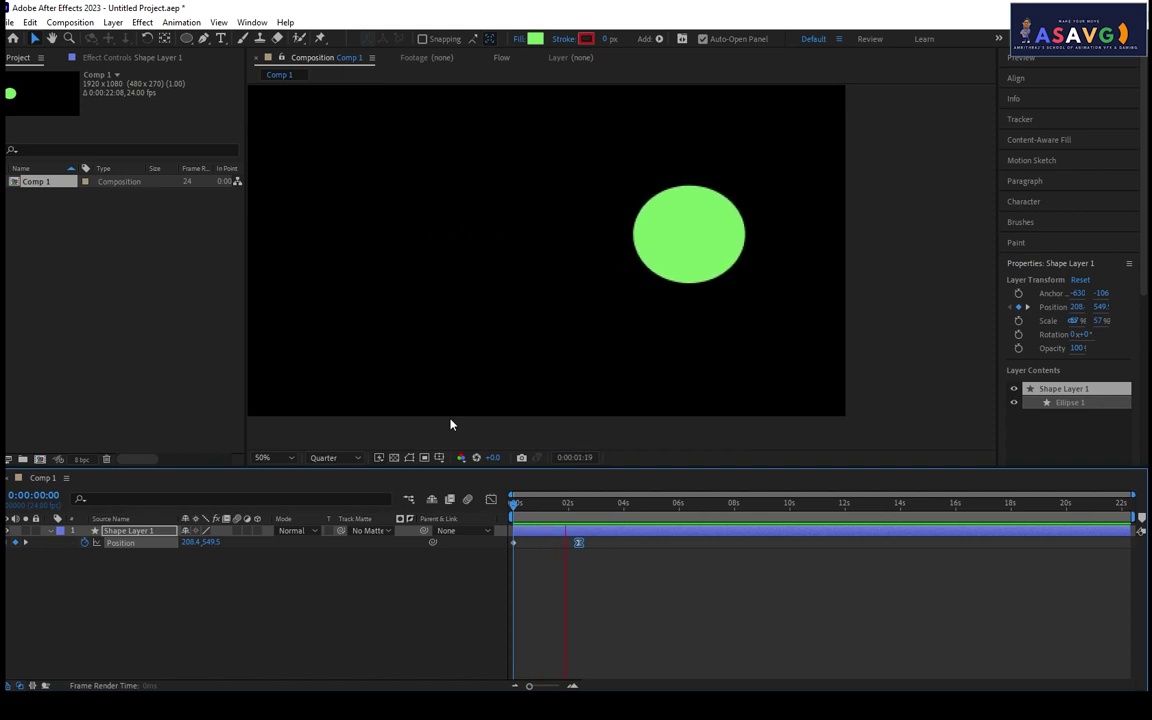
{"action": "key", "text": "space"}
{"action": "left_click_drag", "start_coordinate": [539, 505], "coordinate": [504, 524]}
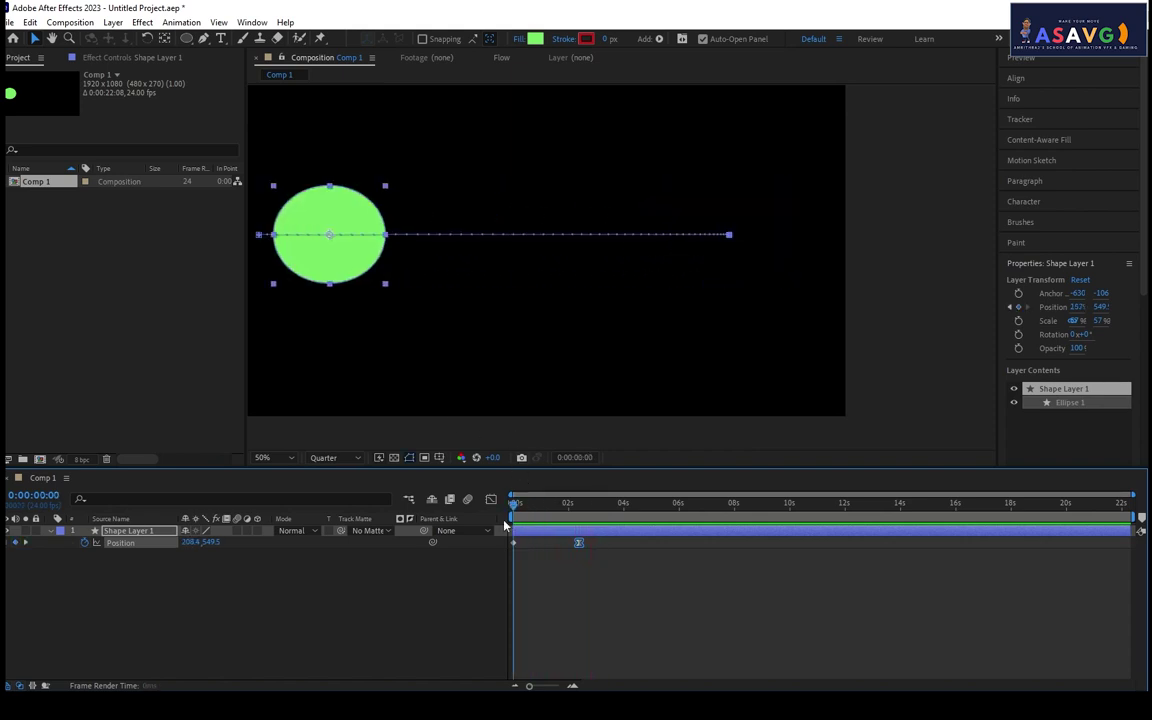
{"action": "key", "text": "space"}
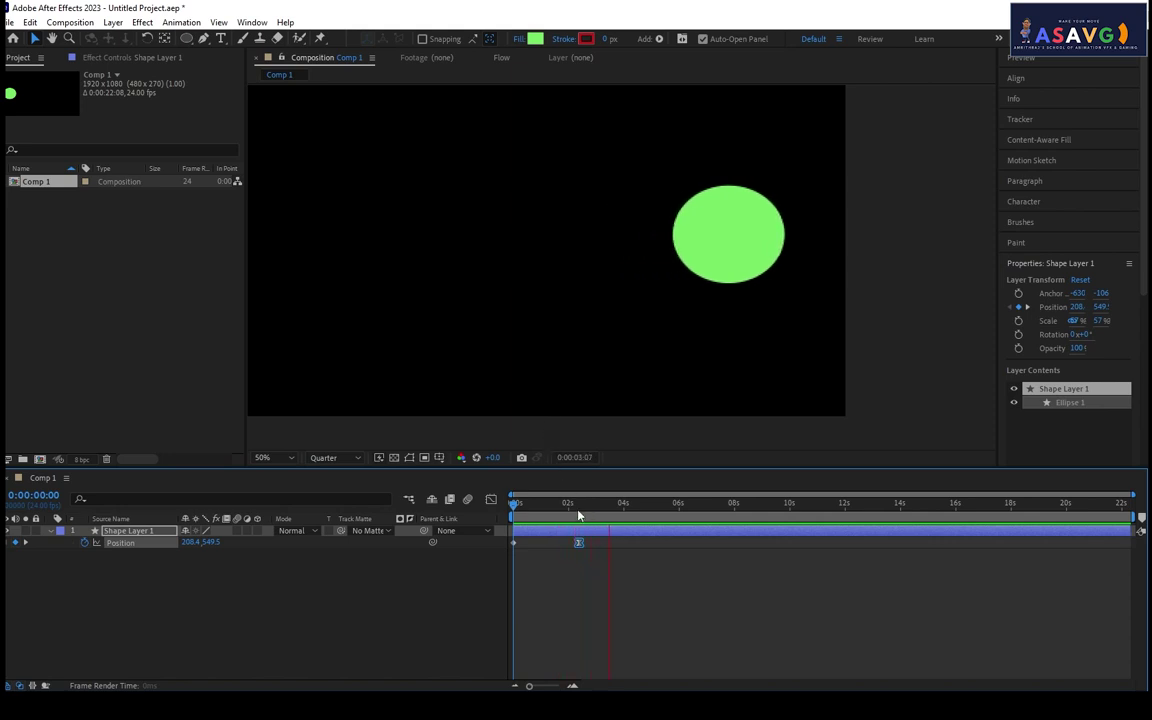
Convert the end Position keyframe of Shape Layer 1 back to linear interpolation and deselect the layer.
{"action": "mouse_move", "coordinate": [567, 522]}
{"action": "left_mouse_down"}
{"action": "mouse_move", "coordinate": [584, 522]}
{"action": "mouse_move", "coordinate": [527, 522]}
{"action": "mouse_move", "coordinate": [575, 535]}
{"action": "left_mouse_up"}
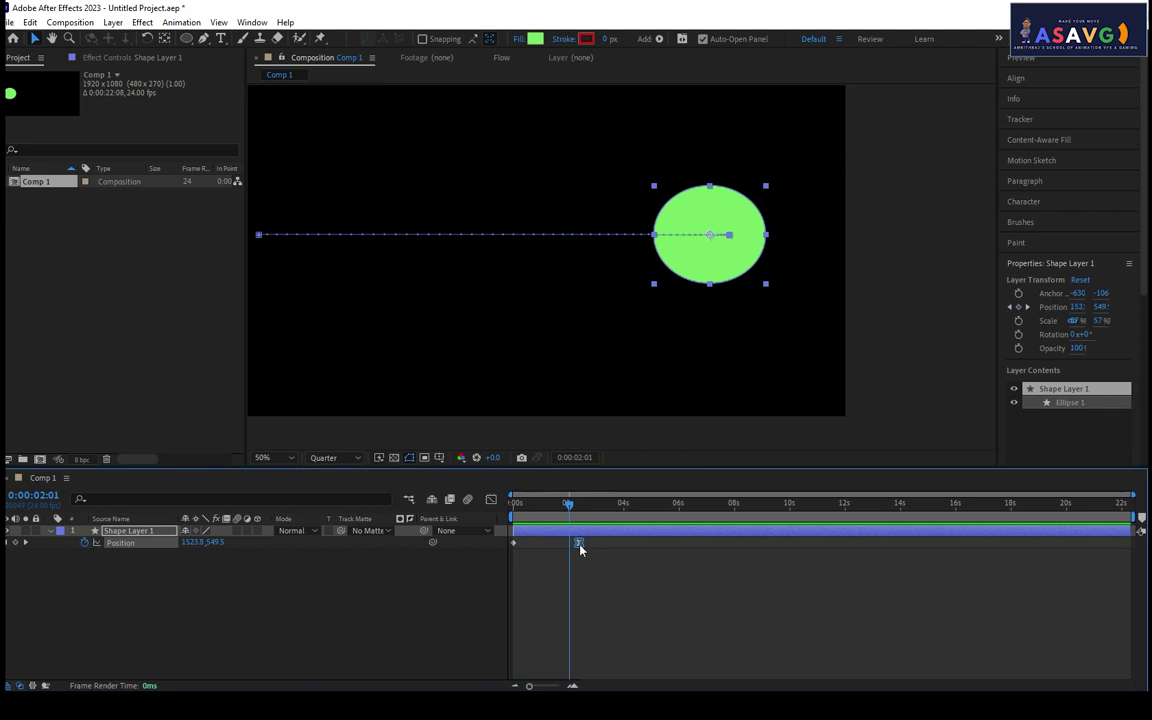
{"action": "right_click", "coordinate": [579, 545]}
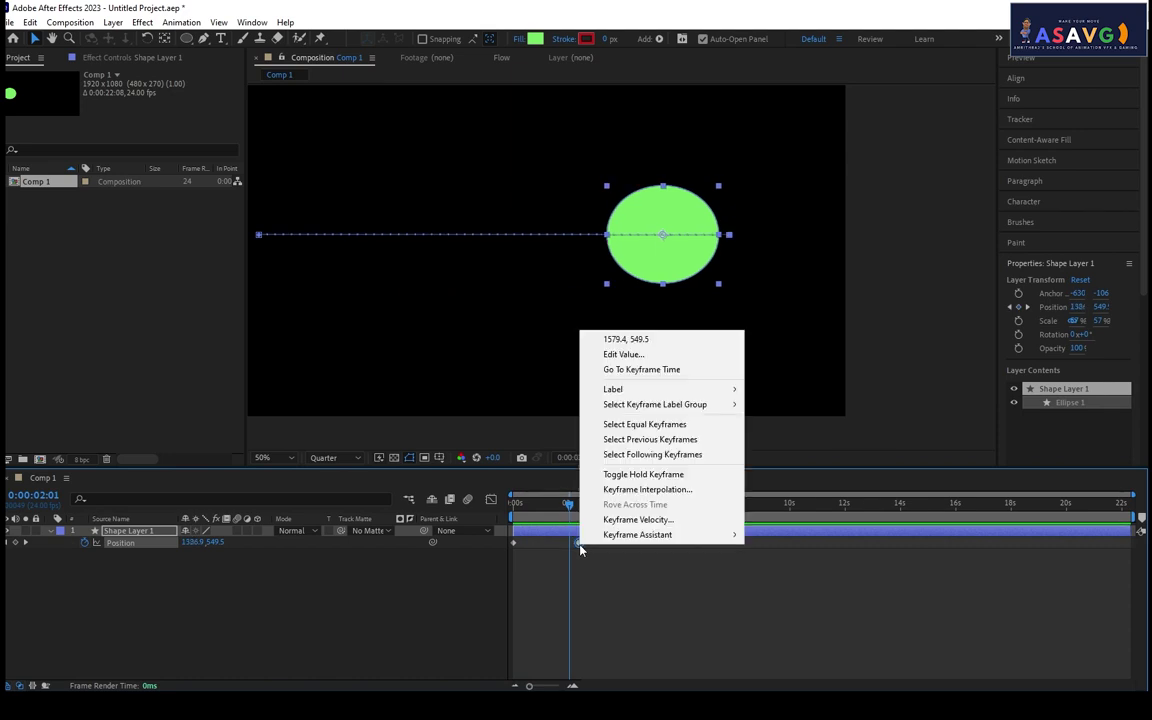
{"action": "left_click", "coordinate": [580, 548]}
{"action": "right_click", "coordinate": [580, 547]}
{"action": "left_click", "coordinate": [789, 580]}
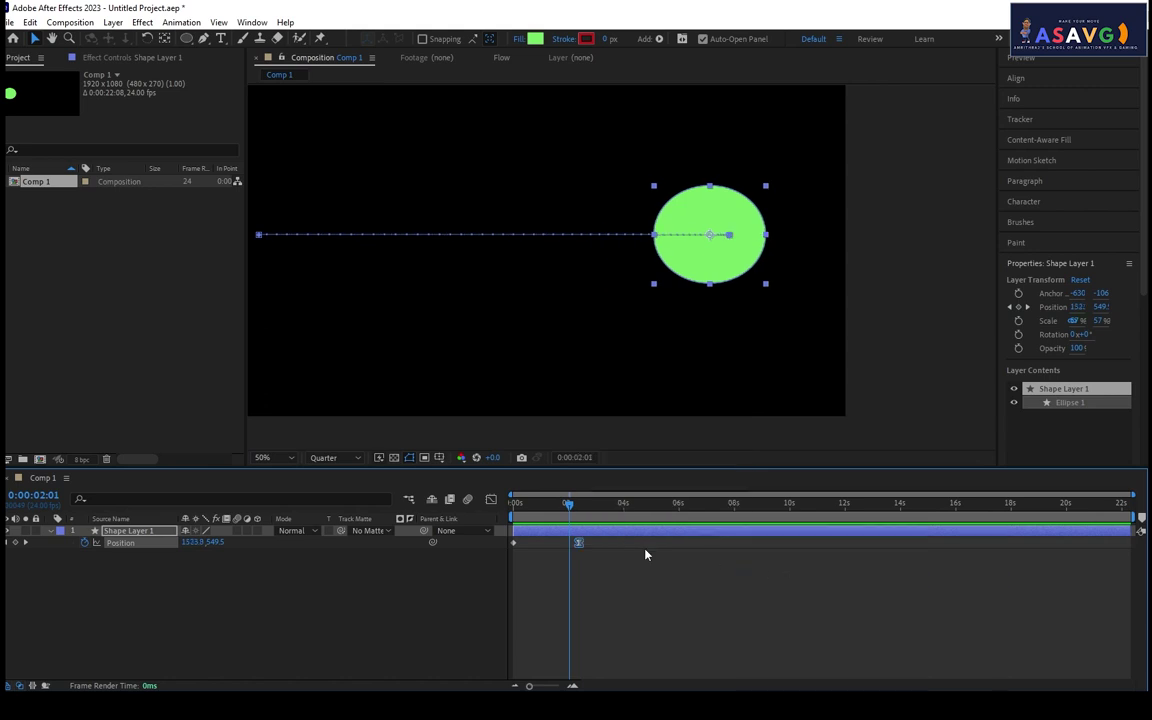
{"action": "right_click", "coordinate": [581, 547]}
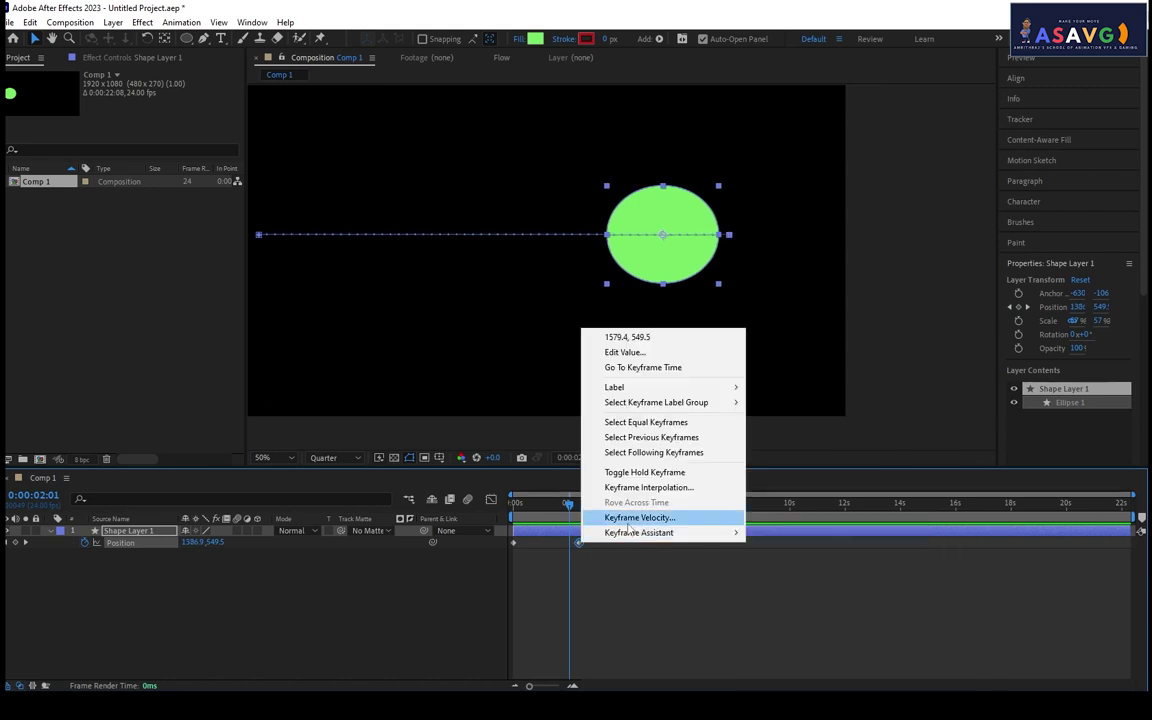
{"action": "left_click", "coordinate": [373, 607]}
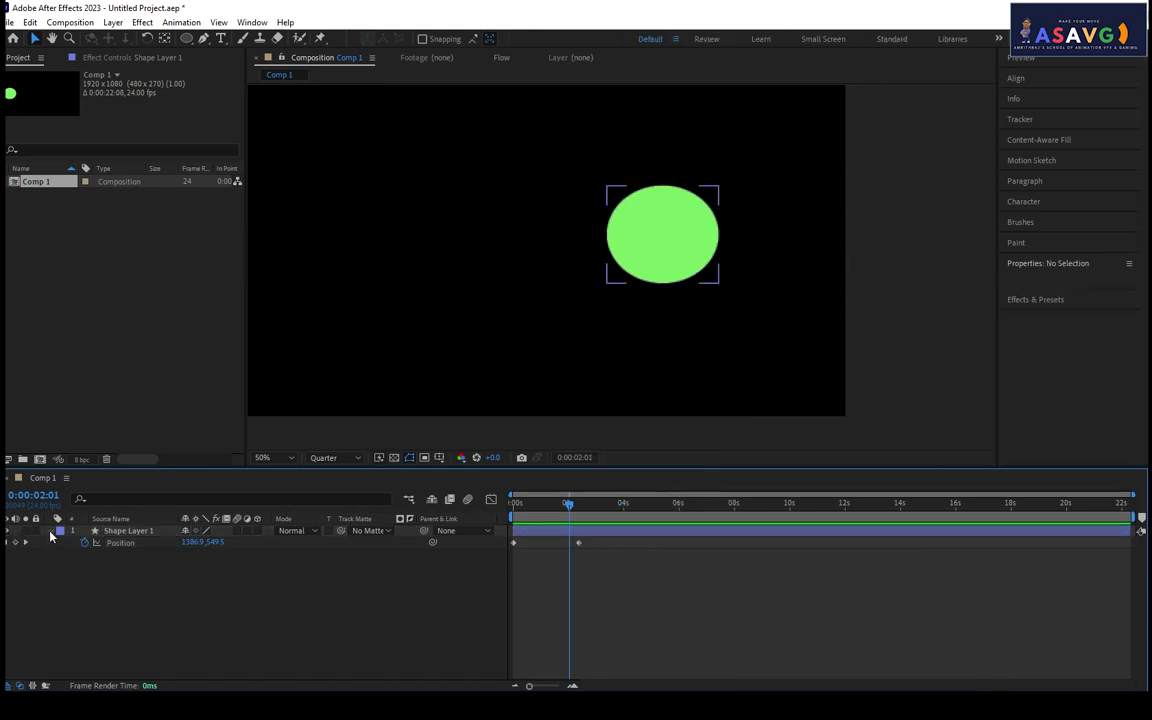
Duplicate Shape Layer 1 and reveal the Position keyframes of both layers.
{"action": "left_click", "coordinate": [132, 532]}
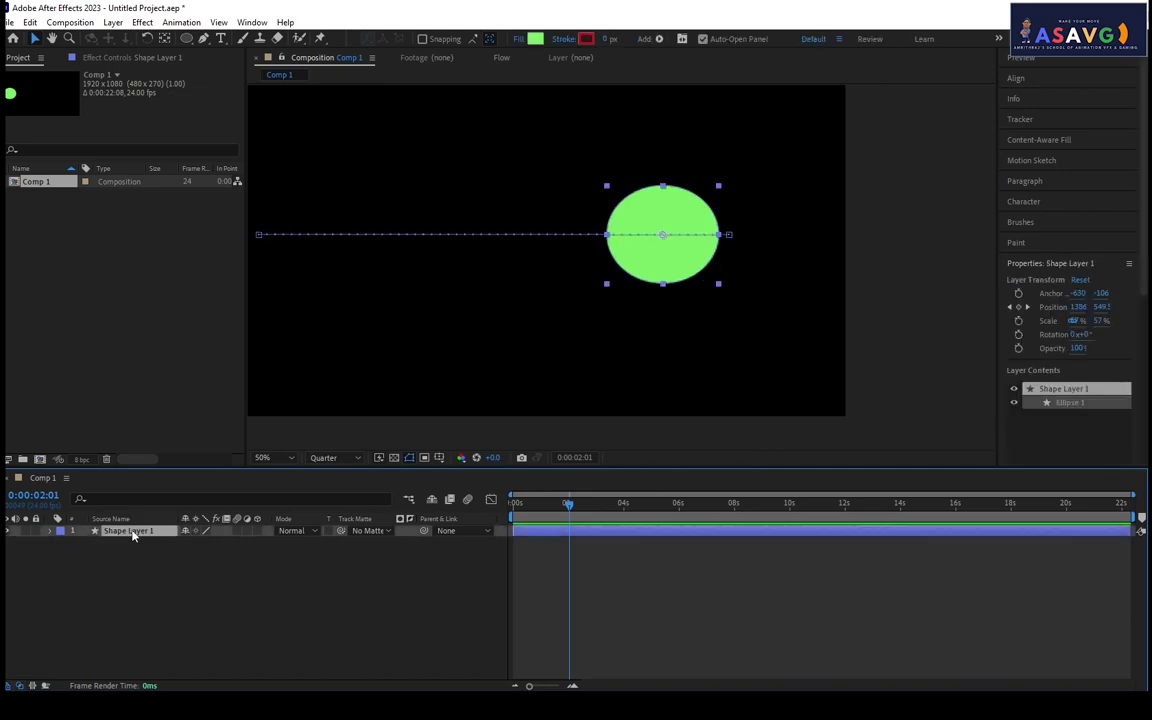
{"action": "key", "text": "ctrl+d"}
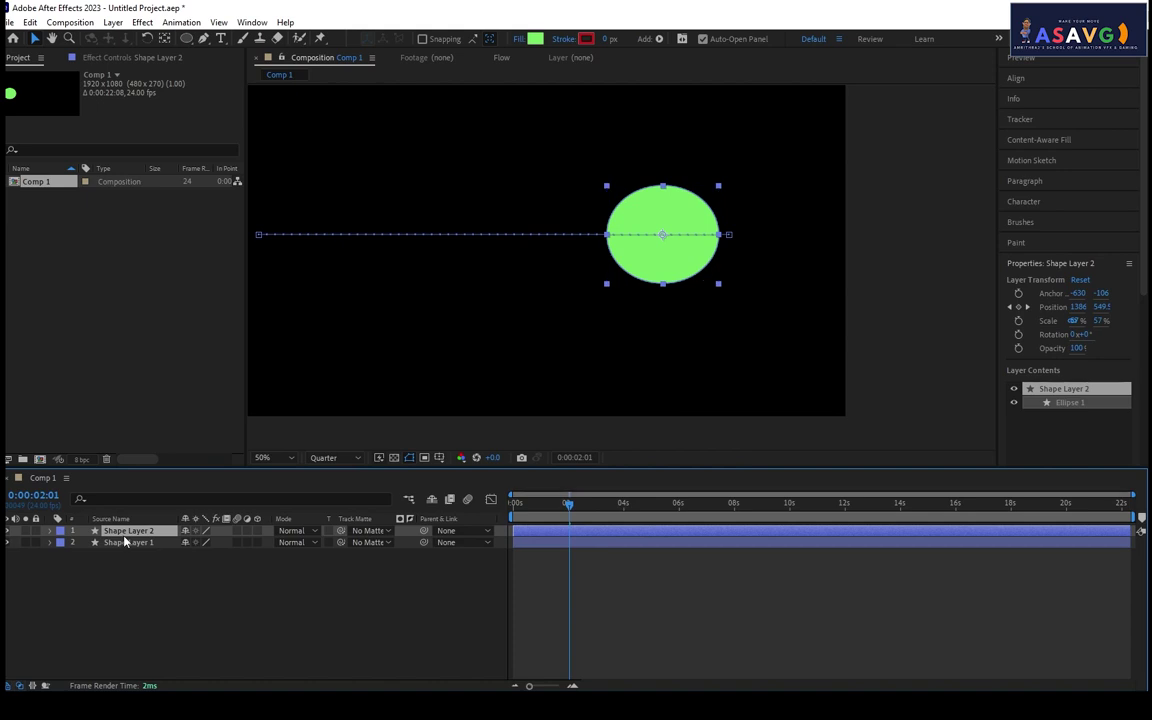
{"action": "key", "text": "p"}
{"action": "left_click", "coordinate": [149, 556]}
{"action": "key", "text": "p"}
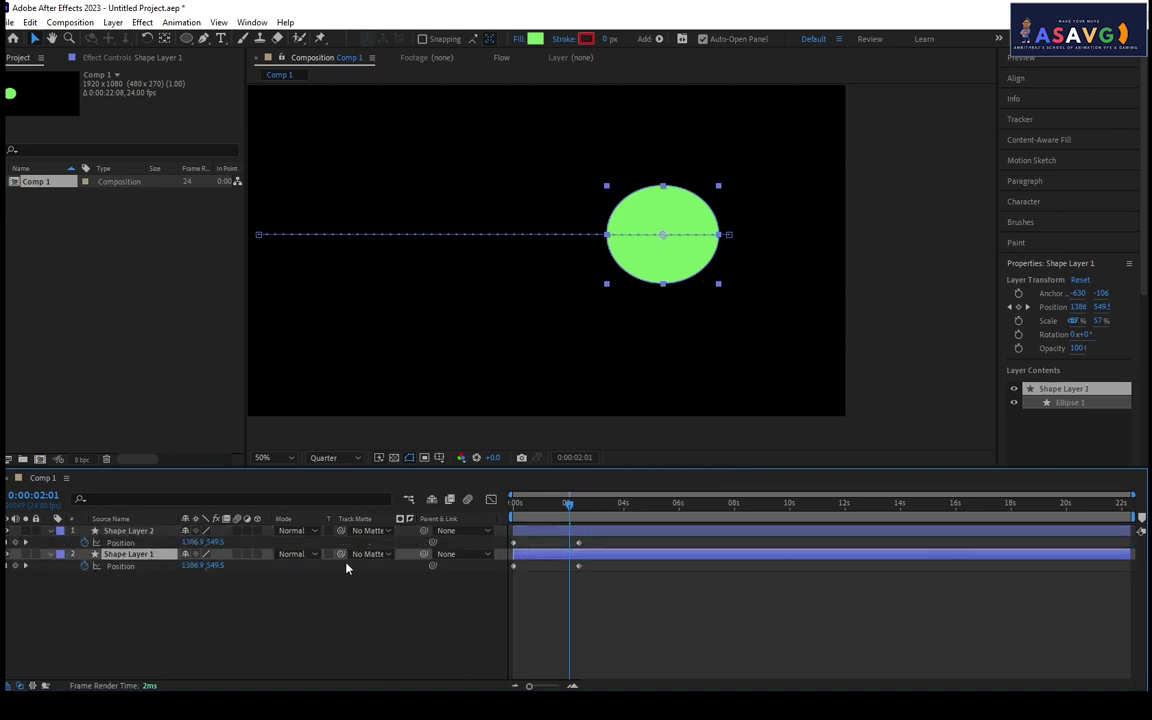
Duplicate Shape Layer 2 to get a third ellipse layer and reveal its Position keyframes.
{"action": "left_click_drag", "start_coordinate": [572, 510], "coordinate": [577, 553]}
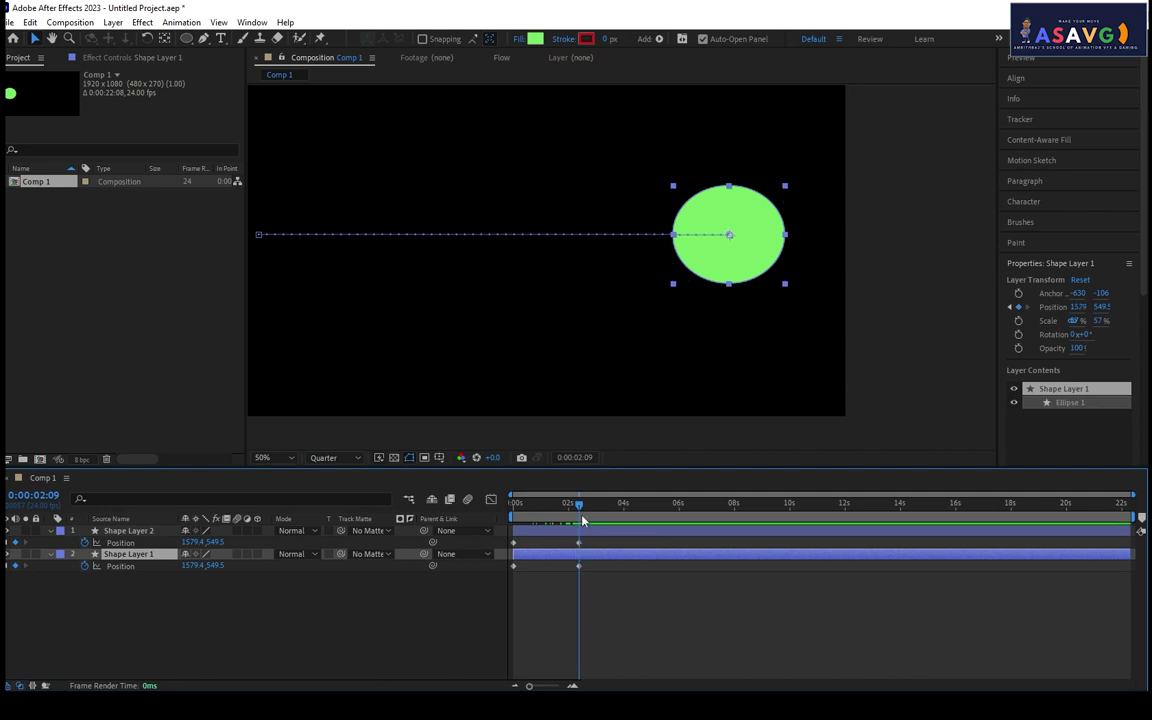
{"action": "mouse_move", "coordinate": [579, 506]}
{"action": "left_mouse_down"}
{"action": "mouse_move", "coordinate": [514, 508]}
{"action": "mouse_move", "coordinate": [592, 510]}
{"action": "mouse_move", "coordinate": [578, 510]}
{"action": "left_mouse_up"}
{"action": "left_click", "coordinate": [578, 542]}
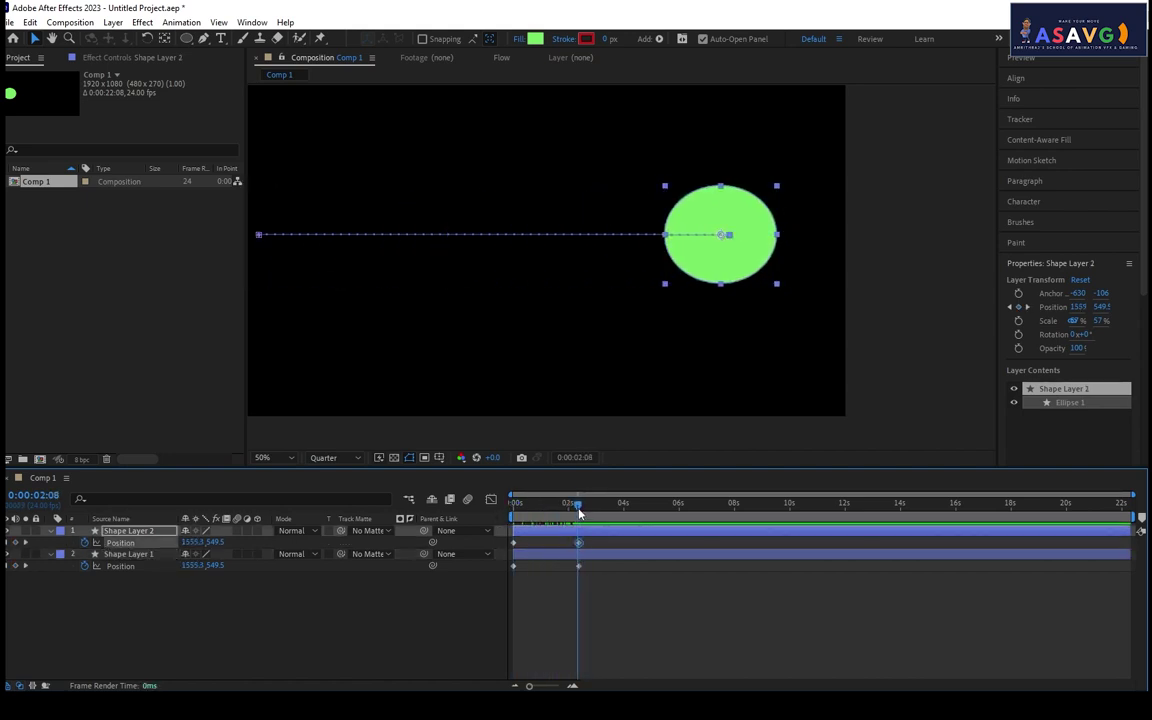
{"action": "left_click", "coordinate": [145, 533]}
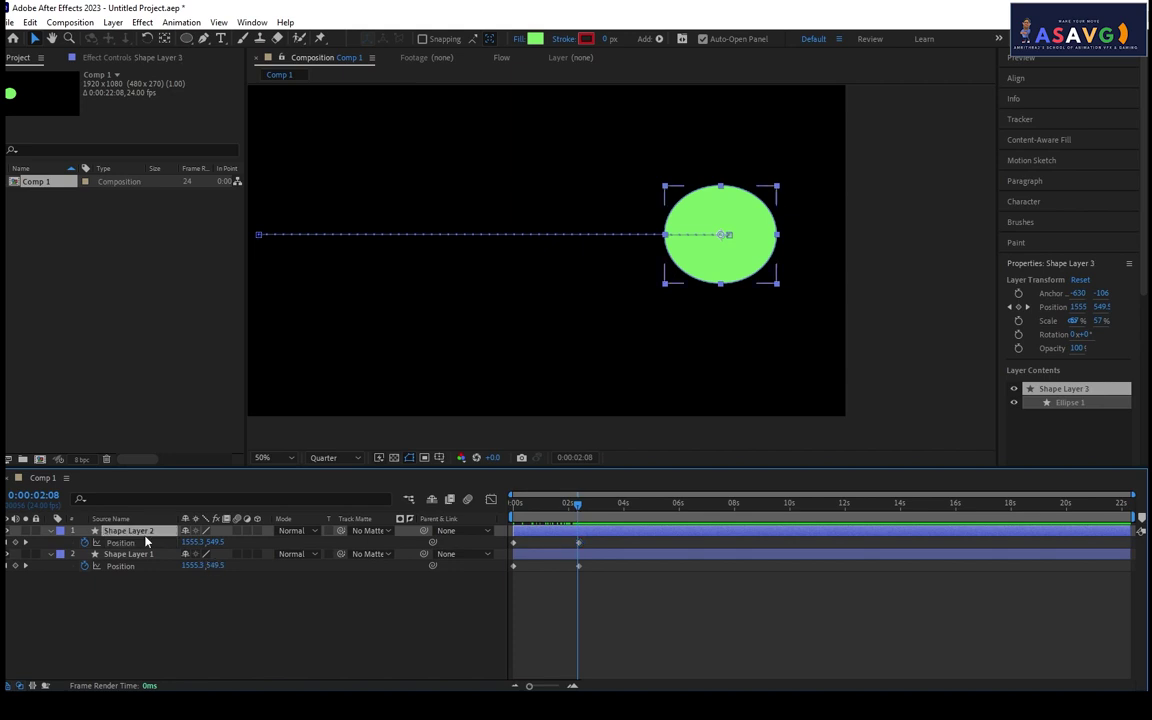
{"action": "key", "text": "ctrl+d"}
{"action": "key", "text": "p"}
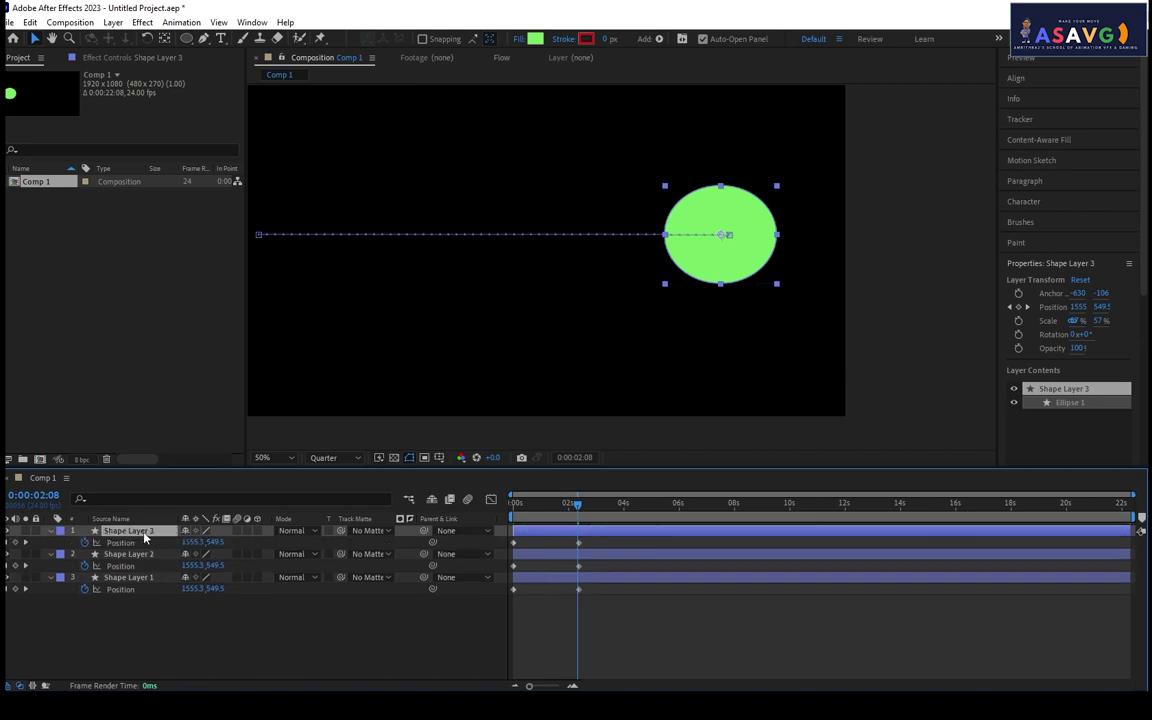
{"action": "right_click", "coordinate": [578, 589]}
{"action": "mouse_move", "coordinate": [651, 583]}
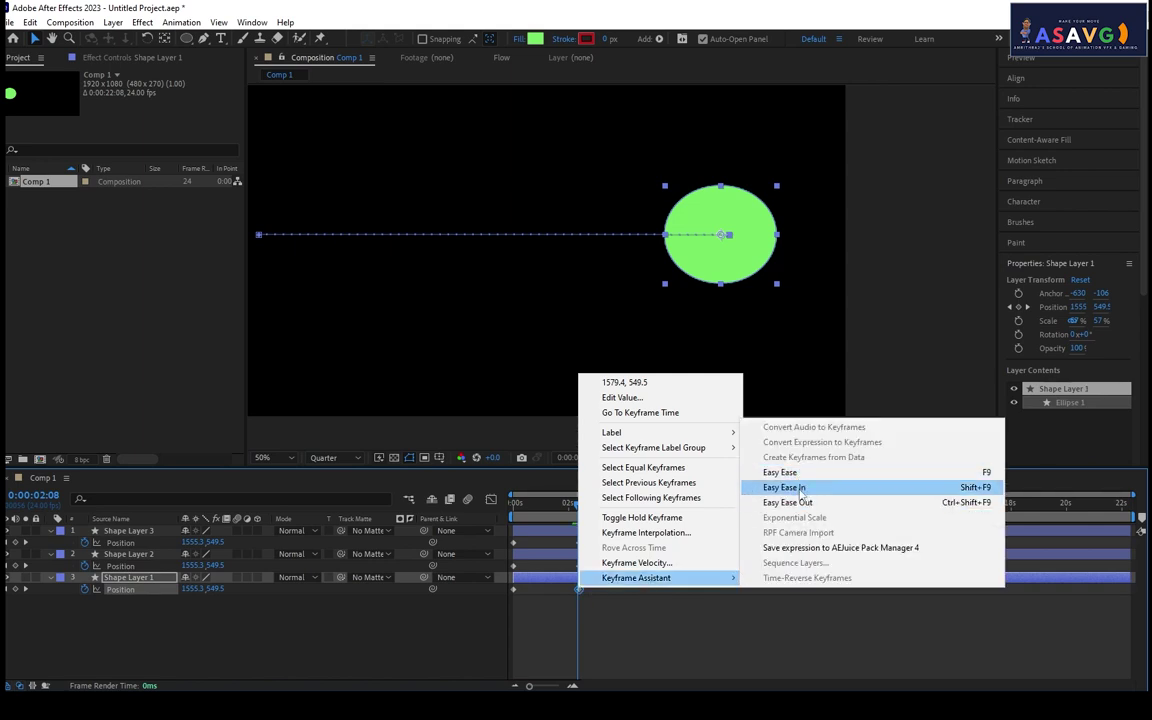
{"action": "left_click", "coordinate": [233, 669]}
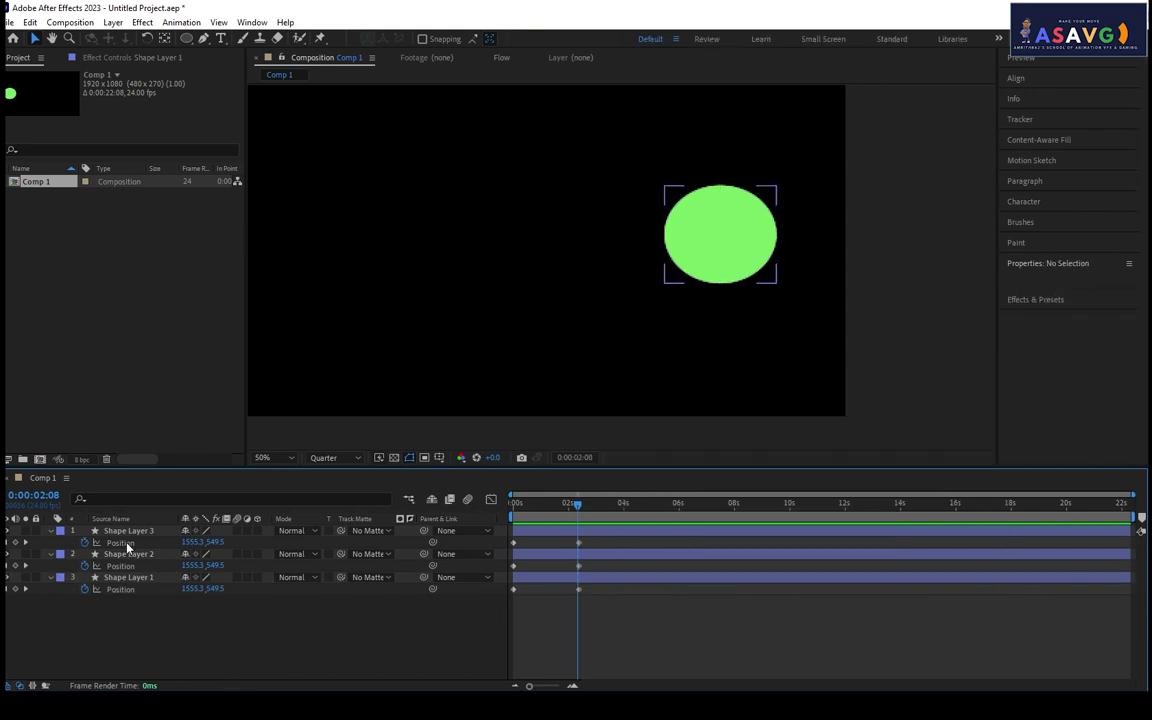
Rename Shape Layer 3 as EASE EASE.
{"action": "left_click", "coordinate": [128, 533]}
{"action": "left_click", "coordinate": [127, 532]}
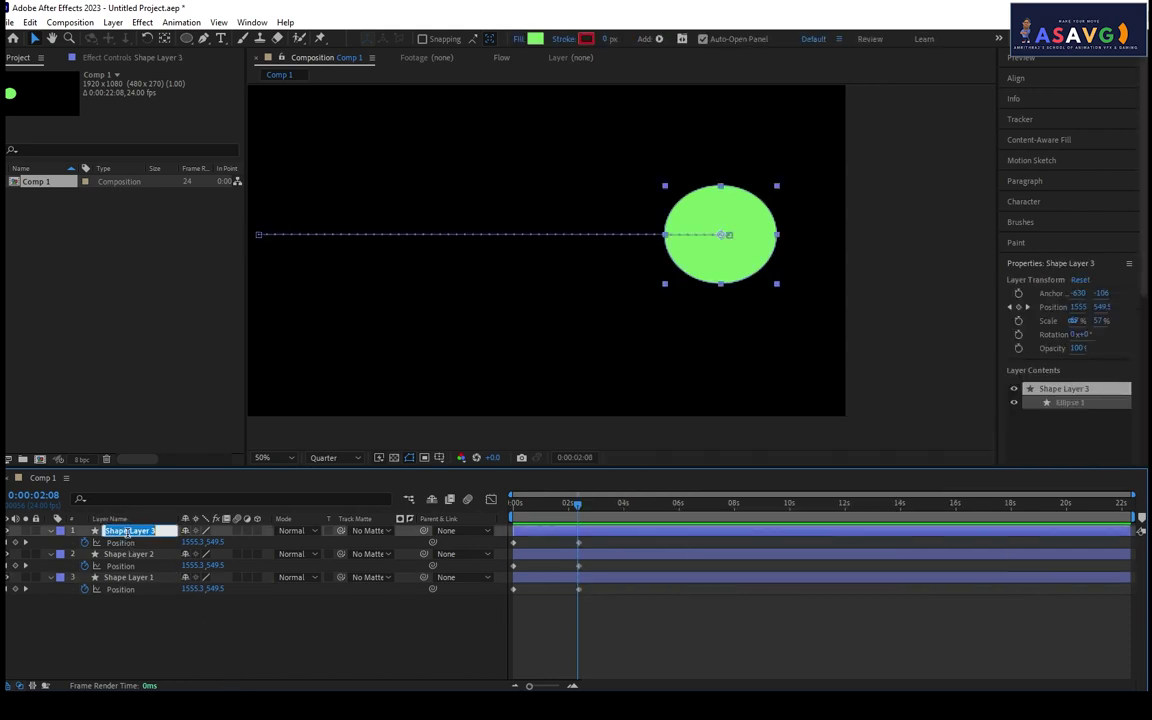
{"action": "type", "text": "EASE EASE"}
{"action": "key", "text": "Return"}
Rename Shape Layer 2 as EASE IN and Shape Layer 1 as EASE OUT.
{"action": "left_click", "coordinate": [140, 554]}
{"action": "left_click", "coordinate": [146, 554]}
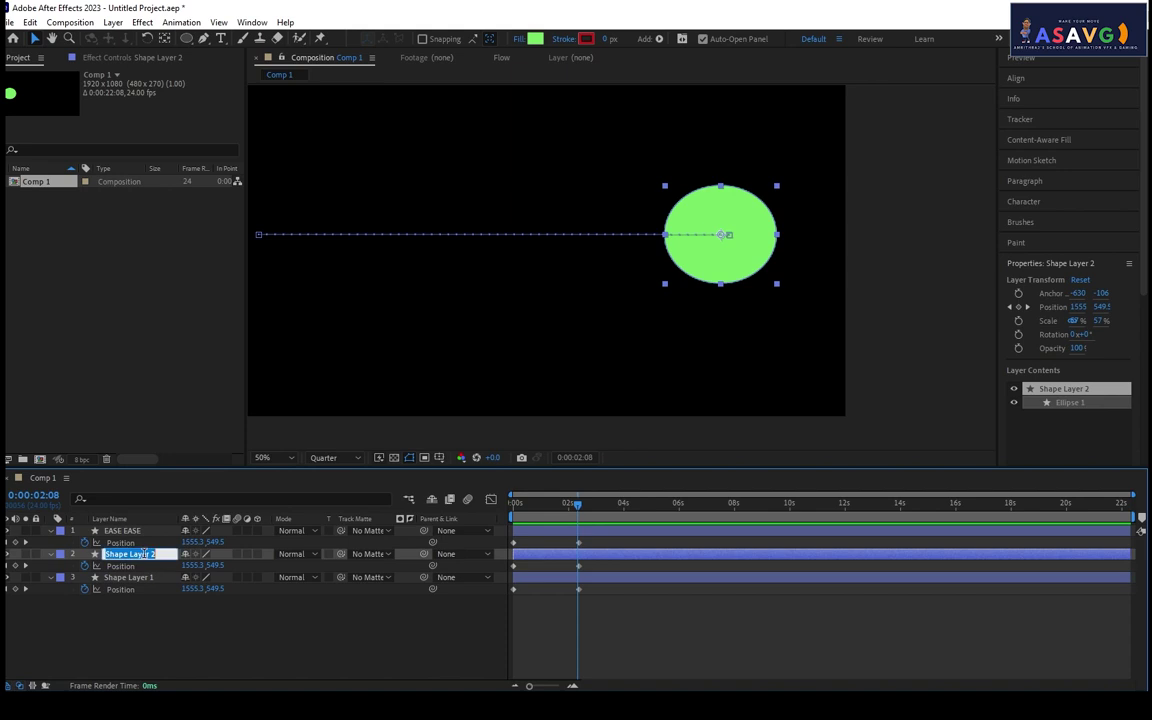
{"action": "type", "text": "EASE IN"}
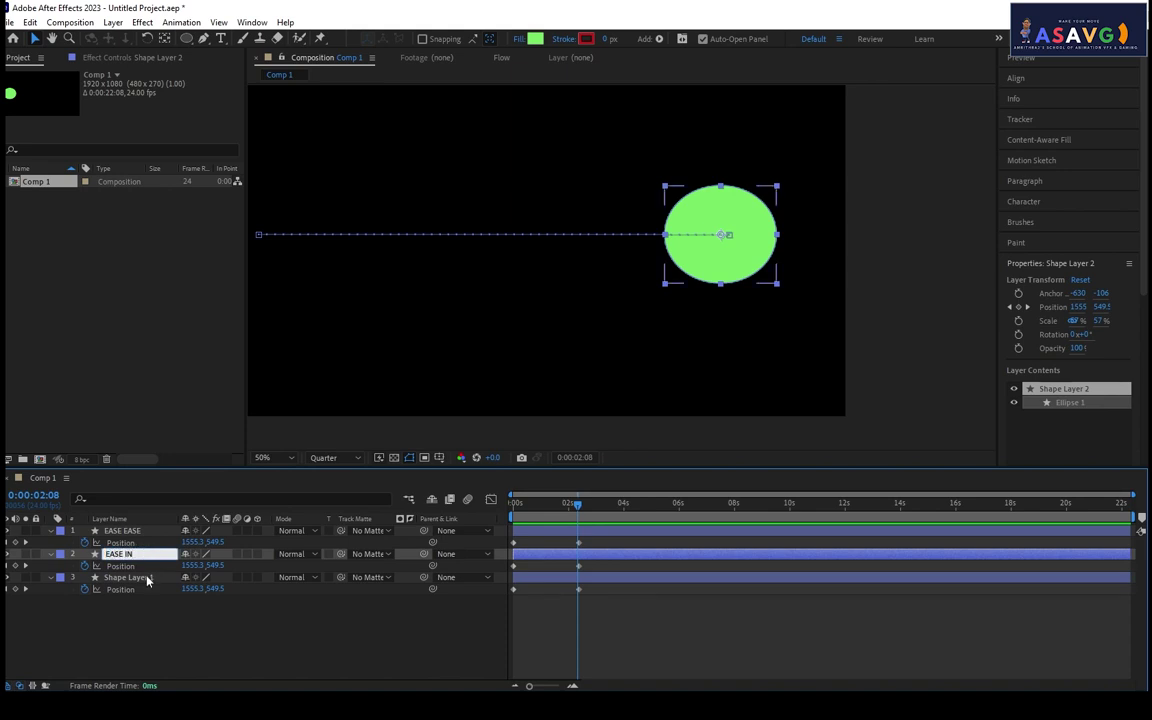
{"action": "left_click", "coordinate": [146, 578]}
{"action": "left_click", "coordinate": [146, 577]}
{"action": "type", "text": "EASE OU"}
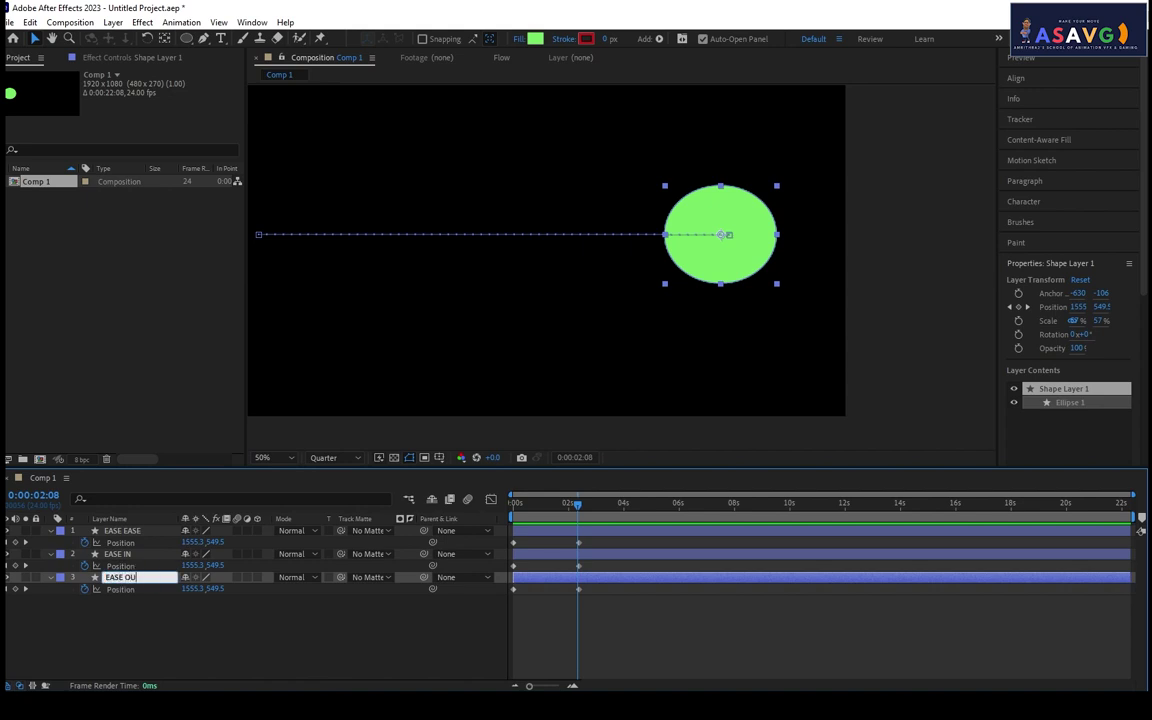
{"action": "type", "text": "T"}
{"action": "key", "text": "Return"}
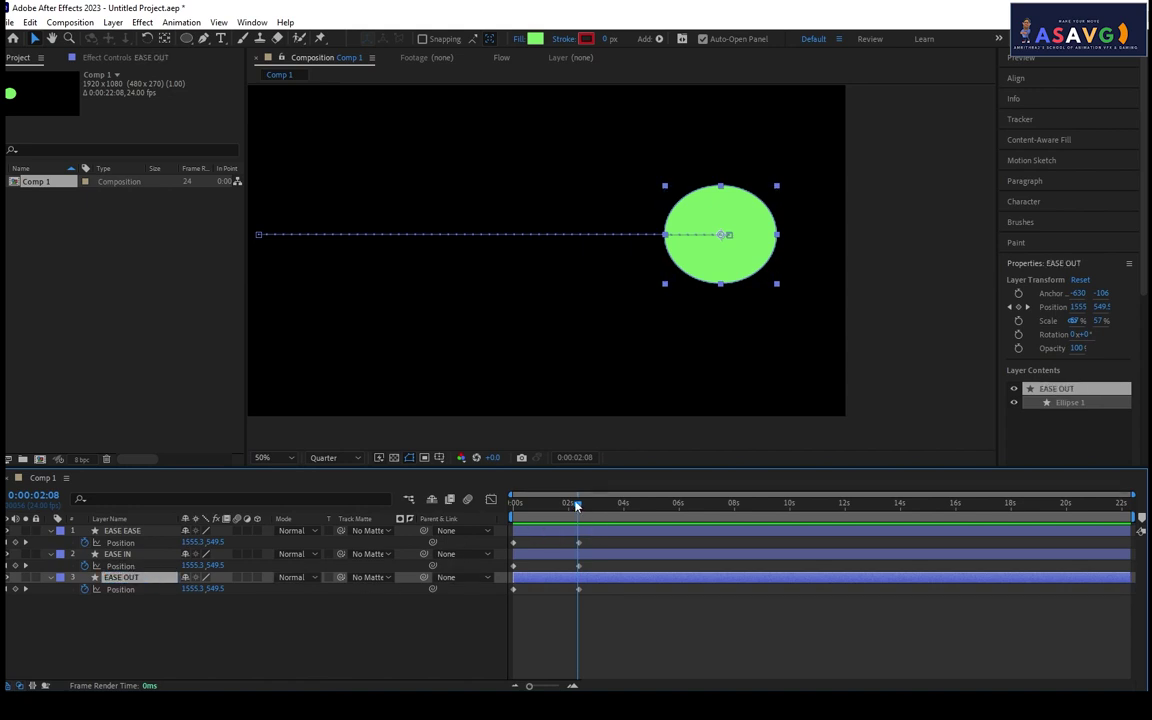
Go to 0:00:02:09 and apply Easy Ease to the end Position keyframe of the EASE EASE layer.
{"action": "key", "text": "Page_Down"}
{"action": "left_click", "coordinate": [578, 543]}
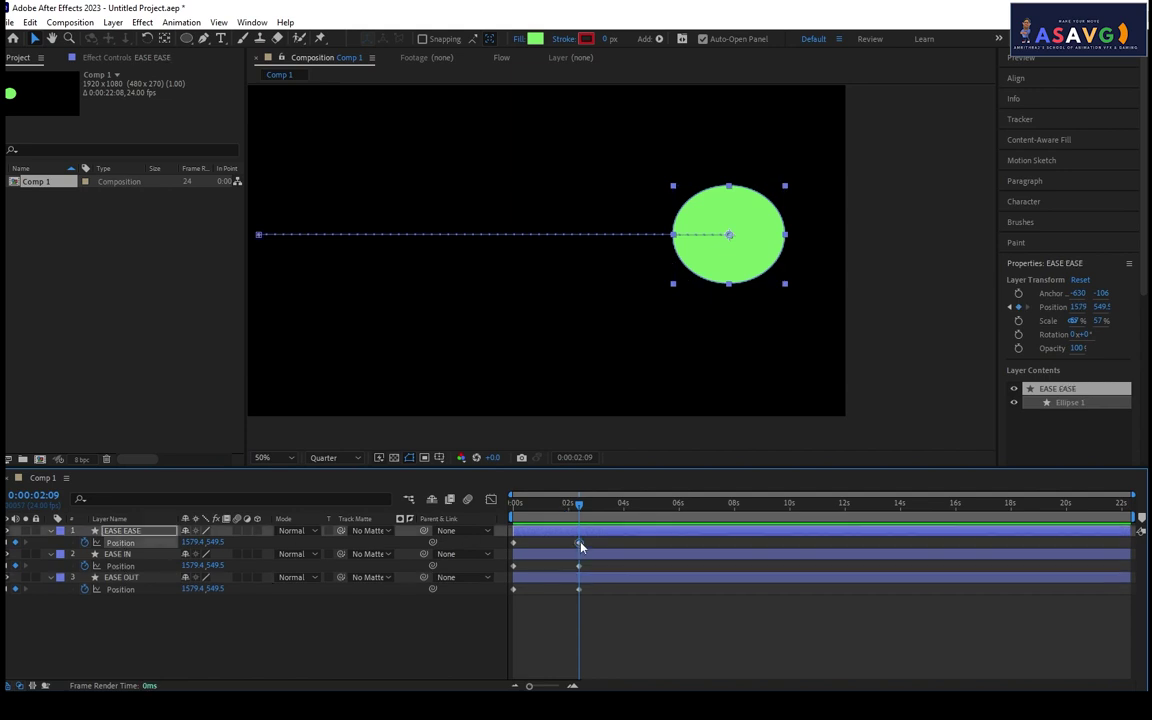
{"action": "right_click", "coordinate": [578, 543]}
{"action": "mouse_move", "coordinate": [660, 531]}
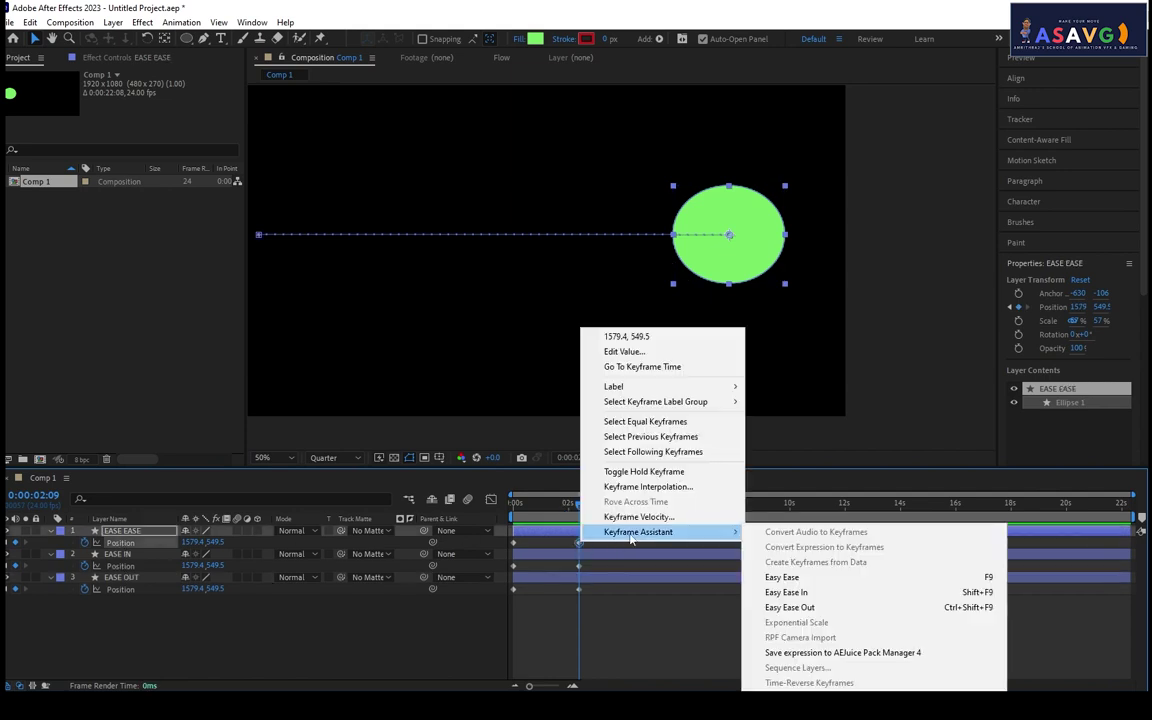
{"action": "left_click", "coordinate": [798, 579]}
Apply Easy Ease In to the end Position keyframe of the EASE IN layer.
{"action": "left_click", "coordinate": [578, 566]}
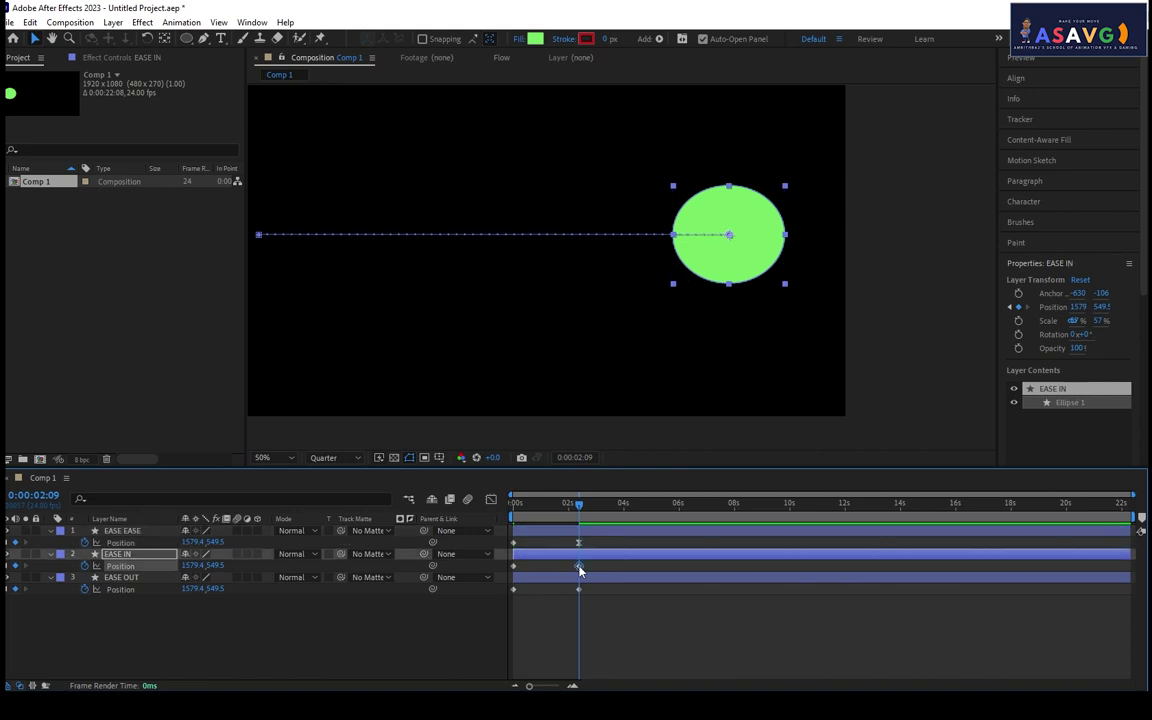
{"action": "right_click", "coordinate": [578, 566]}
{"action": "mouse_move", "coordinate": [617, 556]}
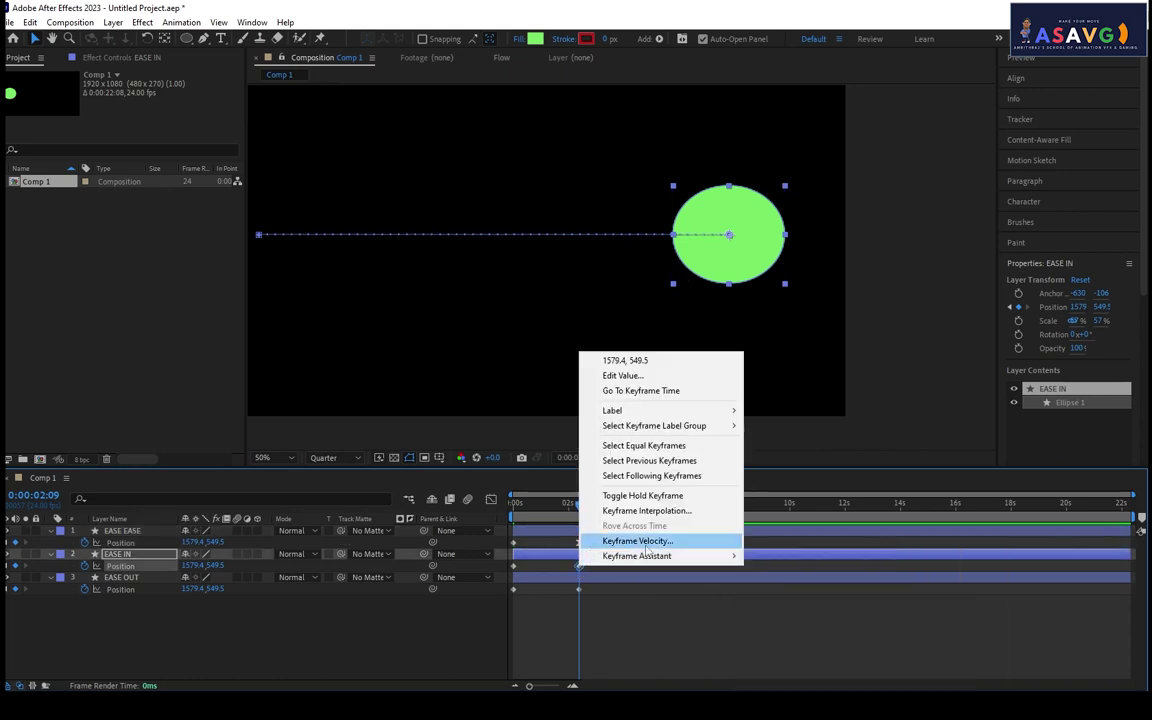
{"action": "left_click", "coordinate": [800, 616]}
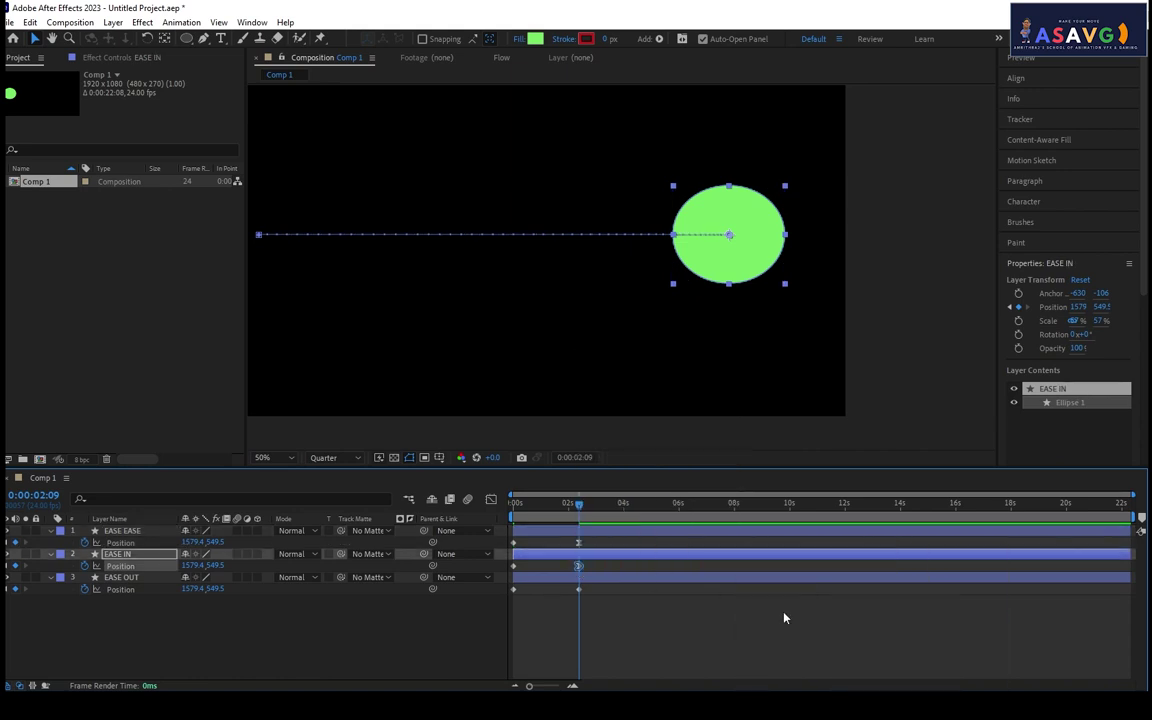
Apply Easy Ease Out to the end Position keyframe of the EASE OUT layer.
{"action": "left_click", "coordinate": [578, 589]}
{"action": "right_click", "coordinate": [578, 589]}
{"action": "mouse_move", "coordinate": [630, 580]}
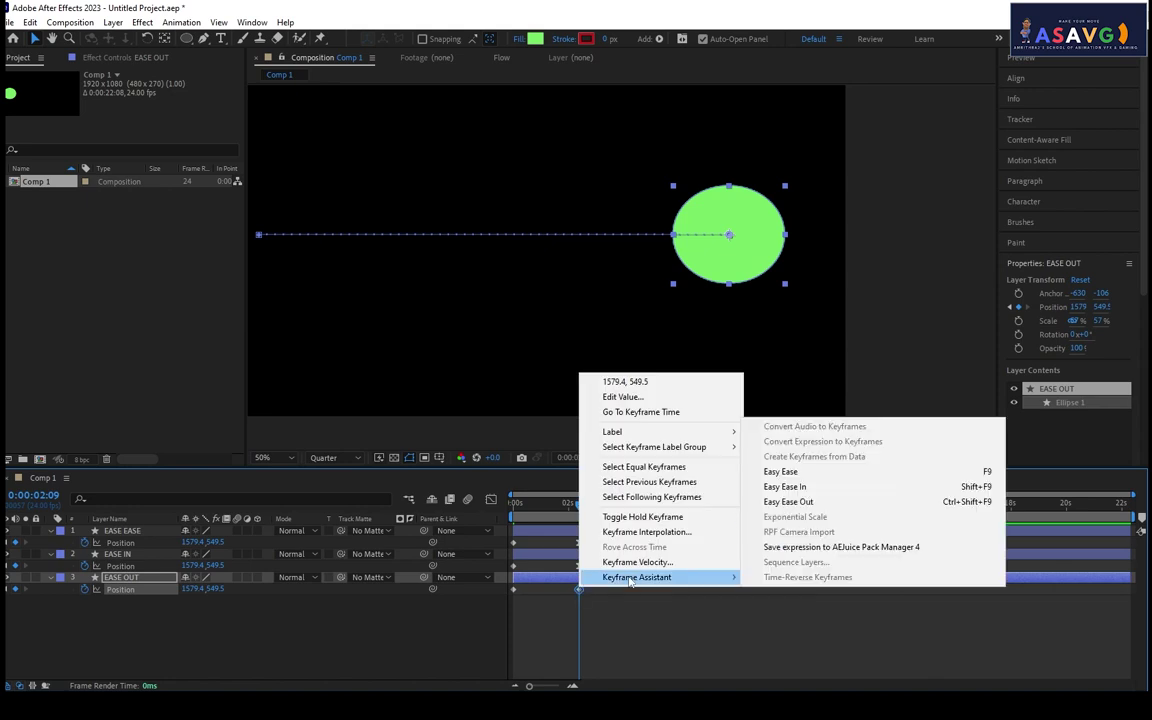
{"action": "left_click", "coordinate": [793, 508]}
Play the animation from the start to compare the motion of the three ellipse layers.
{"action": "key", "text": "Home"}
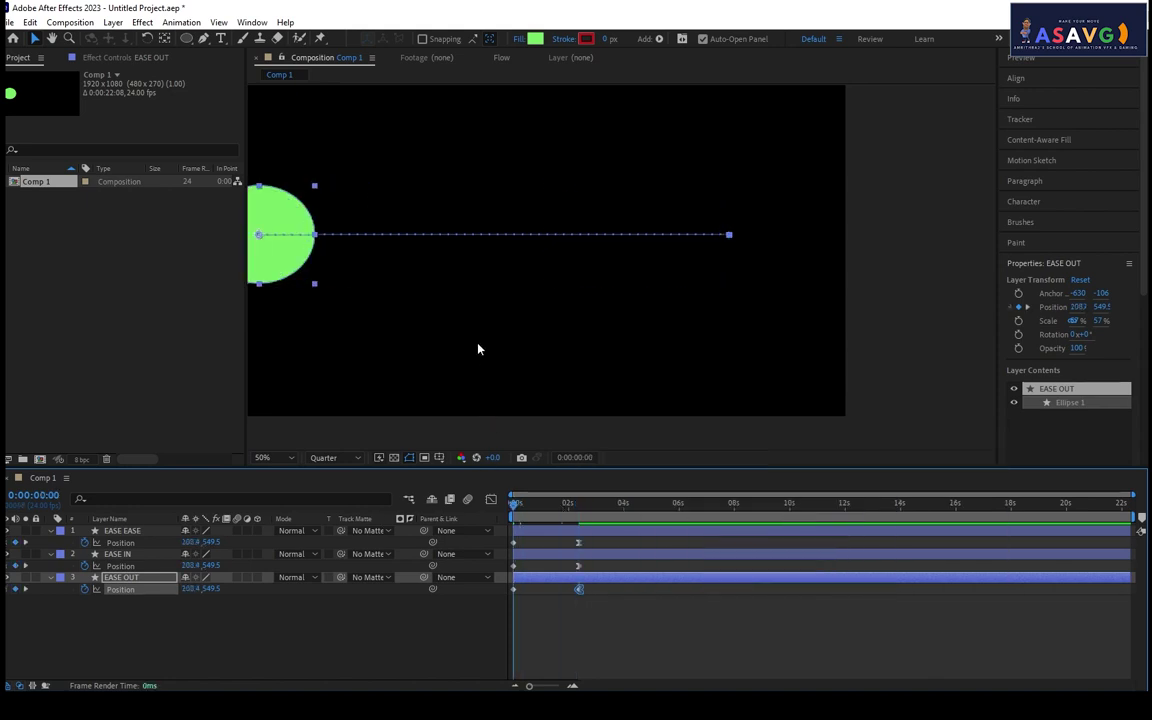
{"action": "scroll", "coordinate": [474, 331], "scroll_direction": "down", "scroll_amount": 1}
{"action": "key", "text": "space"}
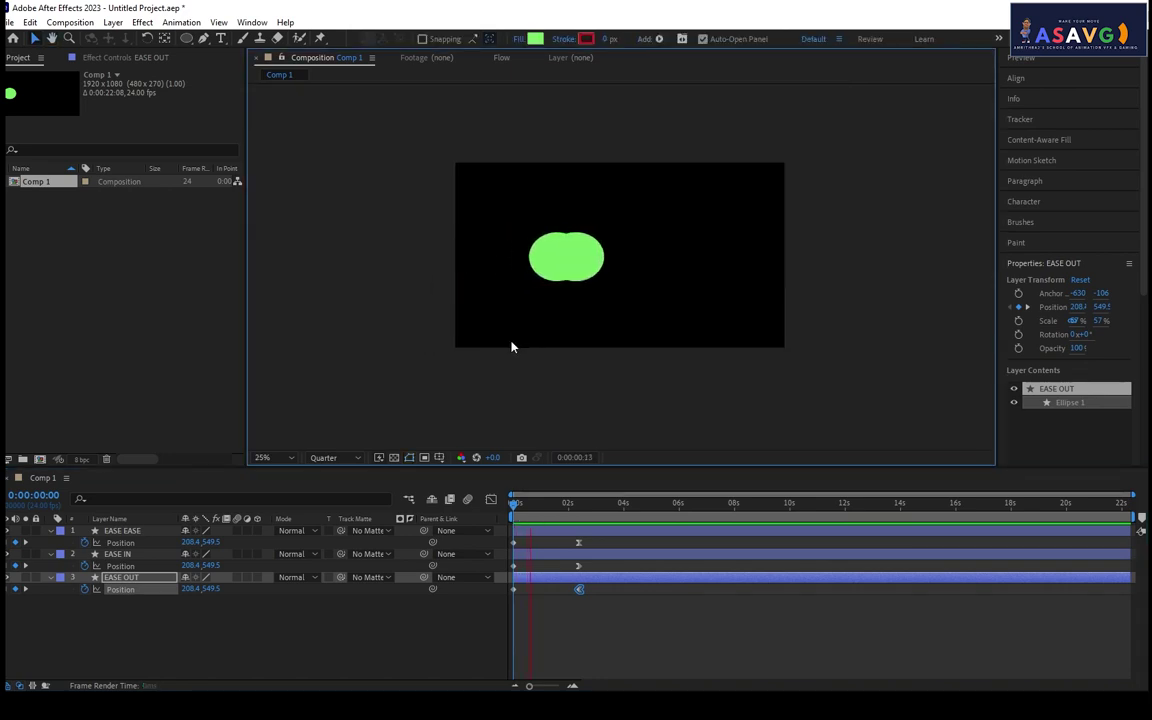
{"action": "key", "text": "space"}
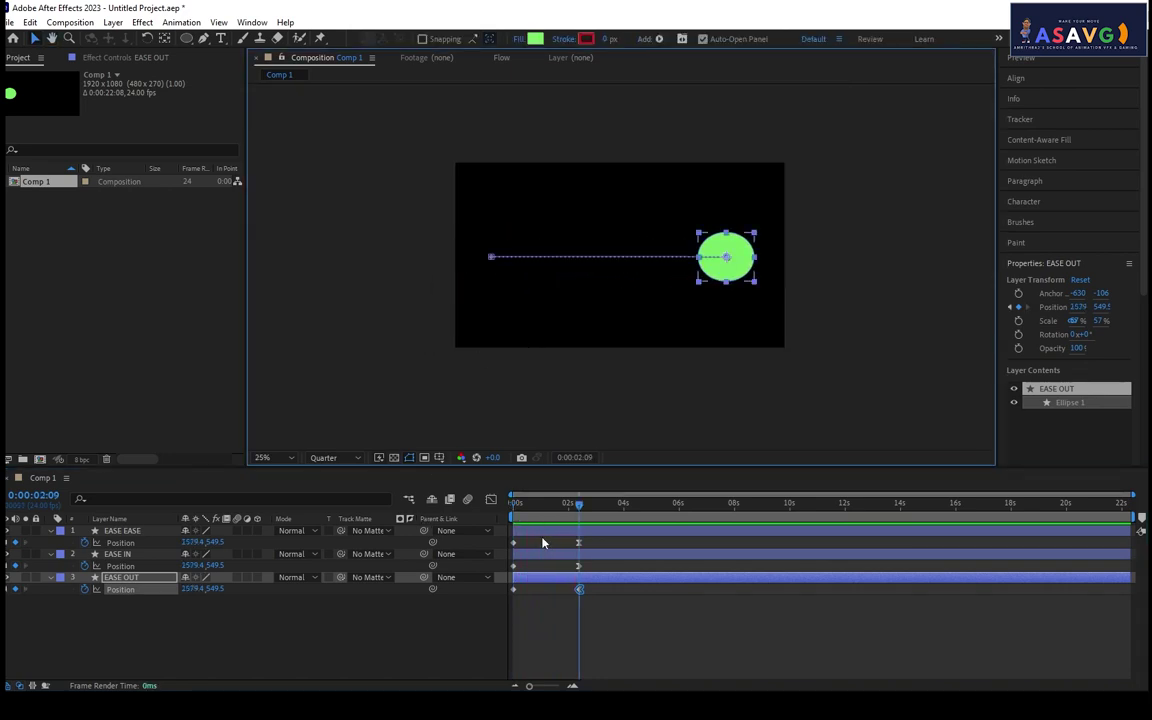
Move the EASE EASE ellipse's start position down to about Y 930 and its end keyframe to about 1643, 930, previewing the result.
{"action": "left_click", "coordinate": [128, 531]}
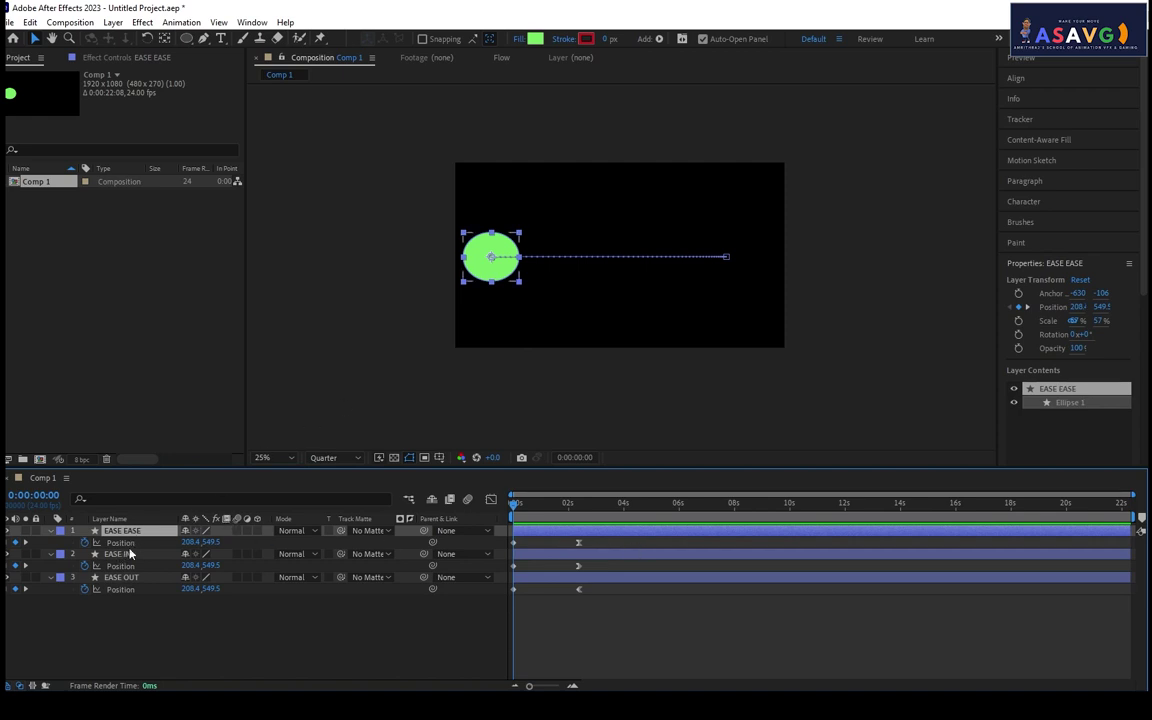
{"action": "left_click_drag", "start_coordinate": [206, 545], "coordinate": [400, 560]}
{"action": "left_click_drag", "start_coordinate": [726, 257], "coordinate": [741, 323]}
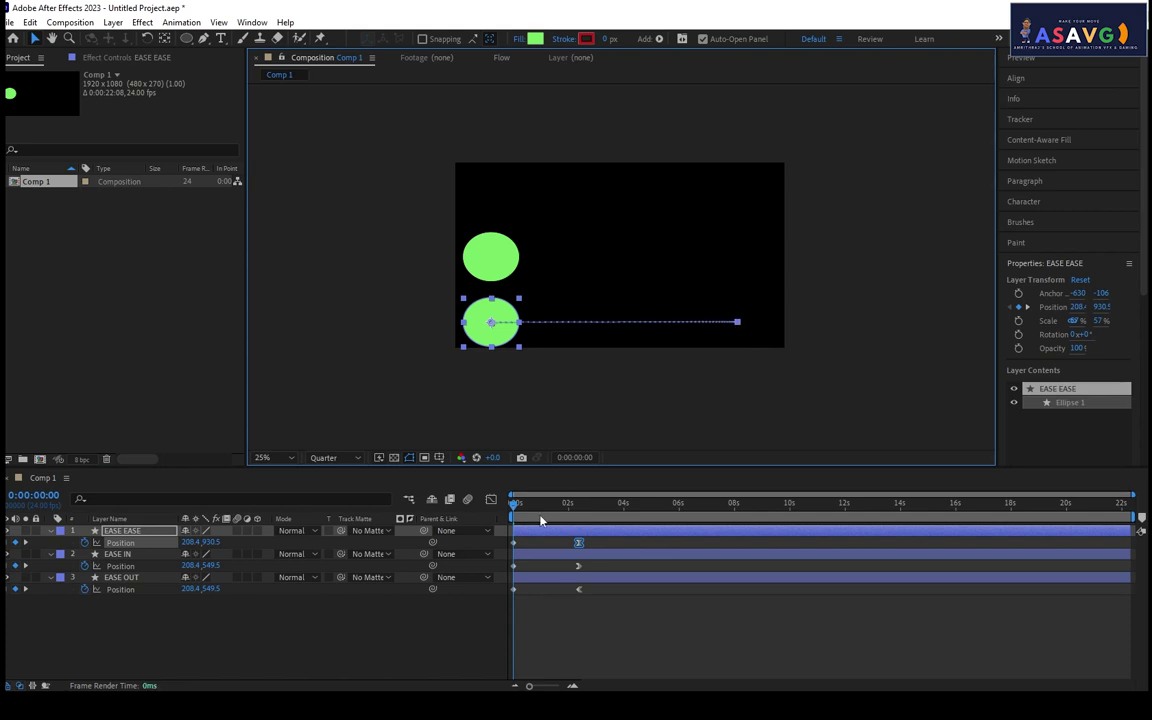
{"action": "key", "text": "space"}
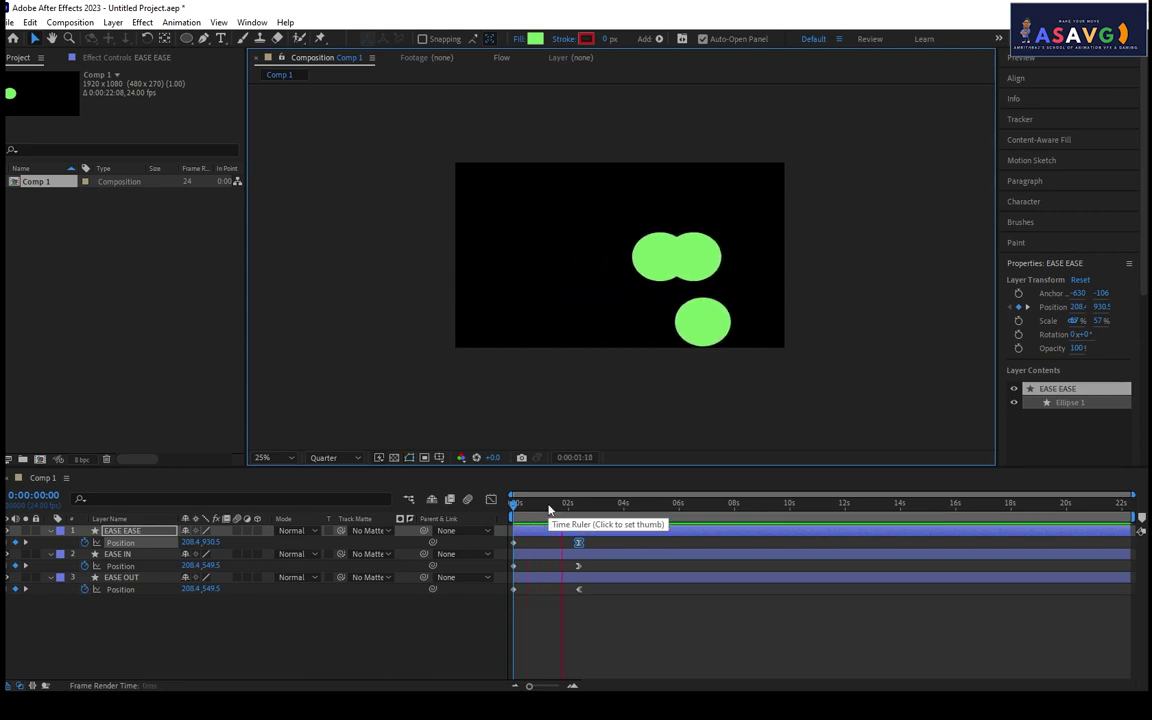
{"action": "key", "text": "space"}
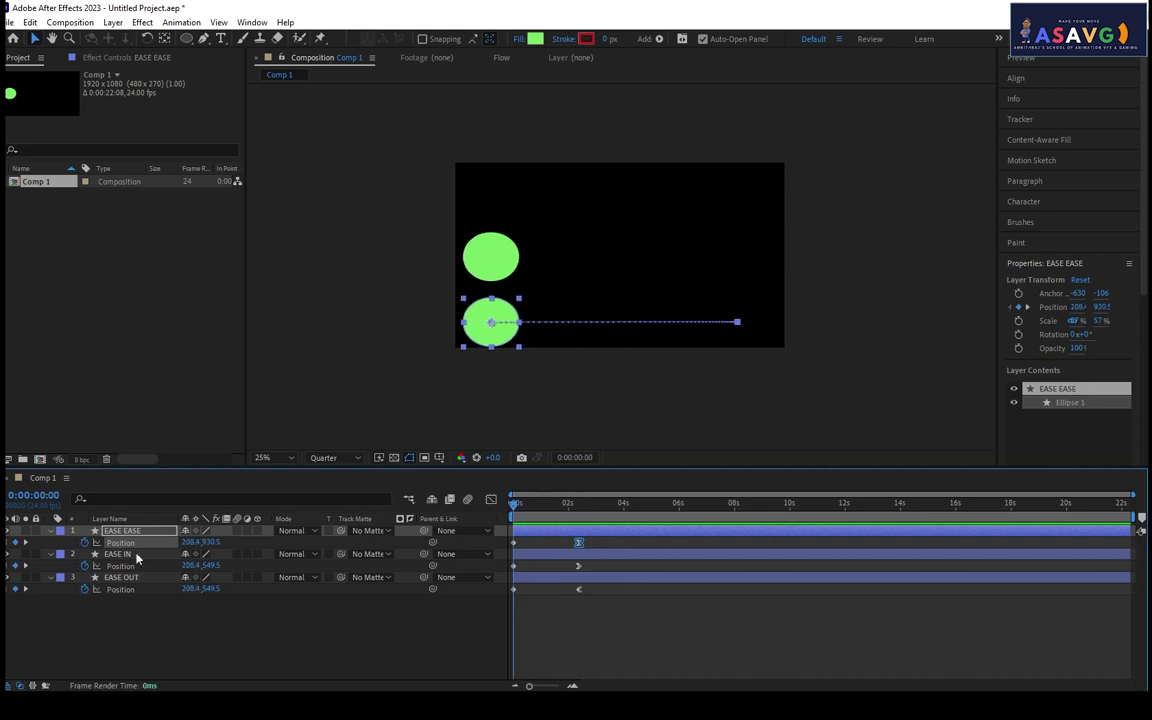
Move the EASE IN ellipse's start position up to about 212, 214 and its end keyframe to about 1595, 206.
{"action": "left_click", "coordinate": [487, 262]}
{"action": "left_click_drag", "start_coordinate": [490, 278], "coordinate": [491, 219]}
{"action": "left_click_drag", "start_coordinate": [726, 256], "coordinate": [730, 203]}
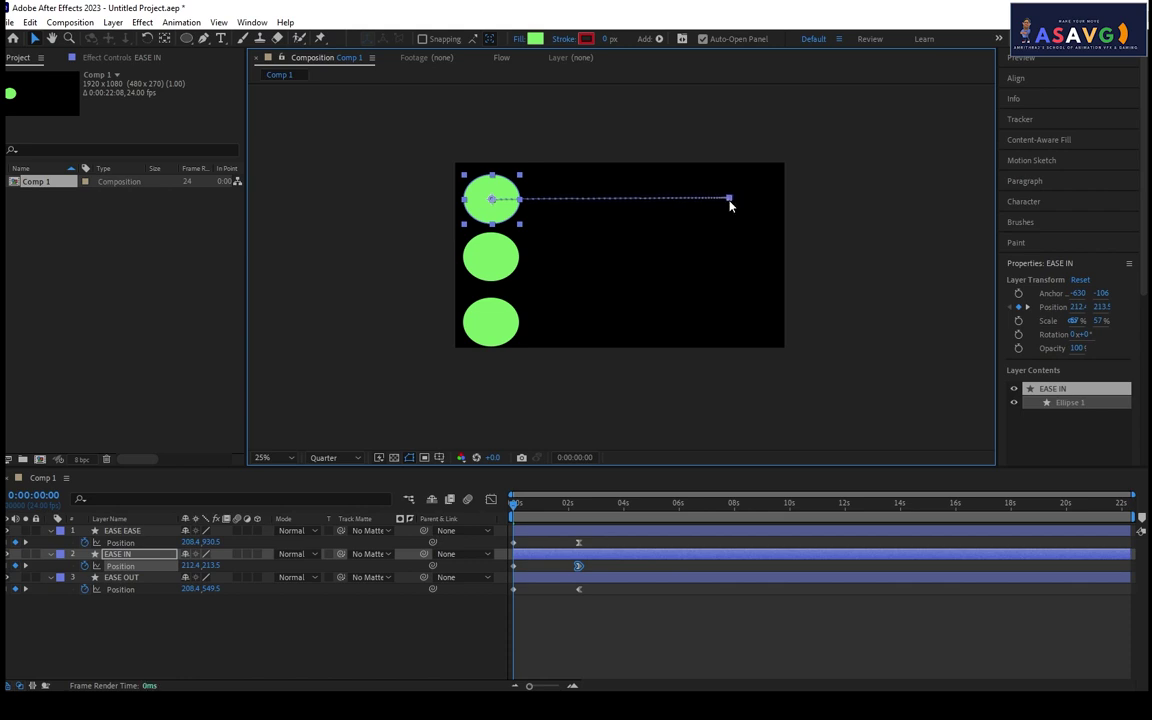
Play the animation from the start to compare the three vertically separated ellipses.
{"action": "key", "text": "space"}
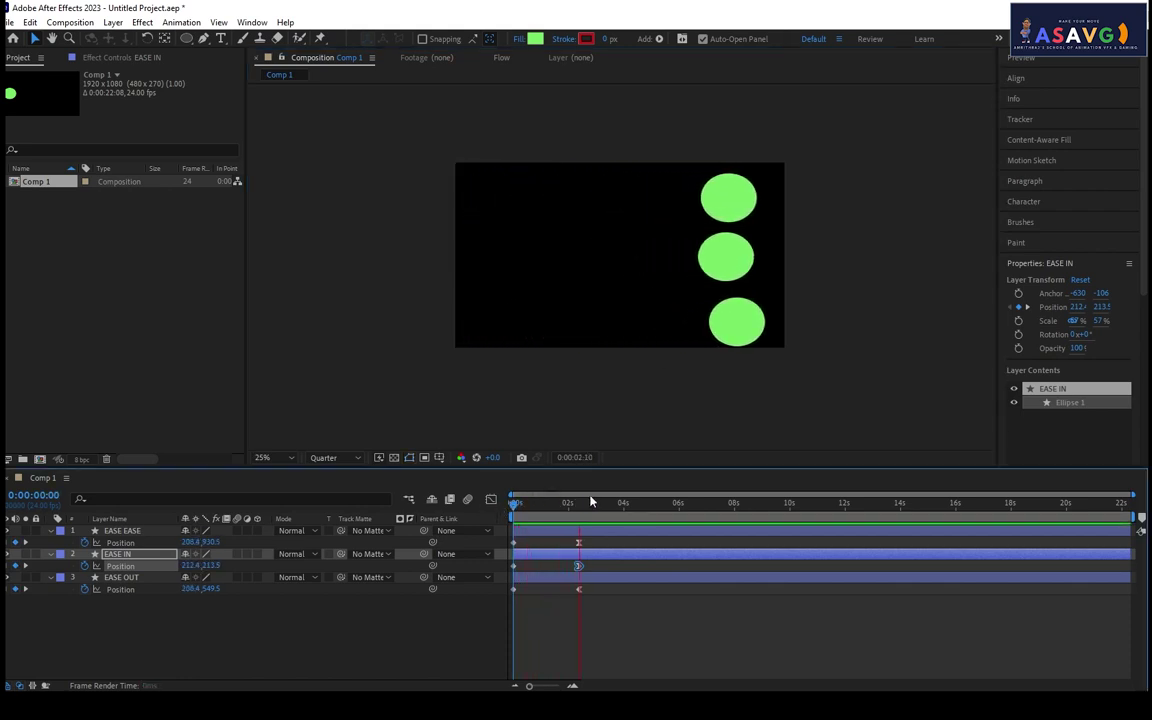
{"action": "key", "text": "space"}
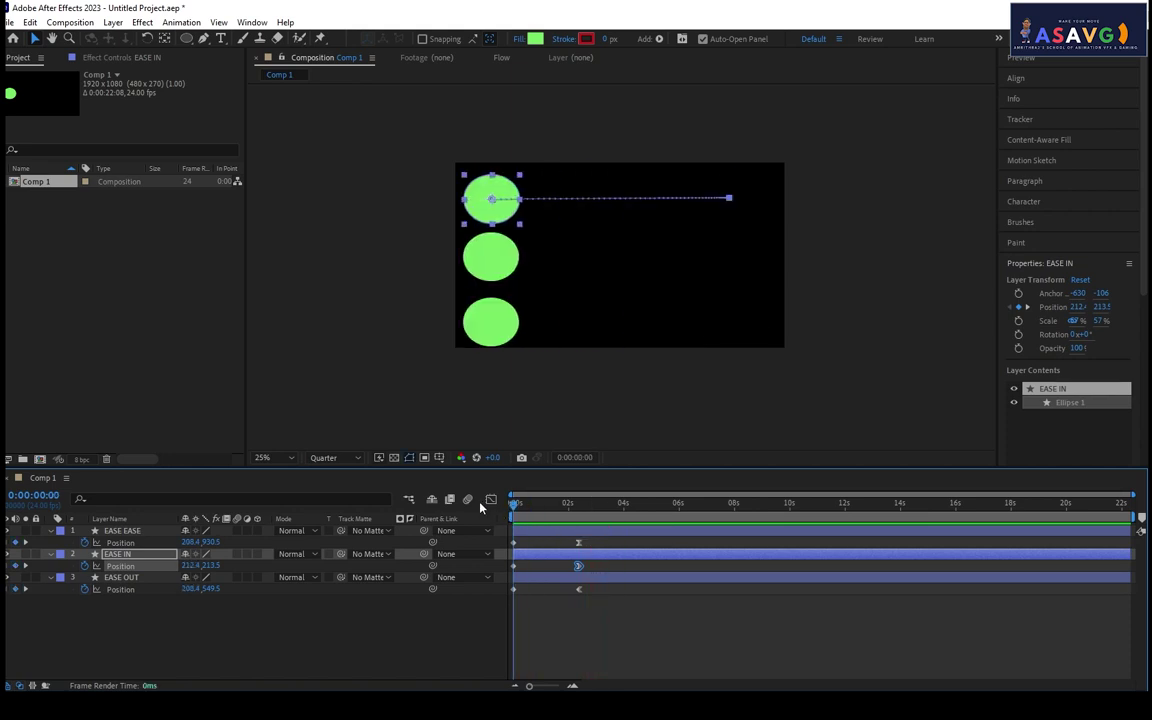
{"action": "key", "text": "space"}
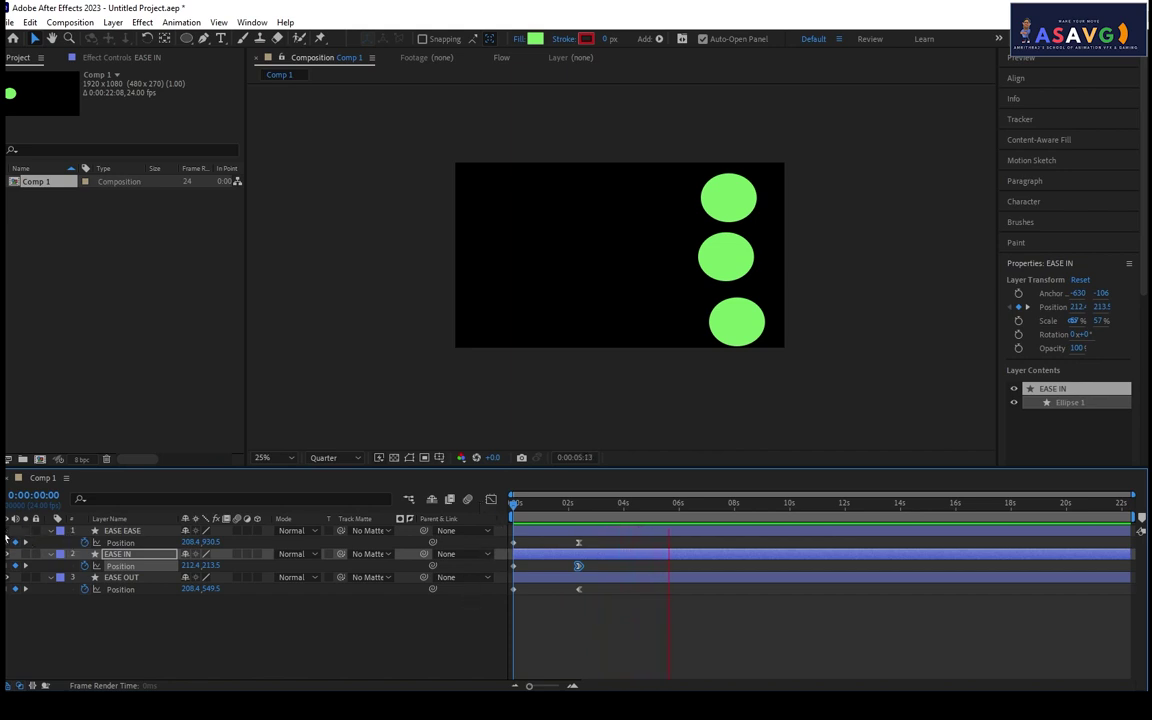
{"action": "key", "text": "space"}
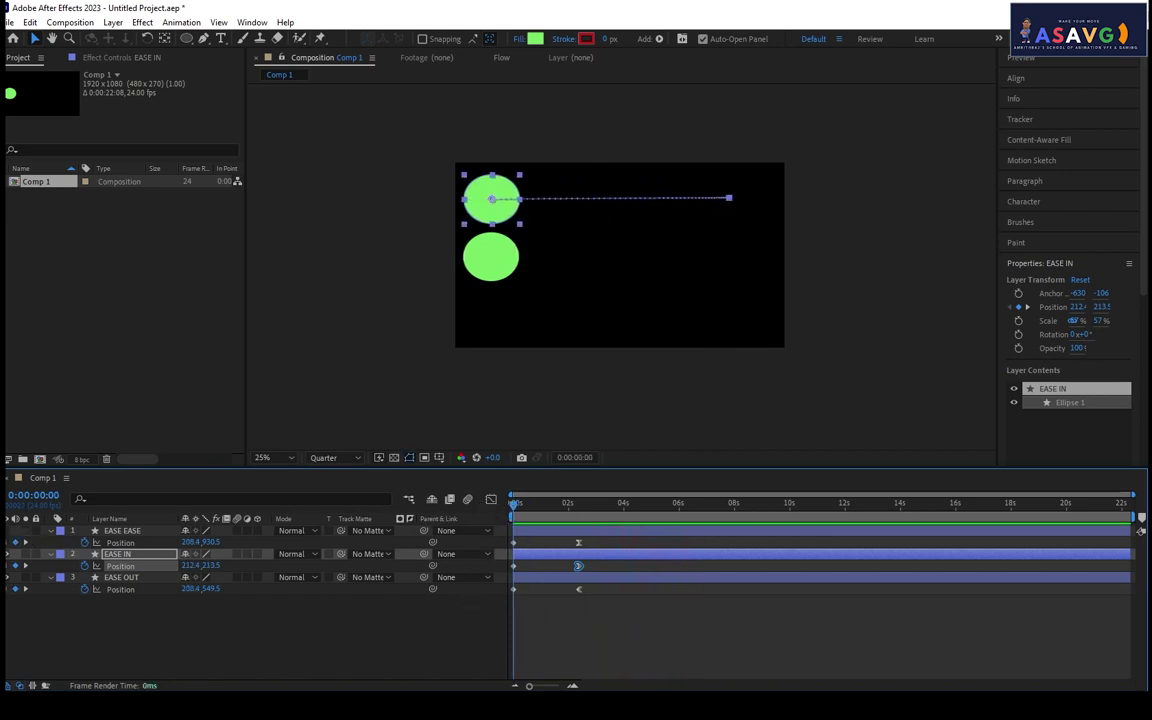
Hide the EASE OUT layer, keeping only the EASE EASE and EASE IN layers visible.
{"action": "left_click", "coordinate": [14, 553]}
{"action": "left_click", "coordinate": [14, 577]}
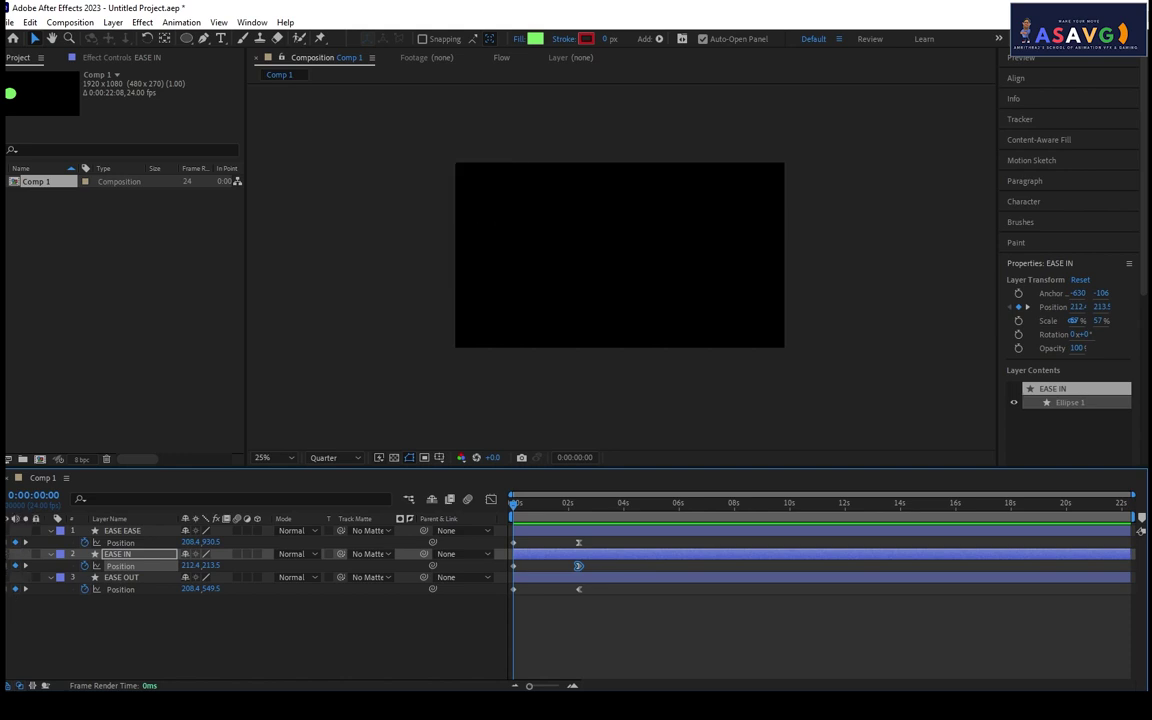
{"action": "left_click", "coordinate": [12, 530]}
{"action": "left_click", "coordinate": [12, 553]}
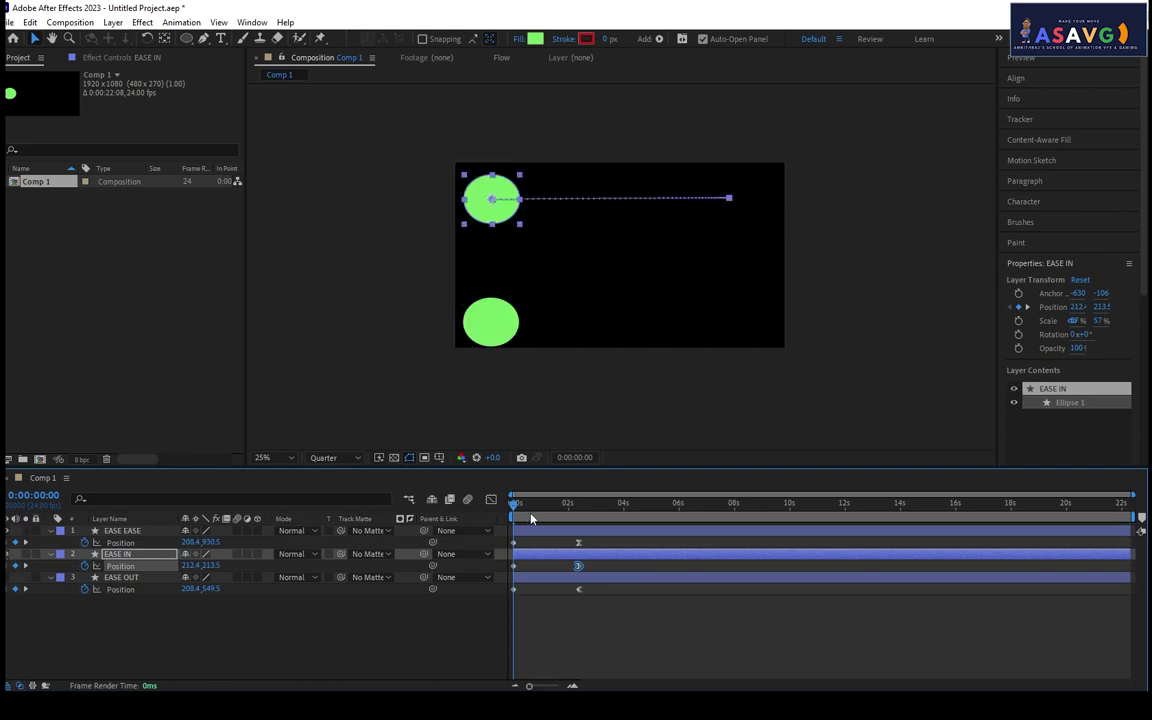
Preview the EASE EASE and EASE IN ellipses, inspect the EASE EASE ellipse at 0:00:02:11, and return to the first frame.
{"action": "key", "text": "space"}
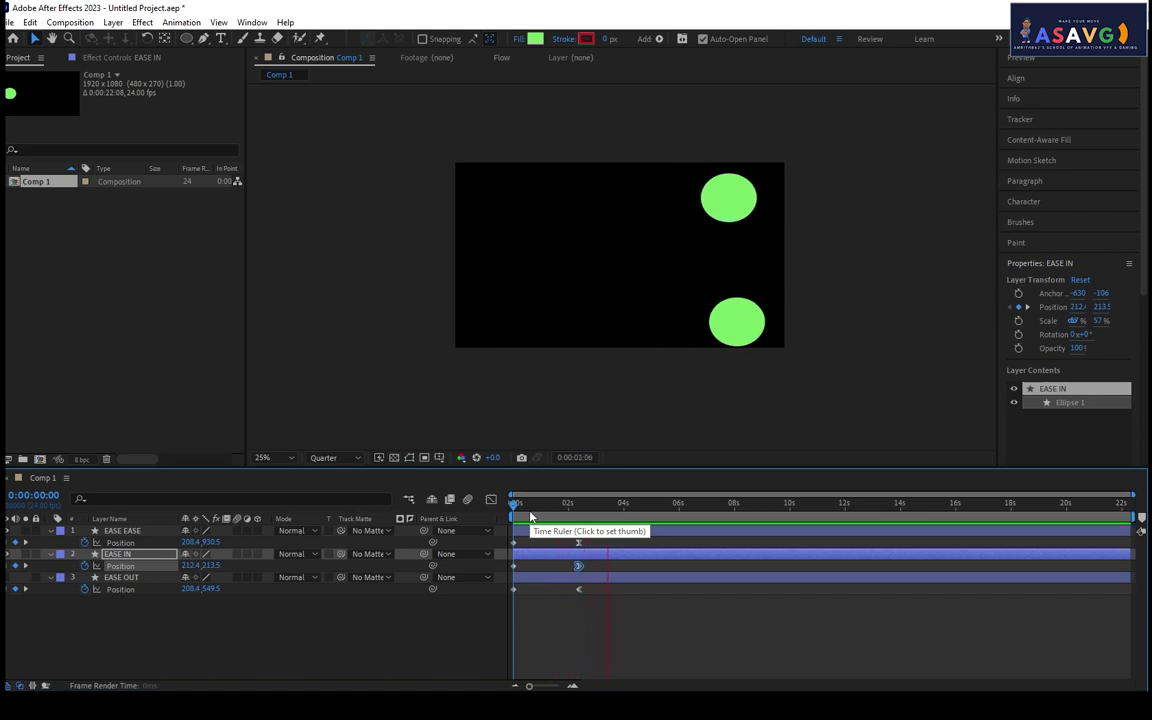
{"action": "left_click_drag", "start_coordinate": [531, 516], "coordinate": [581, 514]}
{"action": "left_click", "coordinate": [745, 331]}
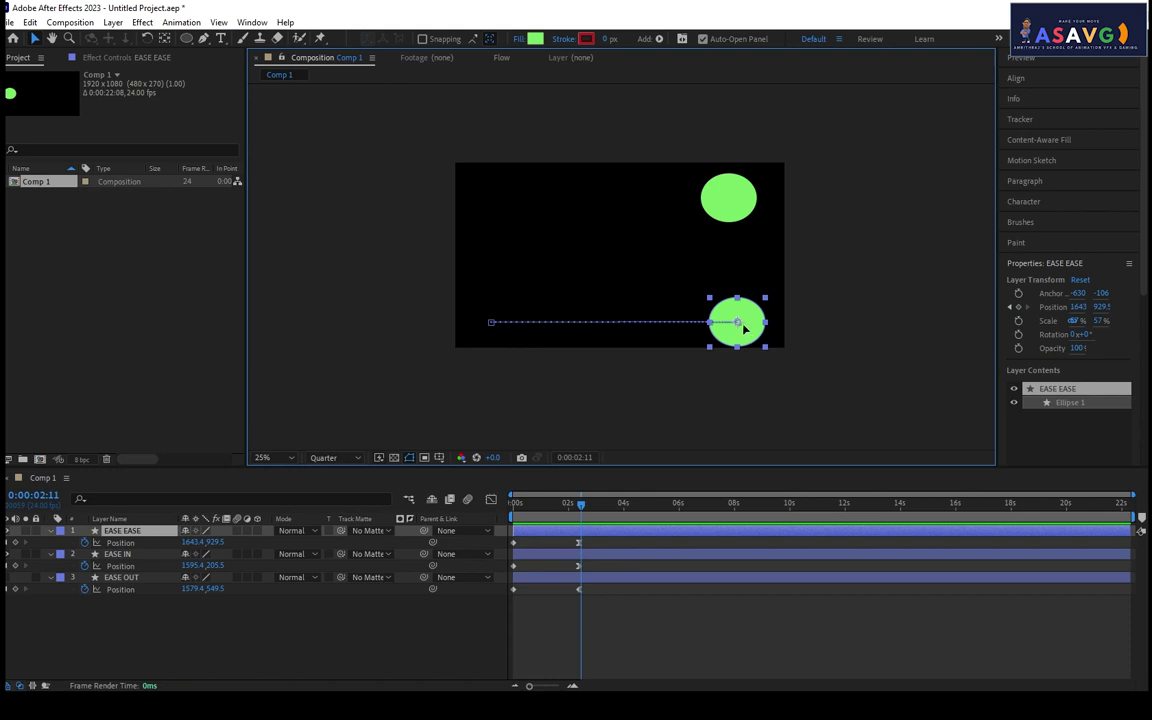
{"action": "left_click_drag", "start_coordinate": [745, 331], "coordinate": [740, 324]}
{"action": "key", "text": "Home"}
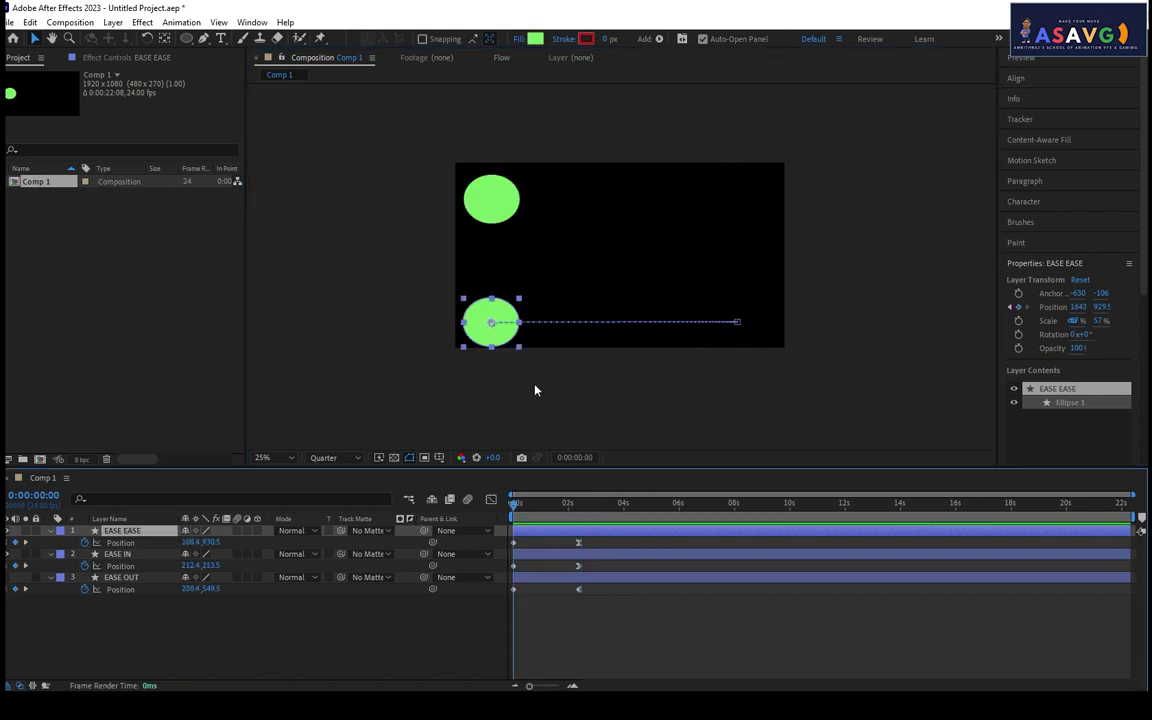
Replay the opening seconds repeatedly to compare how the EASE EASE and EASE IN ellipses start and slow down.
{"action": "key", "text": "space"}
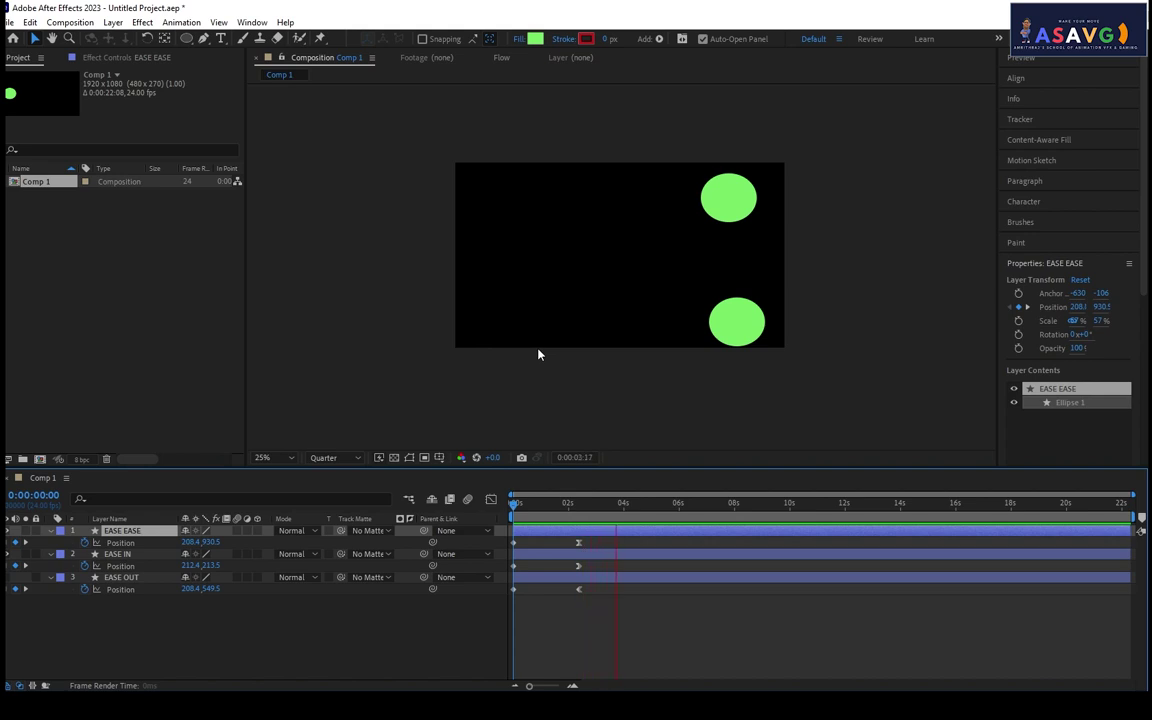
{"action": "key", "text": "space"}
{"action": "key", "text": "space"}
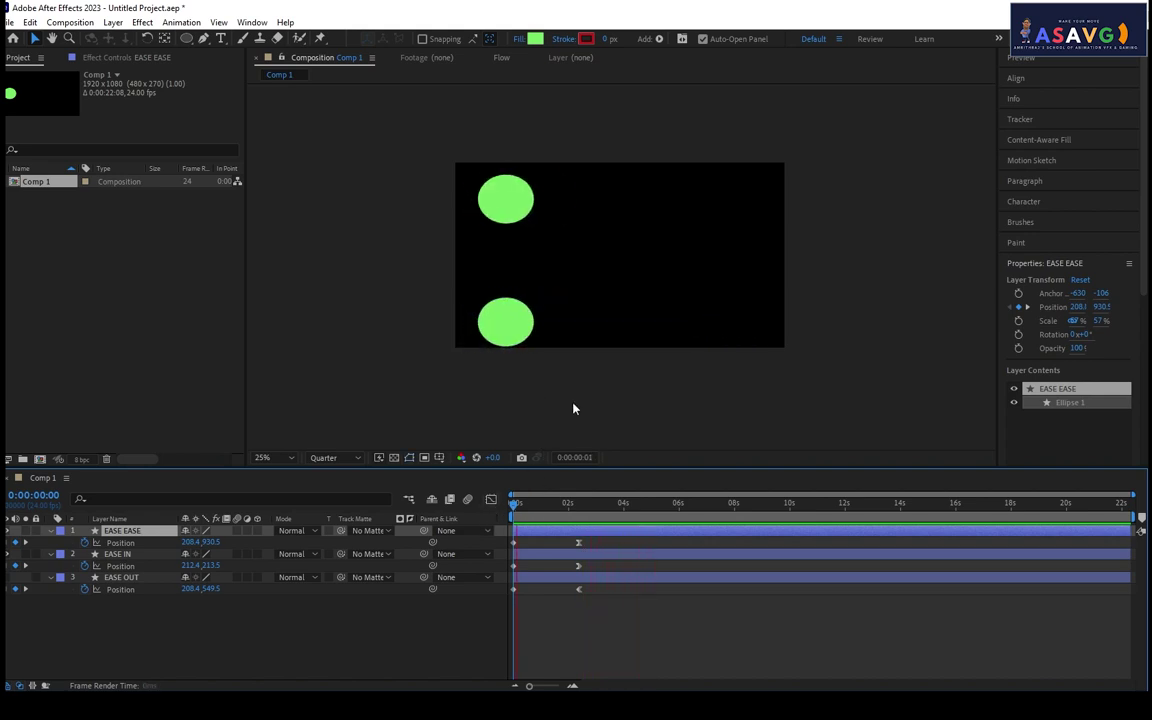
{"action": "key", "text": "space"}
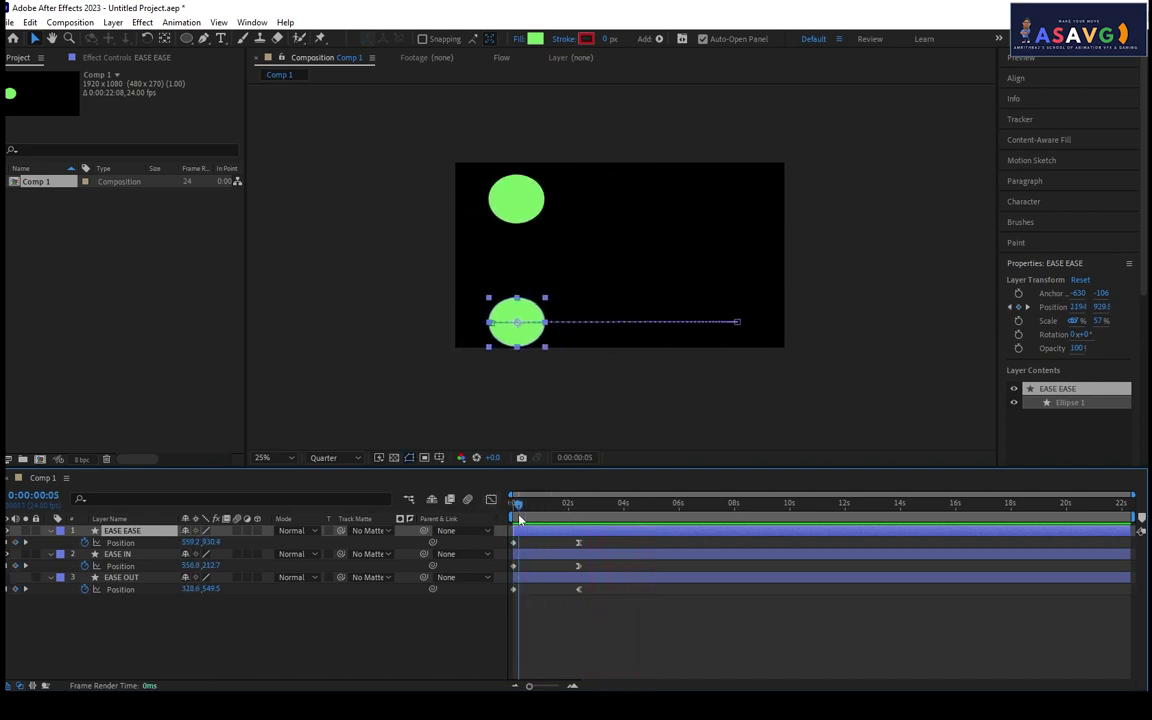
{"action": "key", "text": "space"}
{"action": "key", "text": "space"}
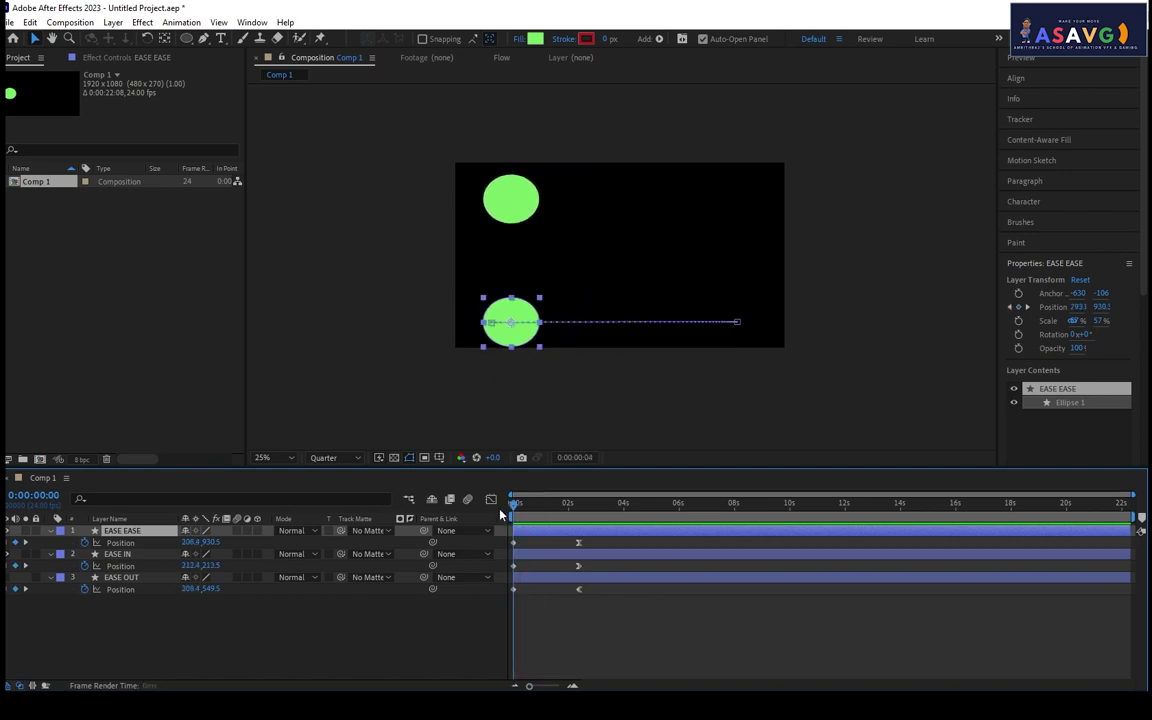
{"action": "key", "text": "space"}
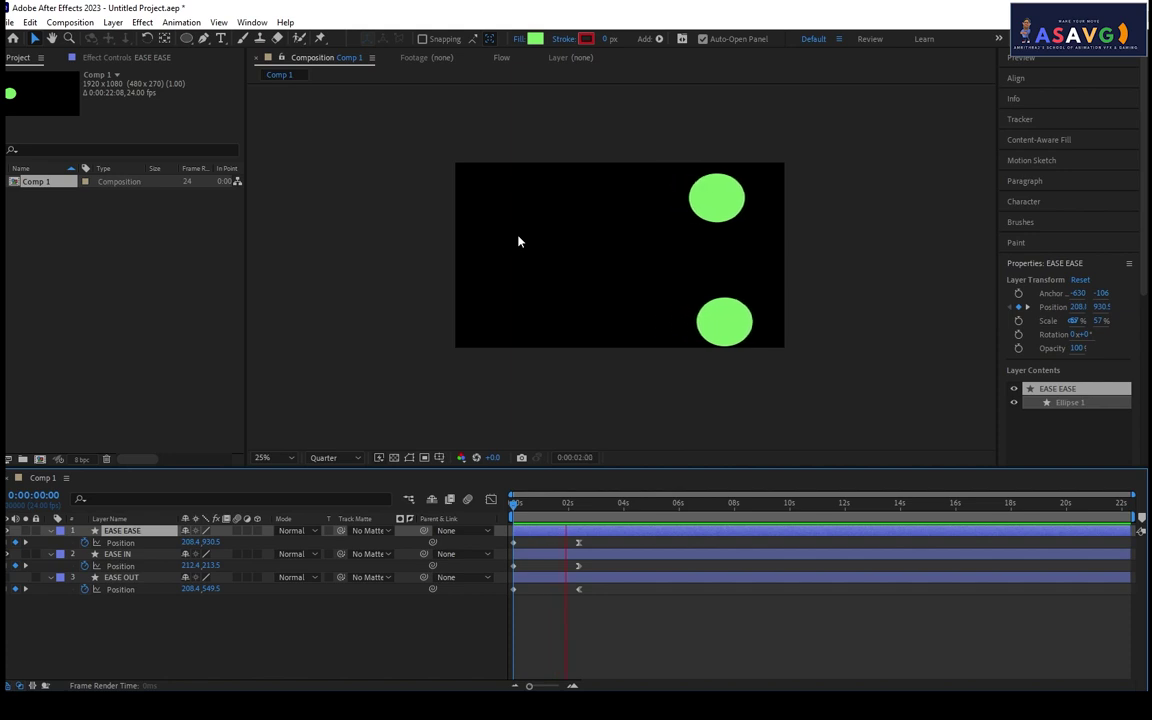
{"action": "key", "text": "space"}
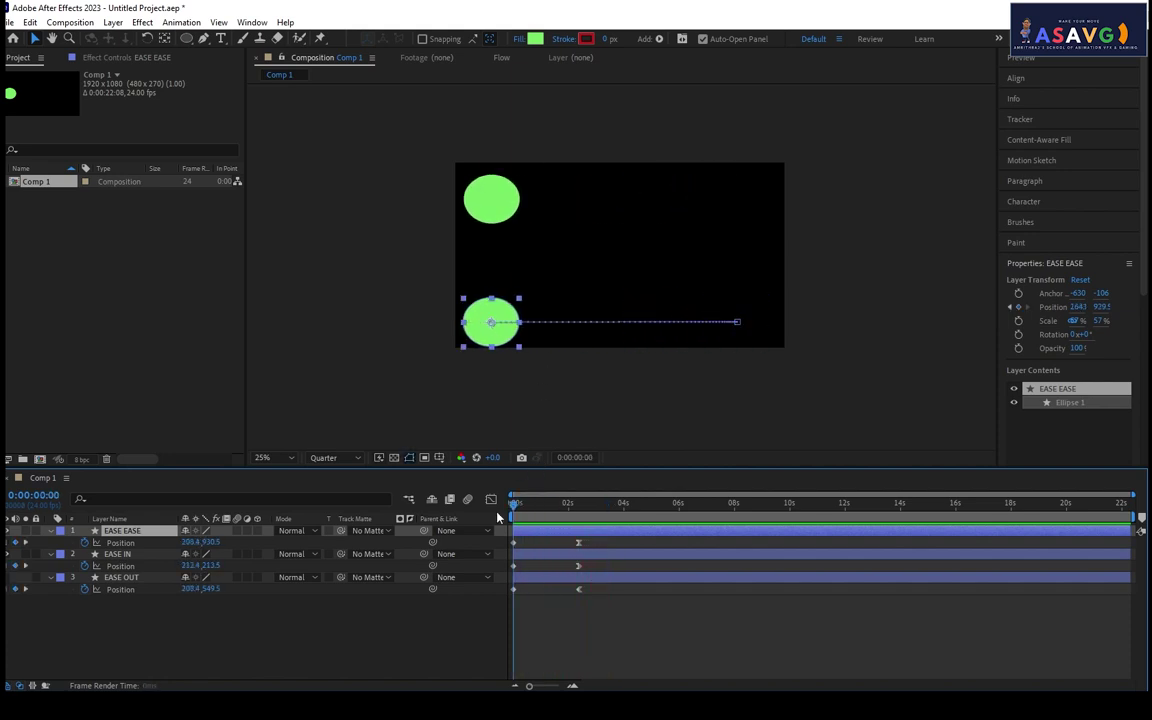
{"action": "key", "text": "space"}
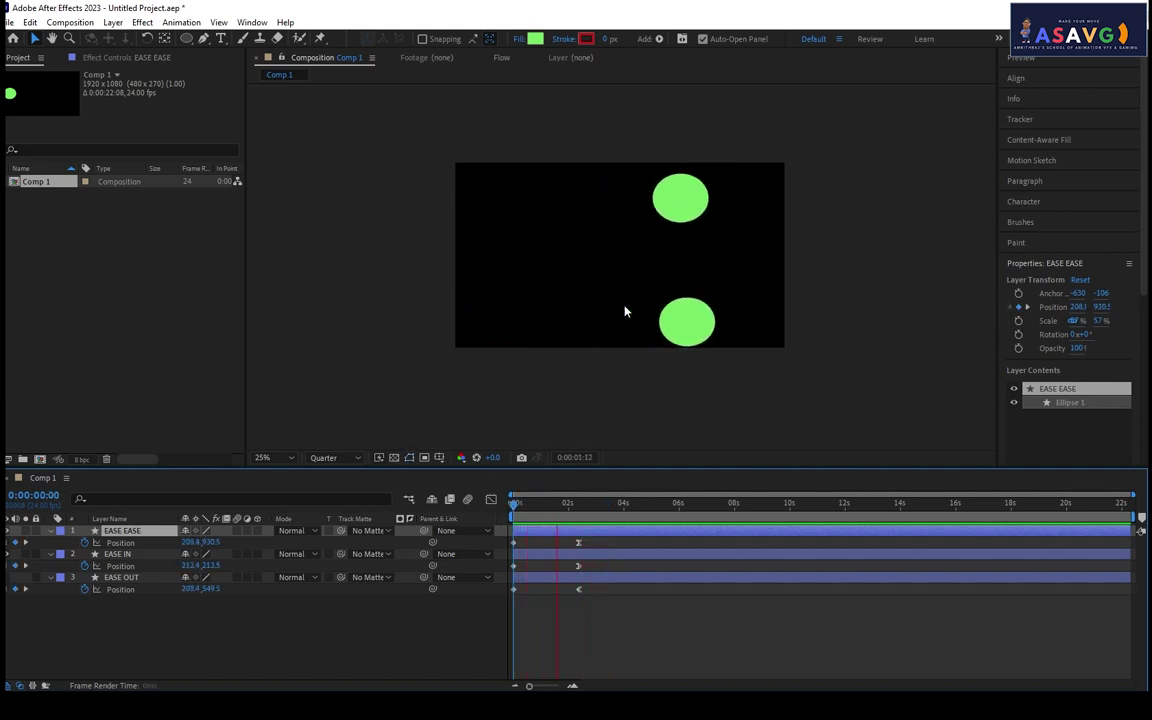
{"action": "left_click", "coordinate": [530, 503]}
{"action": "key", "text": "space"}
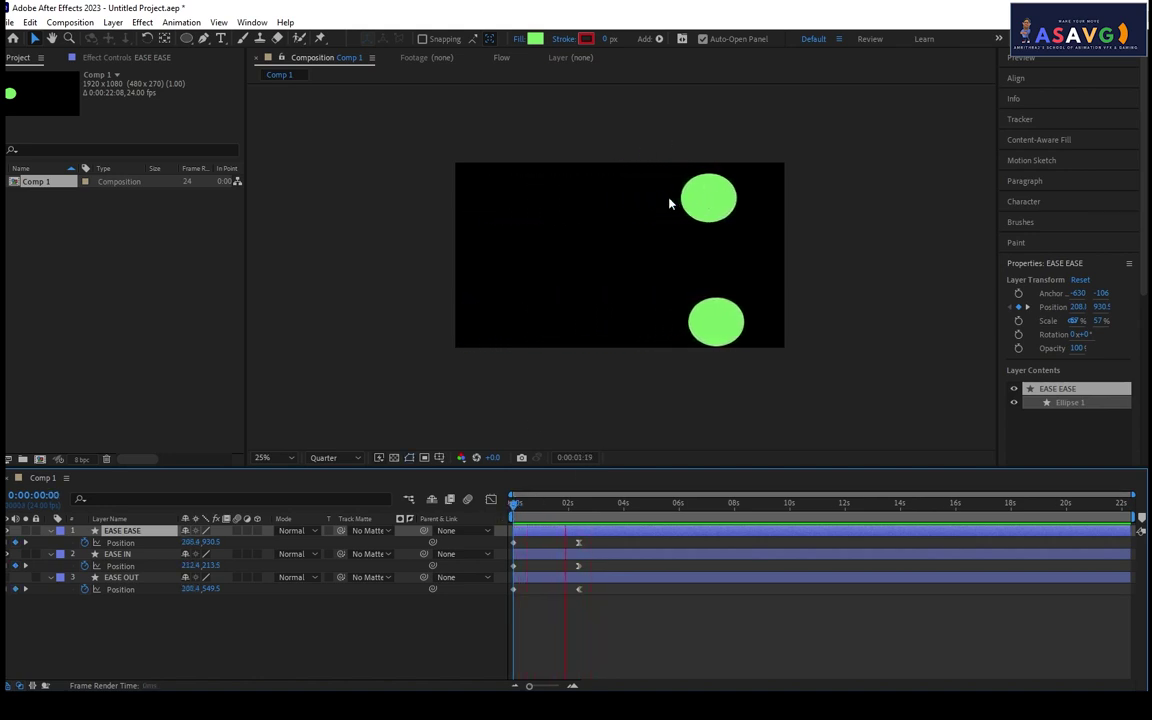
{"action": "key", "text": "space"}
{"action": "key", "text": "space"}
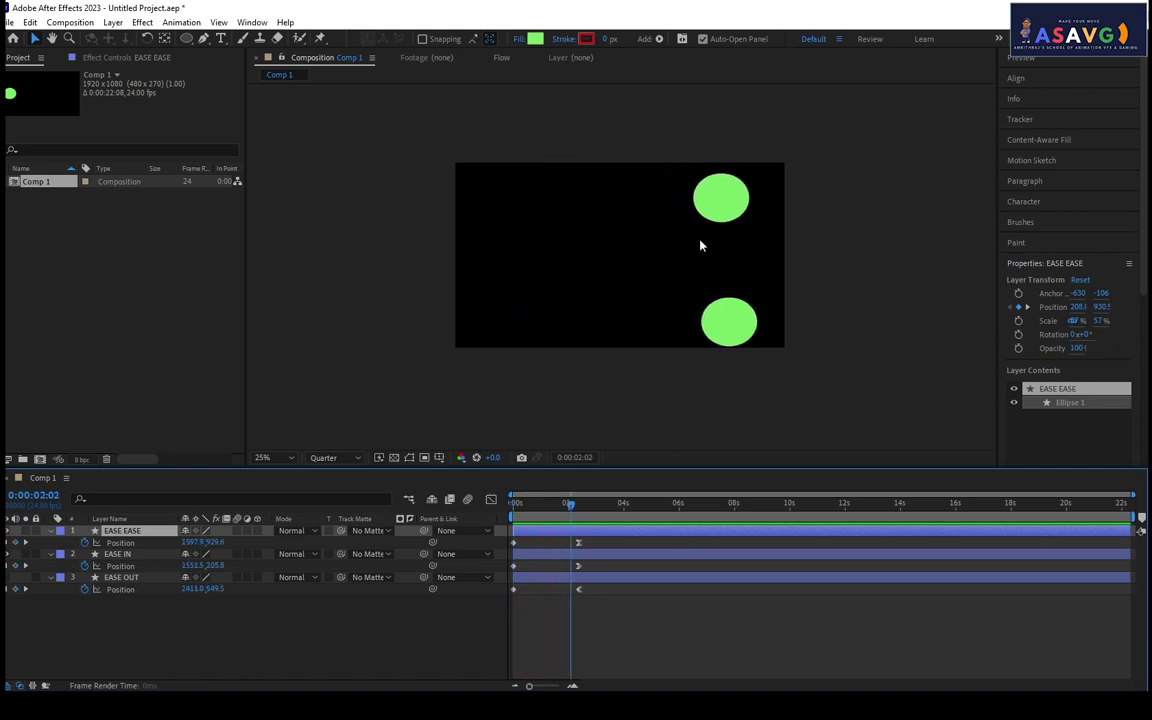
{"action": "left_click", "coordinate": [535, 530]}
{"action": "key", "text": "space"}
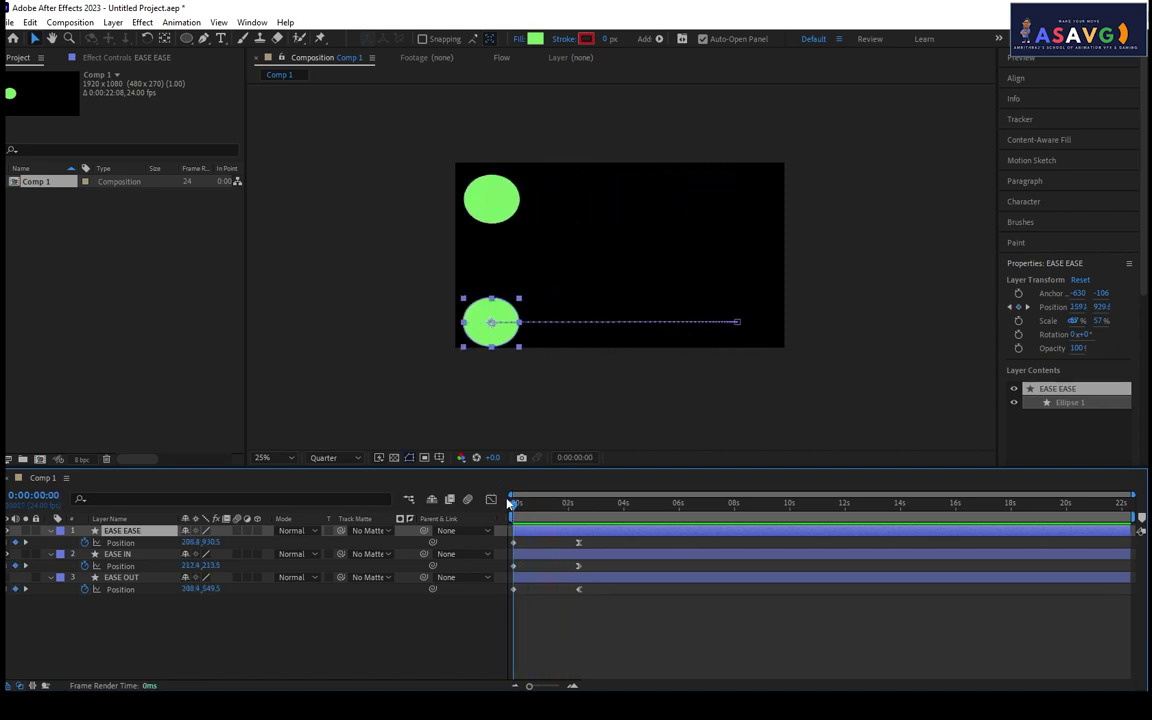
{"action": "key", "text": "space"}
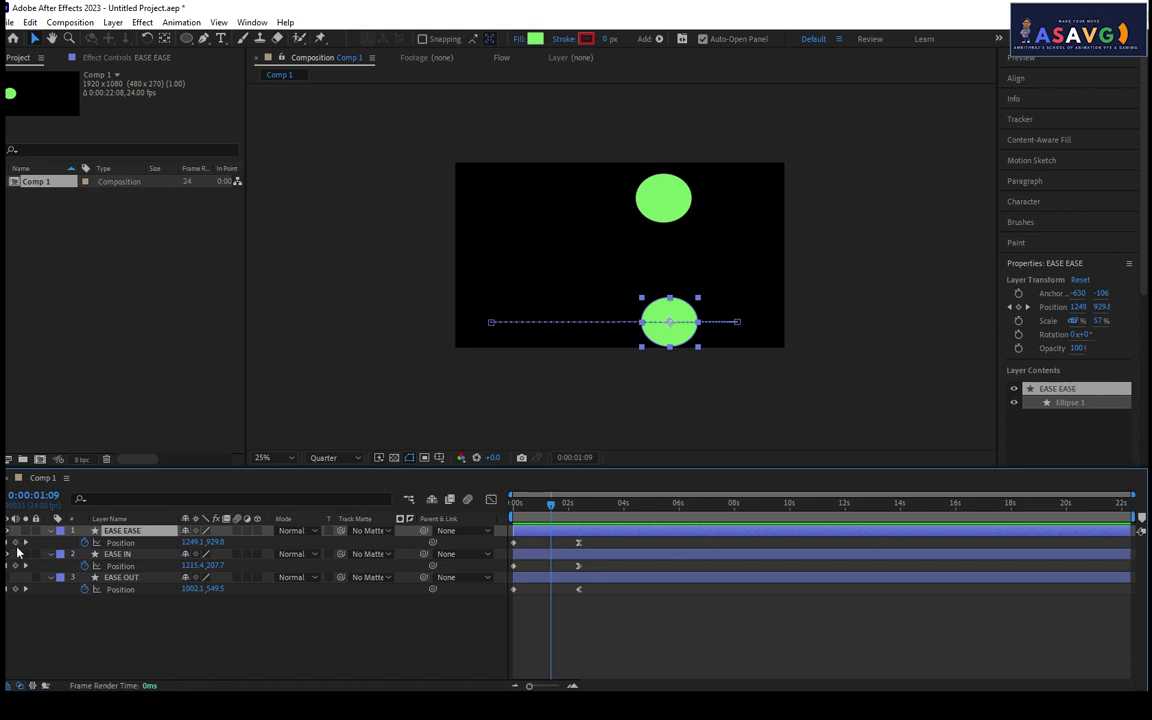
Show the EASE OUT layer again and play all three ellipses from the start.
{"action": "key", "text": "Home"}
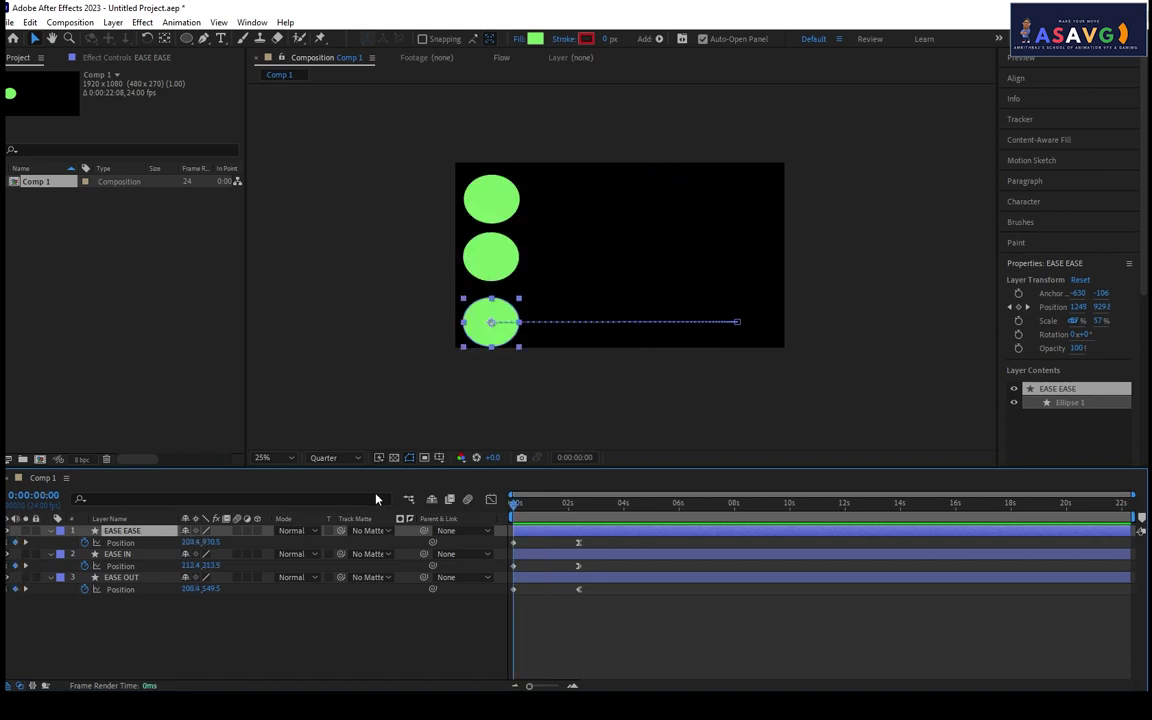
{"action": "left_click", "coordinate": [348, 412]}
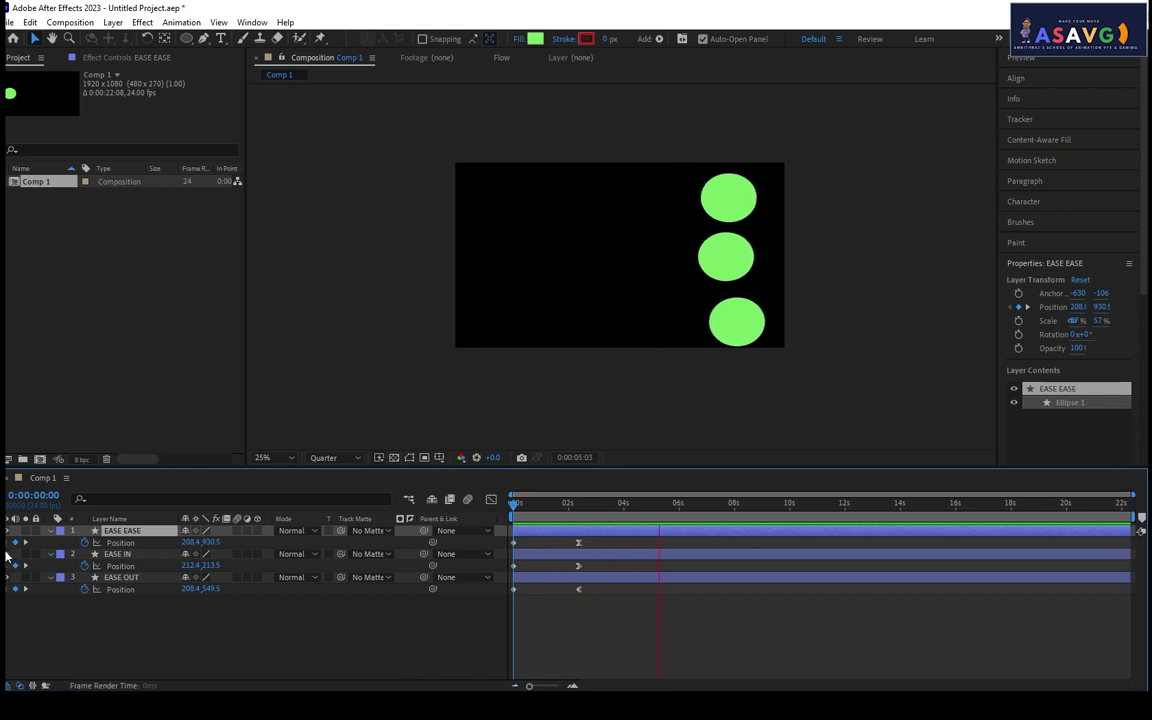
Hide the EASE EASE and EASE IN layers and play the EASE OUT ellipse alone from the start.
{"action": "key", "text": "space"}
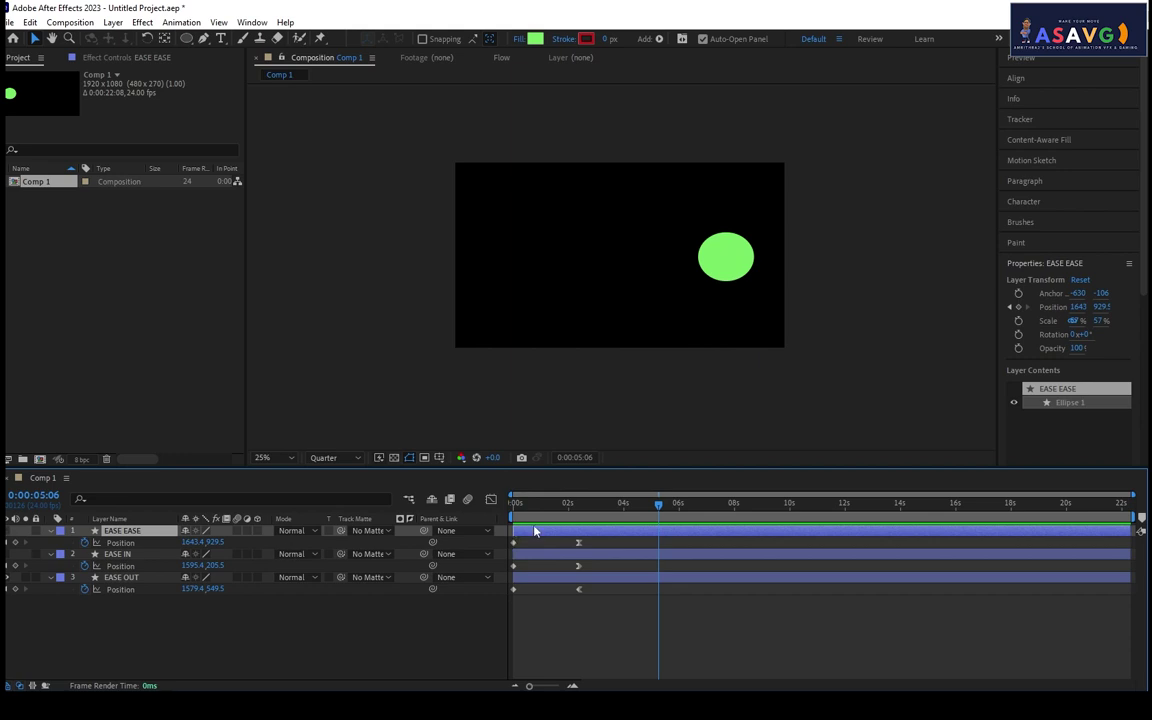
{"action": "left_click_drag", "start_coordinate": [530, 507], "coordinate": [502, 512]}
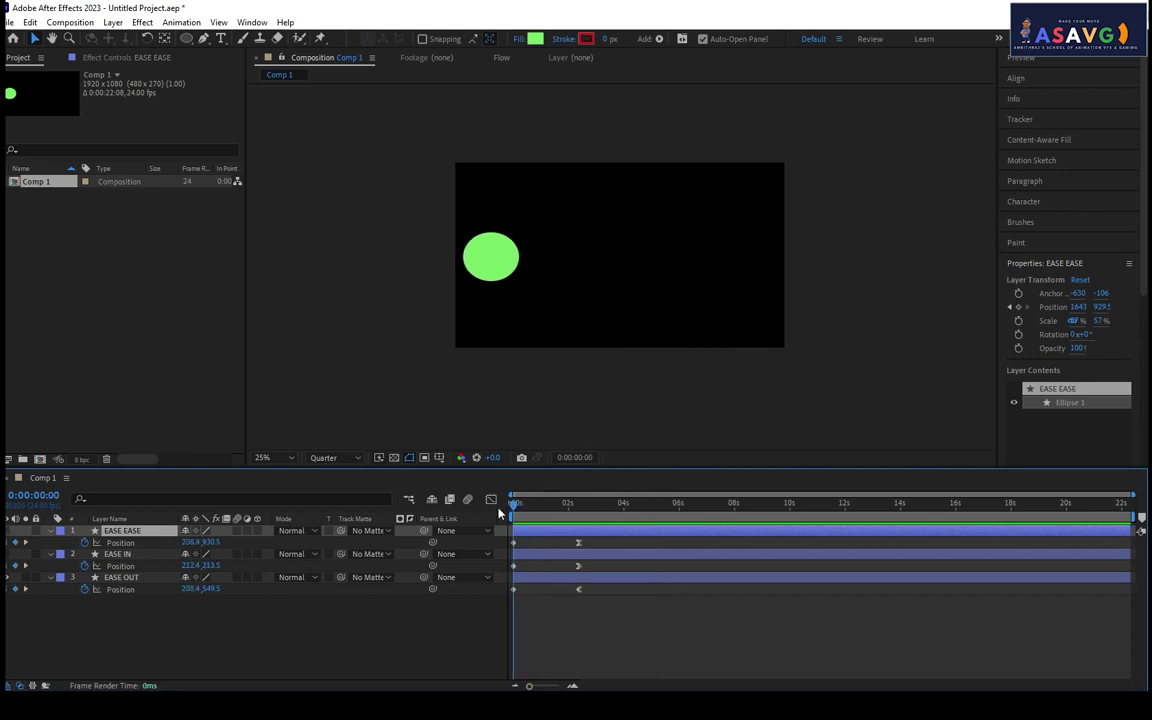
{"action": "key", "text": "space"}
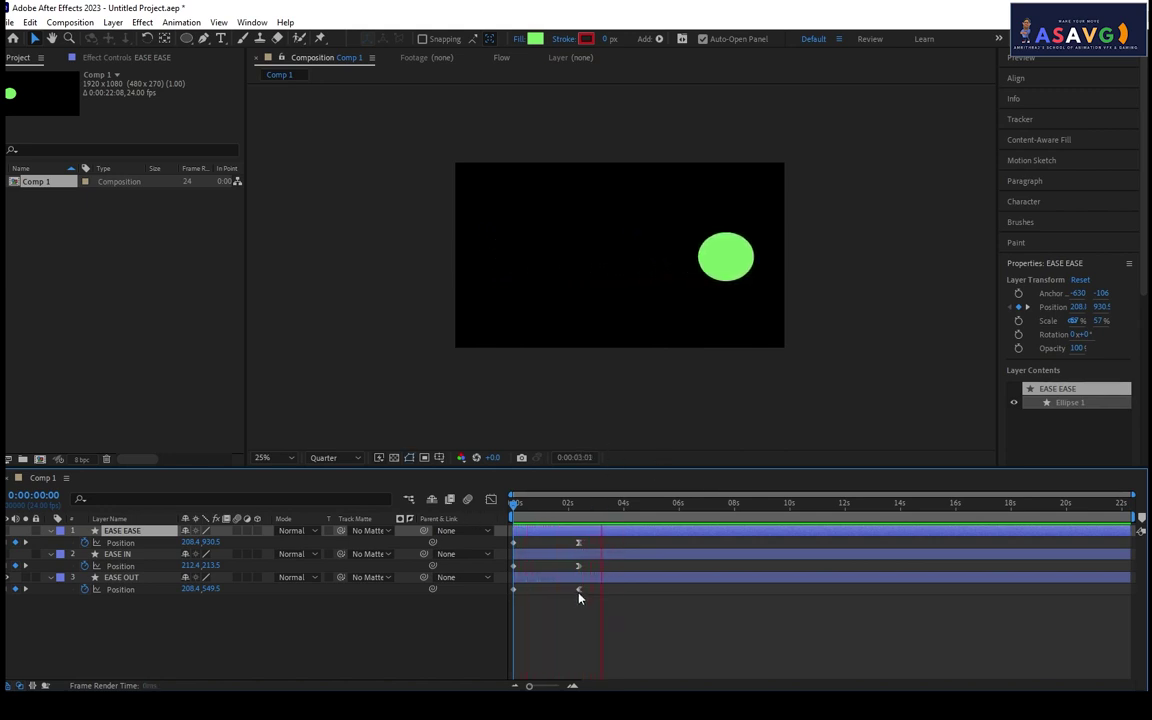
{"action": "key", "text": "space"}
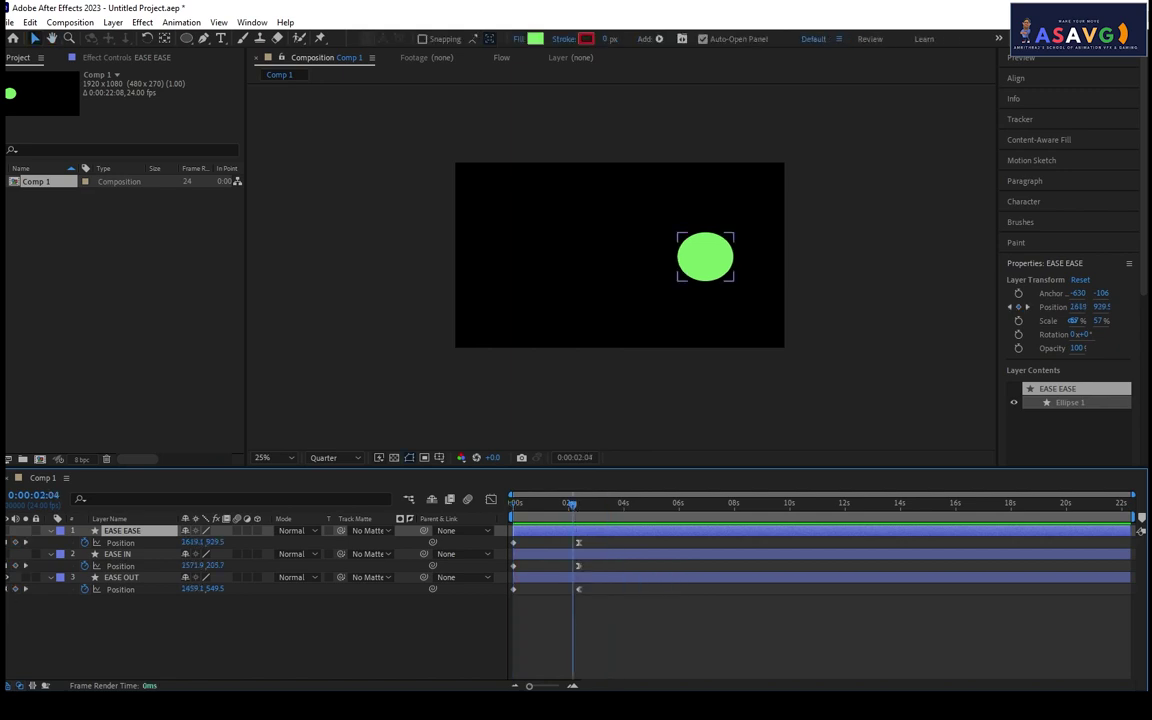
Hide the EASE OUT layer, show the EASE IN layer, and play its motion from the start.
{"action": "left_click", "coordinate": [6, 577]}
{"action": "left_click", "coordinate": [8, 555]}
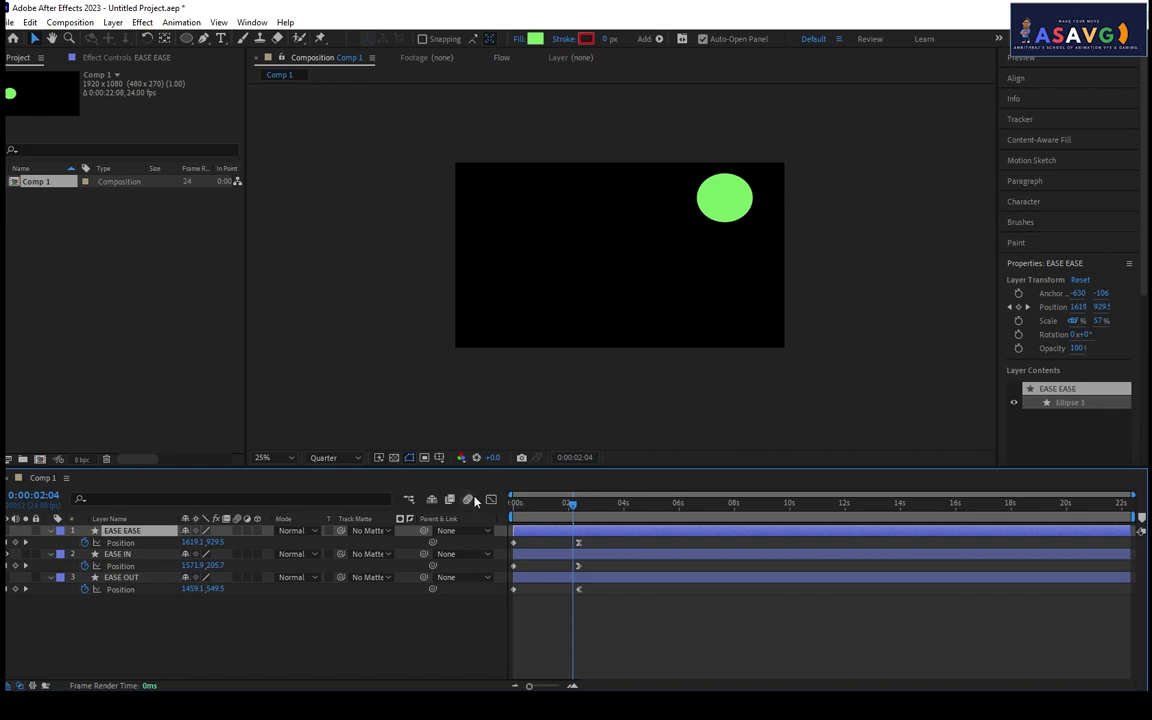
{"action": "key", "text": "Home"}
{"action": "key", "text": "space"}
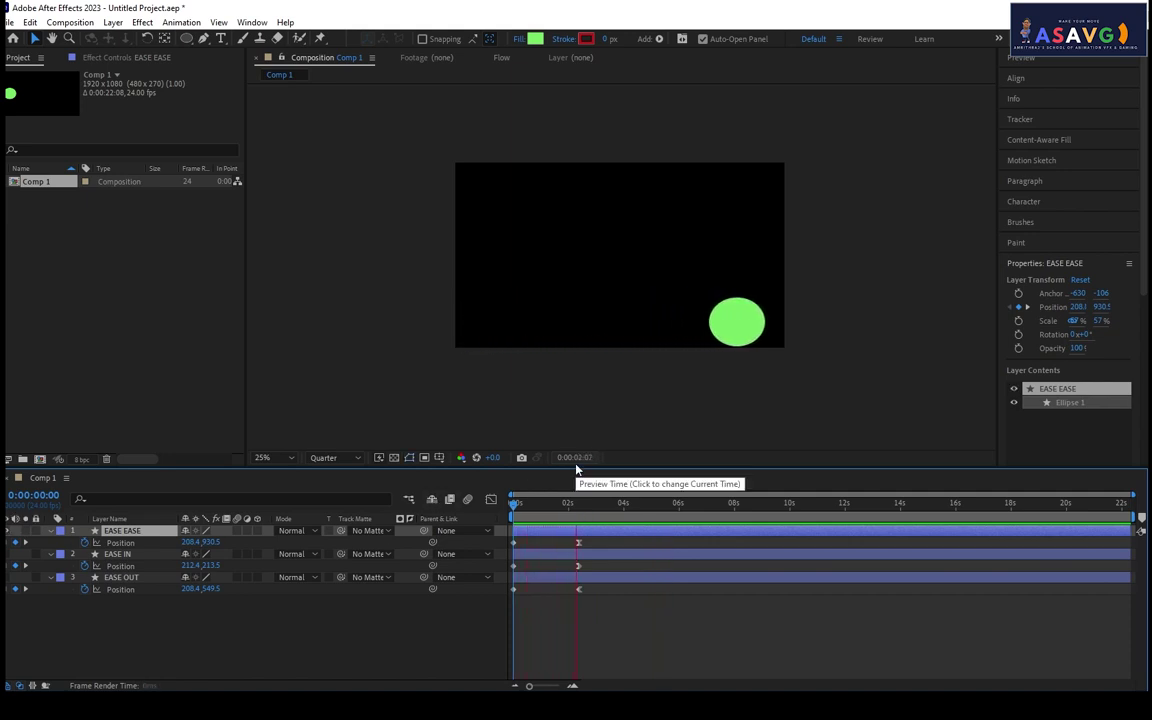
Play the EASE EASE ellipse alone, then switch visibility back to only the EASE IN layer.
{"action": "key", "text": "space"}
{"action": "key", "text": "space"}
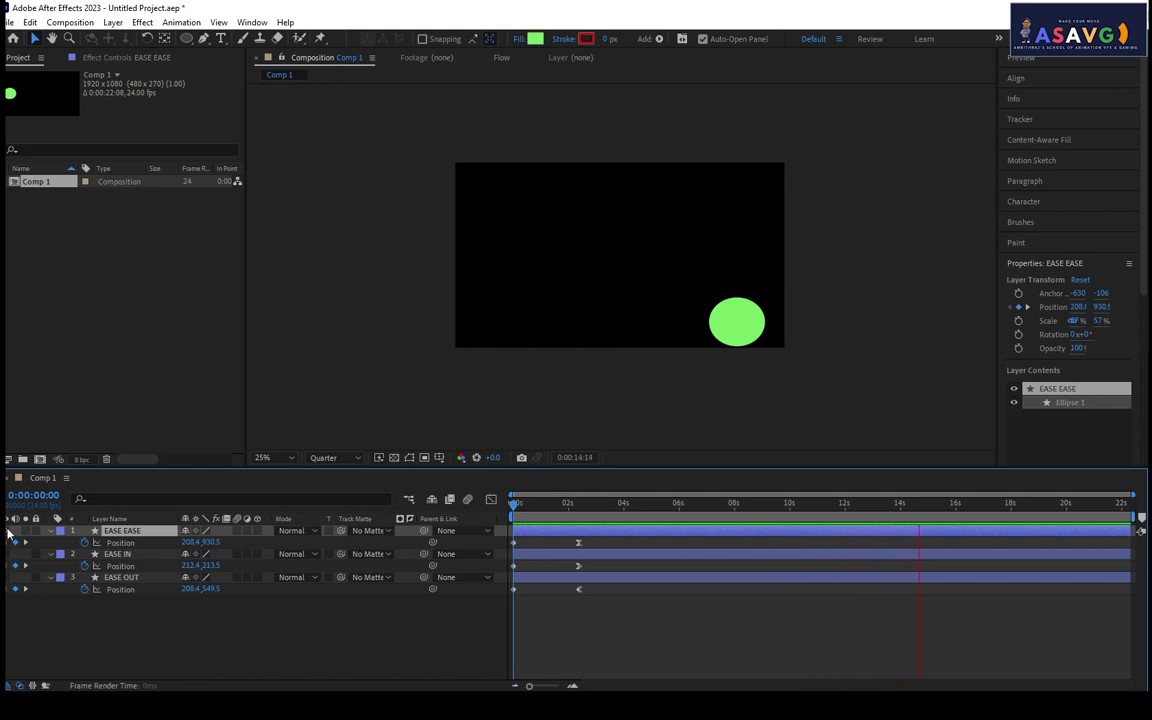
{"action": "key", "text": "space"}
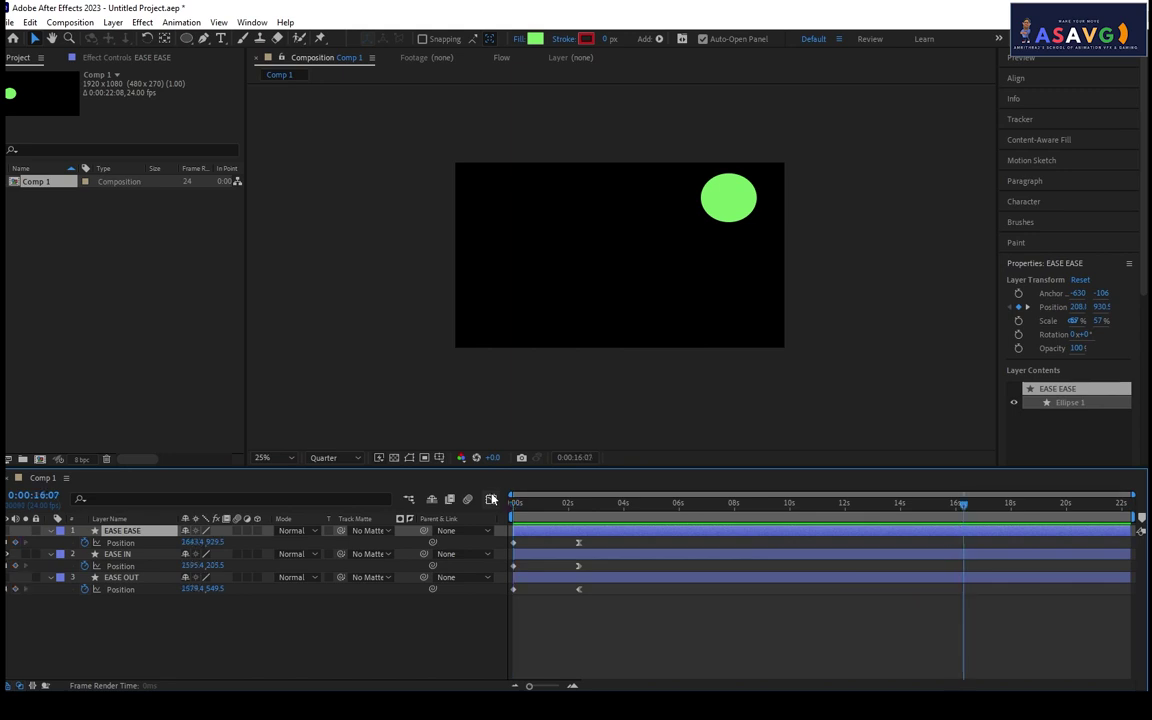
Play the EASE OUT ellipse alone from the start, then place the current time at 0:00:02:11.
{"action": "left_click_drag", "start_coordinate": [550, 502], "coordinate": [516, 502]}
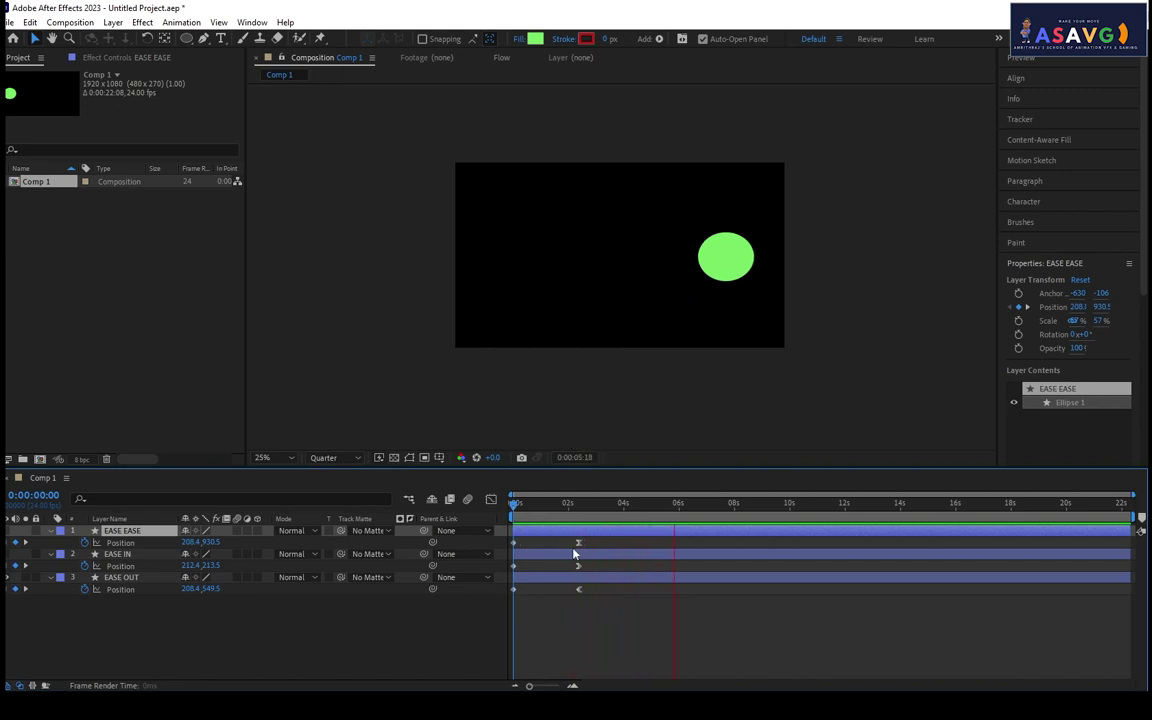
{"action": "left_click", "coordinate": [584, 510]}
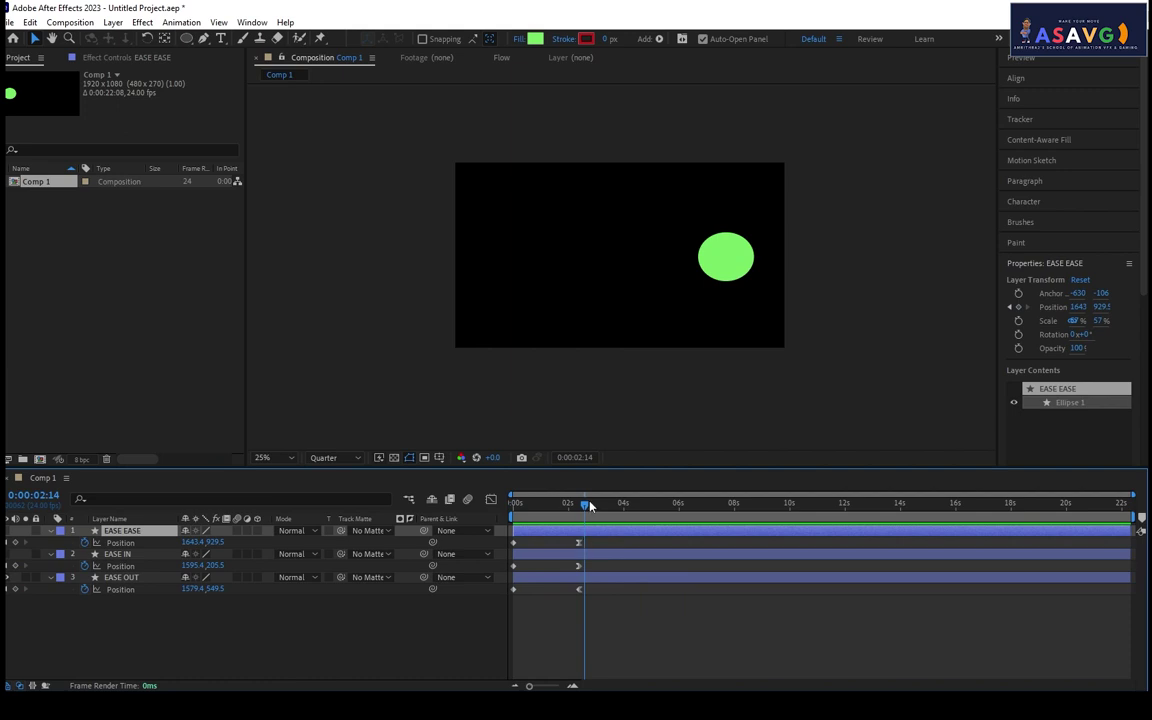
{"action": "left_click_drag", "start_coordinate": [586, 510], "coordinate": [582, 515]}
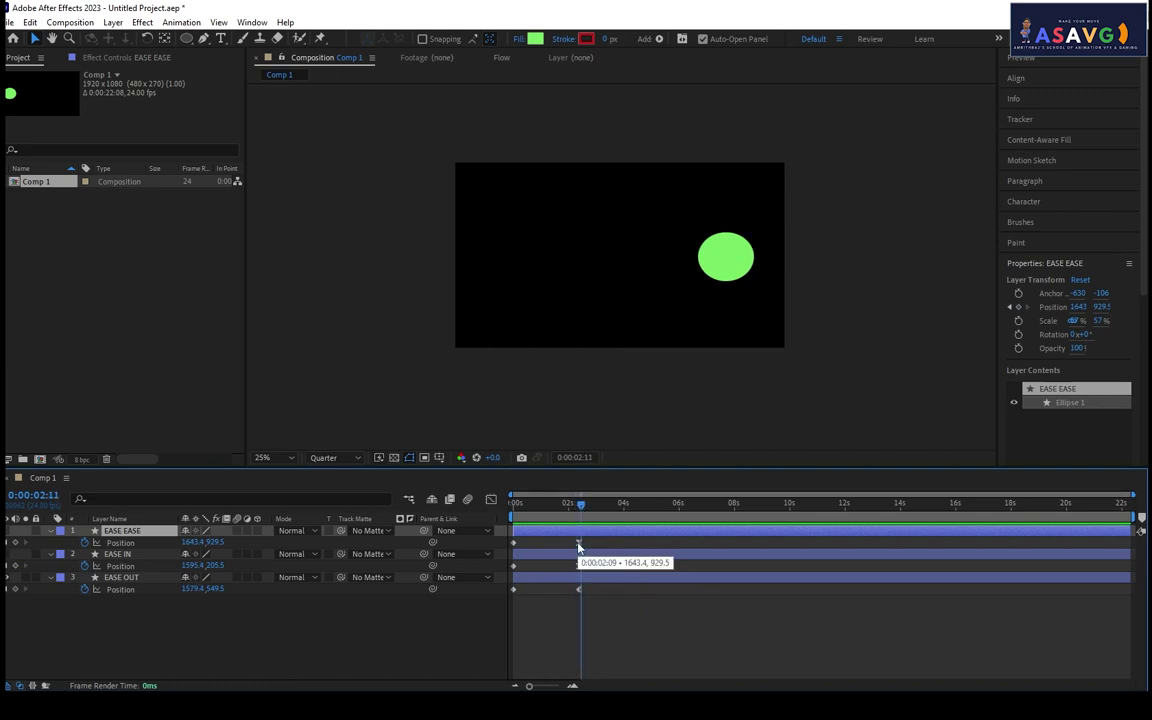
Apply Easy Ease to the EASE EASE layer's end Position keyframe and to its first Position keyframe at 0:00:00:00.
{"action": "left_click", "coordinate": [578, 542]}
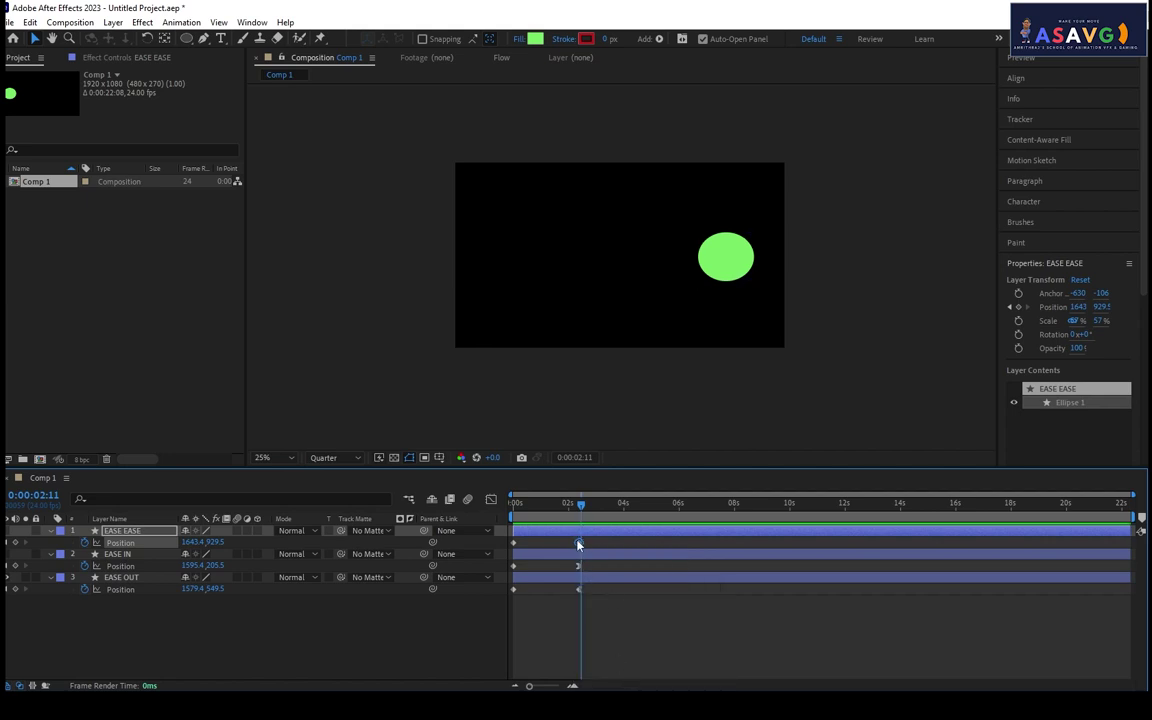
{"action": "right_click", "coordinate": [579, 543]}
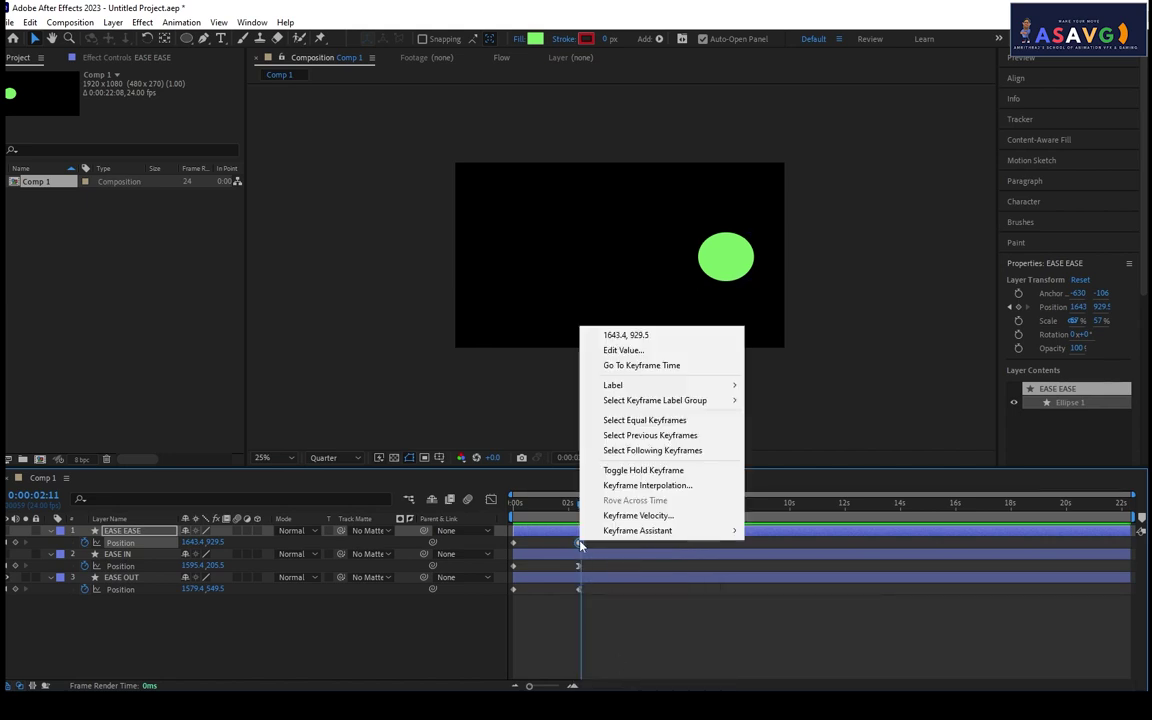
{"action": "mouse_move", "coordinate": [650, 537]}
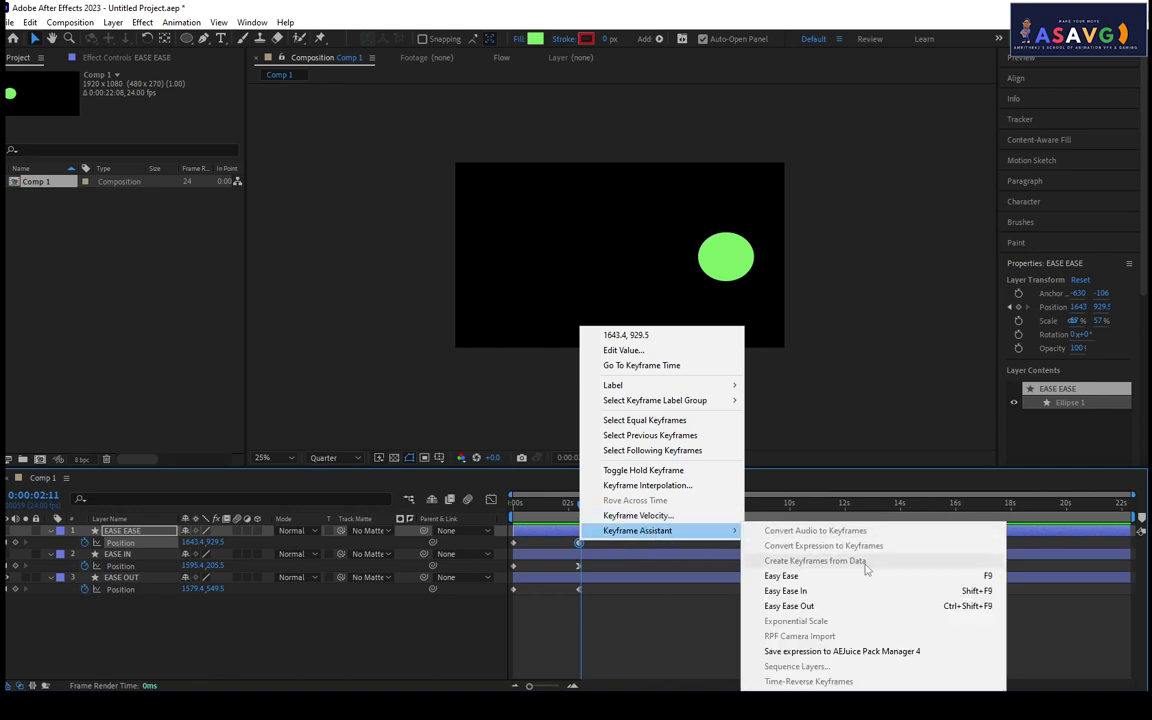
{"action": "left_click", "coordinate": [800, 576]}
{"action": "left_click_drag", "start_coordinate": [586, 520], "coordinate": [513, 521]}
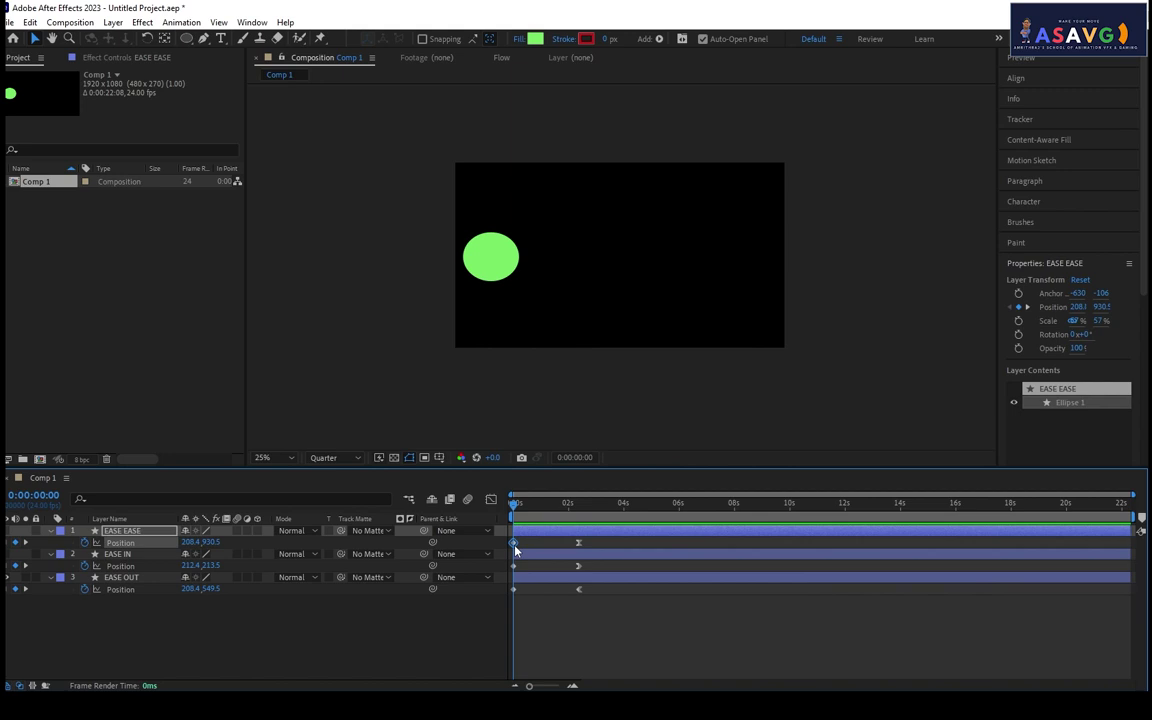
{"action": "right_click", "coordinate": [516, 548]}
{"action": "mouse_move", "coordinate": [572, 535]}
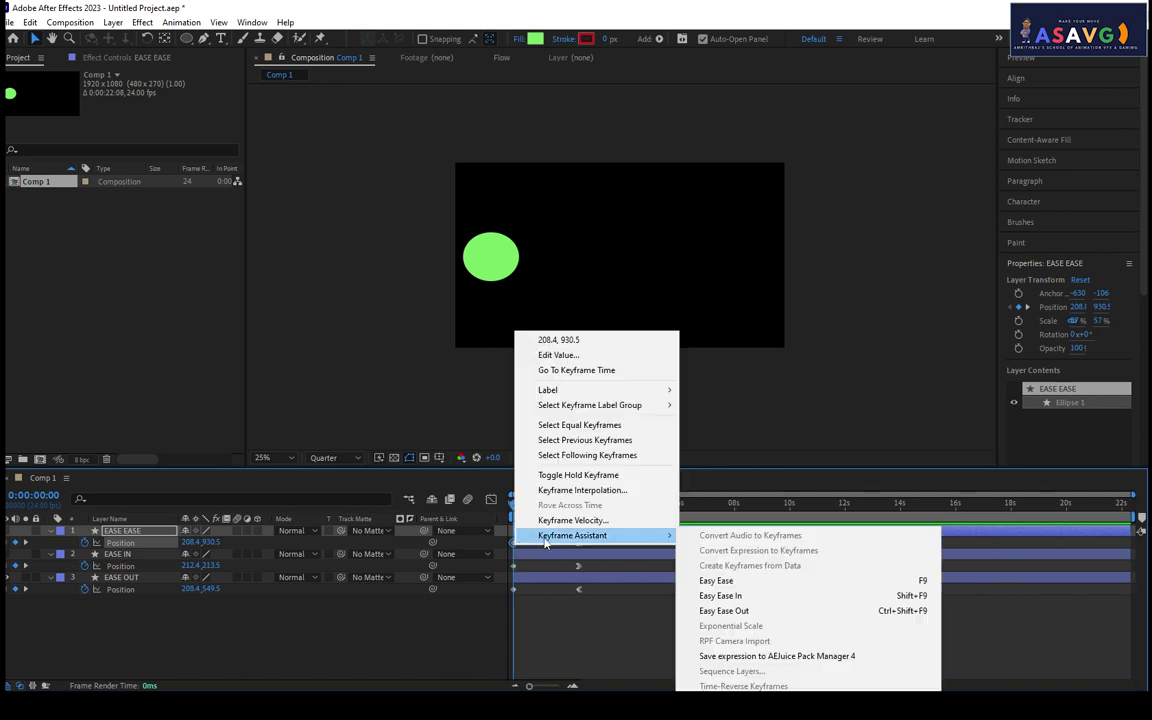
{"action": "left_click", "coordinate": [744, 584]}
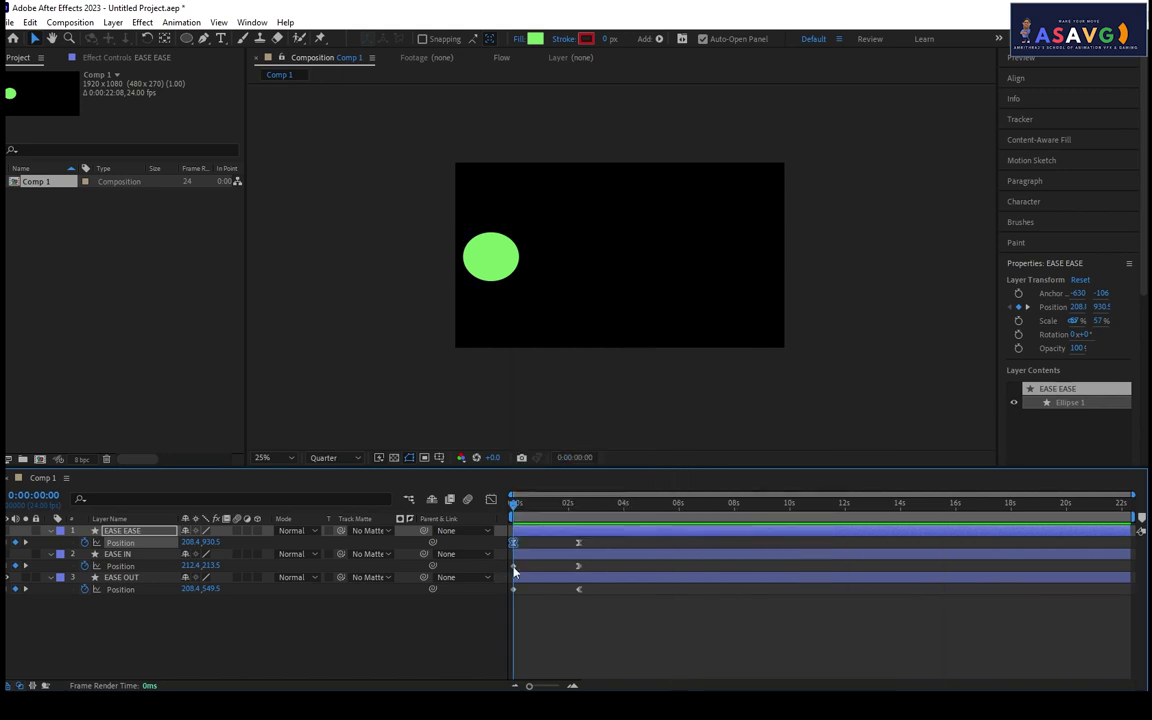
Hide the EASE OUT layer, show the EASE EASE layer, and play its motion from the start.
{"action": "right_click", "coordinate": [513, 567]}
{"action": "left_click", "coordinate": [475, 403]}
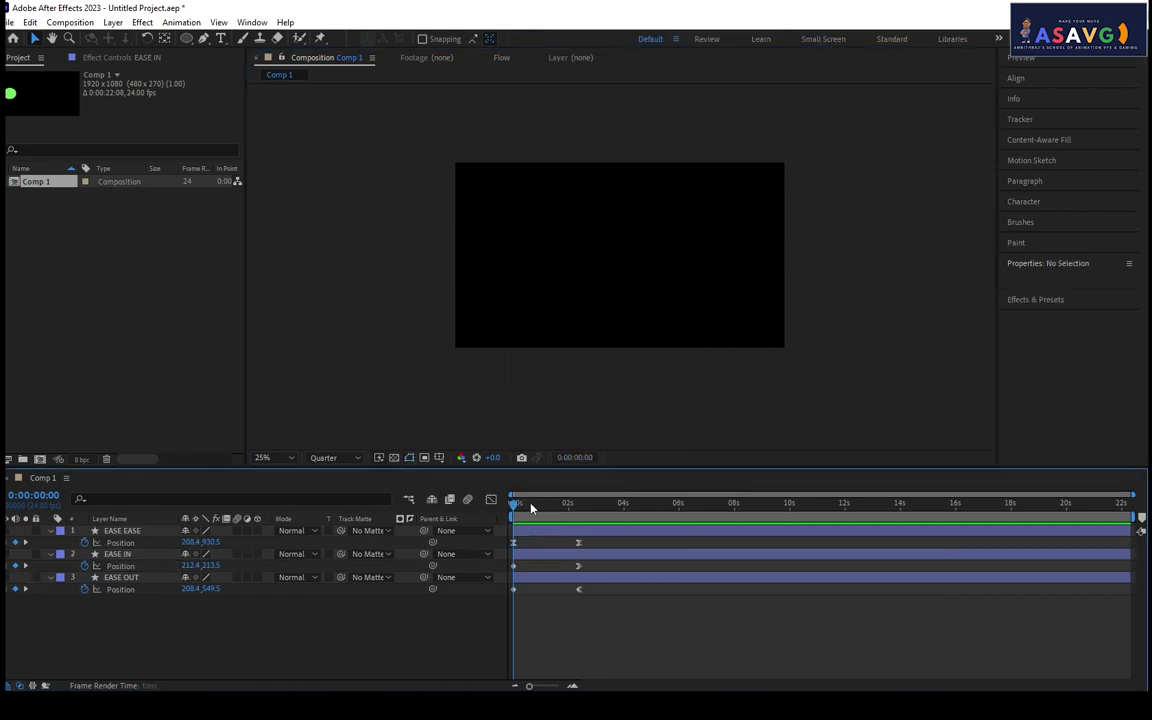
{"action": "key", "text": "space"}
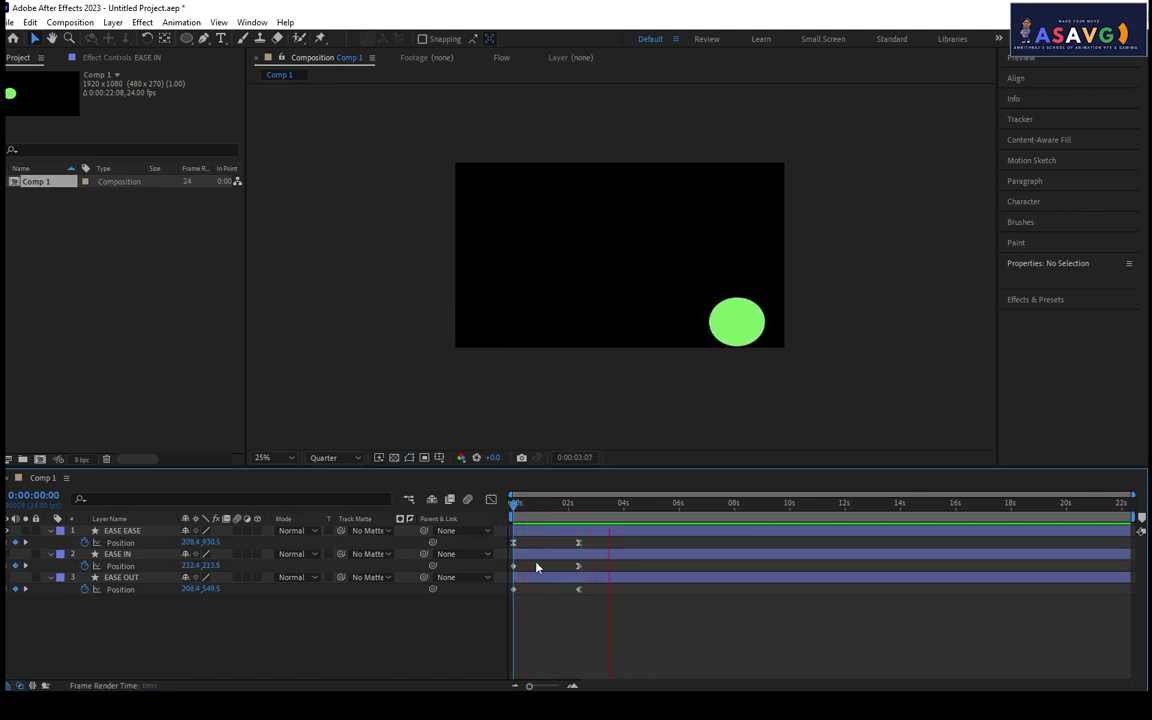
{"action": "key", "text": "space"}
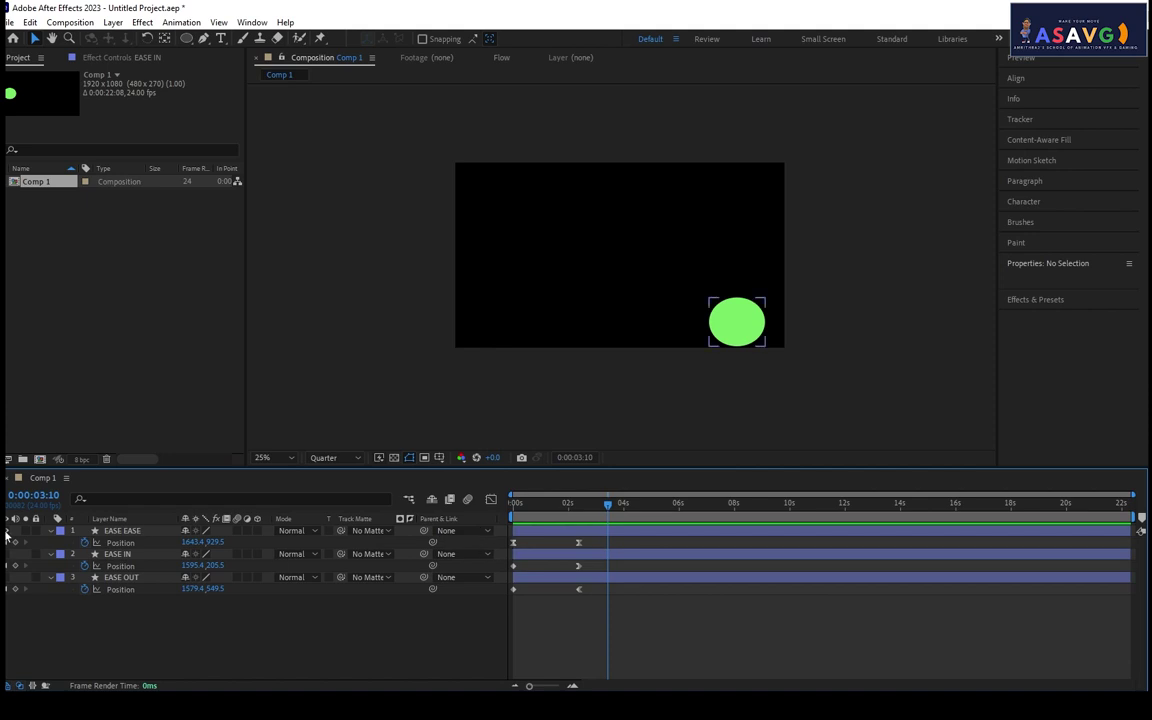
Show only the EASE IN layer and apply Easy Ease to its first Position keyframe at 0:00:00:00.
{"action": "left_click", "coordinate": [15, 530]}
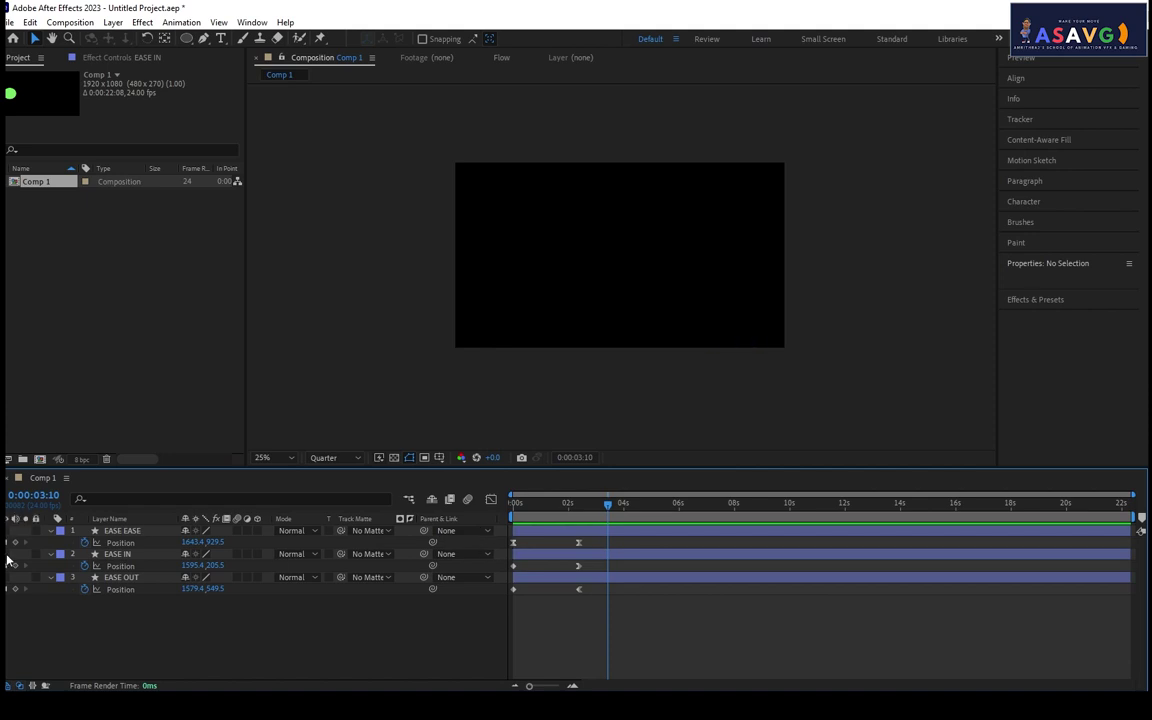
{"action": "left_click", "coordinate": [15, 553]}
{"action": "left_click_drag", "start_coordinate": [554, 503], "coordinate": [513, 505]}
{"action": "left_click", "coordinate": [513, 565]}
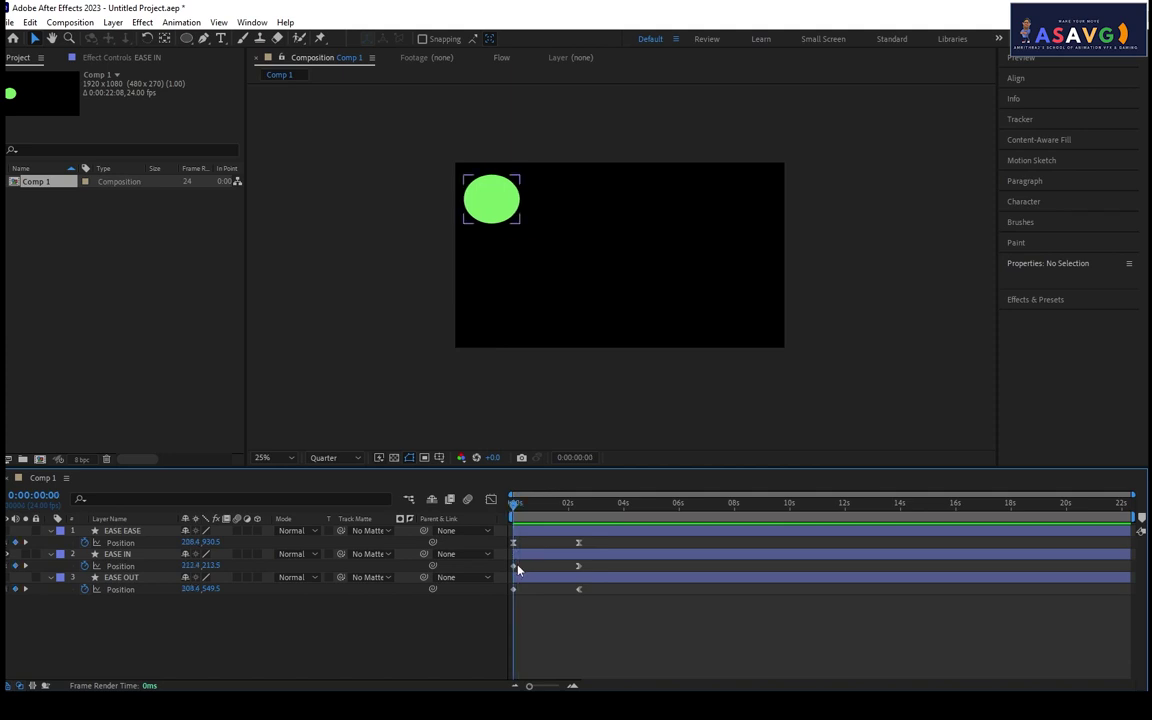
{"action": "right_click", "coordinate": [513, 565]}
{"action": "mouse_move", "coordinate": [545, 556]}
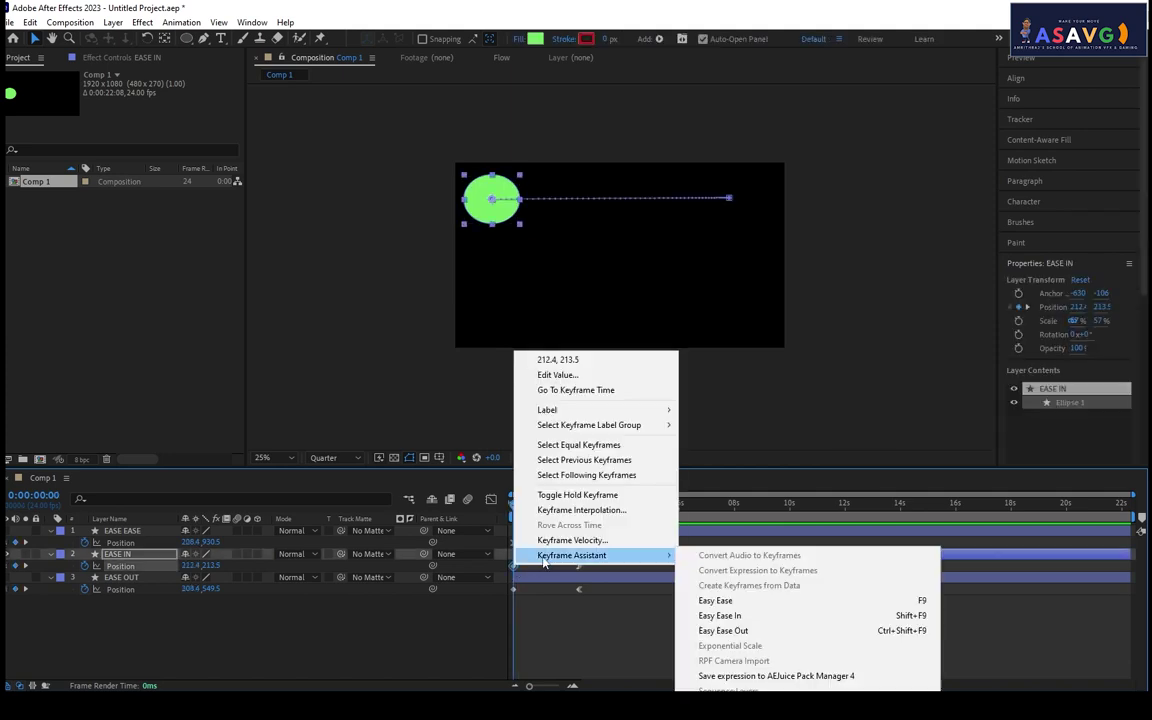
{"action": "left_click", "coordinate": [716, 601]}
Play the EASE IN ellipse, then make only the EASE OUT layer visible and play it from the start.
{"action": "key", "text": "space"}
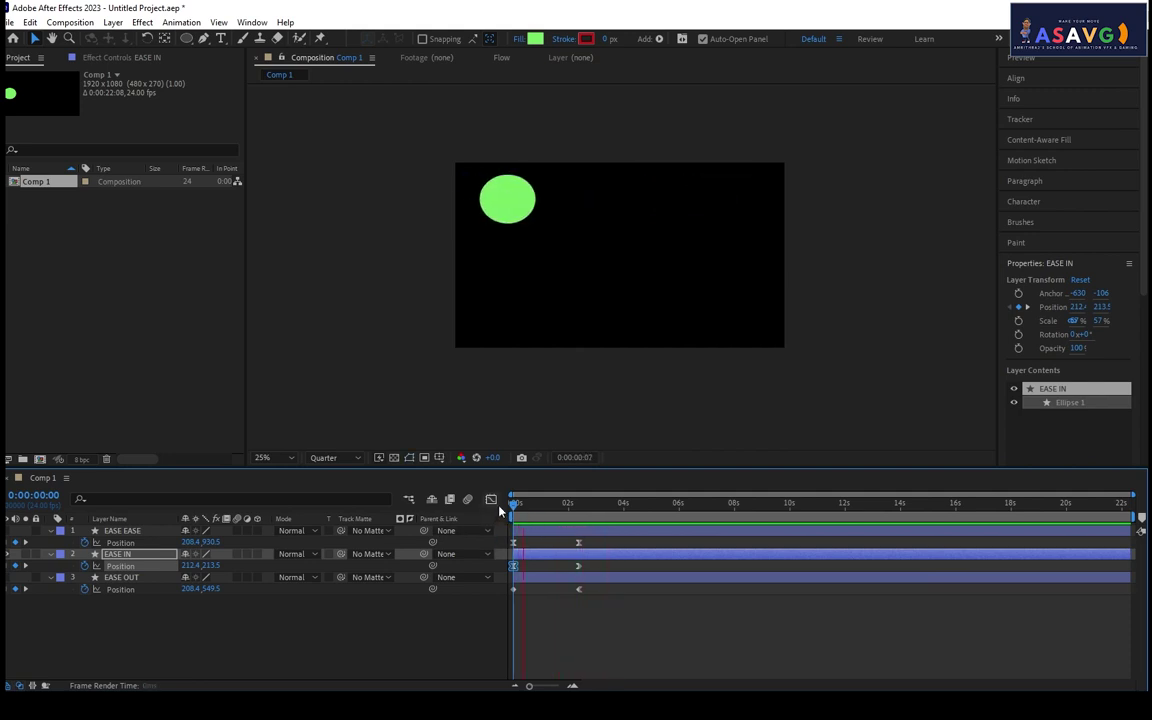
{"action": "key", "text": "space"}
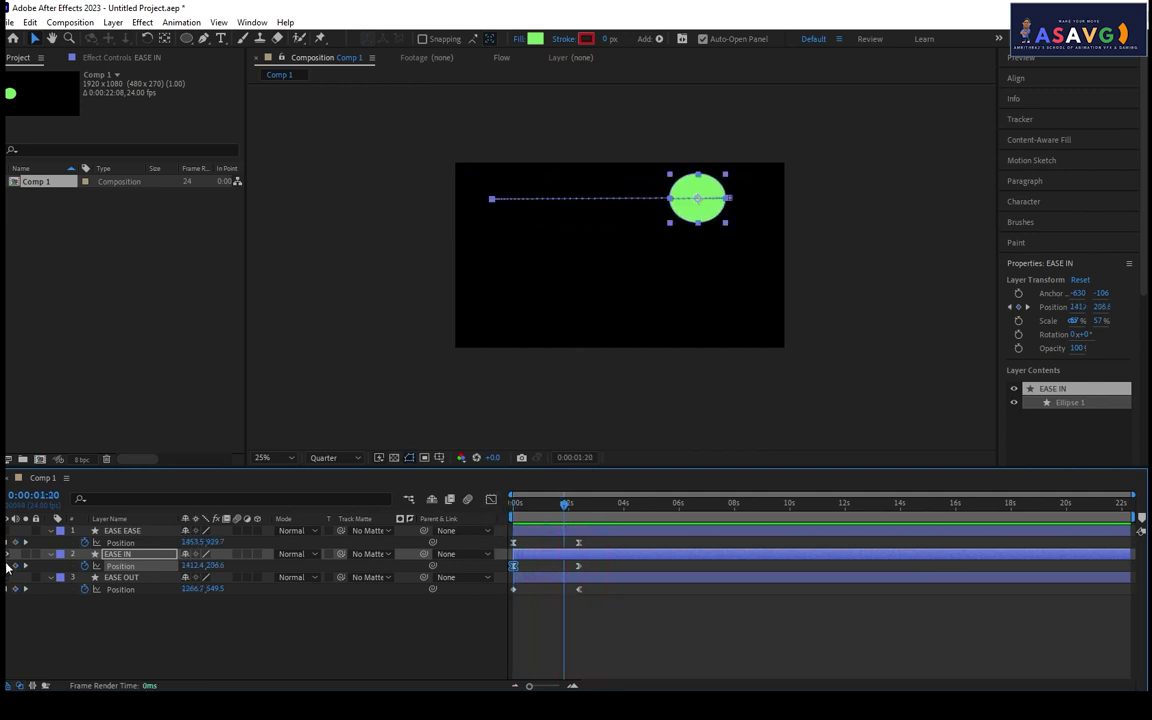
{"action": "left_click", "coordinate": [15, 553]}
{"action": "left_click", "coordinate": [15, 553]}
{"action": "left_click_drag", "start_coordinate": [565, 503], "coordinate": [488, 509]}
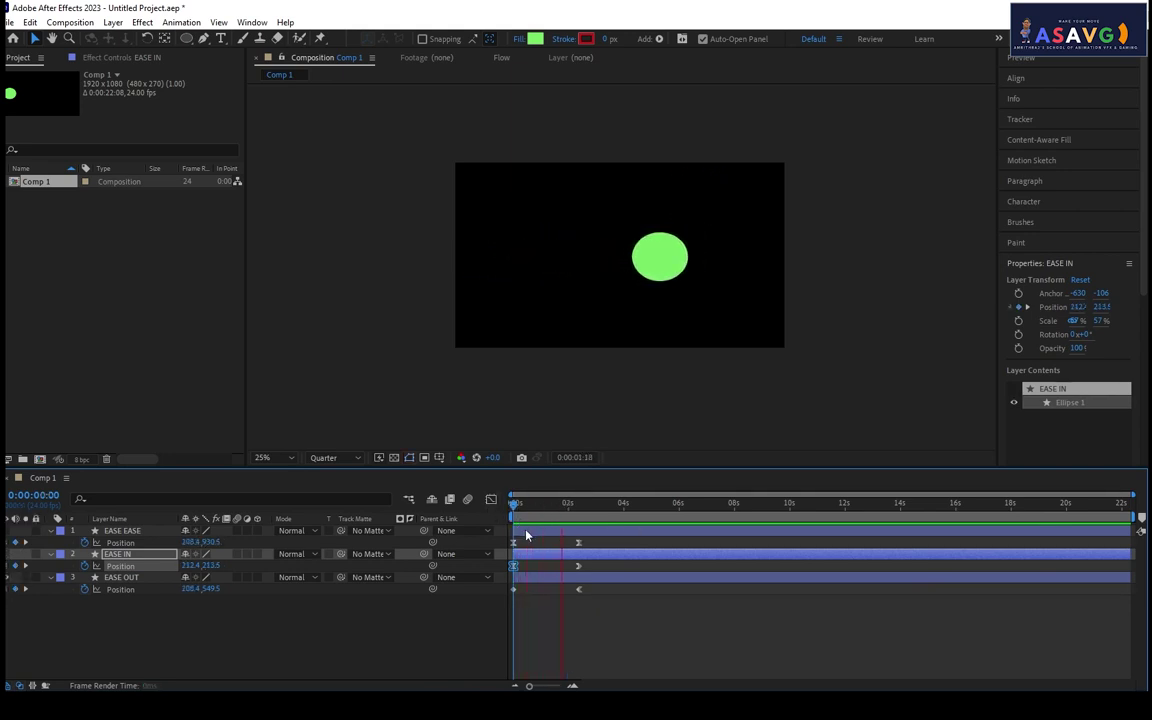
{"action": "key", "text": "space"}
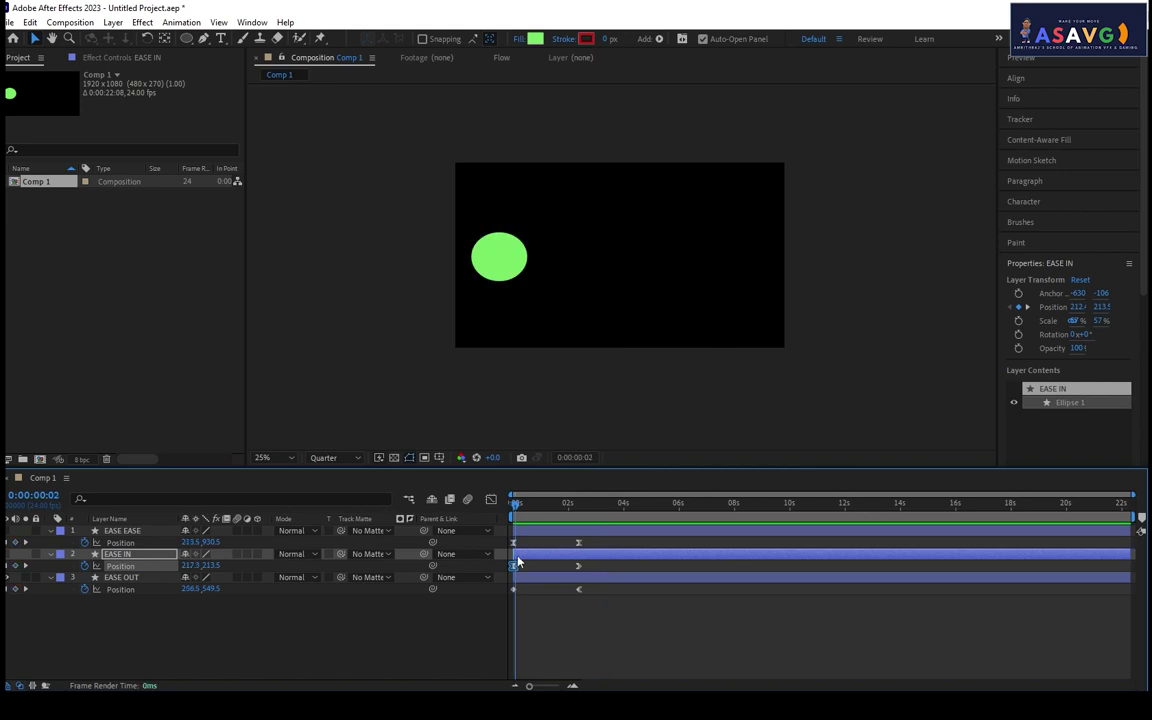
Apply Easy Ease Out to the EASE OUT layer's first Position keyframe and play the ellipse's motion.
{"action": "left_click", "coordinate": [513, 589]}
{"action": "right_click", "coordinate": [513, 589]}
{"action": "mouse_move", "coordinate": [553, 581]}
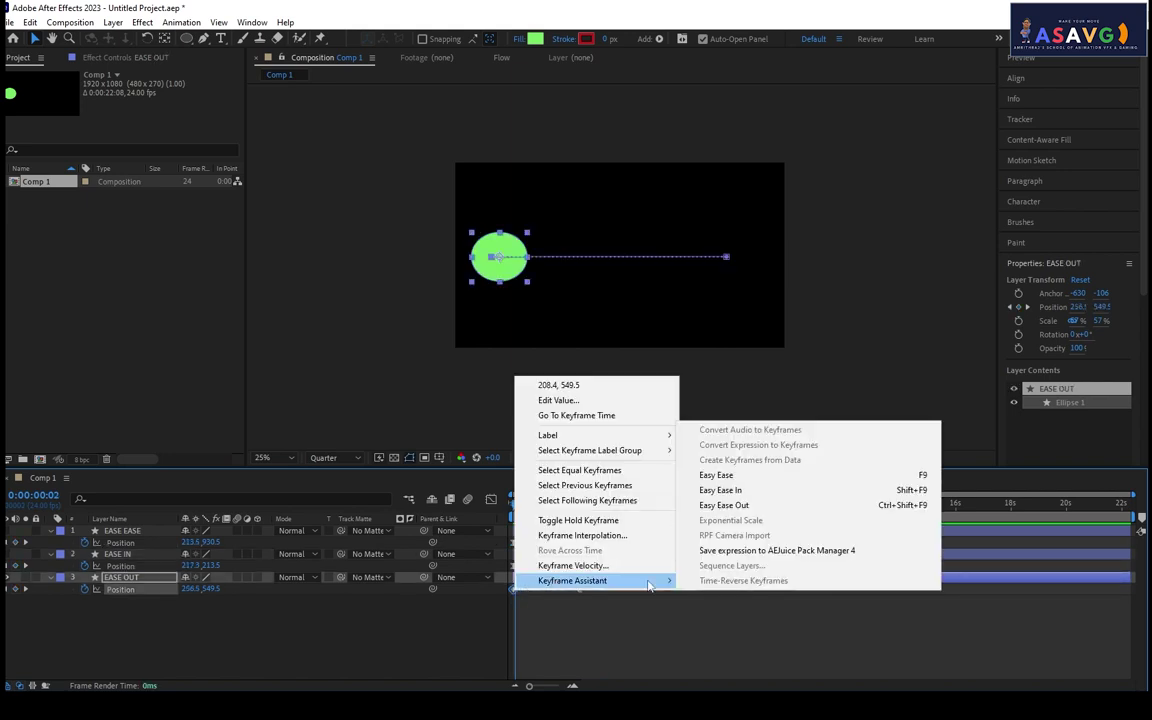
{"action": "left_click", "coordinate": [724, 505]}
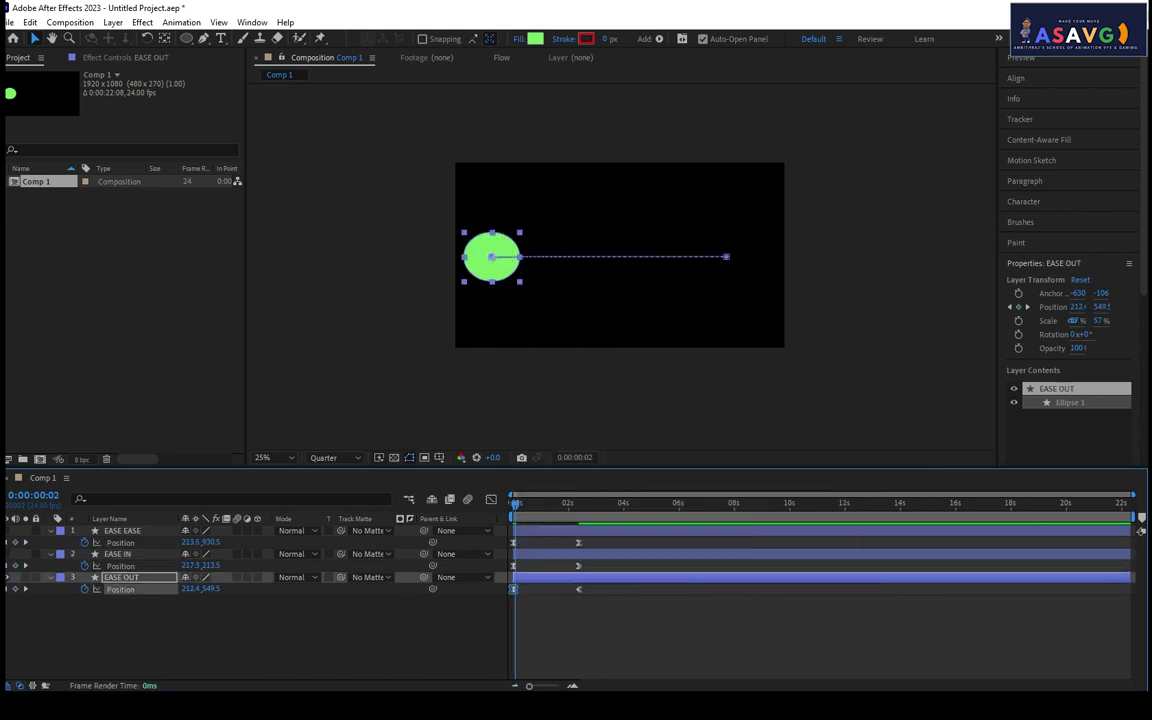
{"action": "key", "text": "space"}
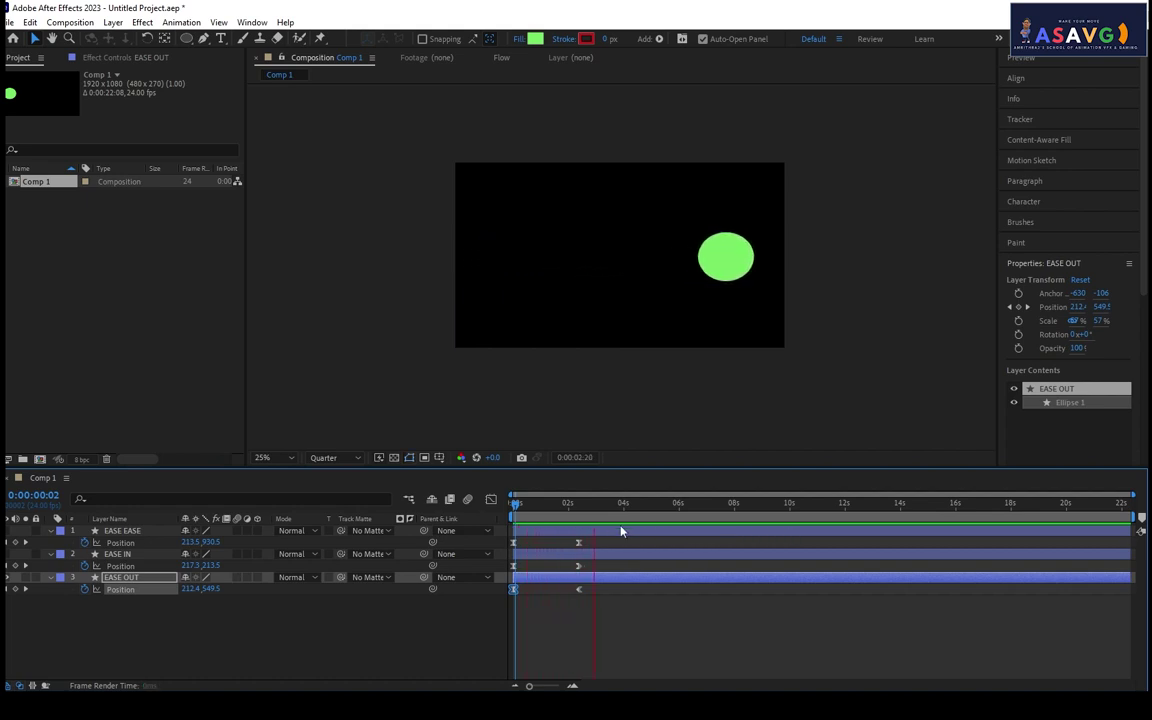
{"action": "mouse_move", "coordinate": [648, 718]}
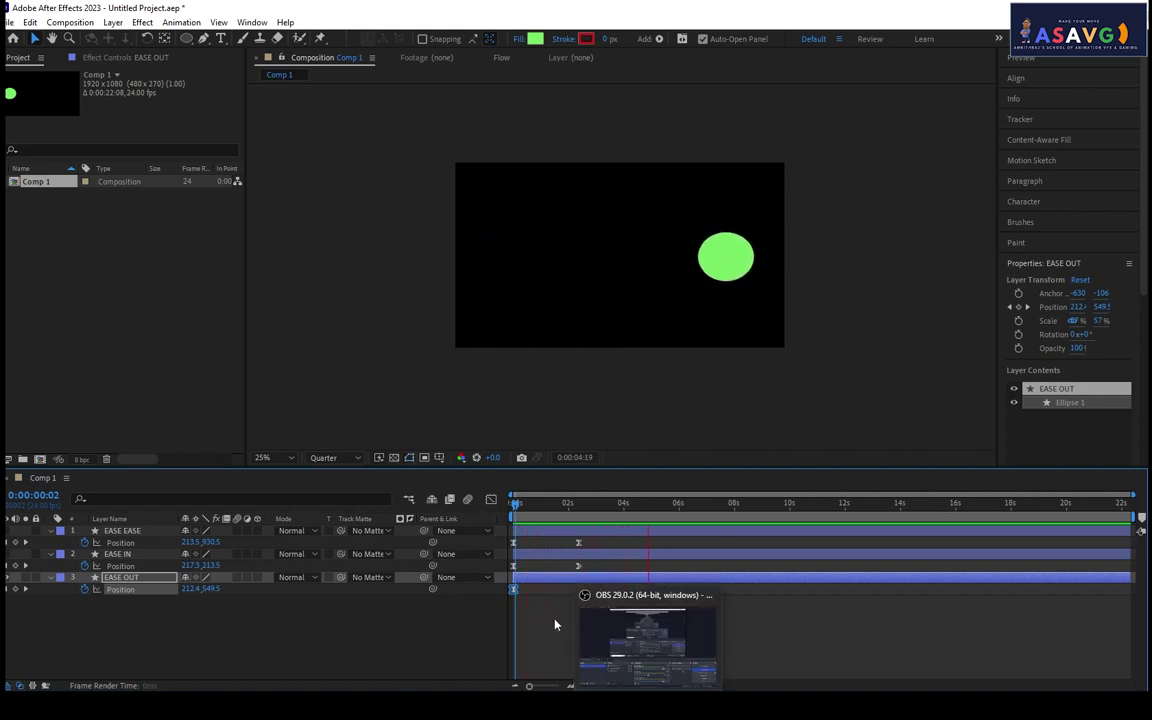
Apply Easy Ease Out and then Easy Ease In to the EASE EASE layer's first Position keyframe.
{"action": "left_click", "coordinate": [513, 543]}
{"action": "right_click", "coordinate": [513, 543]}
{"action": "mouse_move", "coordinate": [600, 535]}
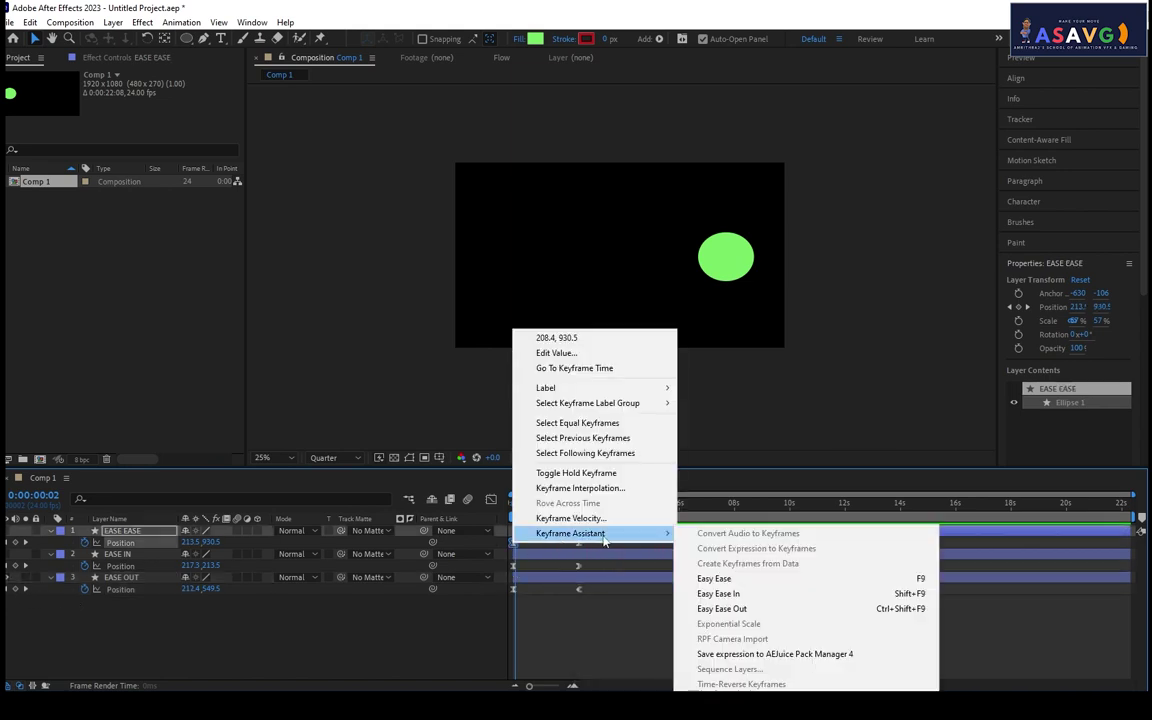
{"action": "left_click", "coordinate": [738, 609]}
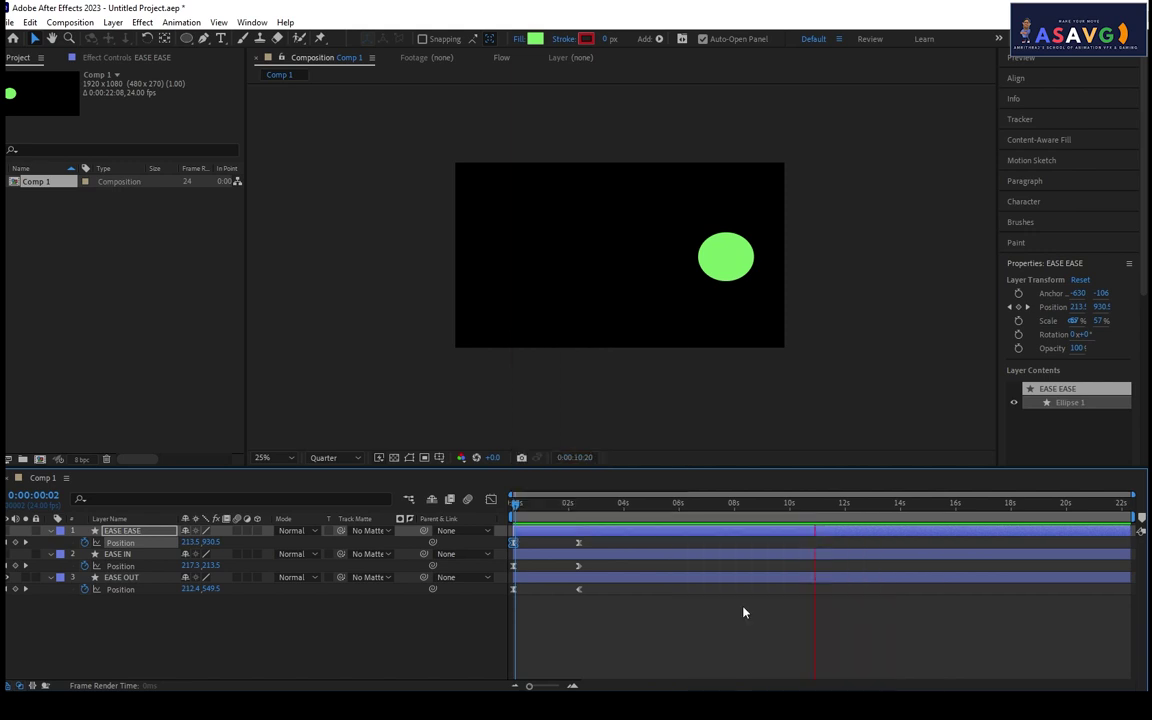
{"action": "right_click", "coordinate": [513, 543]}
{"action": "mouse_move", "coordinate": [600, 531]}
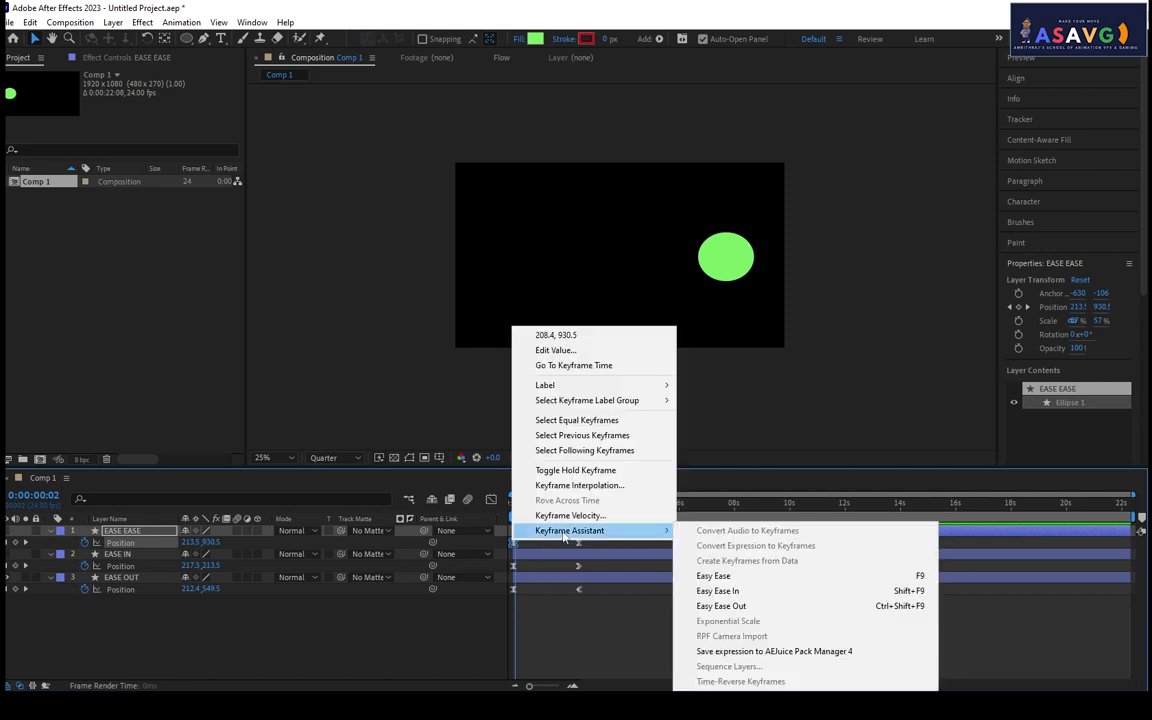
{"action": "left_click", "coordinate": [762, 596]}
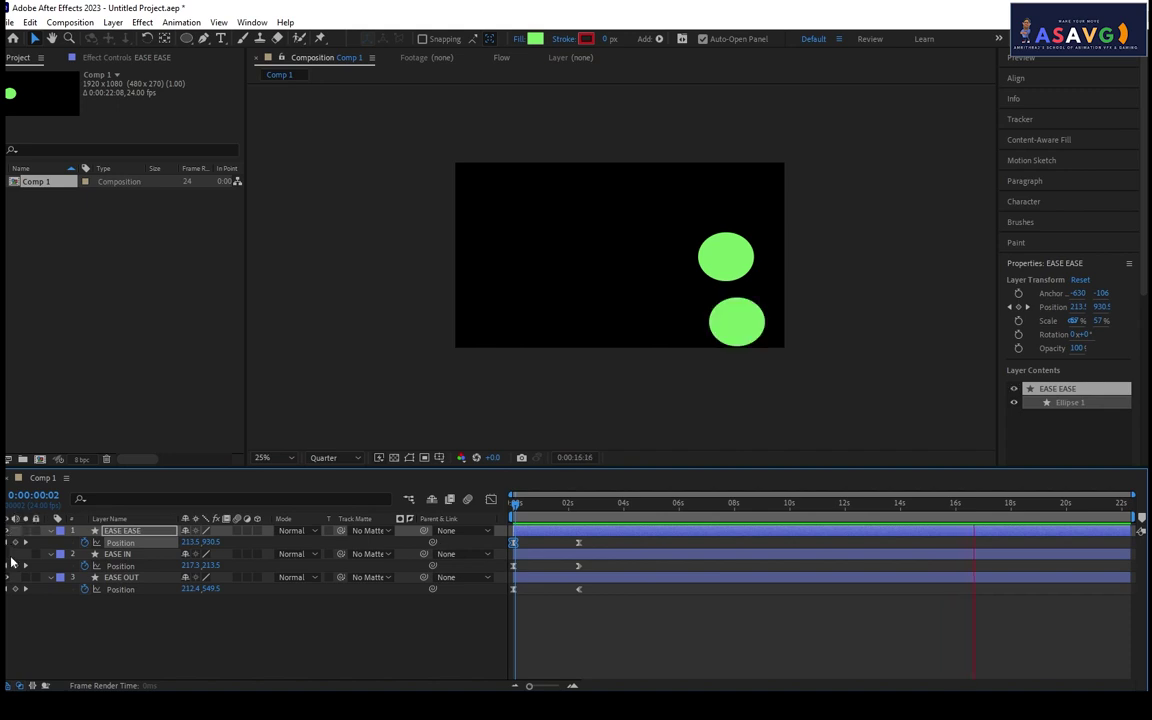
Make only the EASE EASE layer visible and replay its motion from the start.
{"action": "key", "text": "space"}
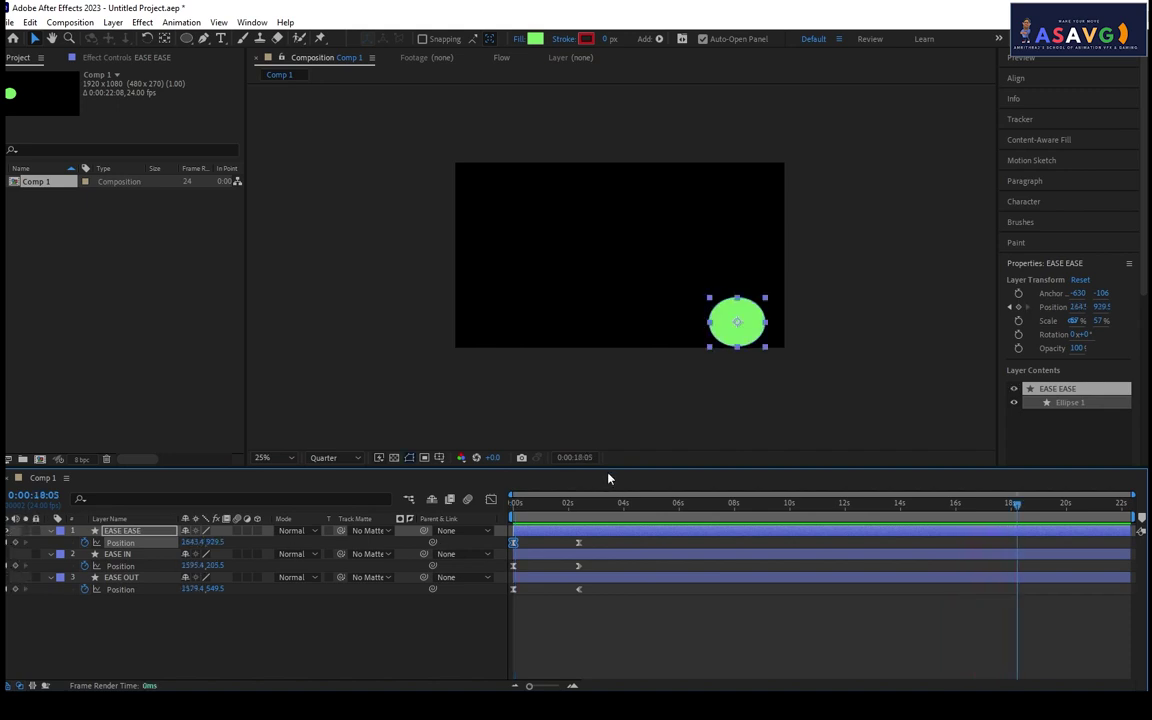
{"action": "left_click", "coordinate": [514, 503]}
{"action": "key", "text": "space"}
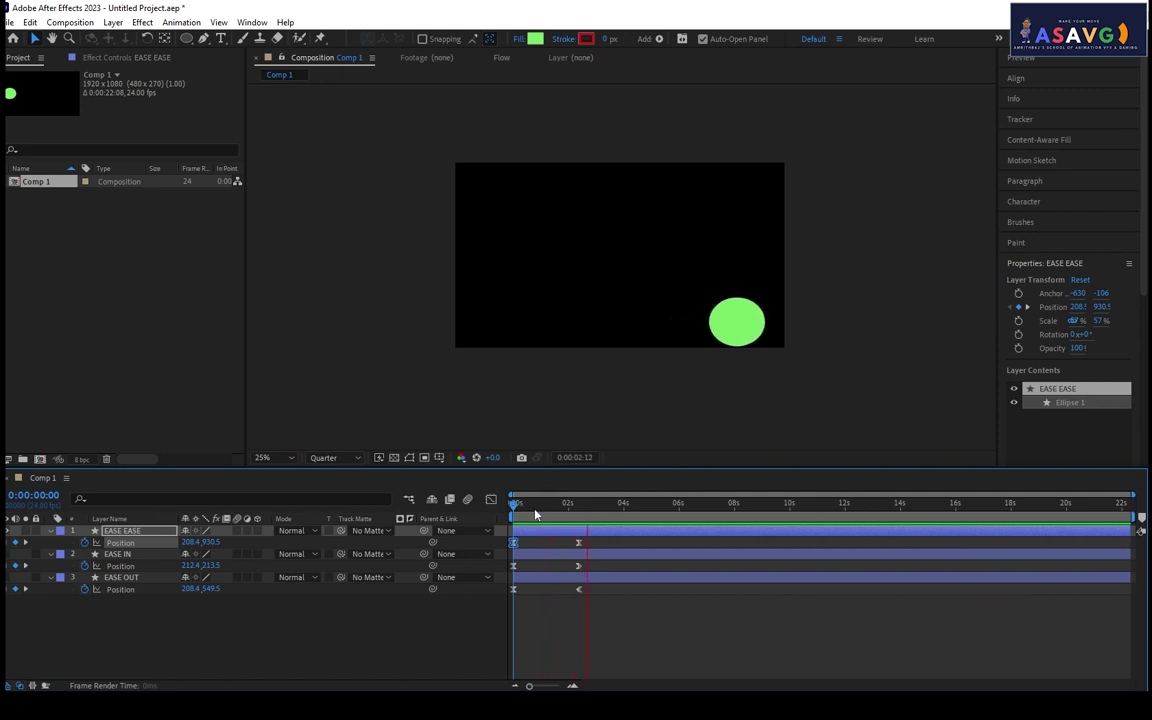
{"action": "key", "text": "space"}
{"action": "key", "text": "space"}
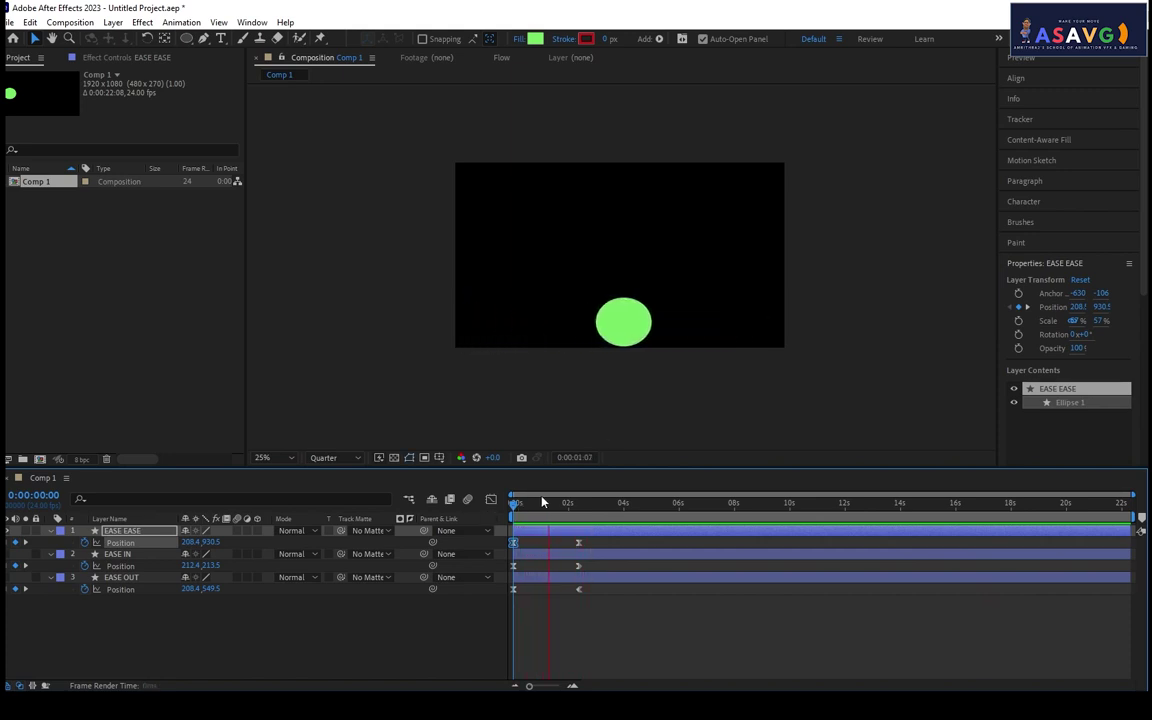
{"action": "key", "text": "space"}
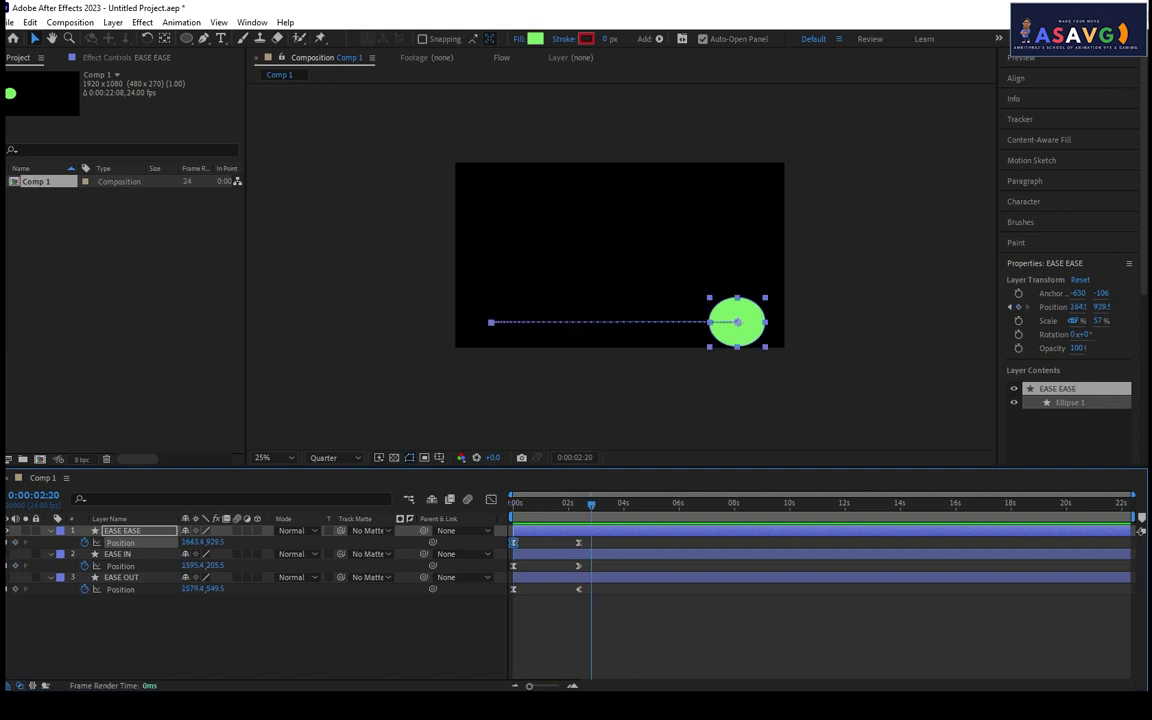
Preview all three ellipses together and select the EASE EASE layer's first Position keyframe at 0:00:00:00.
{"action": "key", "text": "space"}
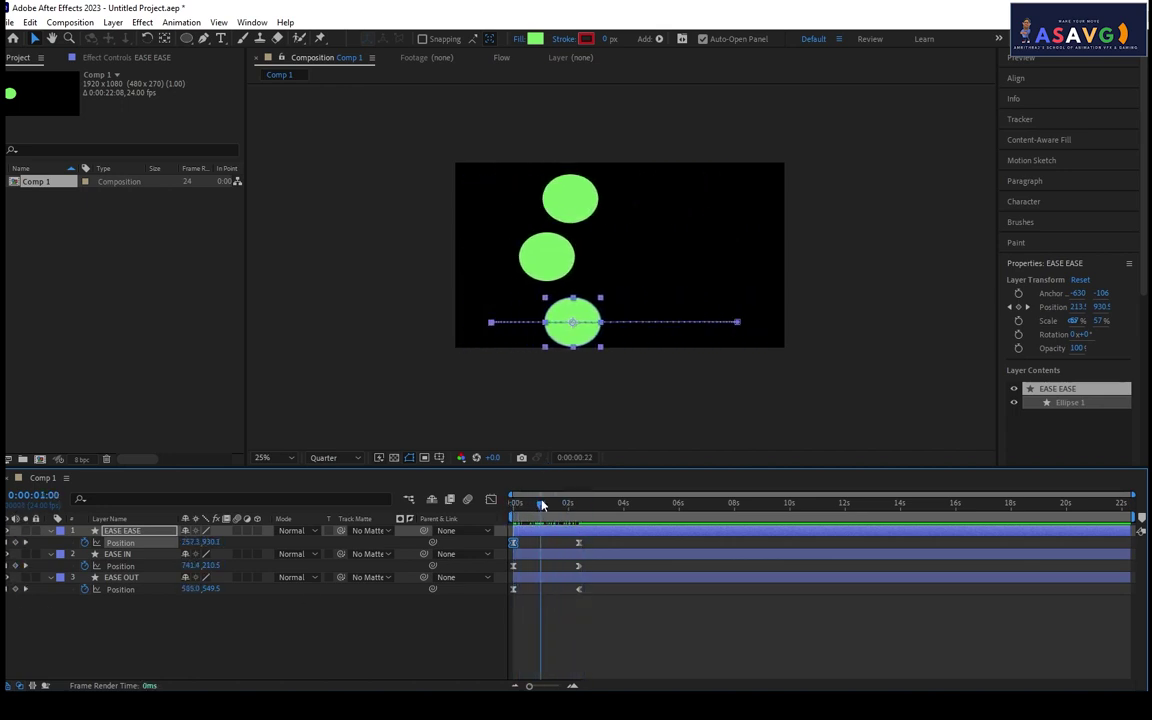
{"action": "right_click", "coordinate": [514, 543]}
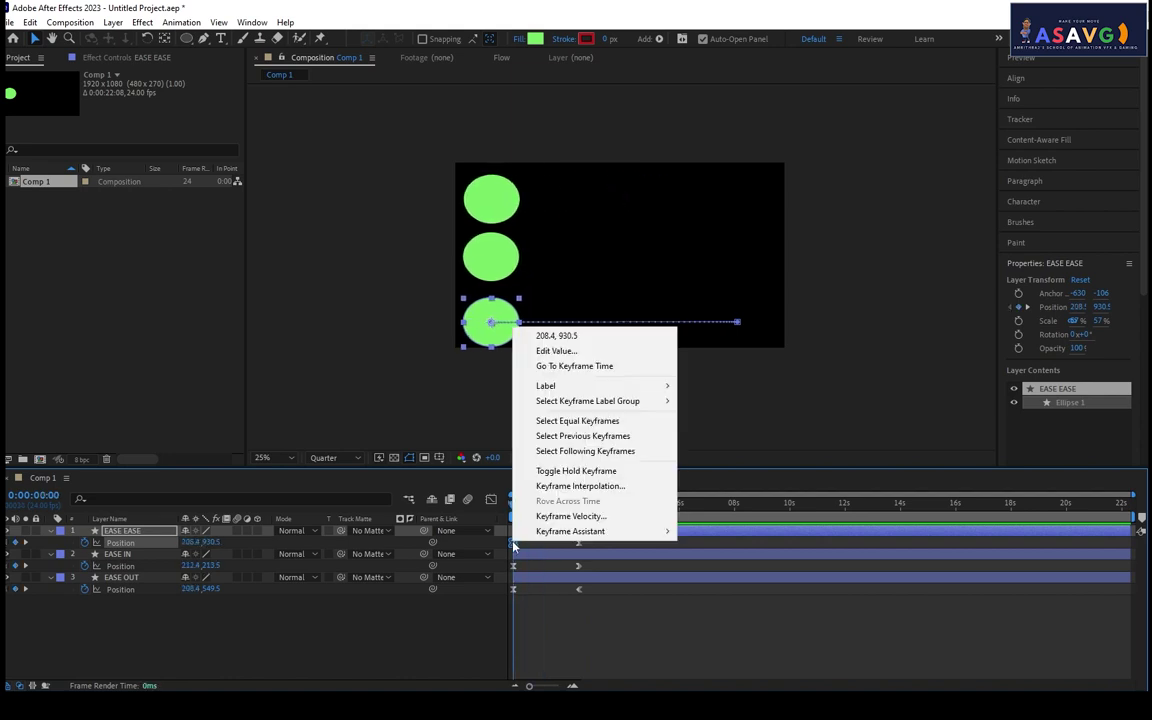
{"action": "left_click", "coordinate": [517, 552]}
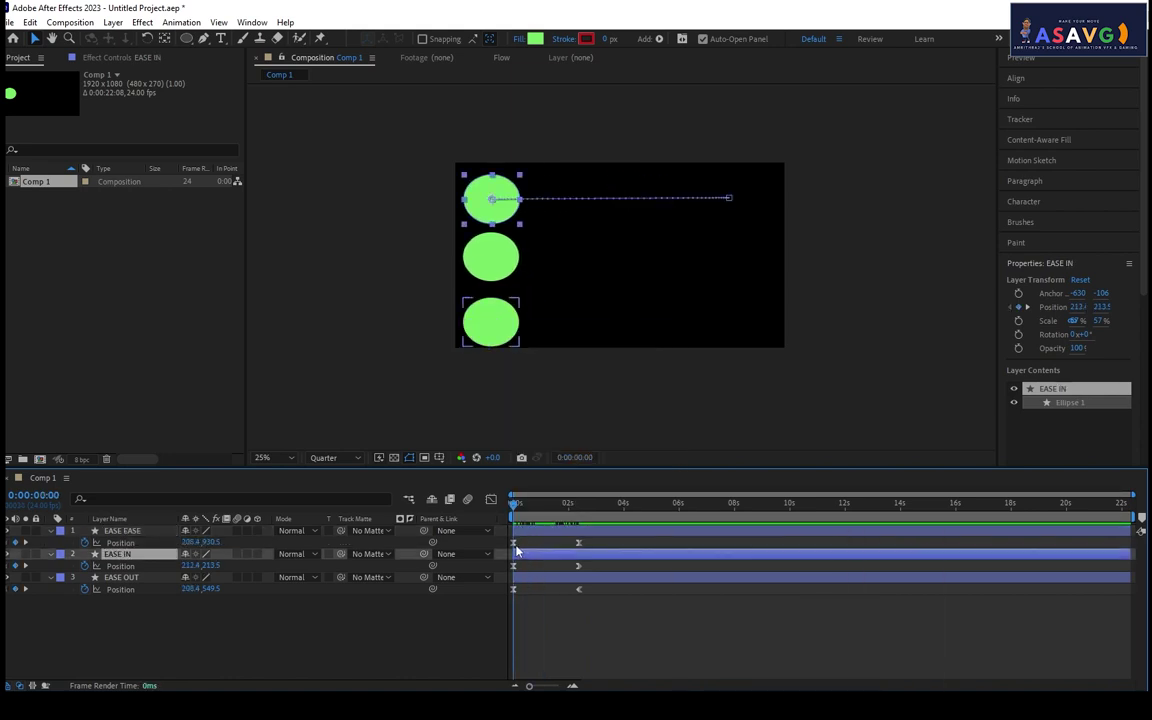
{"action": "left_click", "coordinate": [514, 543]}
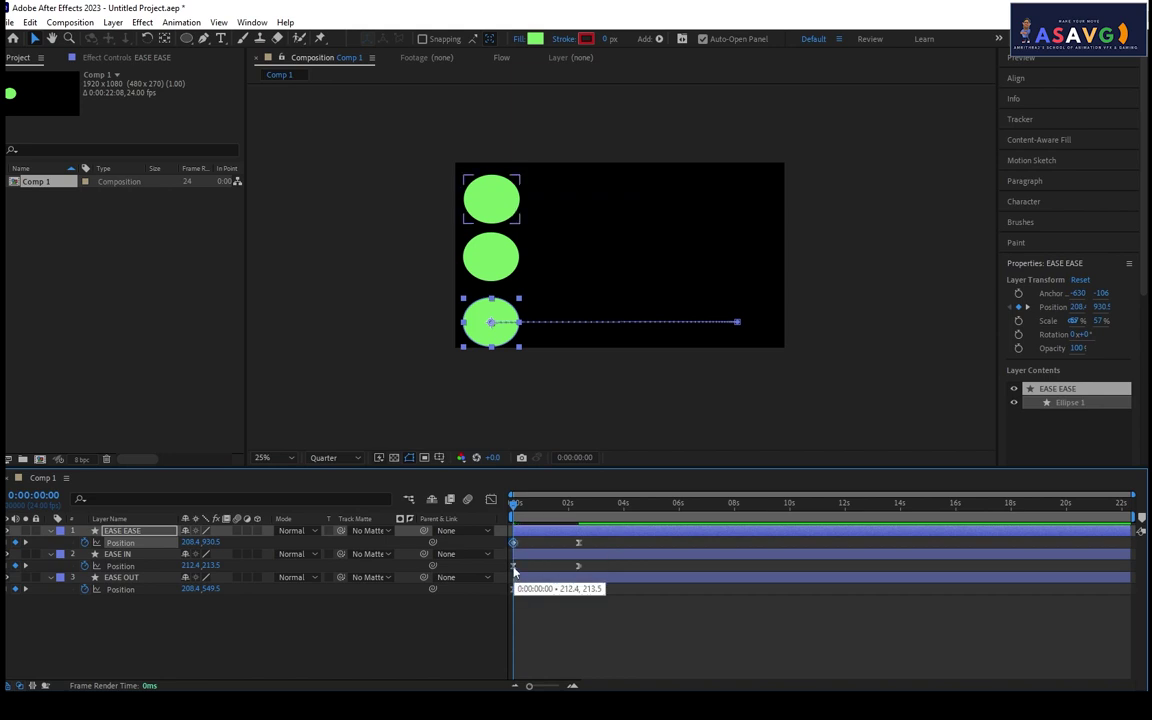
Convert the remaining eased Position keyframes on the three ellipse layers back to linear and play the unified motion.
{"action": "left_click", "coordinate": [514, 567]}
{"action": "left_click", "coordinate": [514, 589]}
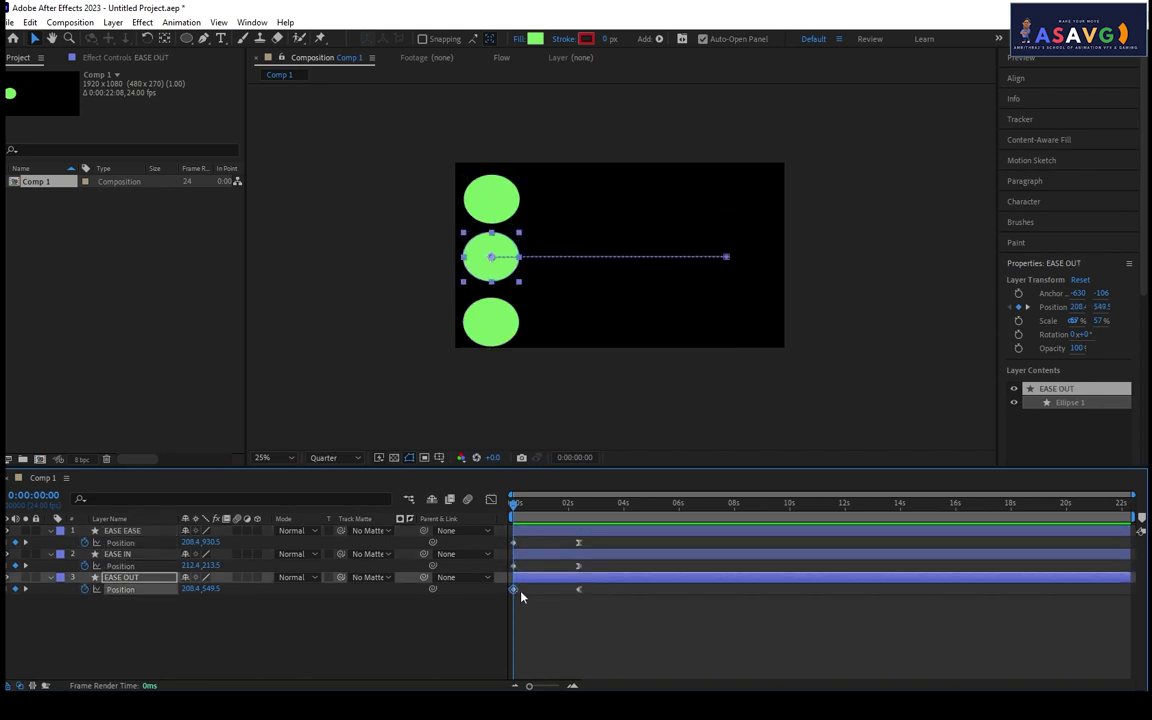
{"action": "left_click", "coordinate": [579, 544]}
{"action": "left_click", "coordinate": [578, 566]}
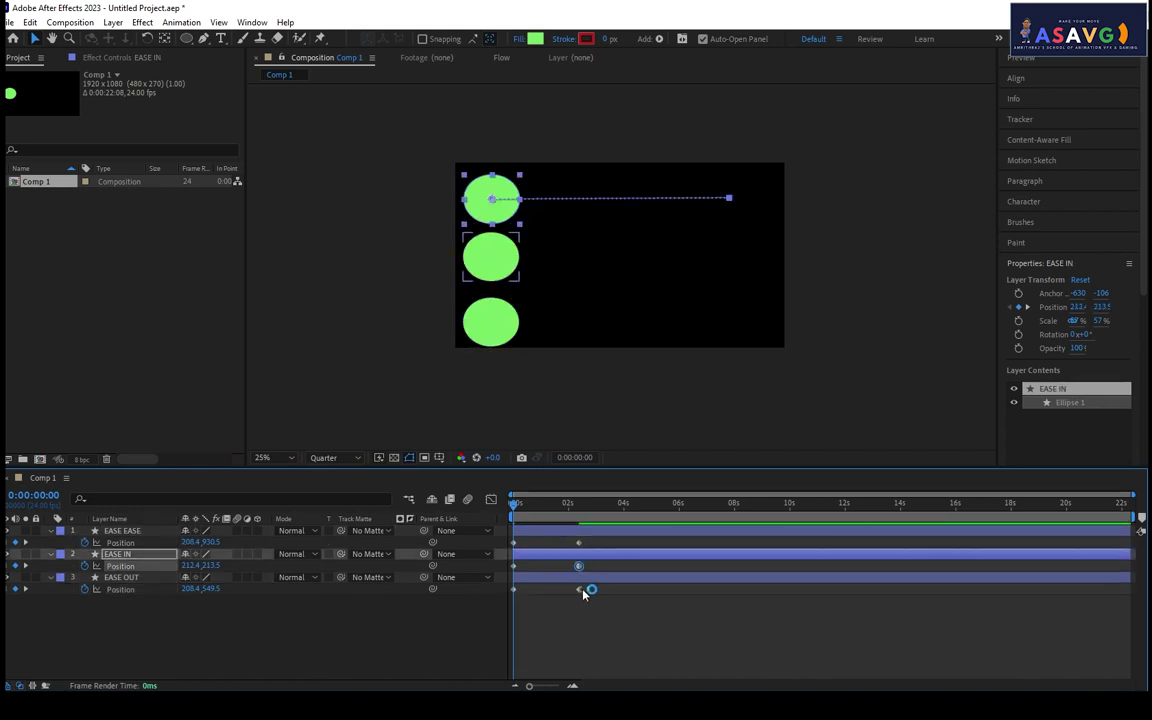
{"action": "left_click", "coordinate": [578, 589]}
{"action": "key", "text": "space"}
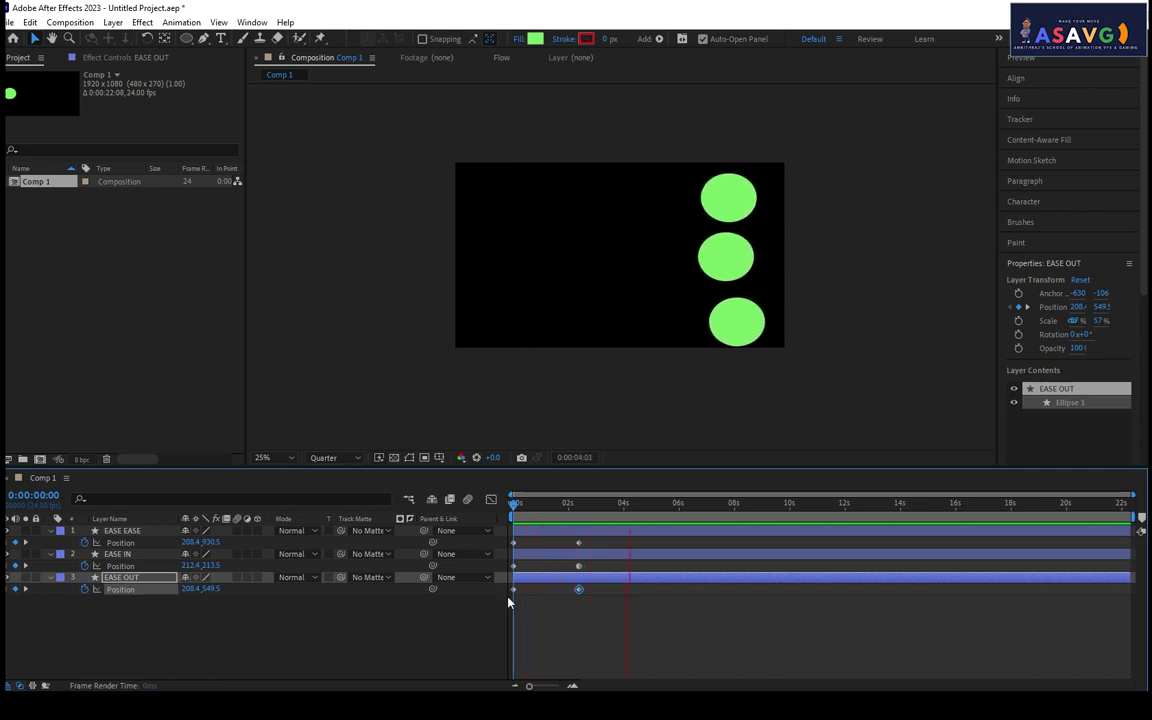
Inspect the speed graph of the EASE EASE layer's last Position keyframe and preview that layer alone from the start.
{"action": "left_click_drag", "start_coordinate": [512, 502], "coordinate": [581, 505]}
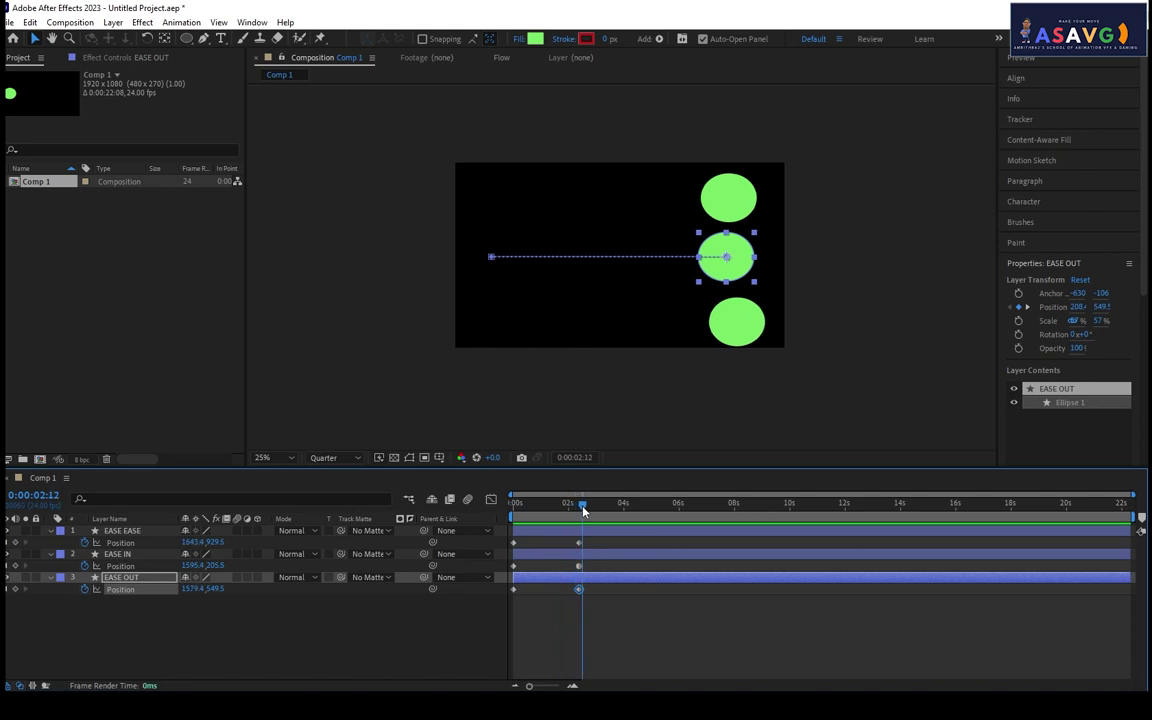
{"action": "left_click", "coordinate": [579, 543]}
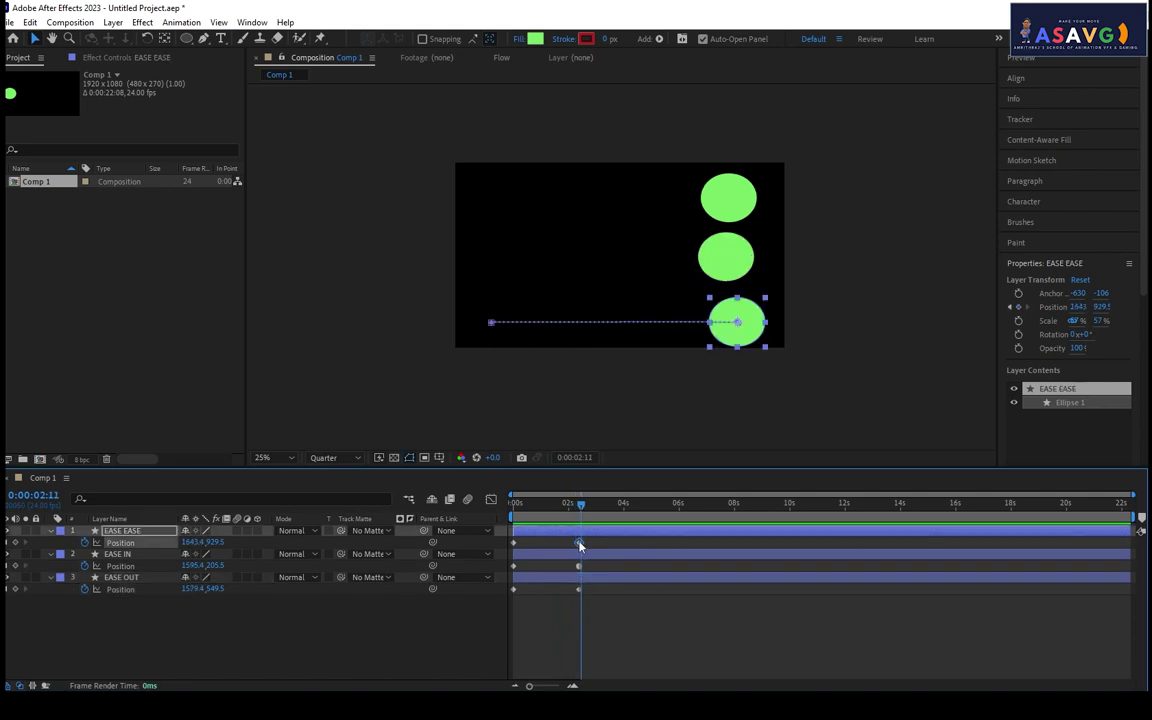
{"action": "left_click", "coordinate": [491, 500]}
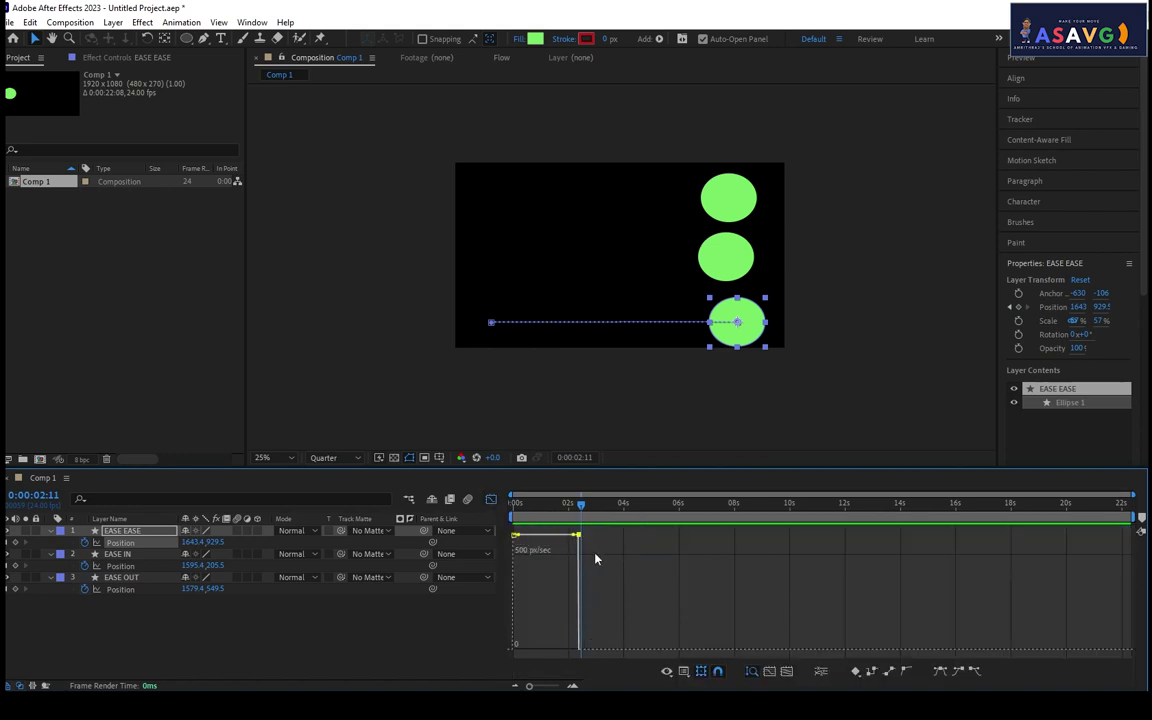
{"action": "key", "text": "Home"}
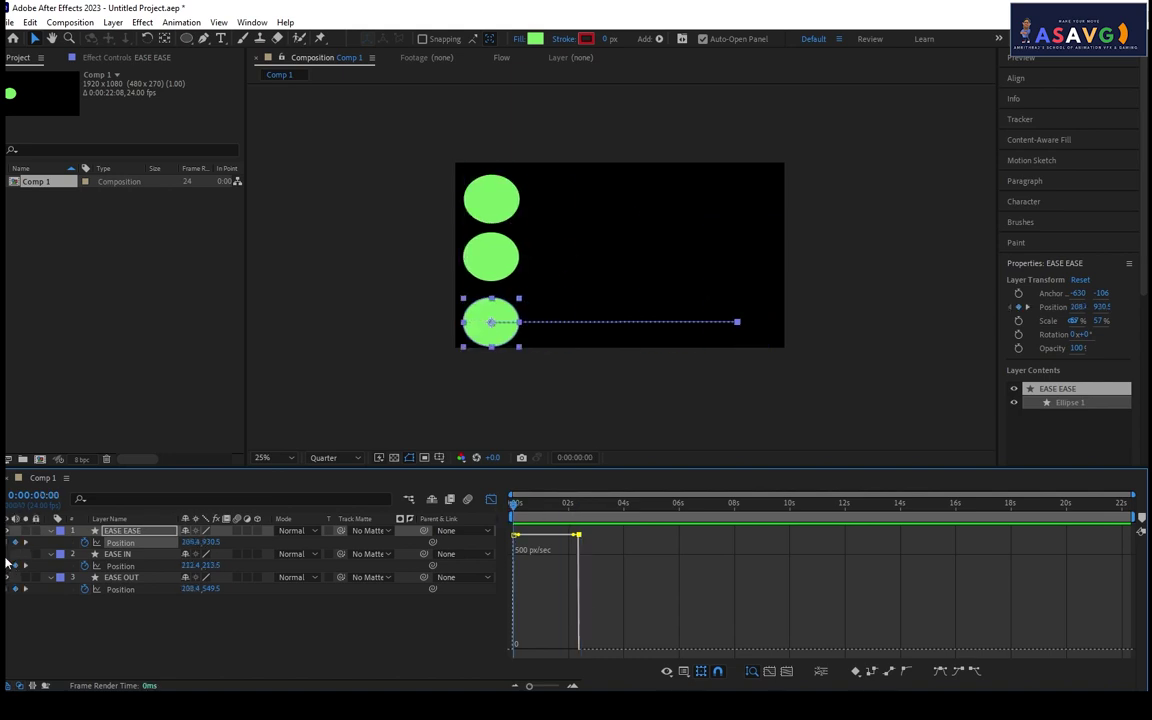
{"action": "key", "text": "space"}
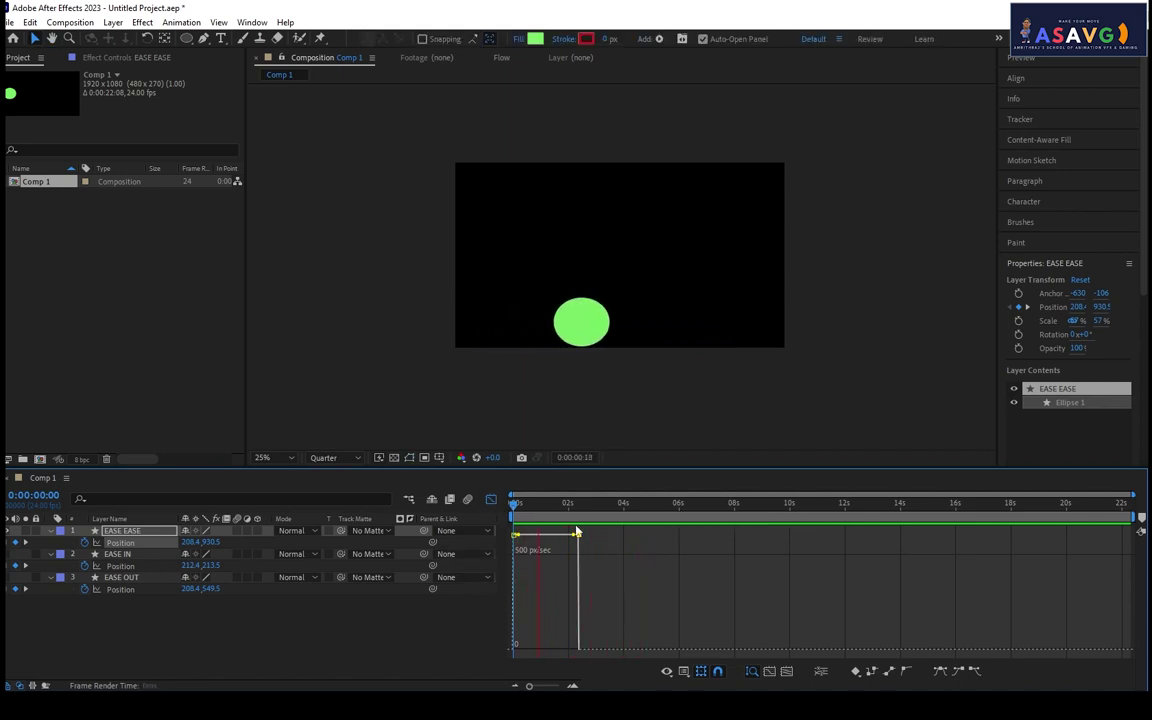
{"action": "key", "text": "space"}
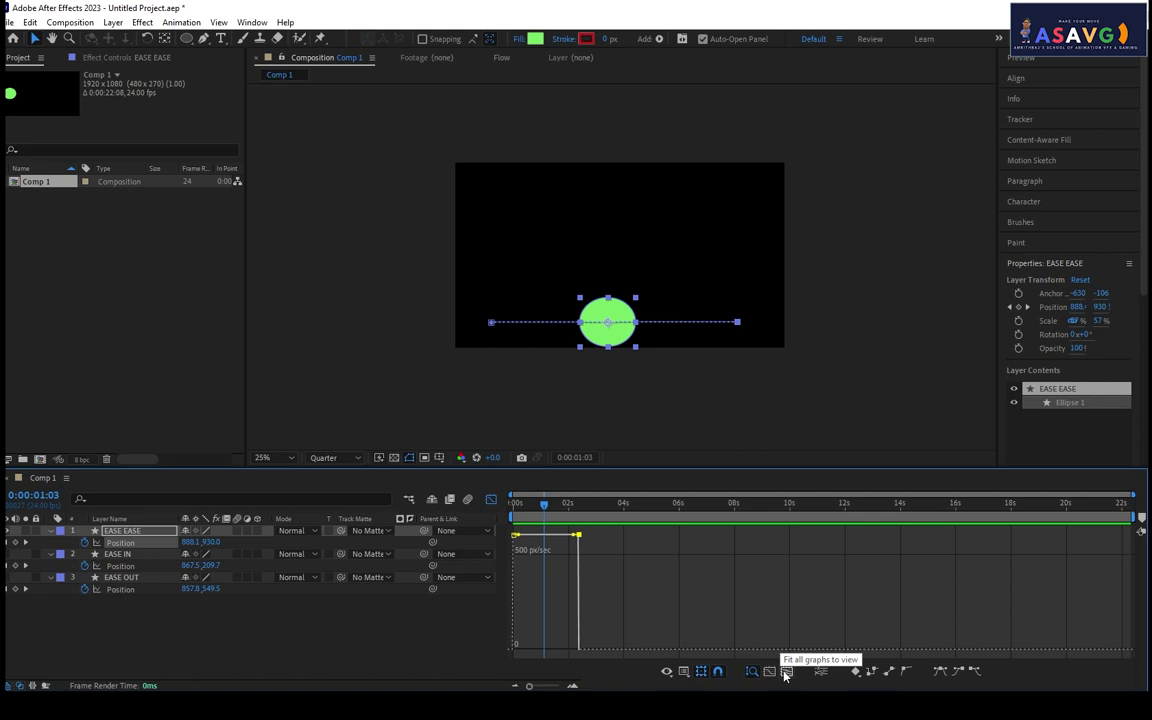
Compare fitting all graphs and fitting the selection to view in the Graph Editor, then return to the layer bars.
{"action": "left_click", "coordinate": [786, 672]}
{"action": "left_click", "coordinate": [769, 672]}
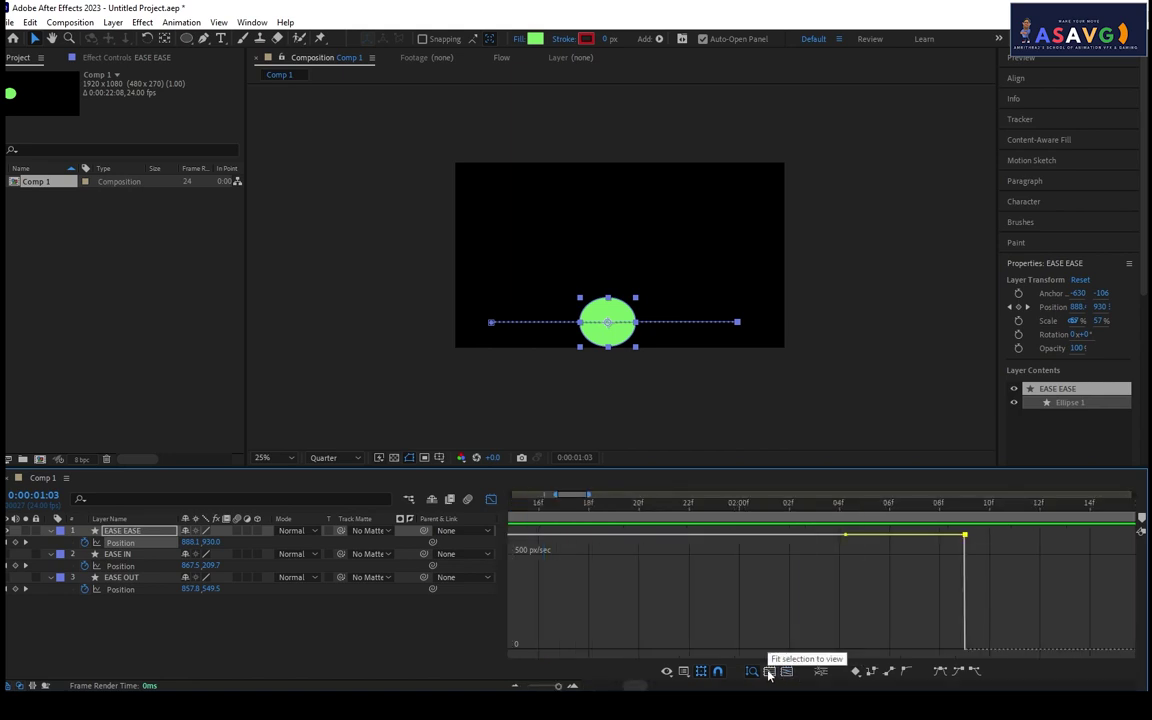
{"action": "left_click", "coordinate": [786, 672]}
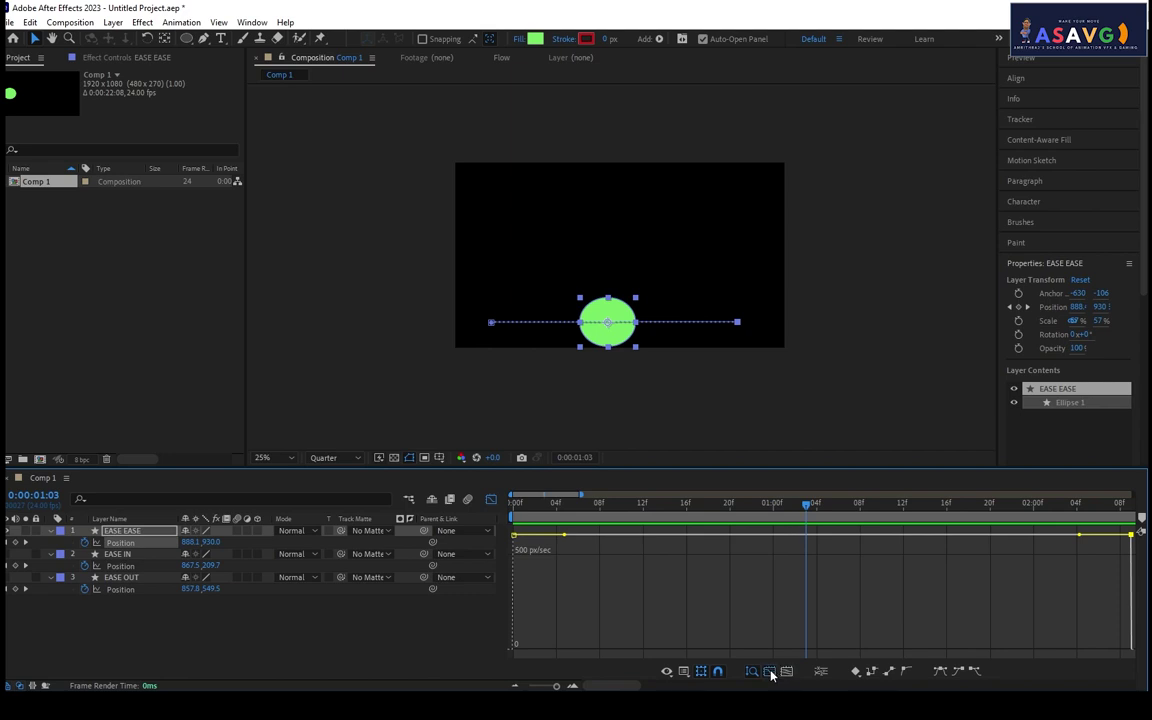
{"action": "left_click", "coordinate": [769, 672]}
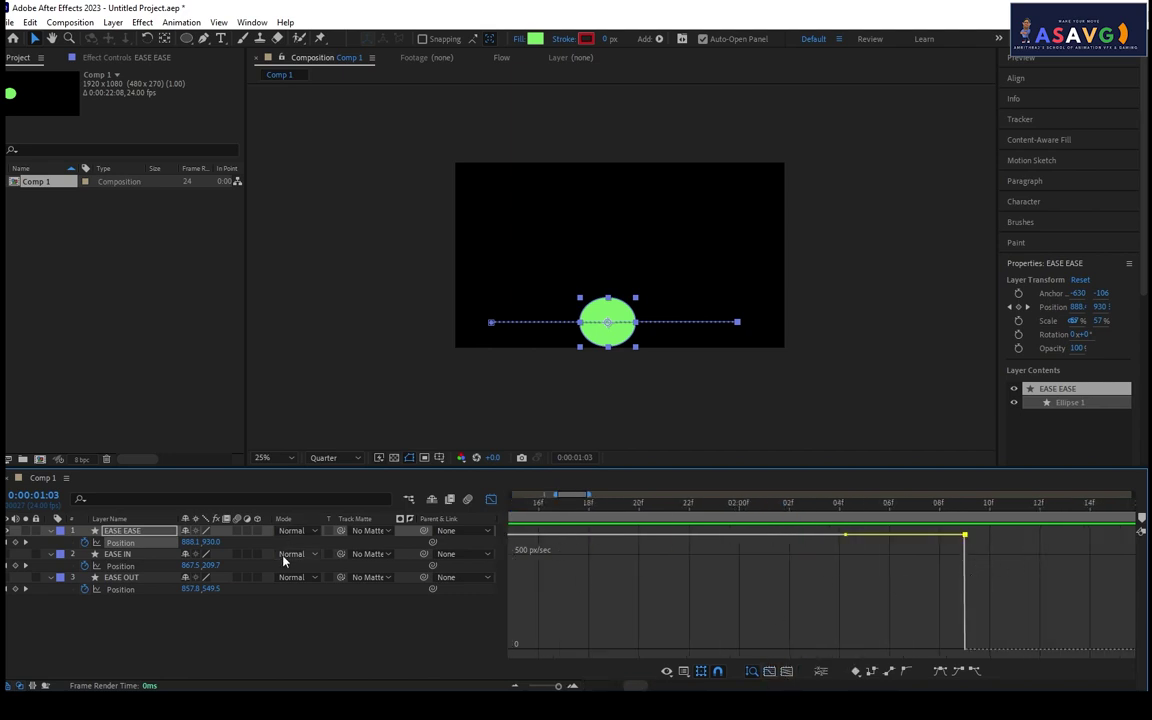
{"action": "left_click", "coordinate": [490, 499]}
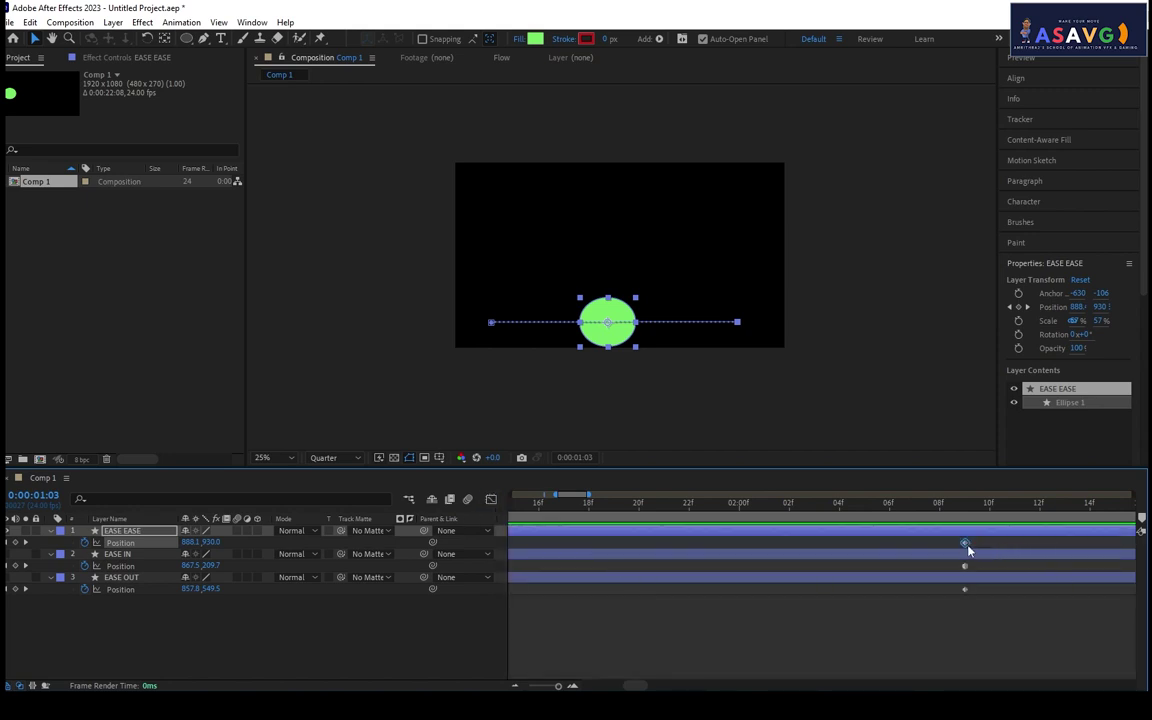
Restore the full timeline range and check the EASE EASE layer's speed graph again.
{"action": "left_click", "coordinate": [771, 530]}
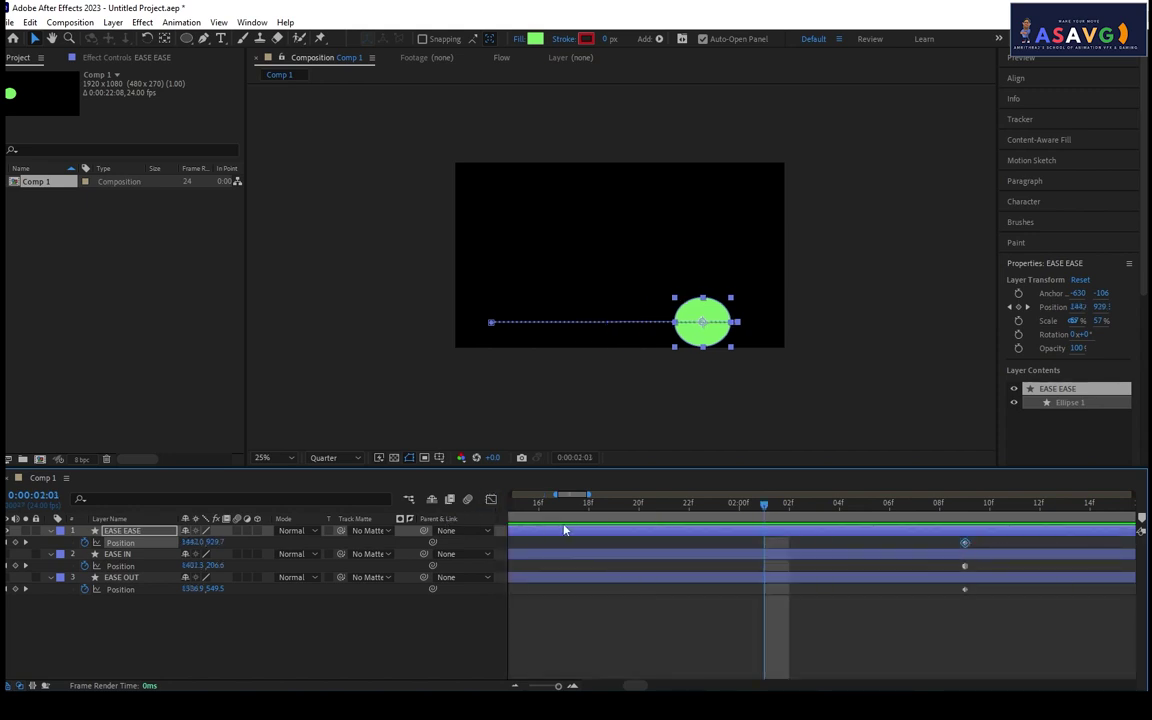
{"action": "left_click", "coordinate": [614, 522]}
{"action": "left_click_drag", "start_coordinate": [590, 495], "coordinate": [813, 509]}
{"action": "left_click_drag", "start_coordinate": [549, 686], "coordinate": [528, 686]}
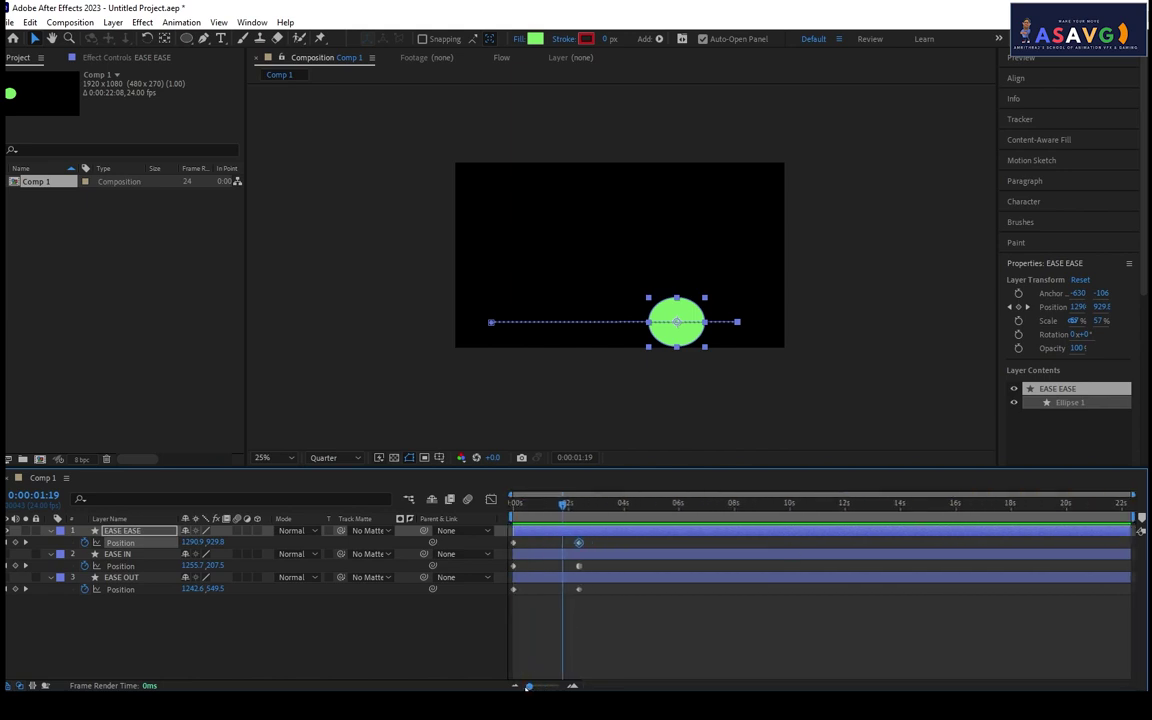
{"action": "left_click", "coordinate": [490, 499]}
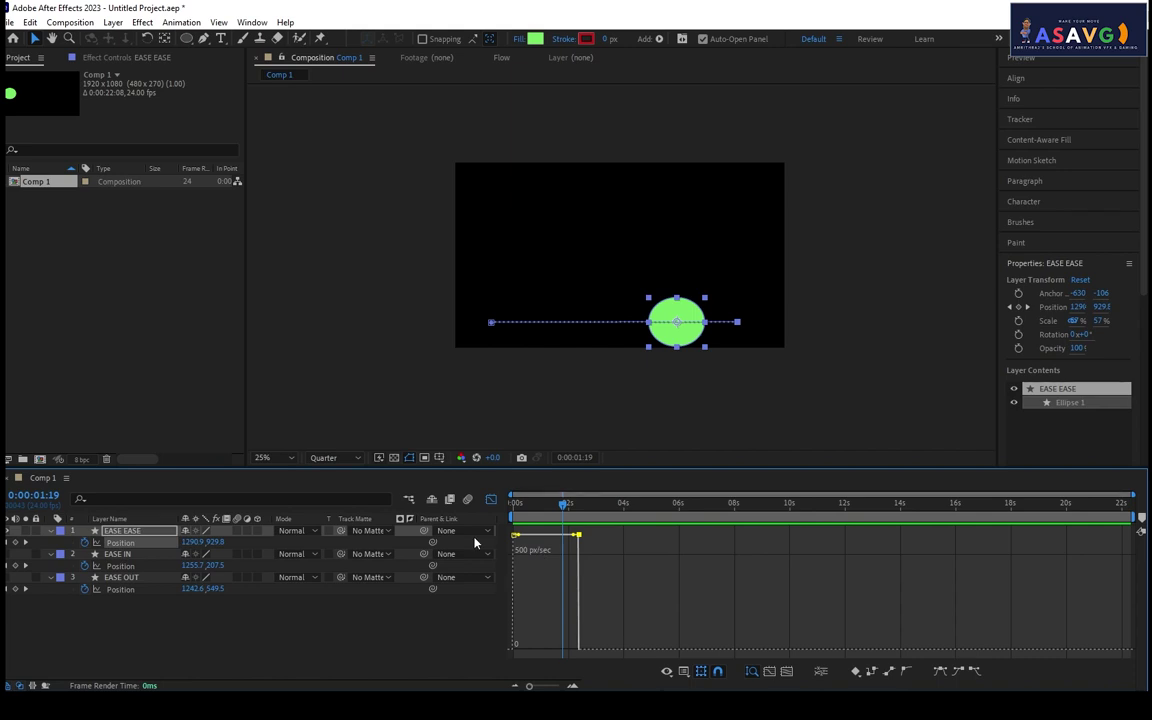
{"action": "left_click", "coordinate": [490, 499]}
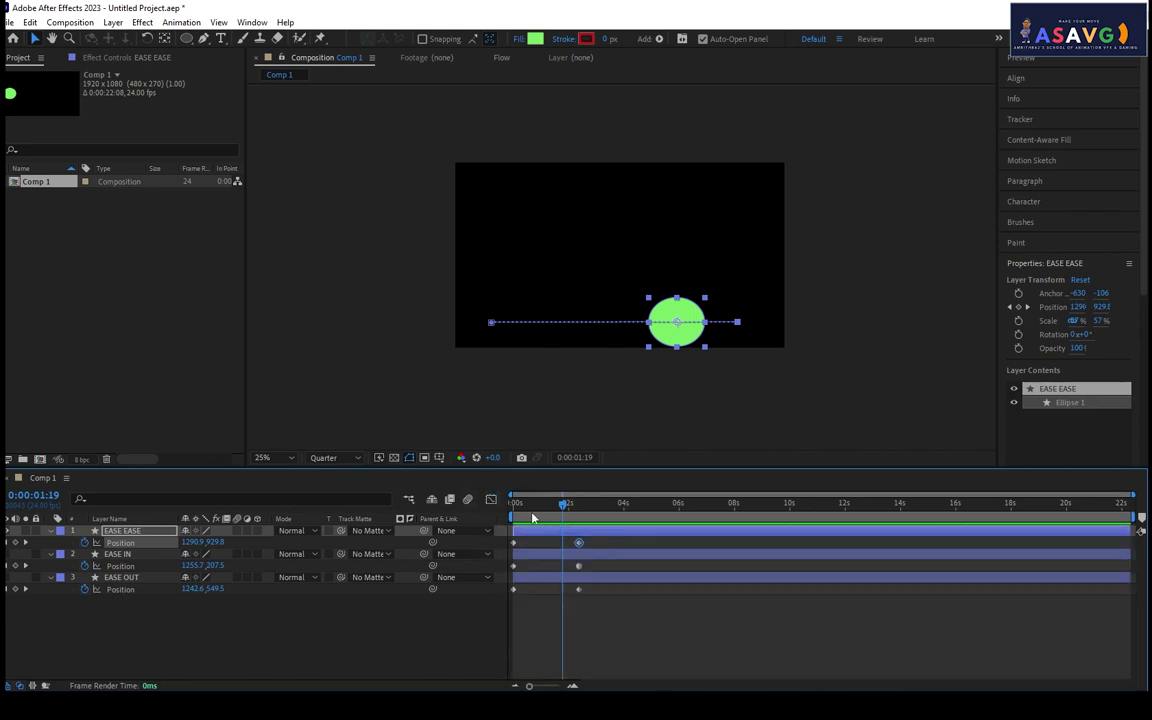
Apply Easy Ease to the EASE EASE layer's last Position keyframe at 0:00:02:10 and view its speed graph.
{"action": "left_click_drag", "start_coordinate": [565, 513], "coordinate": [580, 520]}
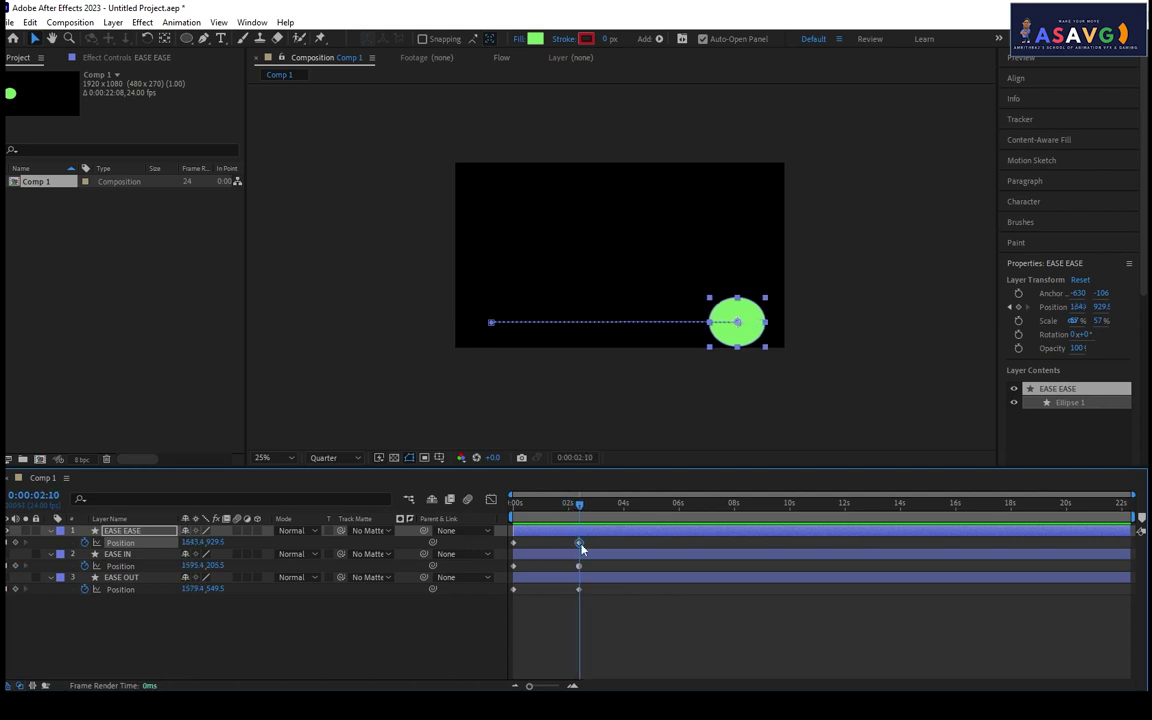
{"action": "right_click", "coordinate": [580, 544]}
{"action": "mouse_move", "coordinate": [612, 533]}
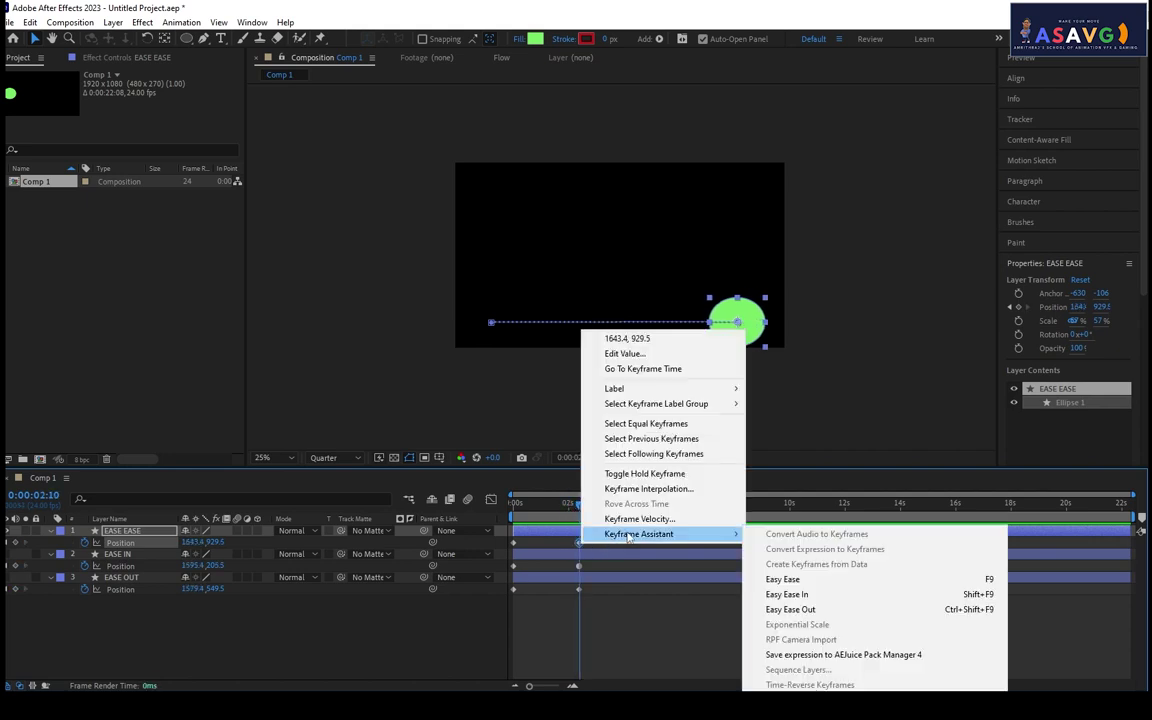
{"action": "left_click", "coordinate": [785, 581]}
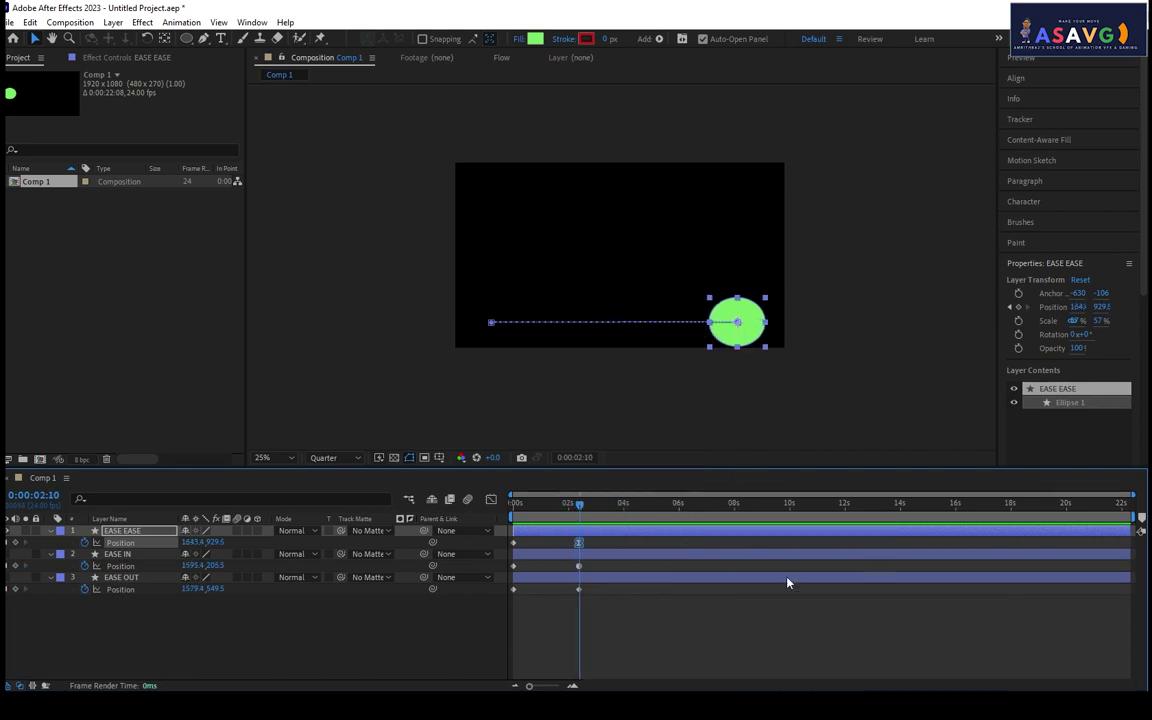
{"action": "left_click", "coordinate": [490, 500]}
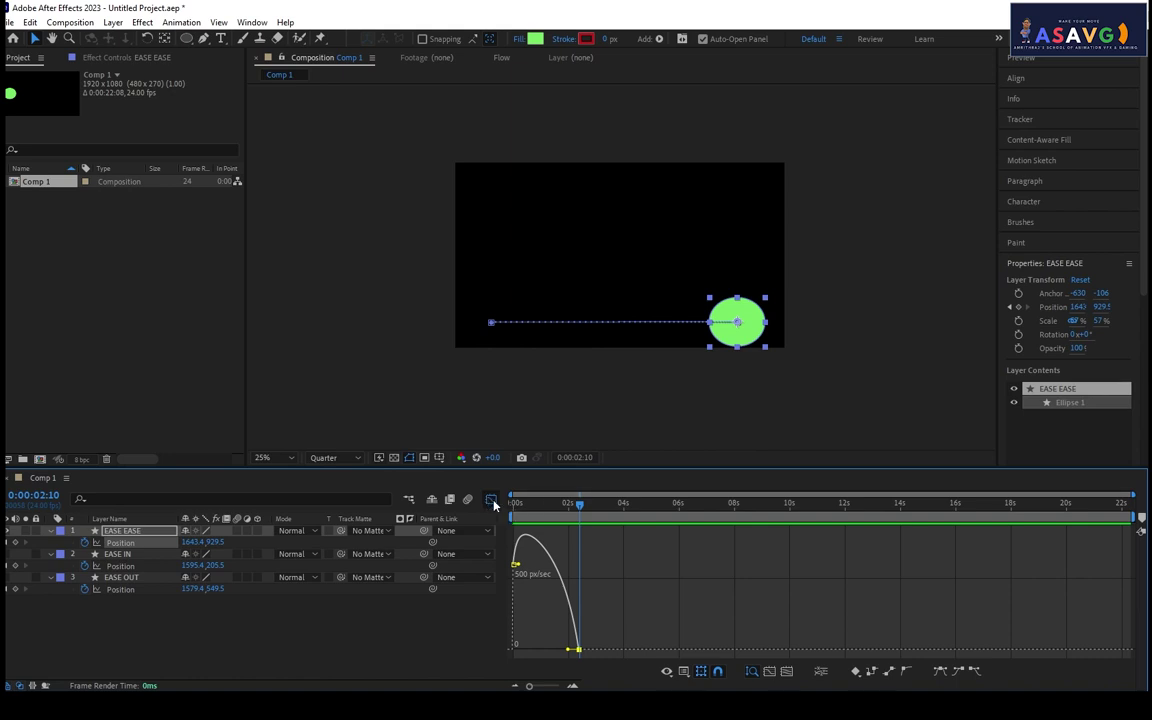
{"action": "left_click", "coordinate": [491, 500]}
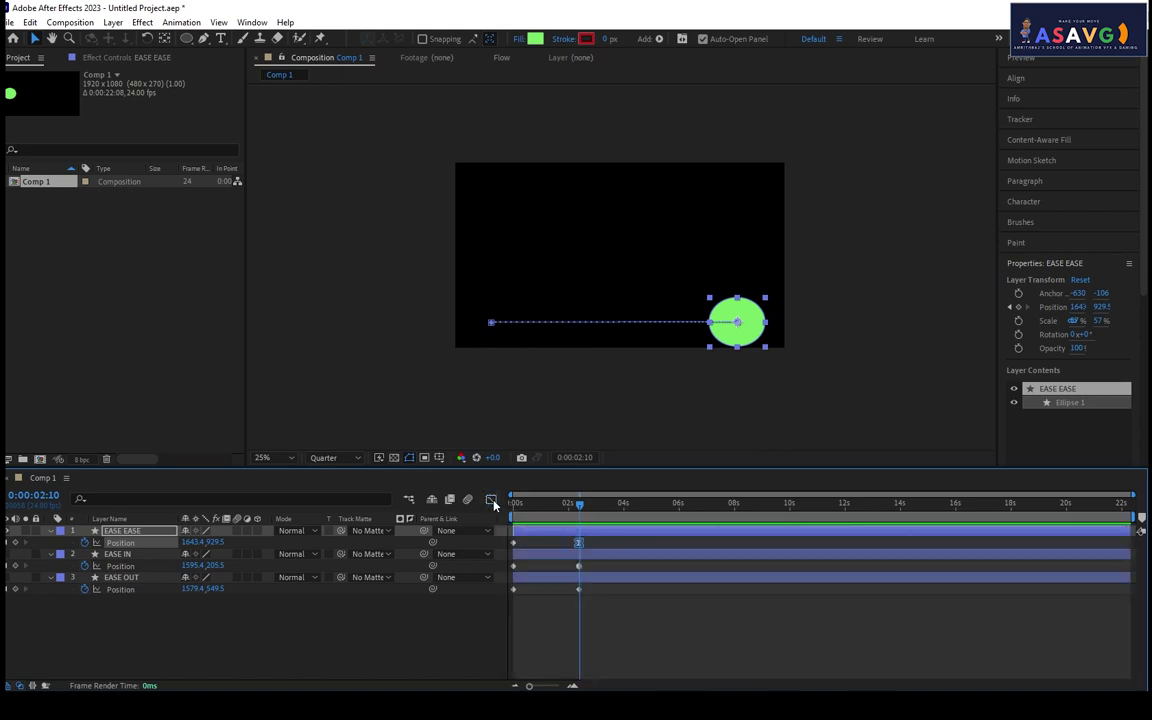
Apply Easy Ease In to the EASE IN layer's last Position keyframe and view its speed graph with the layer visible.
{"action": "left_click", "coordinate": [579, 567]}
{"action": "right_click", "coordinate": [579, 567]}
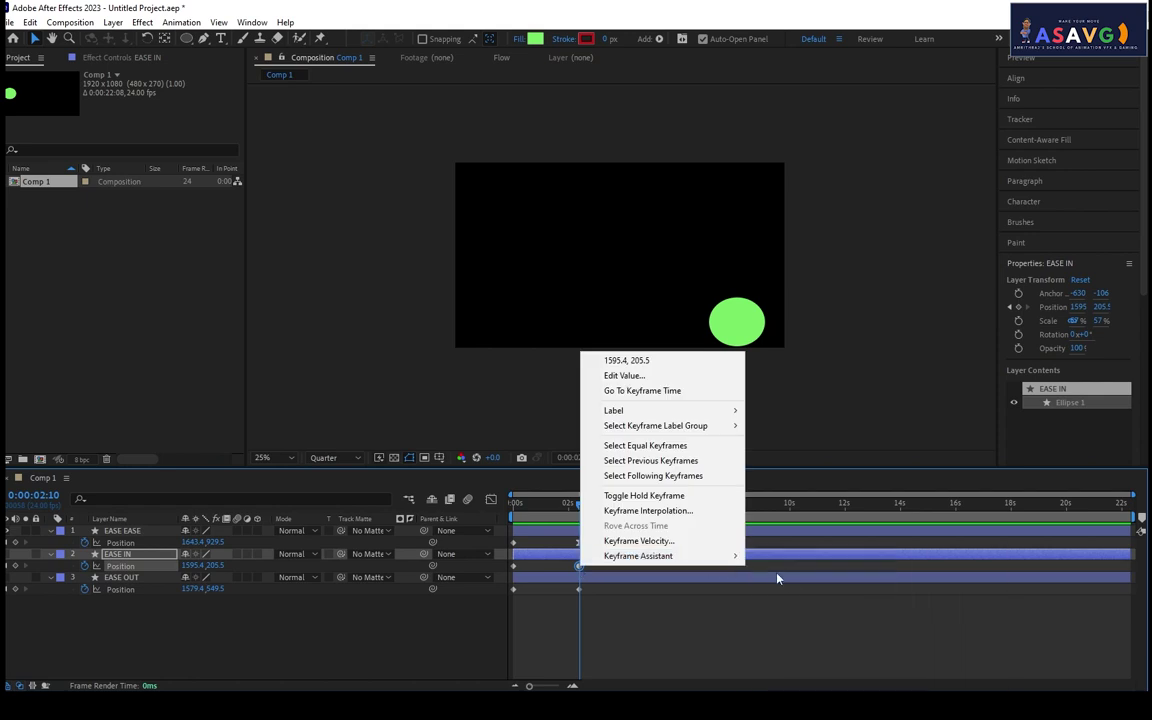
{"action": "mouse_move", "coordinate": [660, 556]}
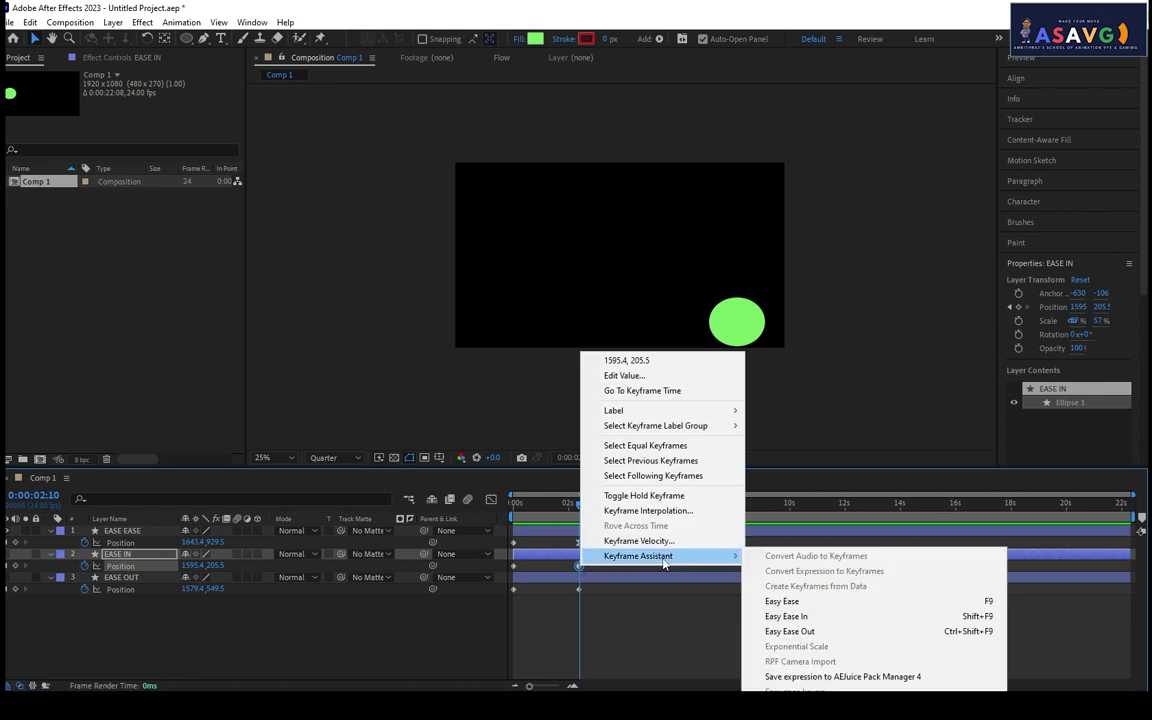
{"action": "left_click", "coordinate": [797, 617]}
{"action": "left_click", "coordinate": [491, 500]}
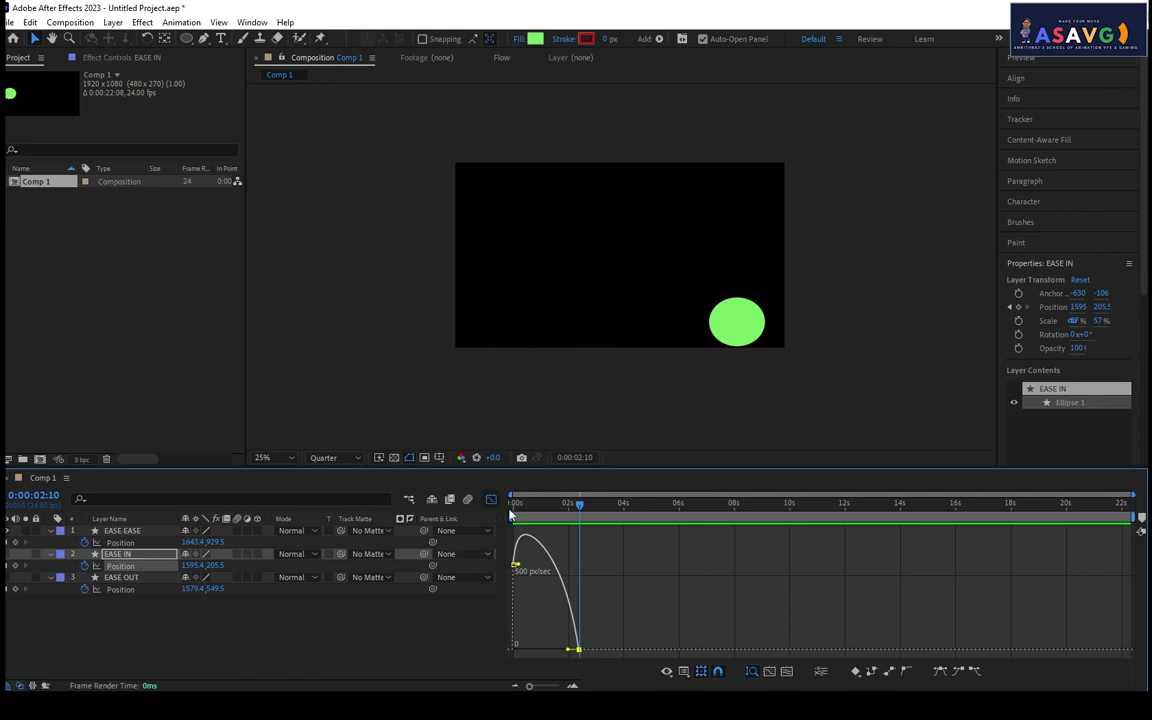
{"action": "left_click", "coordinate": [14, 554]}
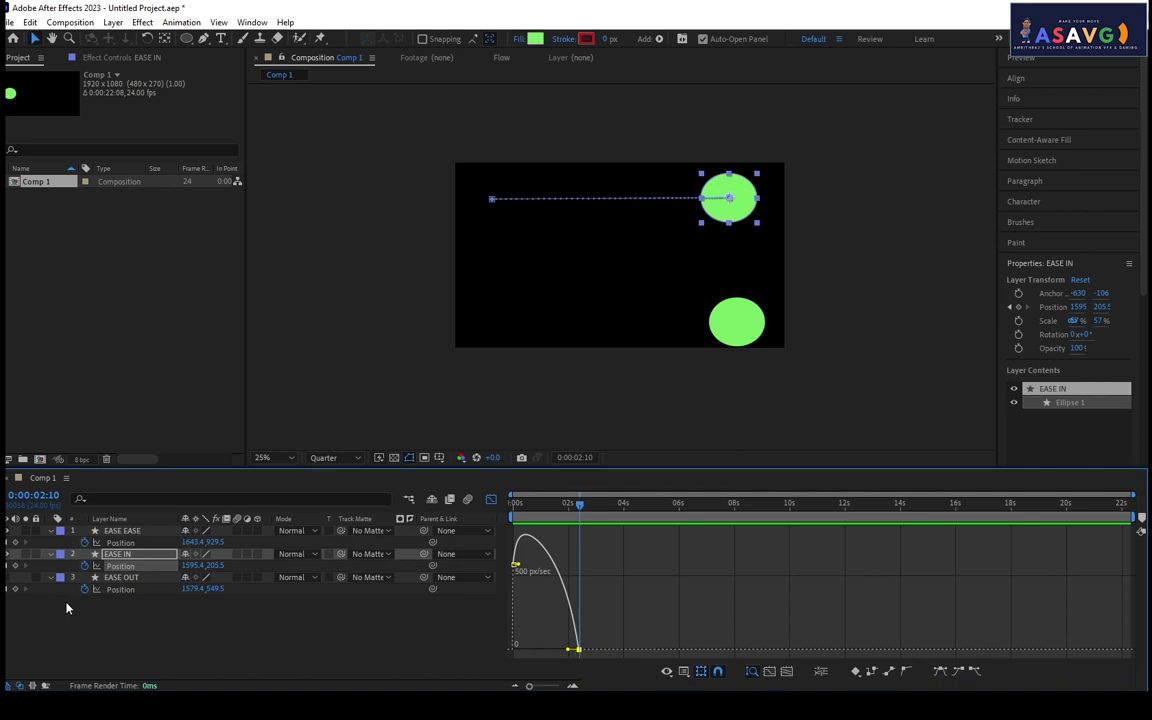
Apply Easy Ease Out to the EASE OUT layer's last Position keyframe at 0:00:02:10.
{"action": "left_click", "coordinate": [119, 580]}
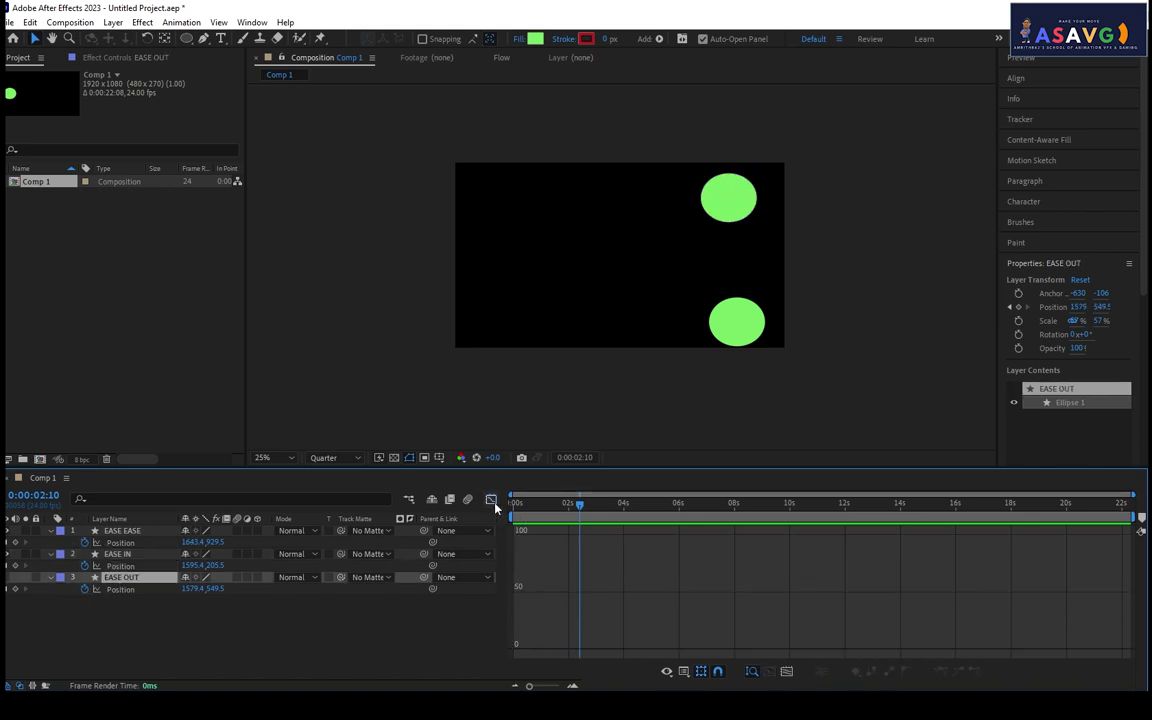
{"action": "left_click", "coordinate": [491, 499]}
{"action": "left_click", "coordinate": [579, 590]}
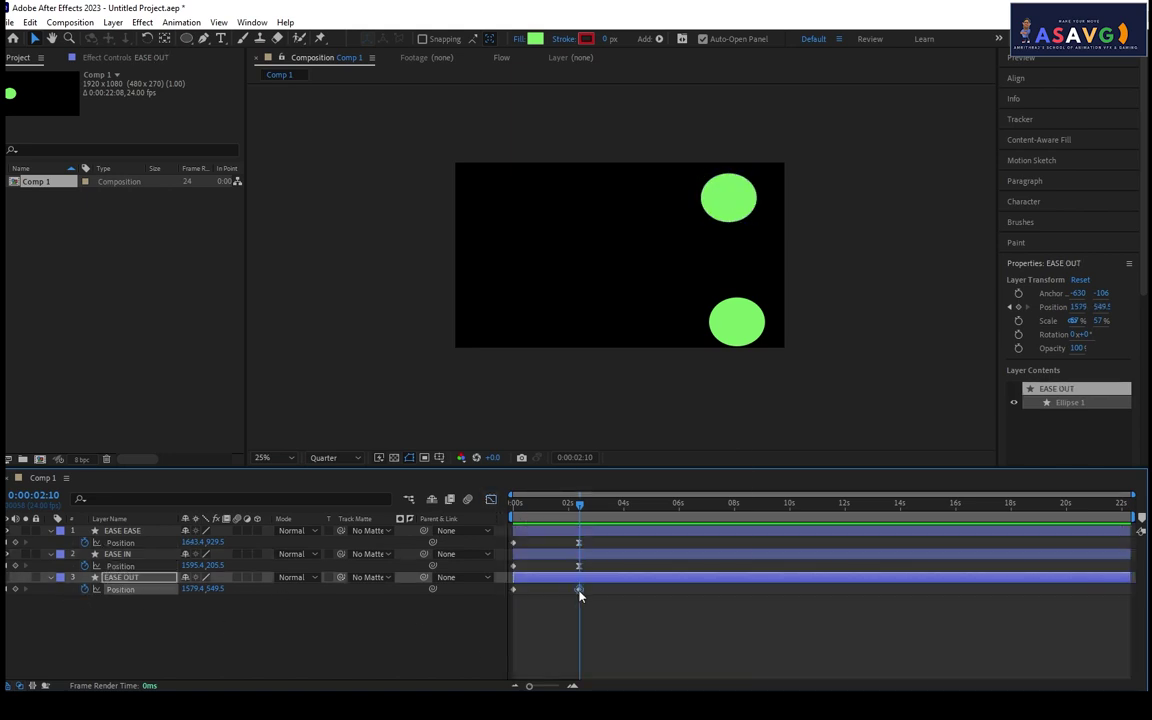
{"action": "right_click", "coordinate": [579, 590]}
{"action": "mouse_move", "coordinate": [650, 581]}
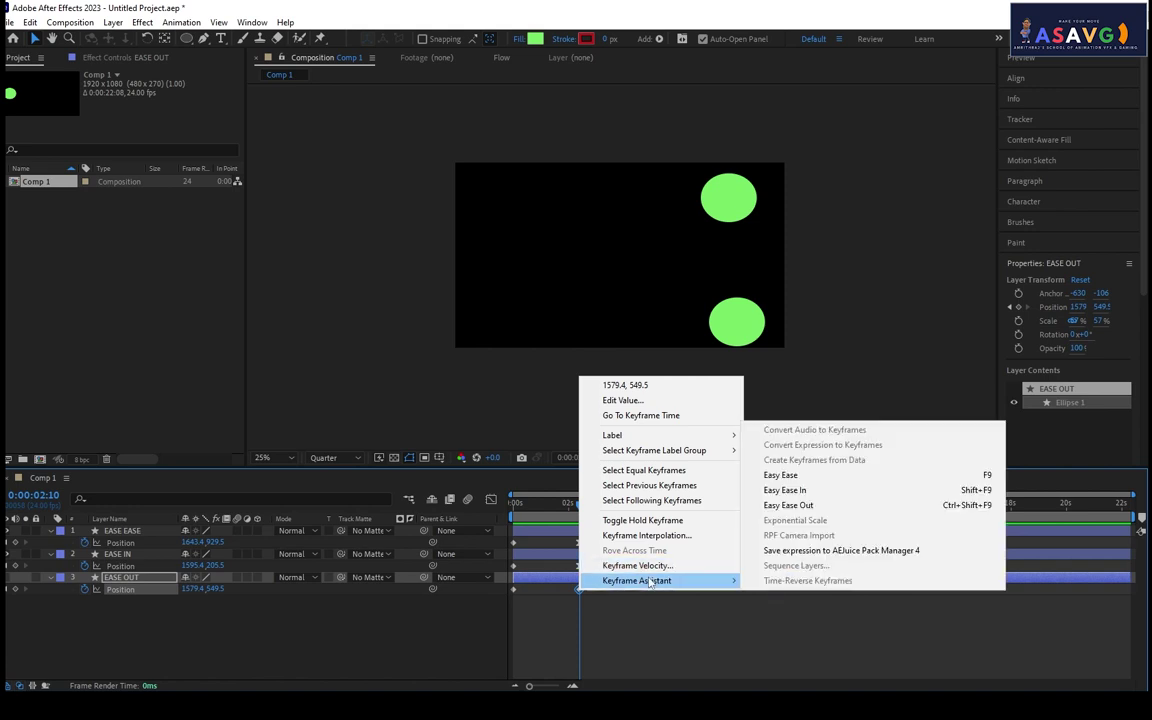
{"action": "left_click", "coordinate": [804, 491]}
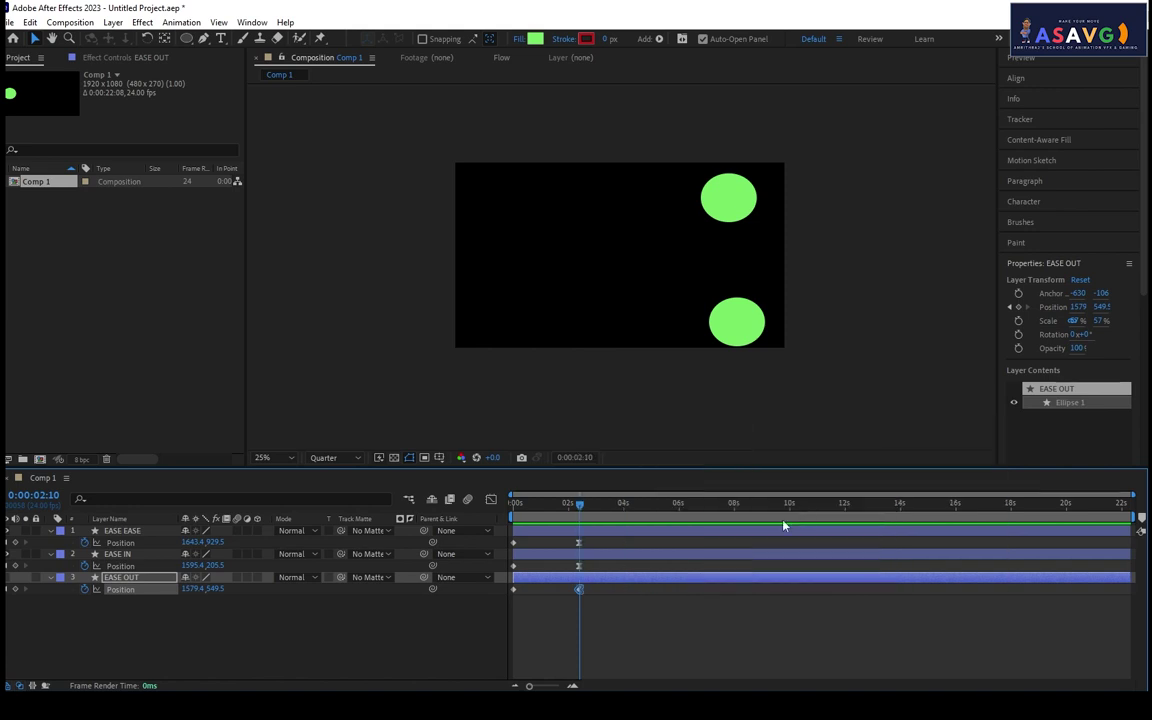
Reapply Easy Ease In to the EASE IN layer's last Position keyframe.
{"action": "left_click", "coordinate": [578, 565]}
{"action": "right_click", "coordinate": [578, 565]}
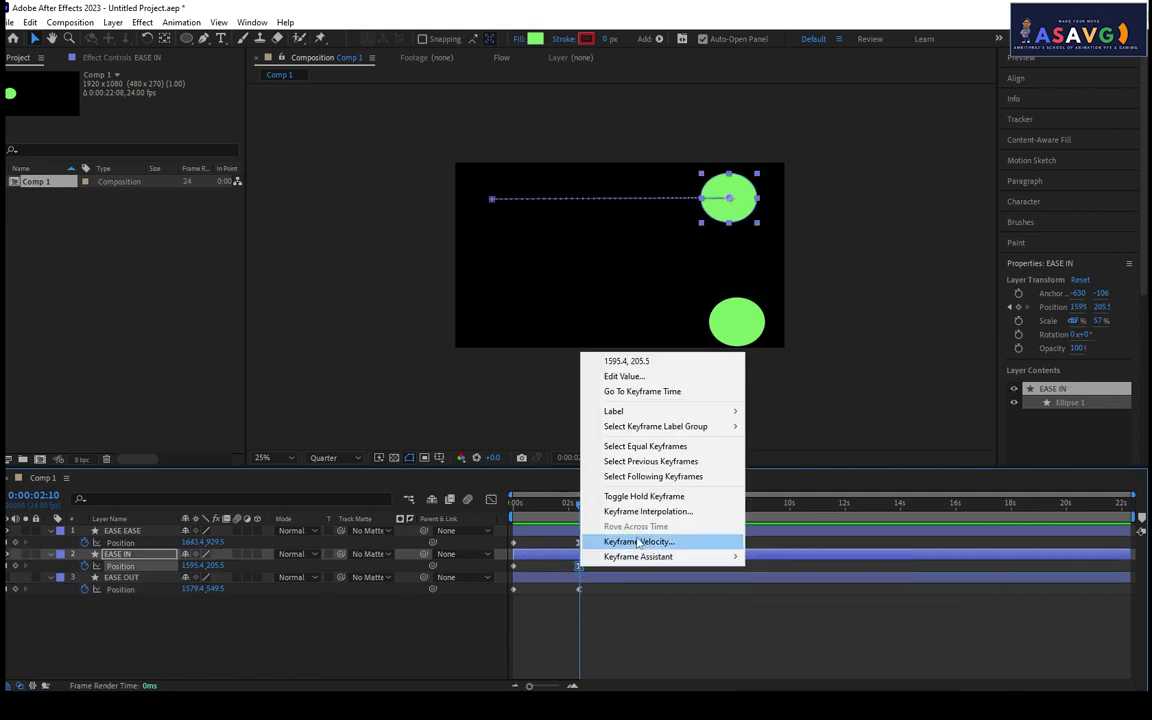
{"action": "mouse_move", "coordinate": [645, 558]}
{"action": "left_click", "coordinate": [788, 616]}
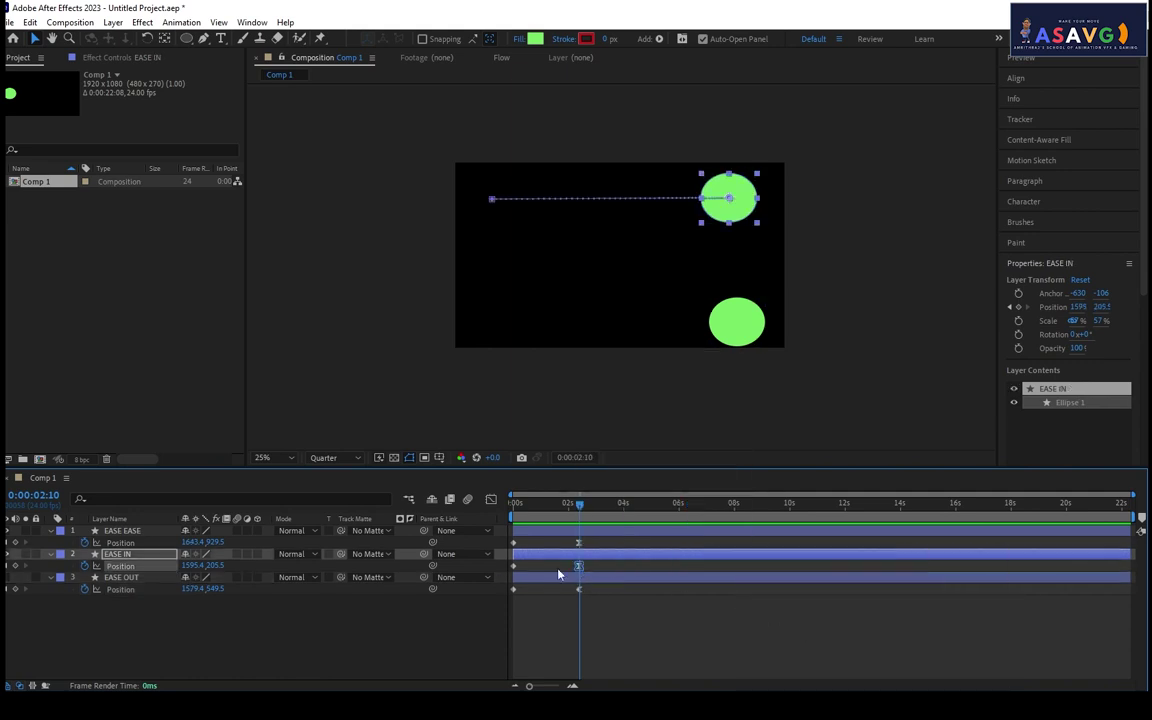
Compare the speed graphs of the EASE IN and EASE OUT layers' last Position keyframes.
{"action": "left_click", "coordinate": [491, 499]}
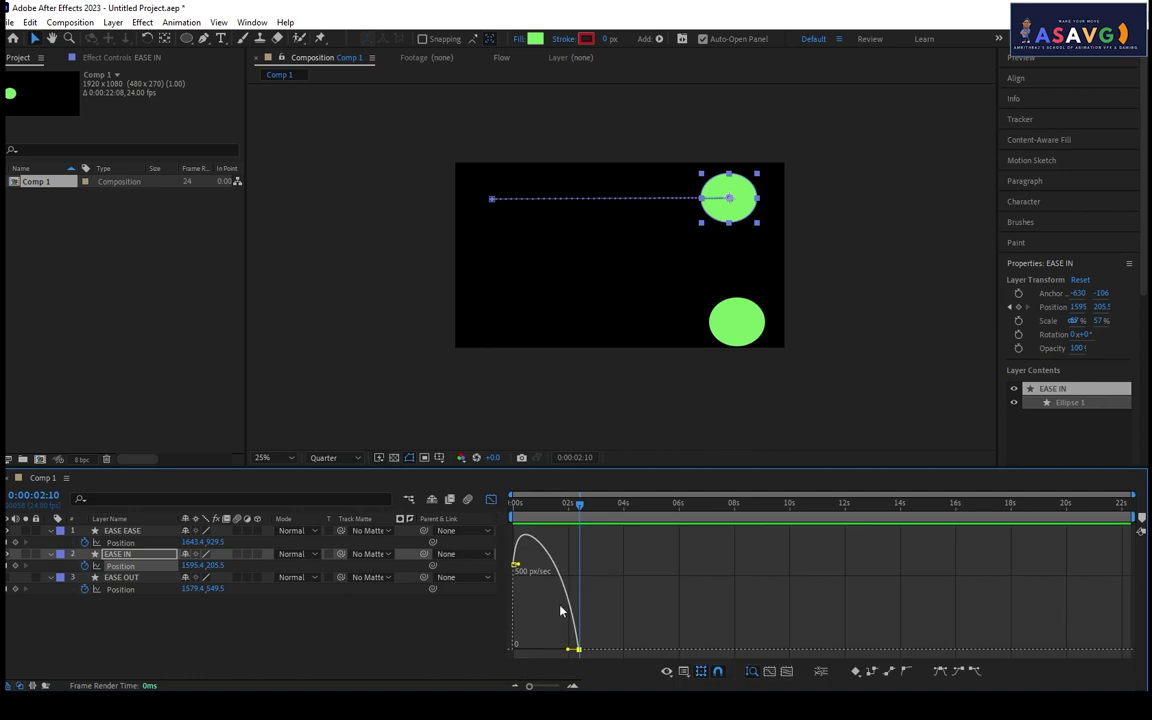
{"action": "left_click", "coordinate": [493, 502]}
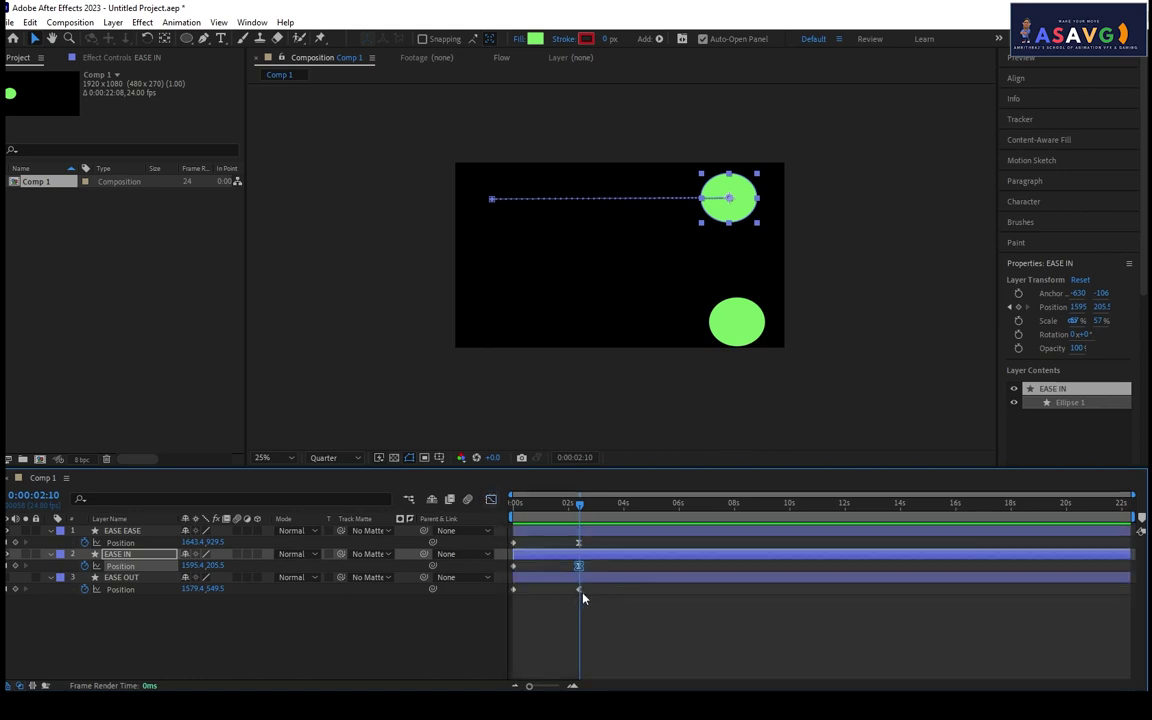
{"action": "left_click", "coordinate": [578, 589]}
{"action": "left_click", "coordinate": [491, 499]}
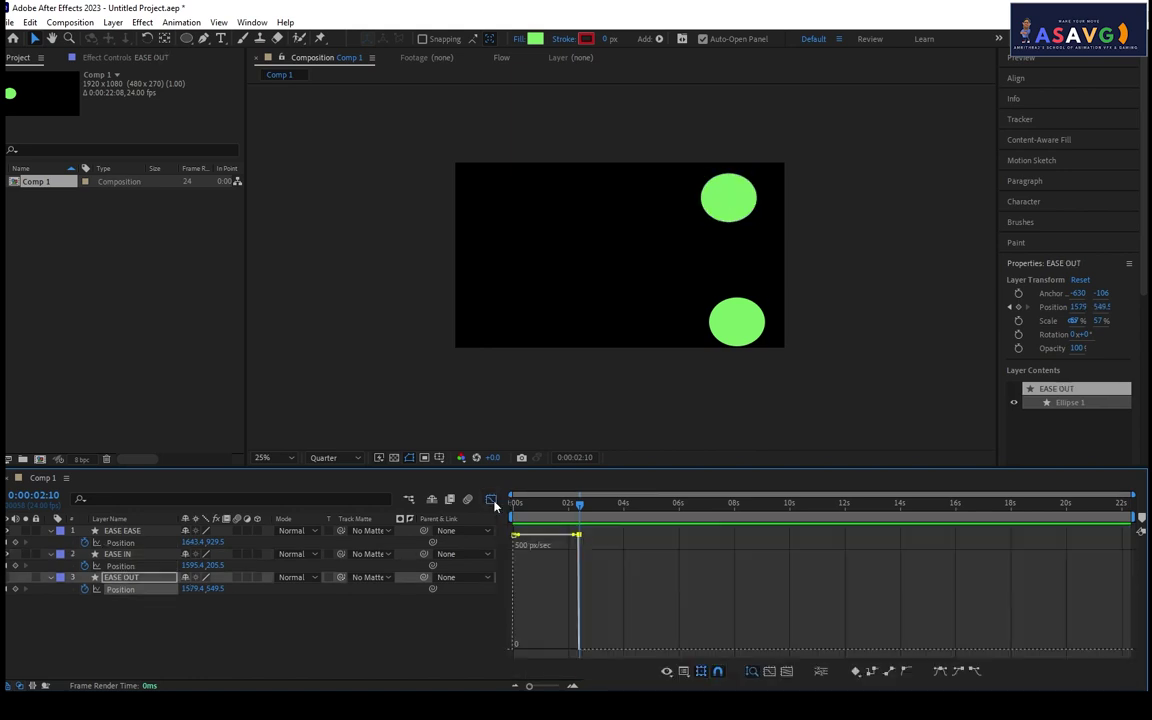
Examine the speed graph of the EASE OUT layer's last Position keyframe against its keyframes in the layer bar view.
{"action": "left_click", "coordinate": [567, 639]}
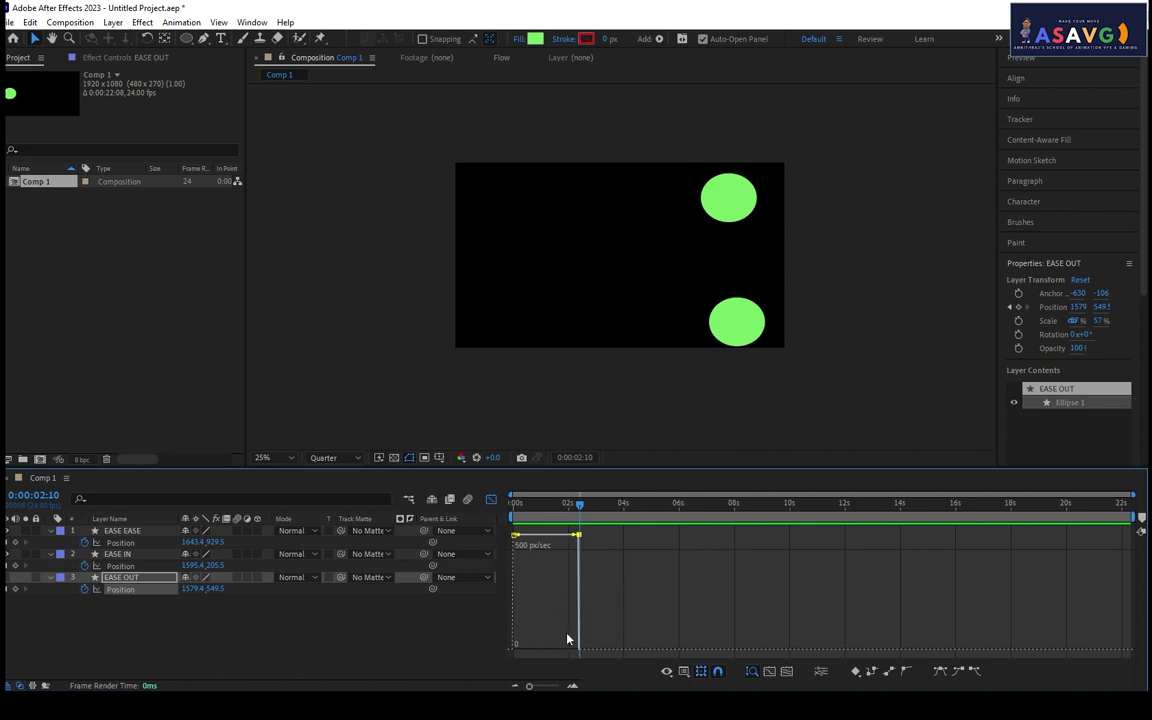
{"action": "left_click", "coordinate": [491, 499]}
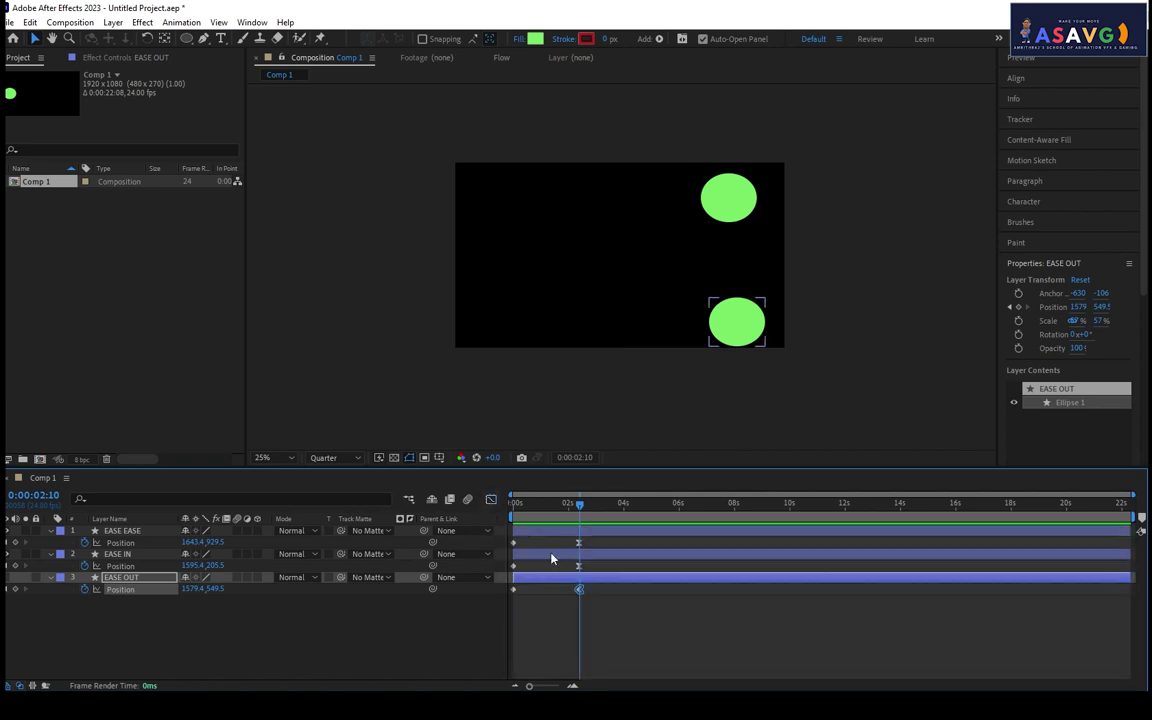
{"action": "left_click", "coordinate": [491, 499]}
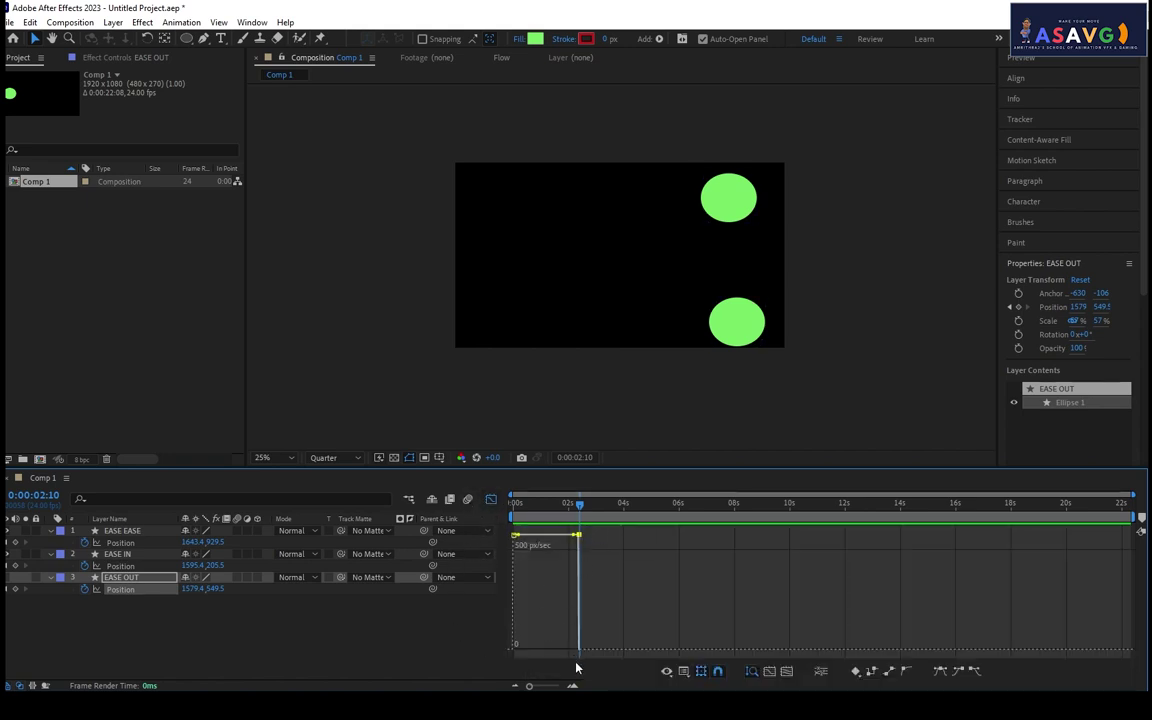
Hide the EASE IN layer and display the speed graph of the EASE EASE layer's last Position keyframe at 0:00:02:09.
{"action": "left_click_drag", "start_coordinate": [505, 513], "coordinate": [230, 518]}
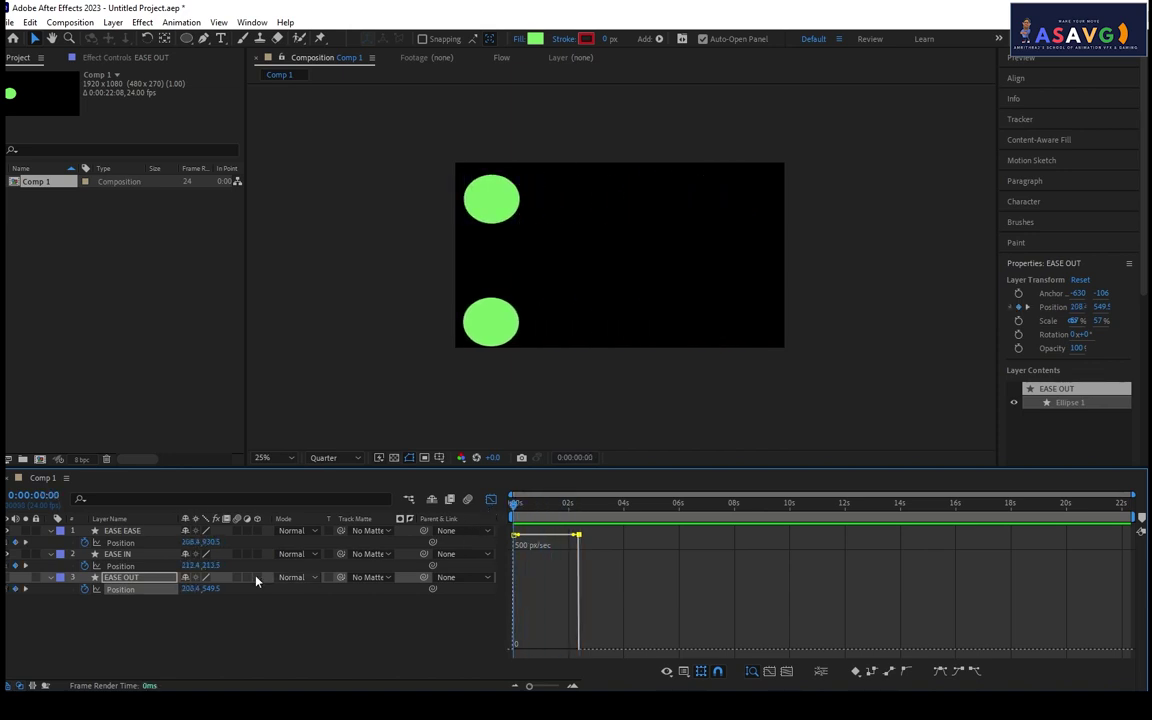
{"action": "left_click", "coordinate": [14, 554]}
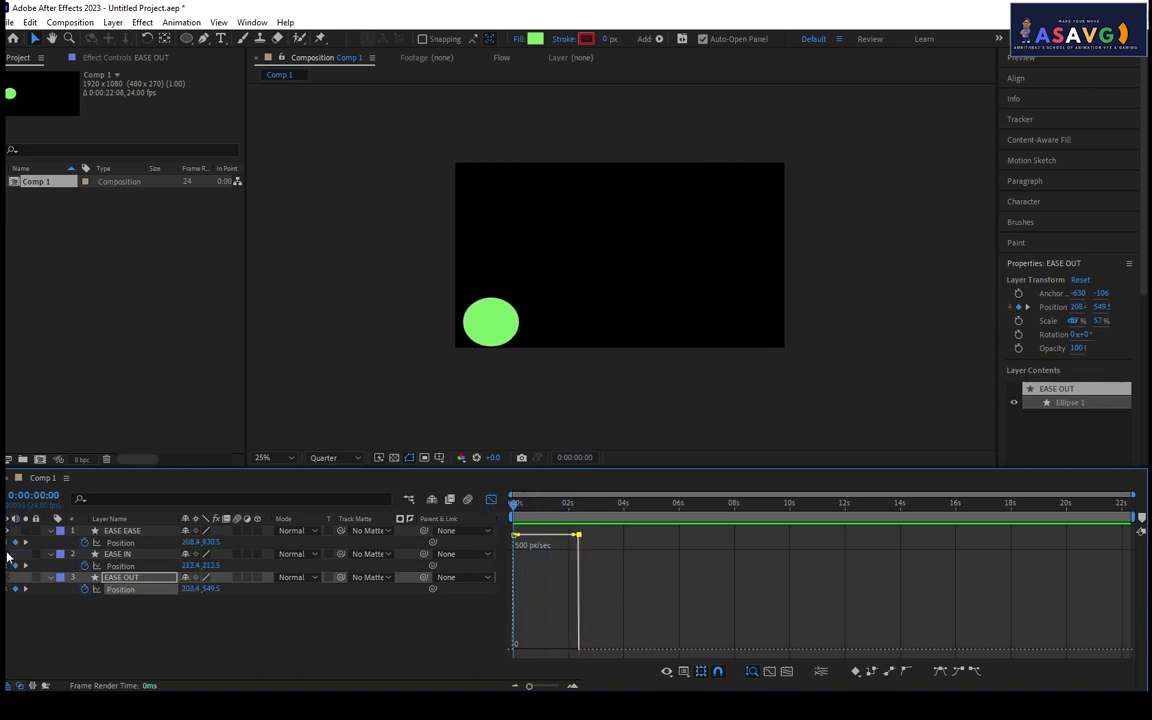
{"action": "left_click", "coordinate": [490, 499]}
{"action": "left_click_drag", "start_coordinate": [514, 505], "coordinate": [579, 518]}
{"action": "left_click", "coordinate": [578, 542]}
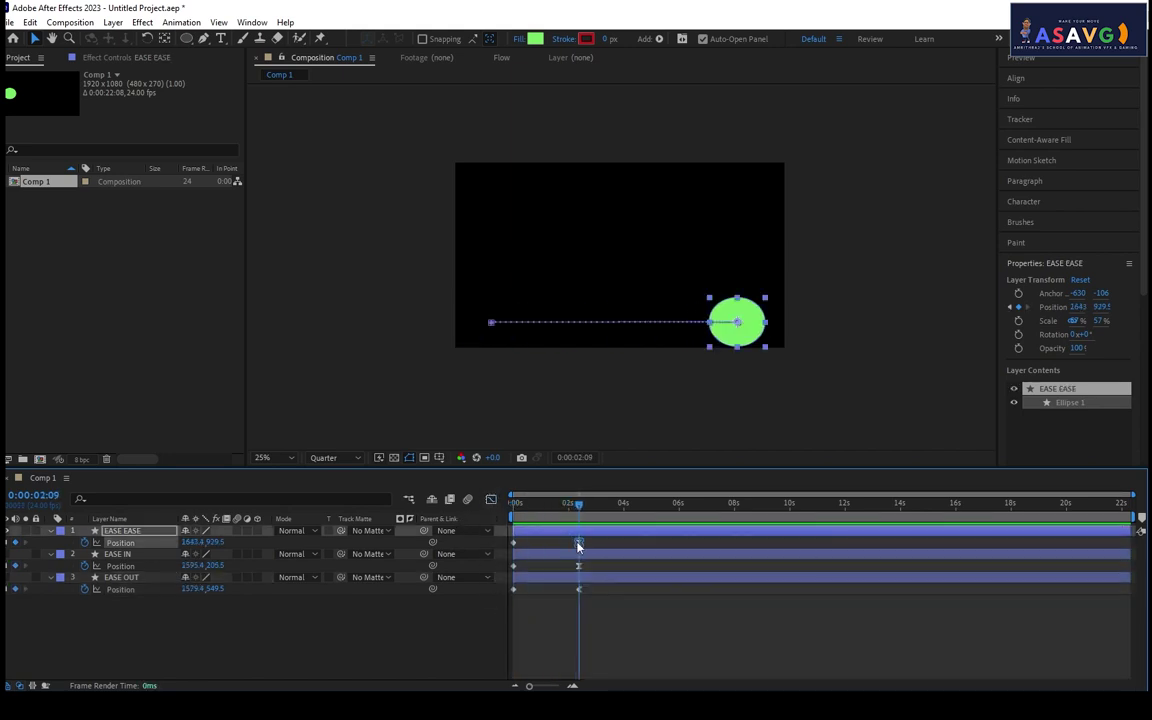
{"action": "left_click", "coordinate": [490, 499]}
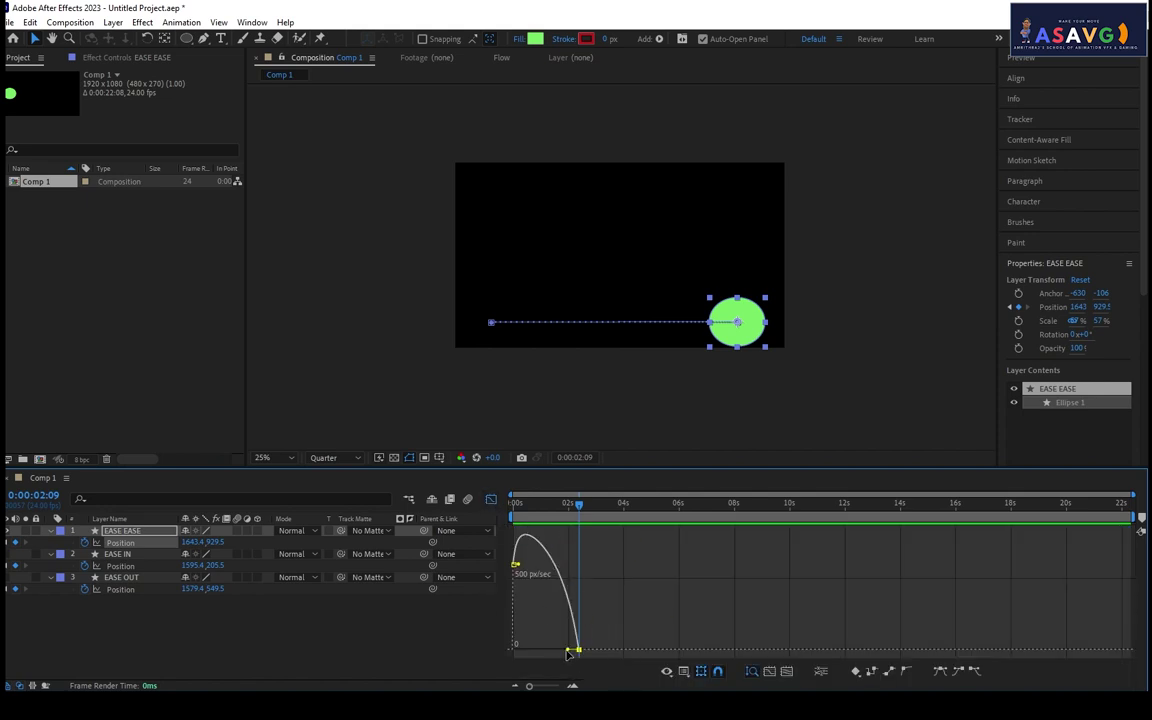
Extend the incoming influence handle of EASE EASE's last Position keyframe to about halfway along the motion, and preview from the start.
{"action": "mouse_move", "coordinate": [563, 653]}
{"action": "left_mouse_down"}
{"action": "mouse_move", "coordinate": [533, 652]}
{"action": "mouse_move", "coordinate": [545, 651]}
{"action": "left_mouse_up"}
{"action": "left_click_drag", "start_coordinate": [578, 513], "coordinate": [531, 510]}
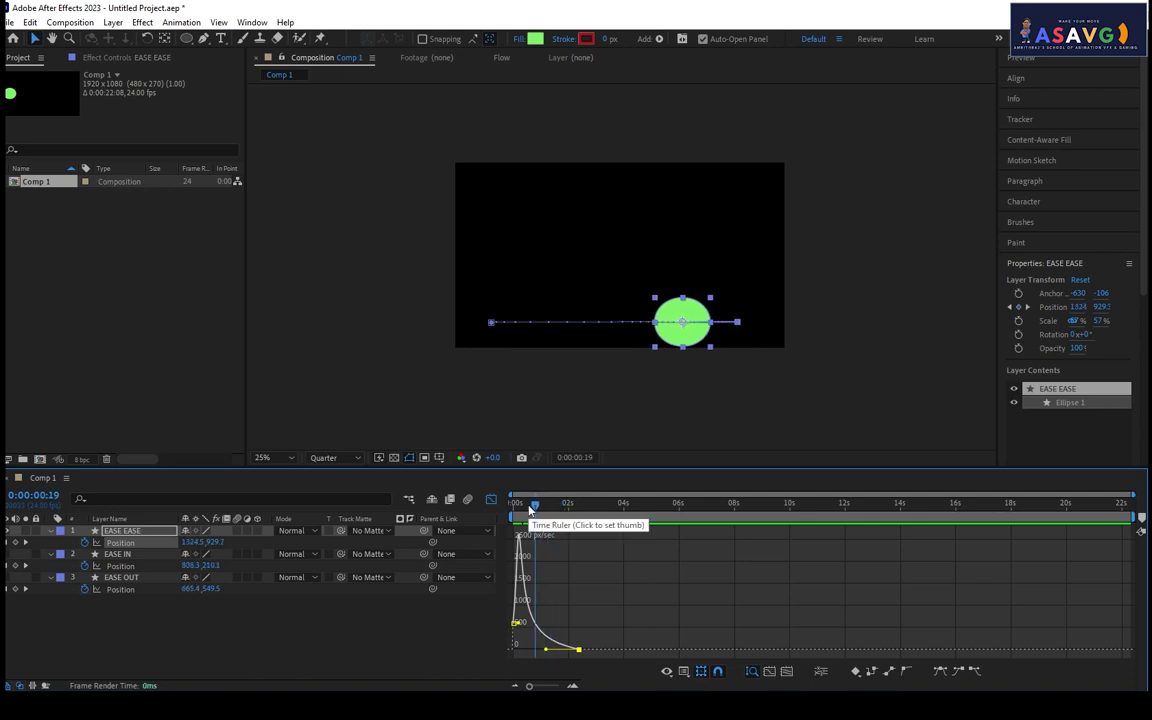
{"action": "key", "text": "Home"}
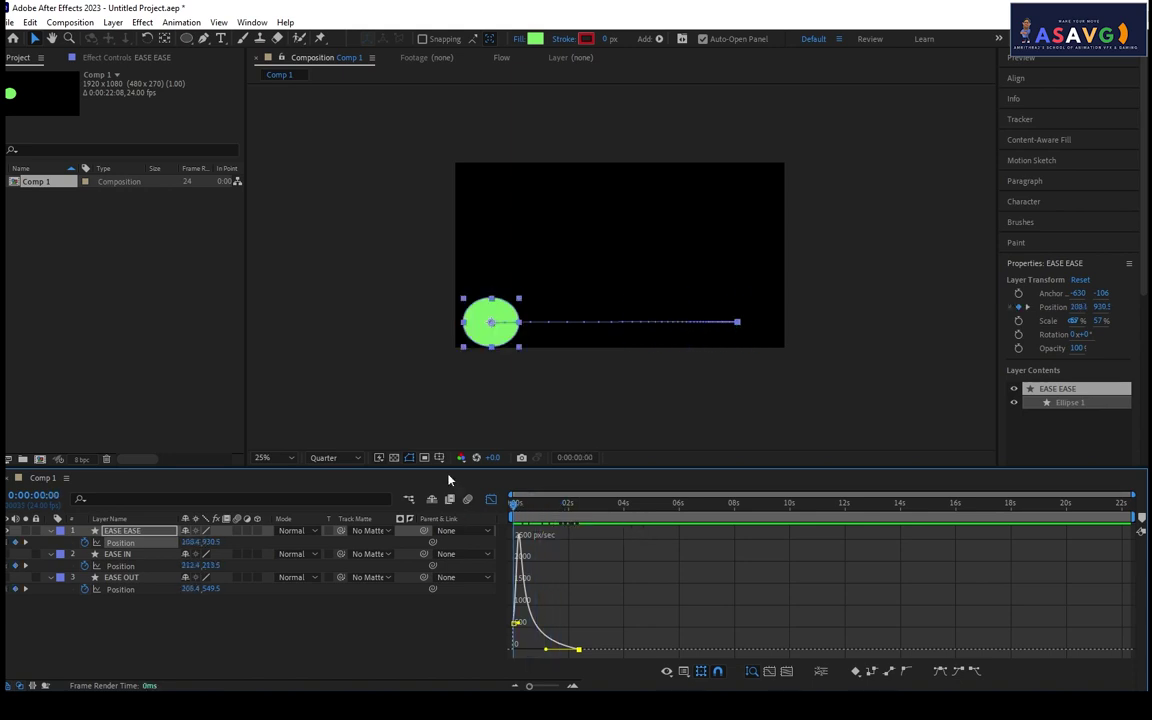
{"action": "key", "text": "space"}
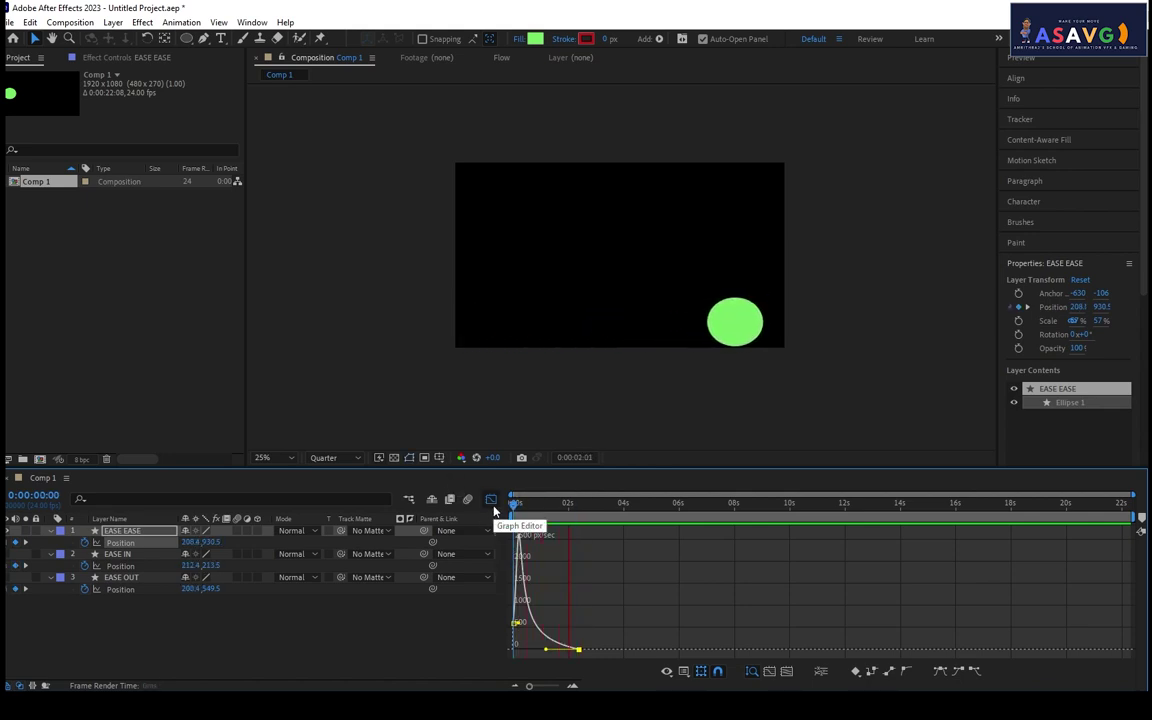
{"action": "key", "text": "space"}
Fit the EASE EASE speed graph to the view and lower its first Position keyframe to zero speed at frame 1.
{"action": "left_click", "coordinate": [769, 671]}
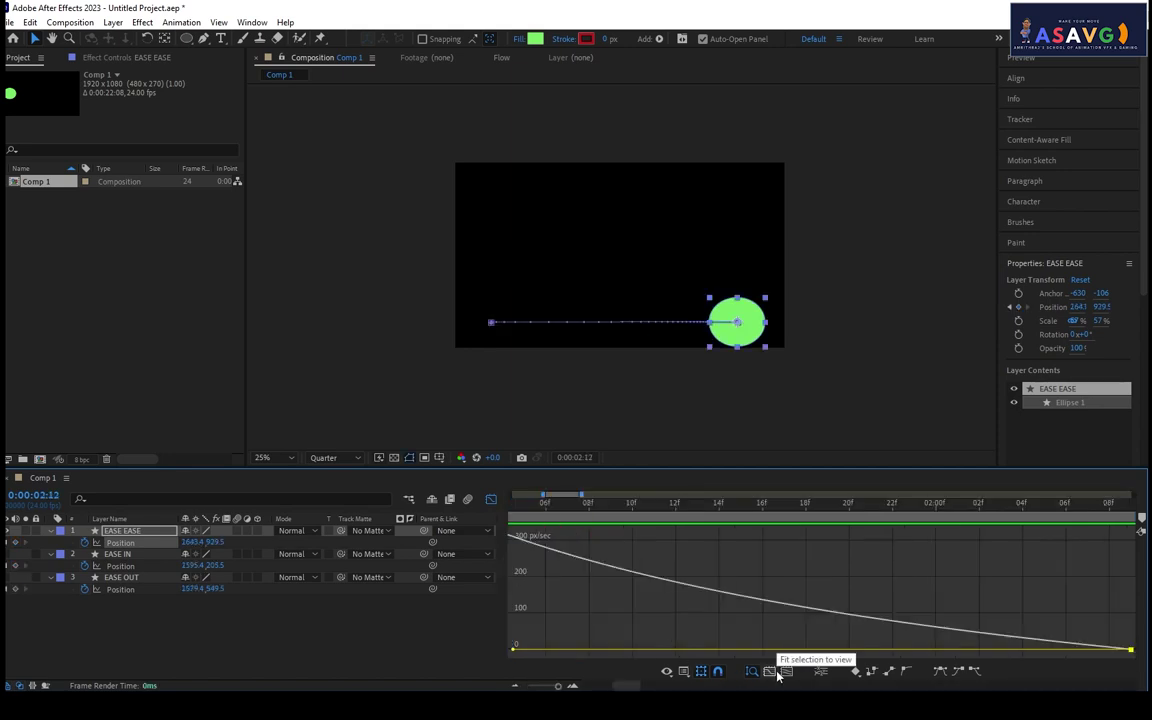
{"action": "left_click", "coordinate": [786, 672]}
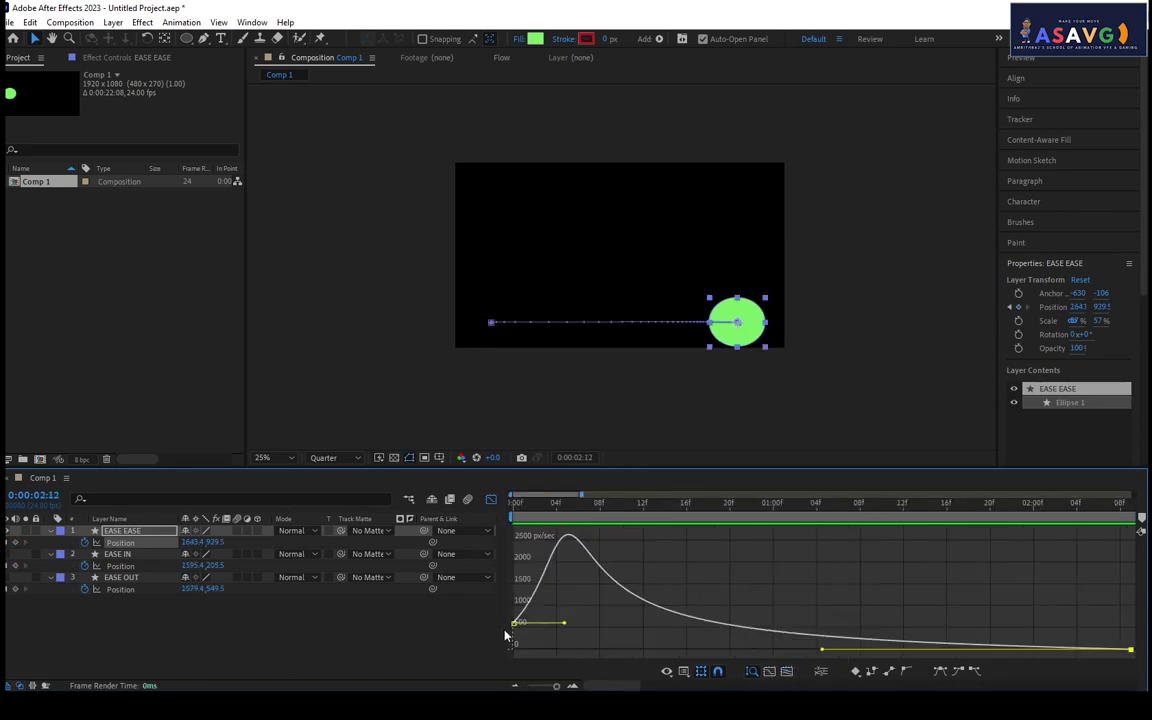
{"action": "left_click", "coordinate": [770, 671]}
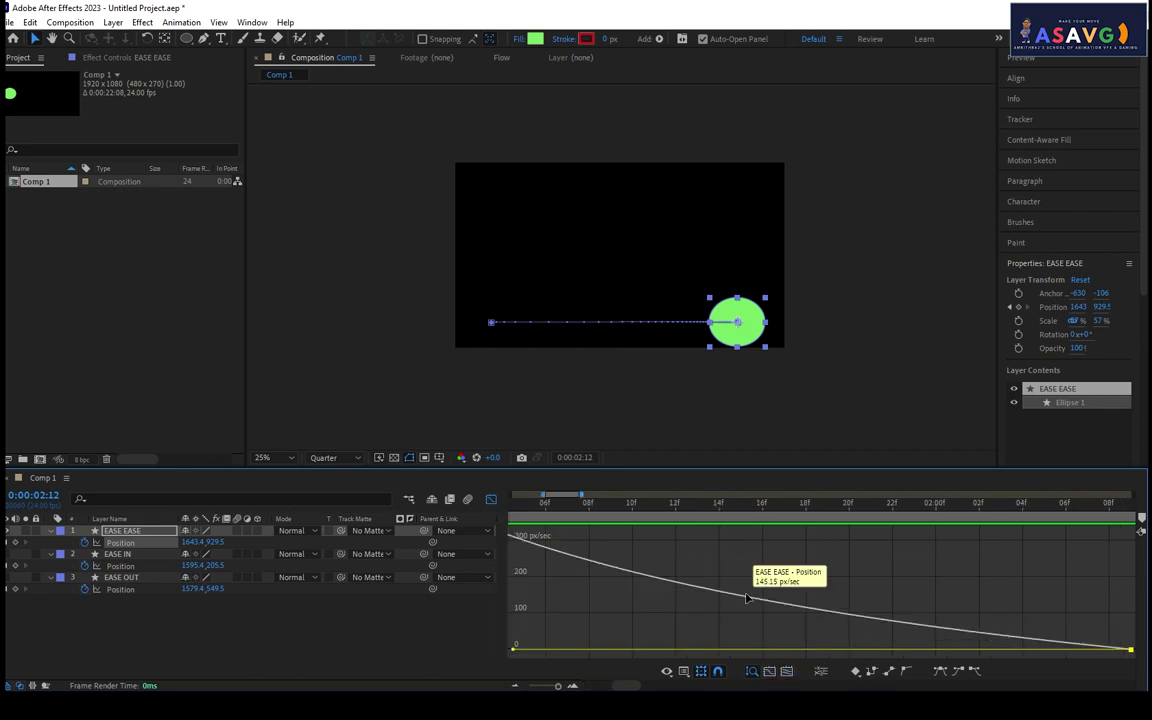
{"action": "left_click_drag", "start_coordinate": [726, 606], "coordinate": [848, 597]}
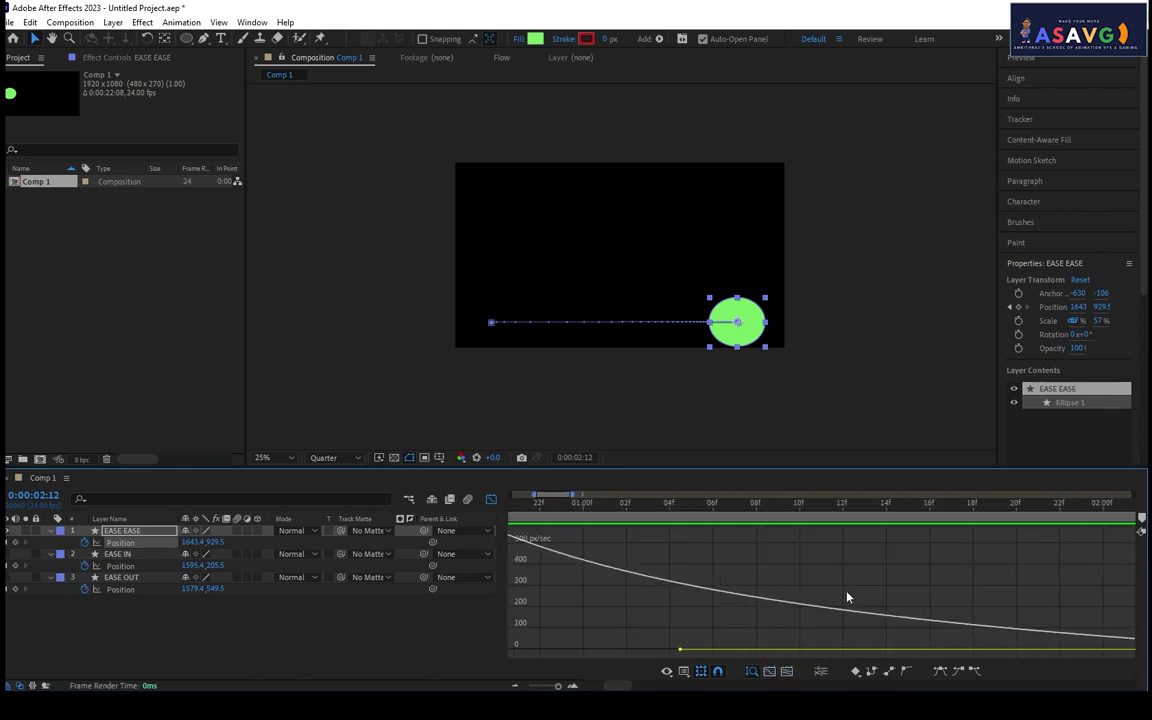
{"action": "left_click", "coordinate": [785, 672]}
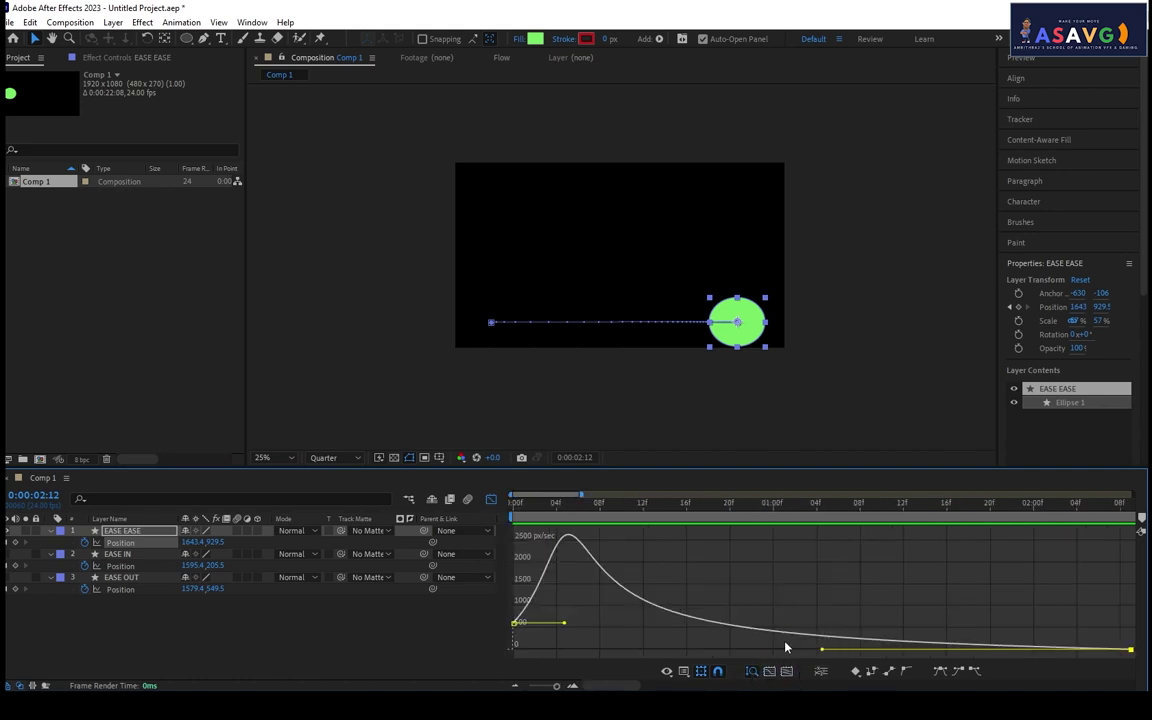
{"action": "left_click_drag", "start_coordinate": [822, 650], "coordinate": [818, 652]}
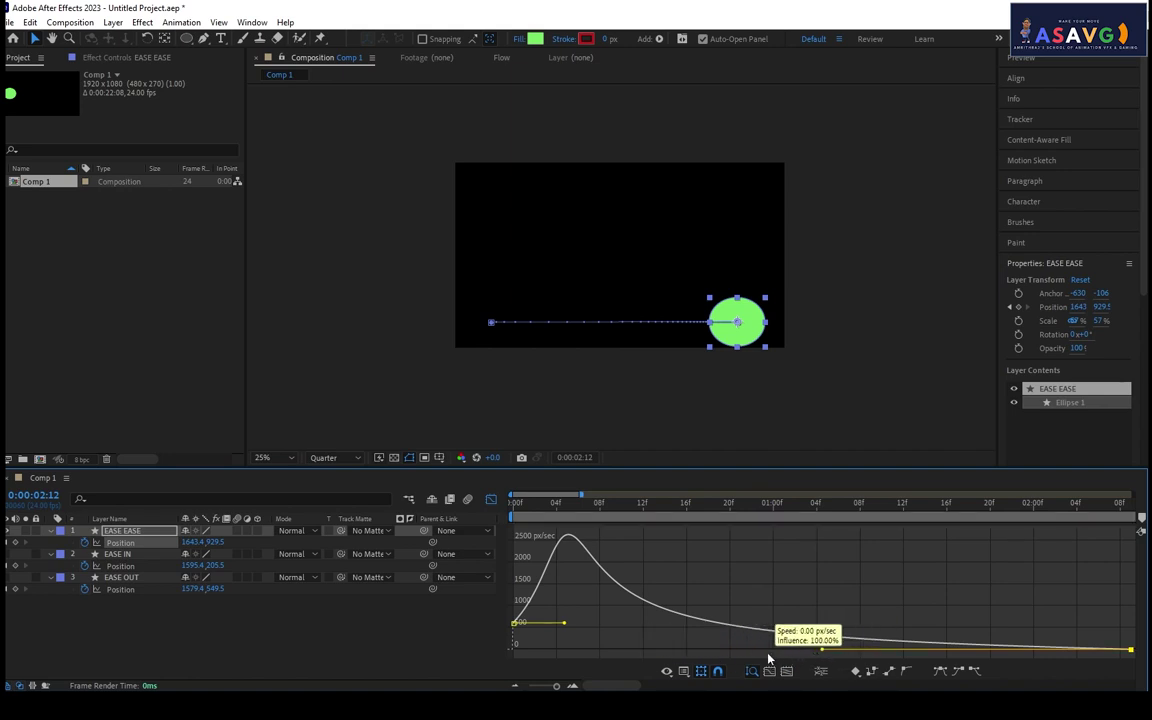
{"action": "left_click_drag", "start_coordinate": [513, 622], "coordinate": [526, 652]}
Preview the EASE EASE ellipse's motion twice with its reshaped speed curve.
{"action": "key", "text": "space"}
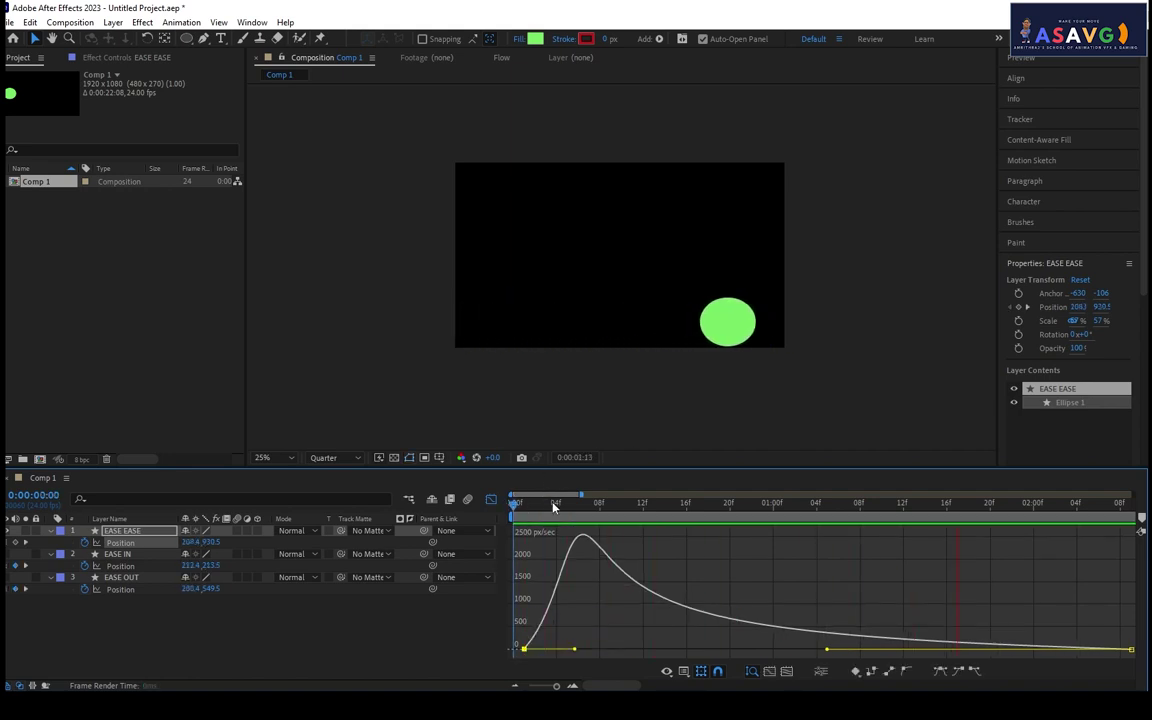
{"action": "key", "text": "space"}
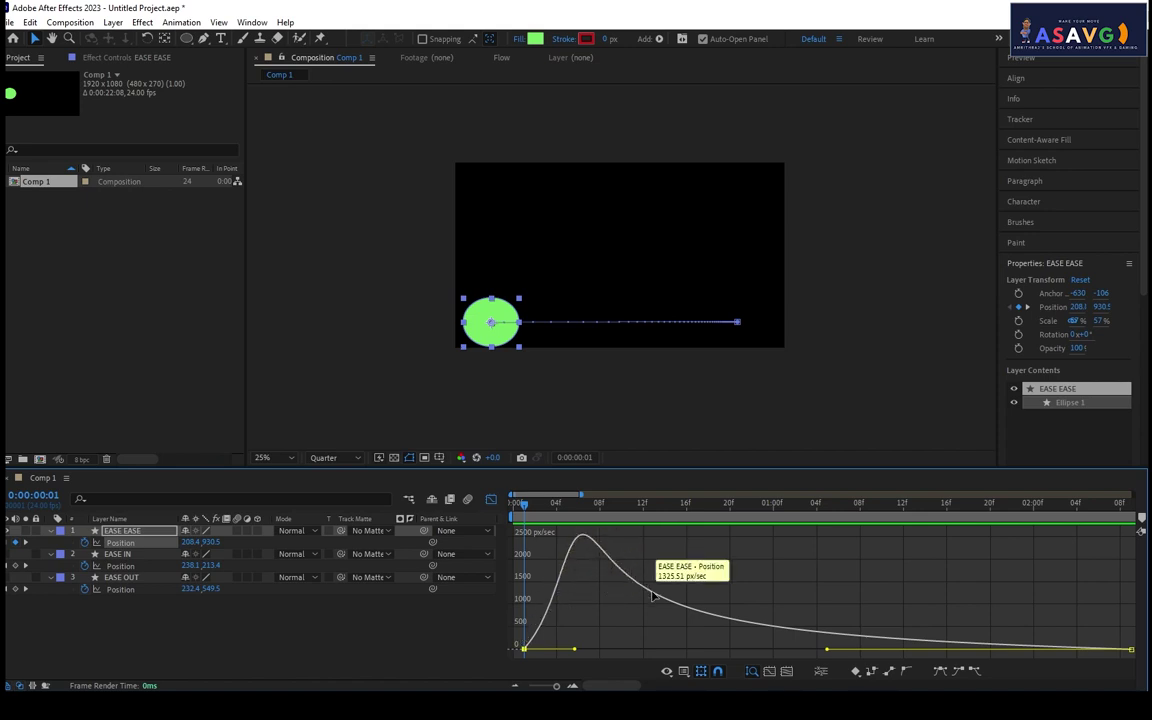
{"action": "key", "text": "space"}
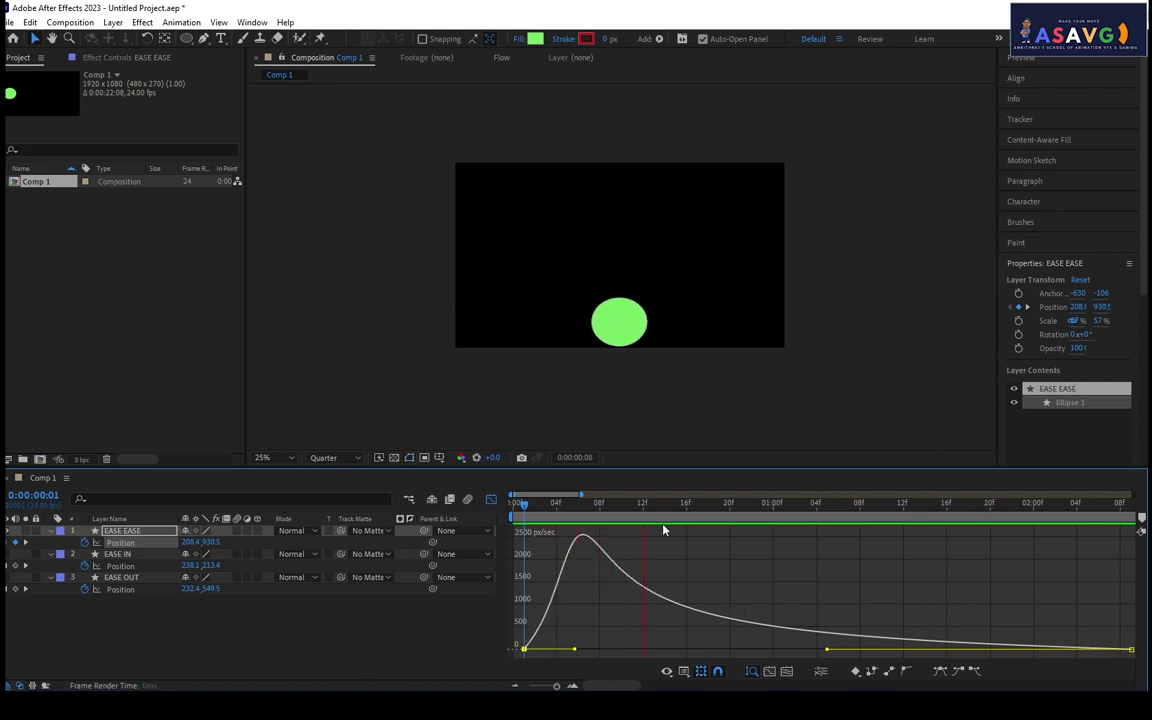
{"action": "key", "text": "space"}
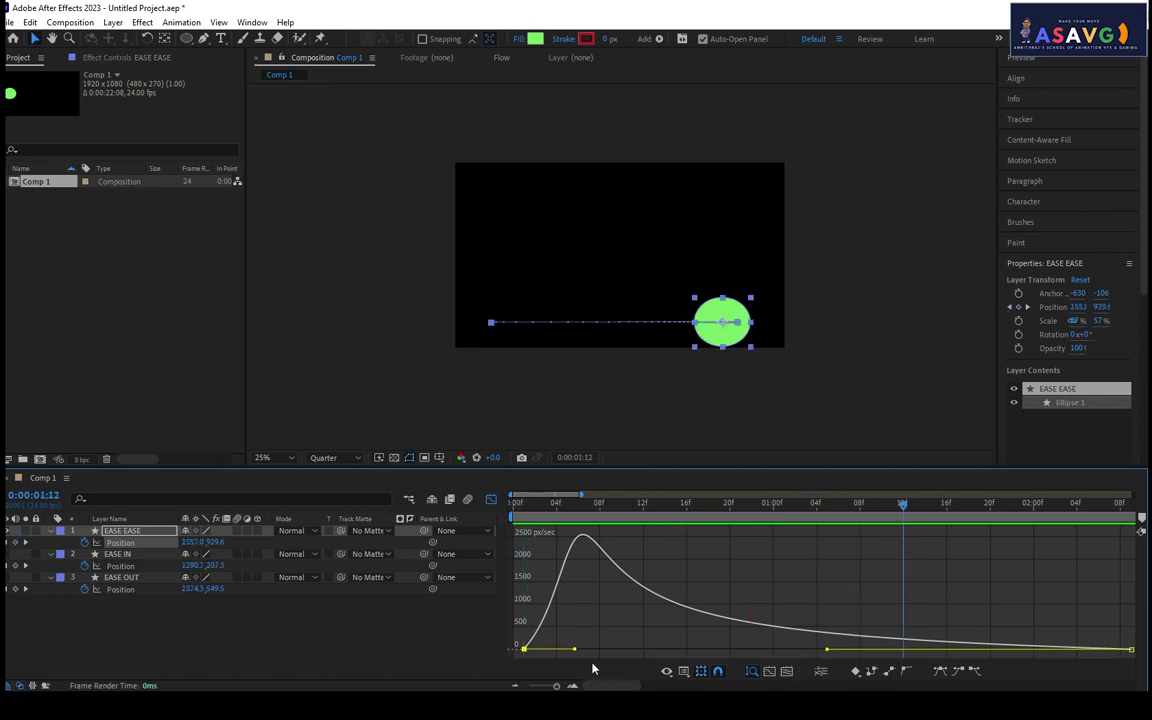
Try extending EASE EASE's first keyframe influence handle to meet the last keyframe's handle, and preview the sharp speed peak.
{"action": "left_click_drag", "start_coordinate": [577, 652], "coordinate": [826, 654]}
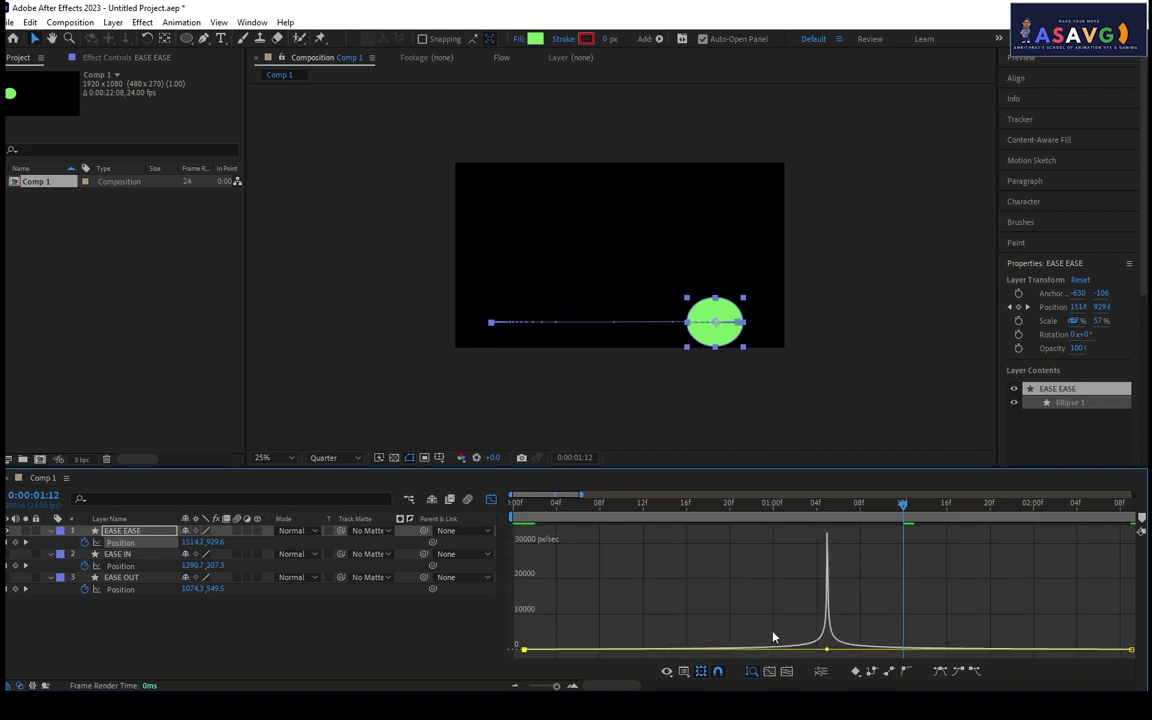
{"action": "key", "text": "space"}
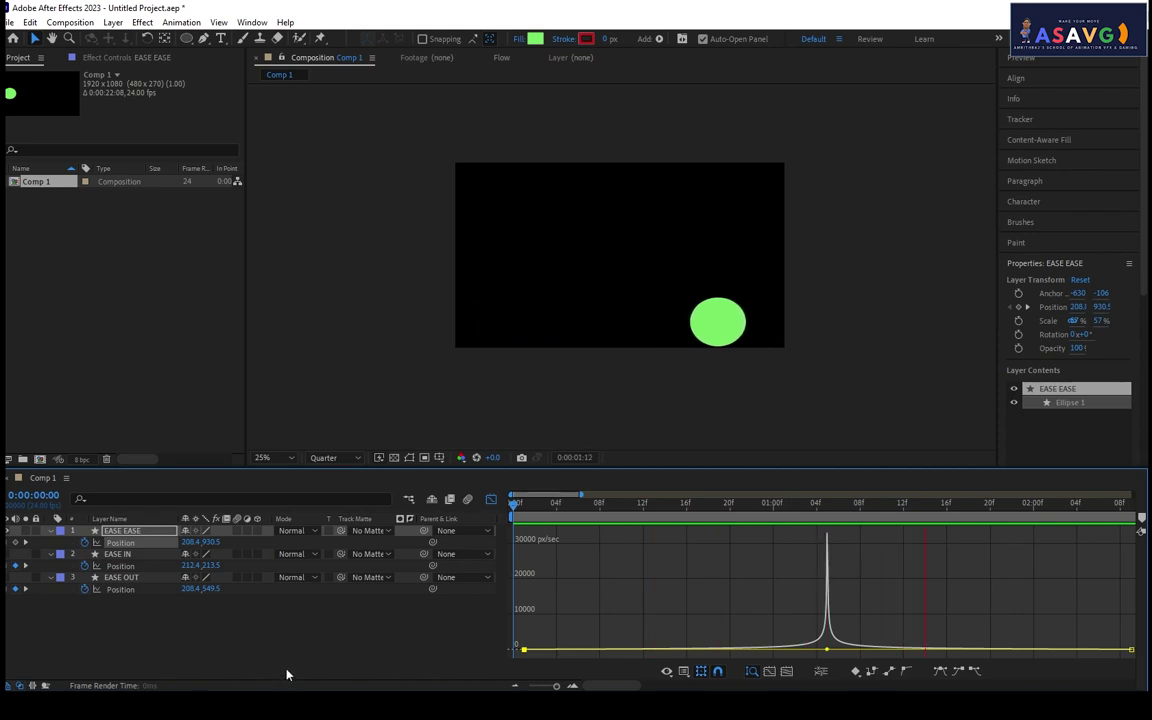
{"action": "left_click_drag", "start_coordinate": [717, 506], "coordinate": [925, 510]}
{"action": "key", "text": "Home"}
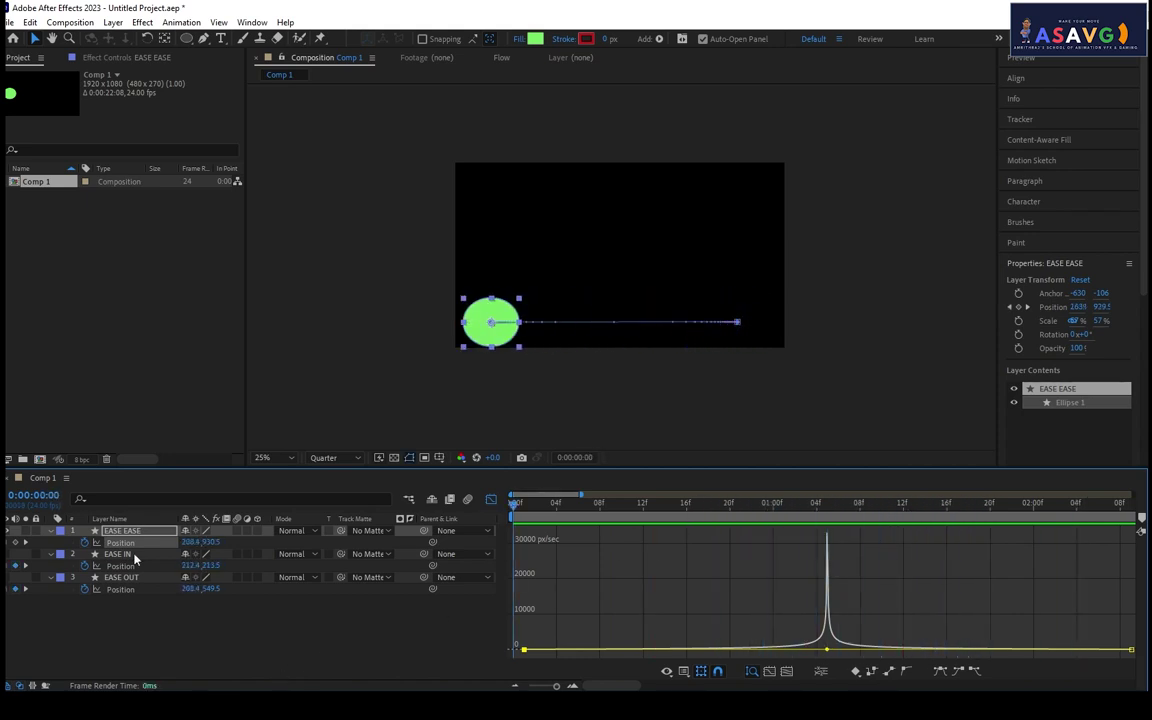
{"action": "key", "text": "space"}
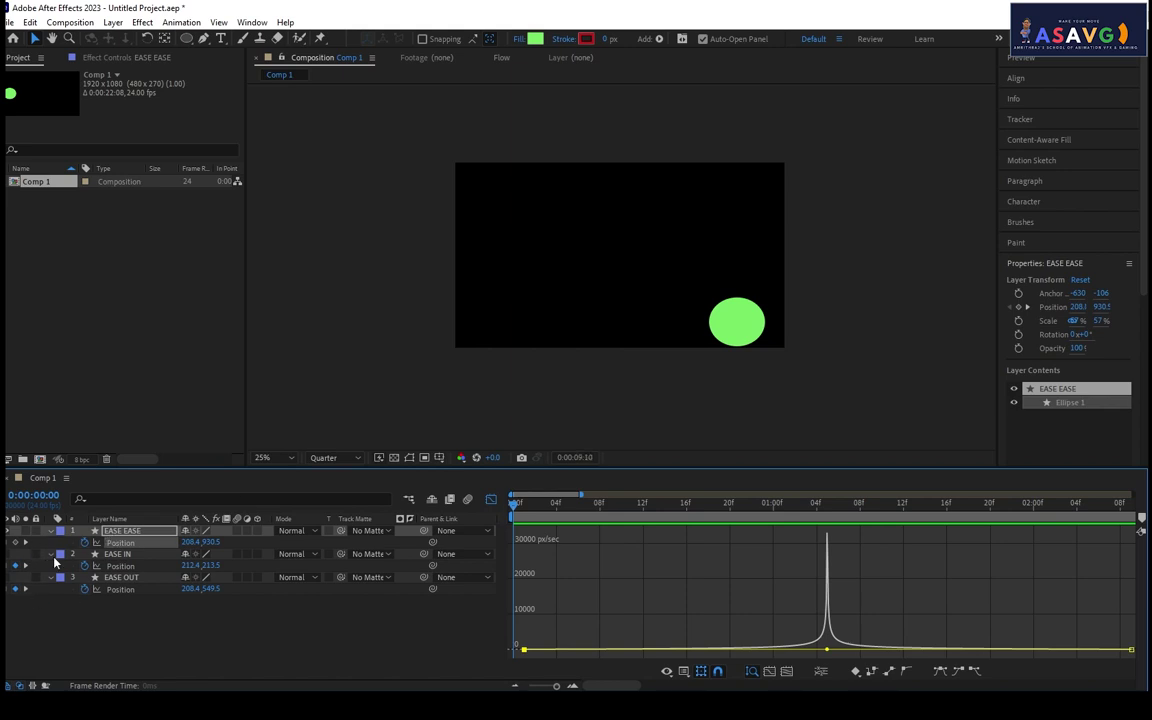
Undo the handle extension on the EASE EASE layer's first Position keyframe.
{"action": "left_click", "coordinate": [798, 648]}
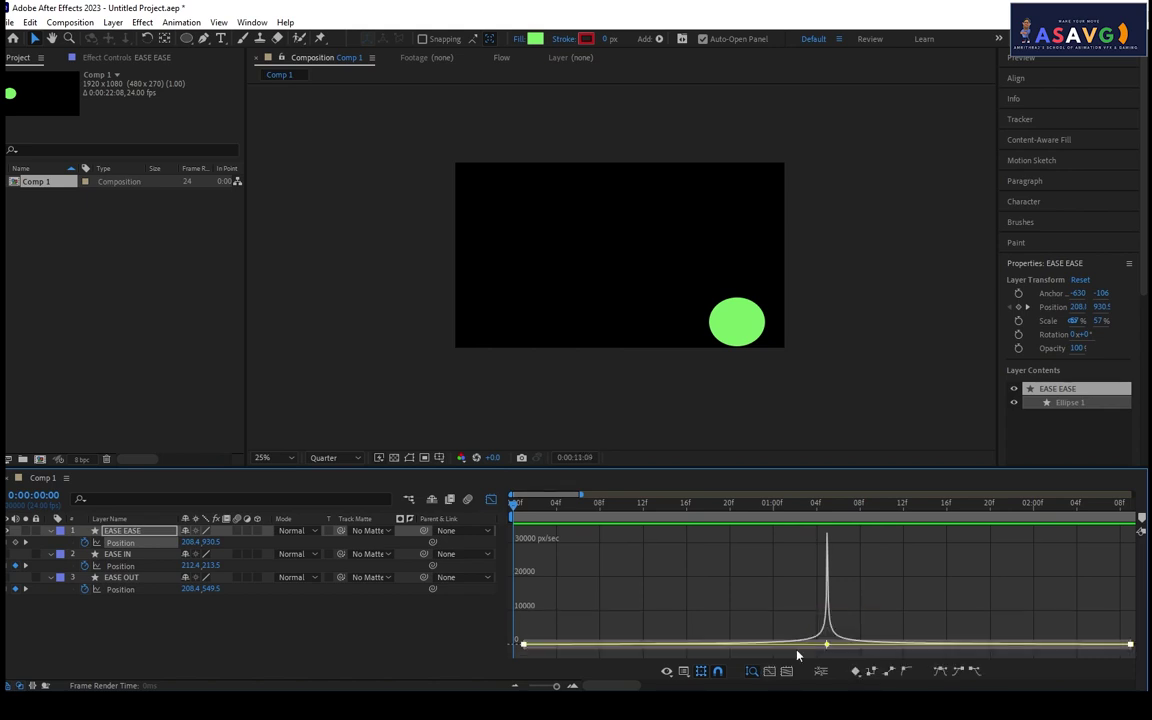
{"action": "mouse_move", "coordinate": [523, 645]}
{"action": "left_mouse_down"}
{"action": "mouse_move", "coordinate": [590, 645]}
{"action": "mouse_move", "coordinate": [540, 645]}
{"action": "left_mouse_up"}
{"action": "key", "text": "ctrl+z"}
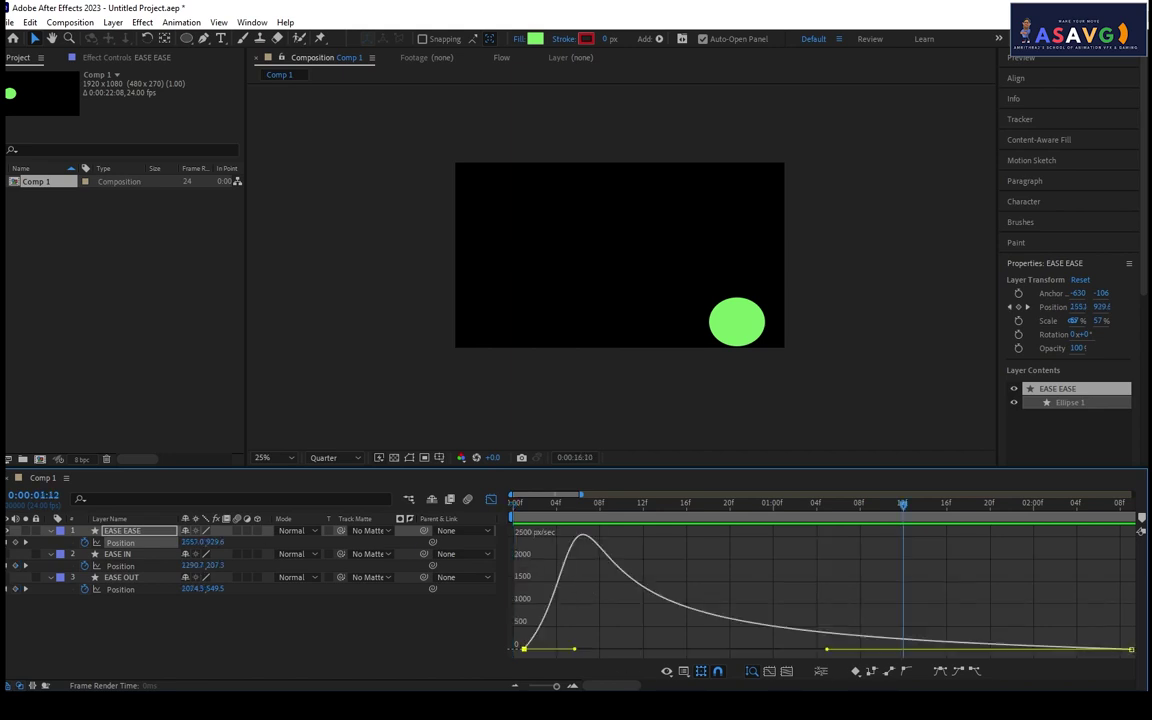
Show only the EASE IN layer, return to 0:00:00:00 and switch from the graph to the layer bar view.
{"action": "left_click", "coordinate": [117, 554]}
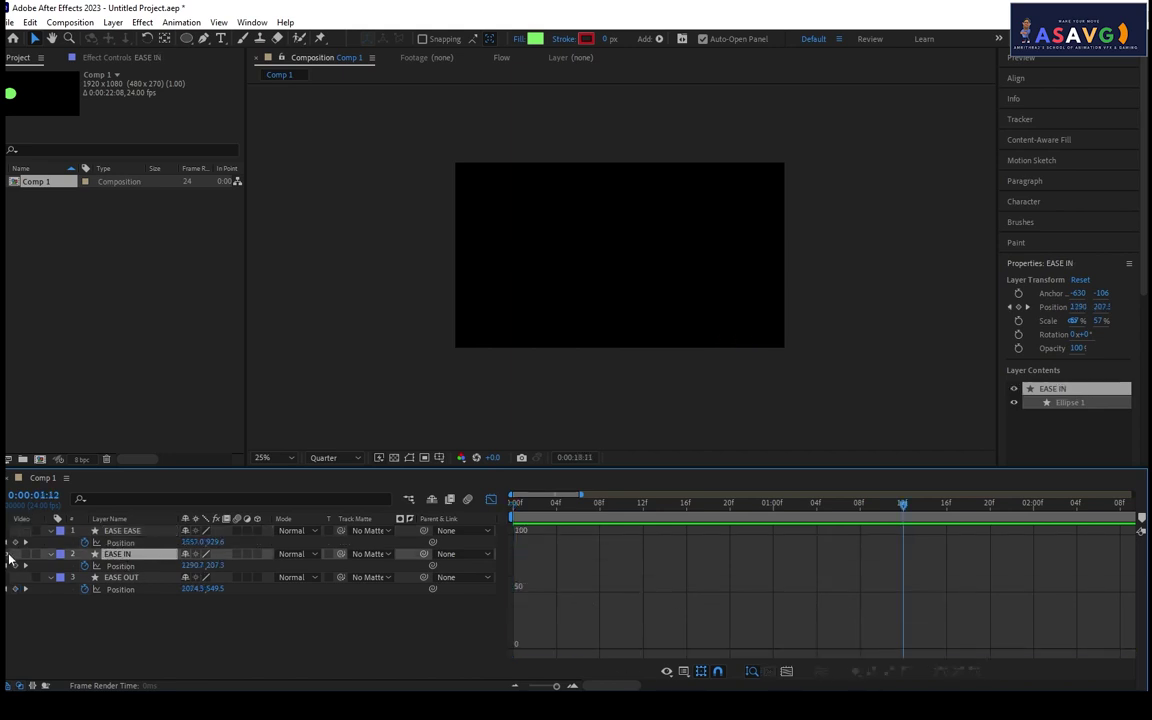
{"action": "left_click_drag", "start_coordinate": [640, 503], "coordinate": [610, 503]}
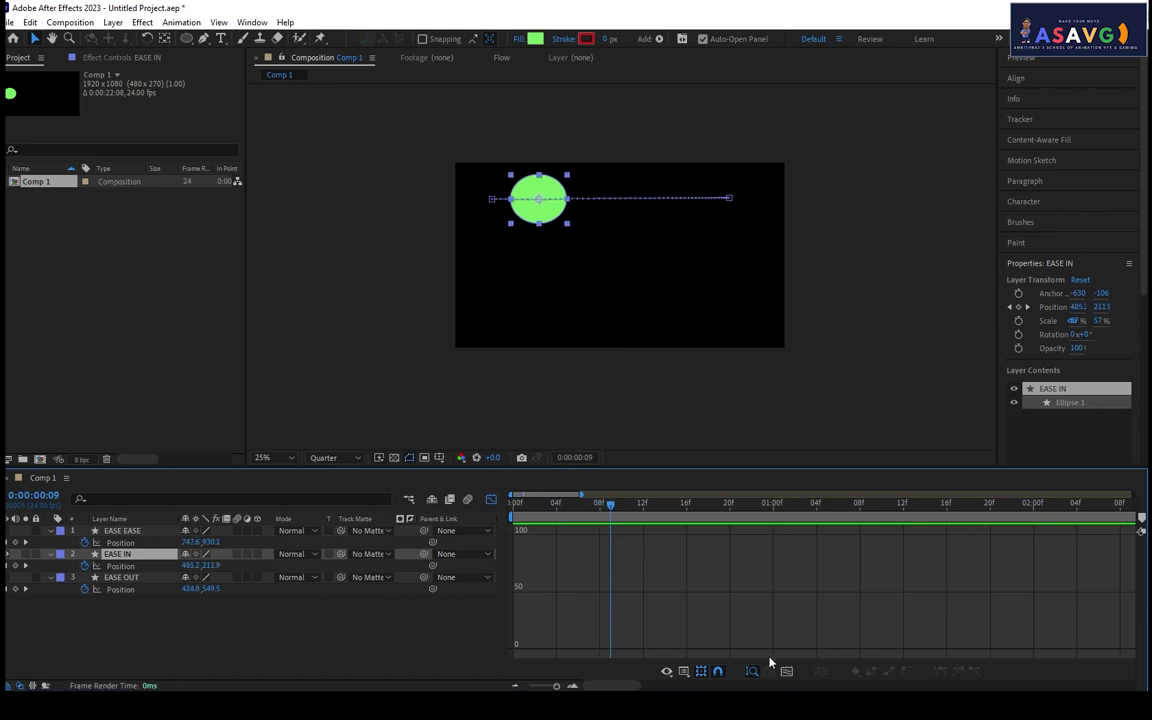
{"action": "left_click", "coordinate": [787, 672]}
{"action": "left_click", "coordinate": [547, 503]}
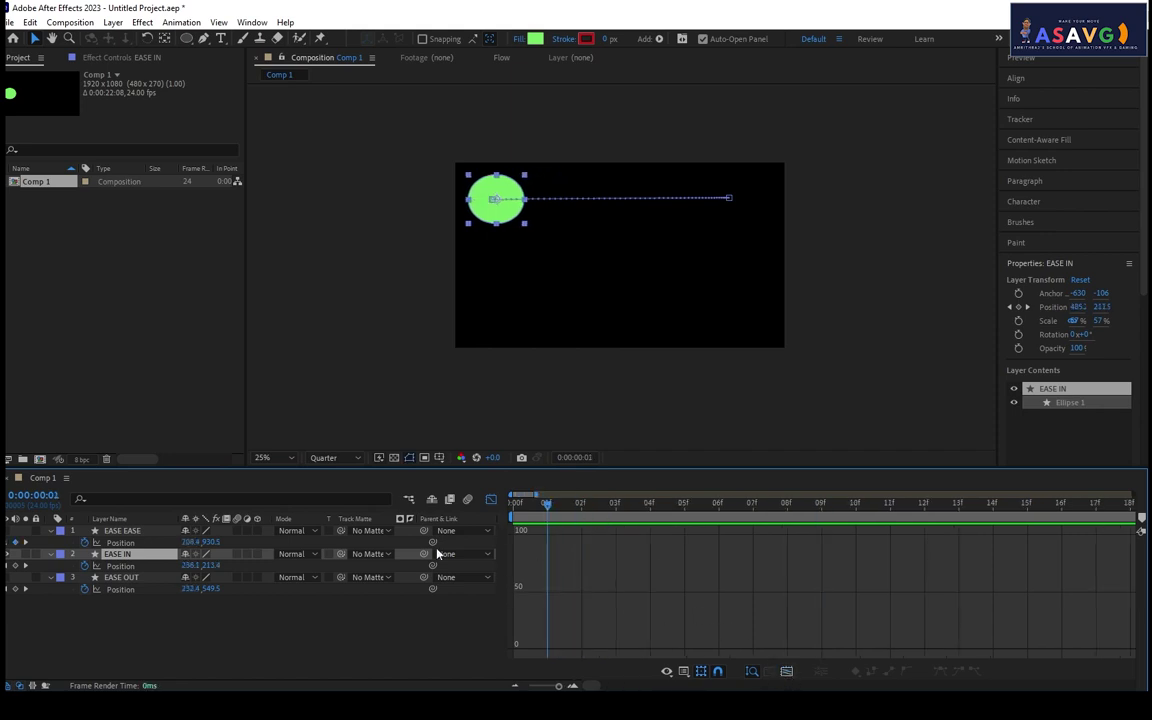
{"action": "left_click", "coordinate": [490, 499]}
{"action": "key", "text": "space"}
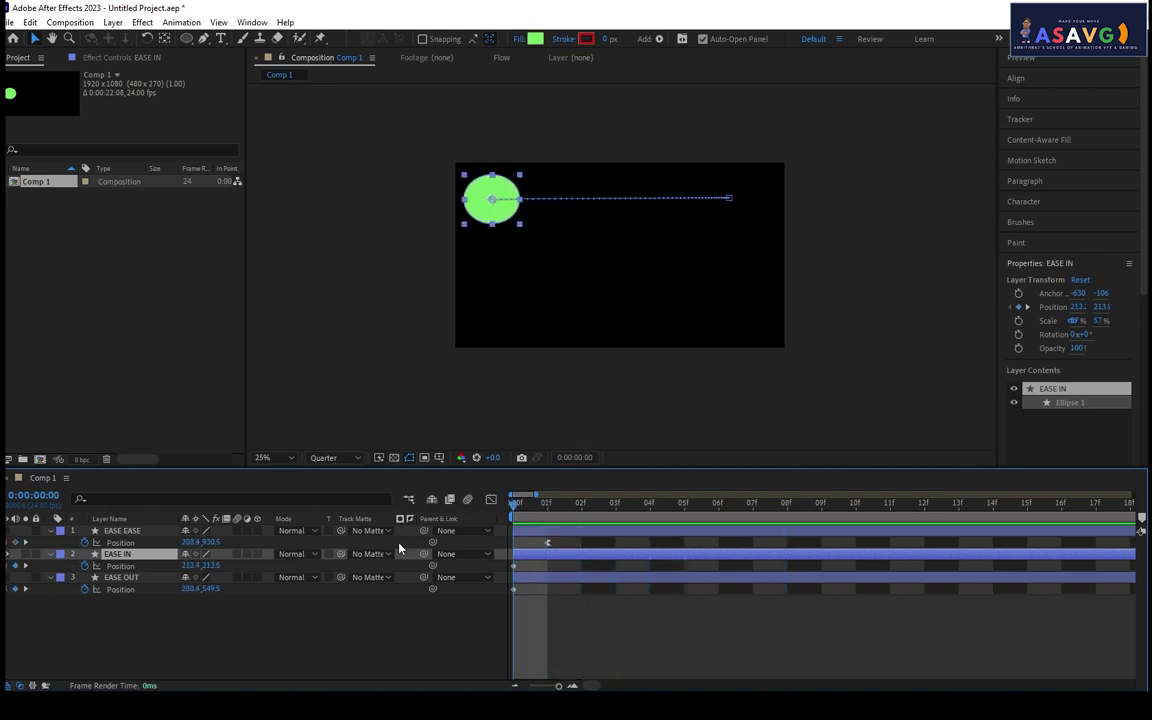
Display the speed graph of the EASE IN layer's last Position keyframe with the playhead at 0:00:02:09.
{"action": "left_click_drag", "start_coordinate": [511, 510], "coordinate": [464, 568]}
{"action": "left_click_drag", "start_coordinate": [558, 686], "coordinate": [539, 686]}
{"action": "left_click", "coordinate": [610, 567]}
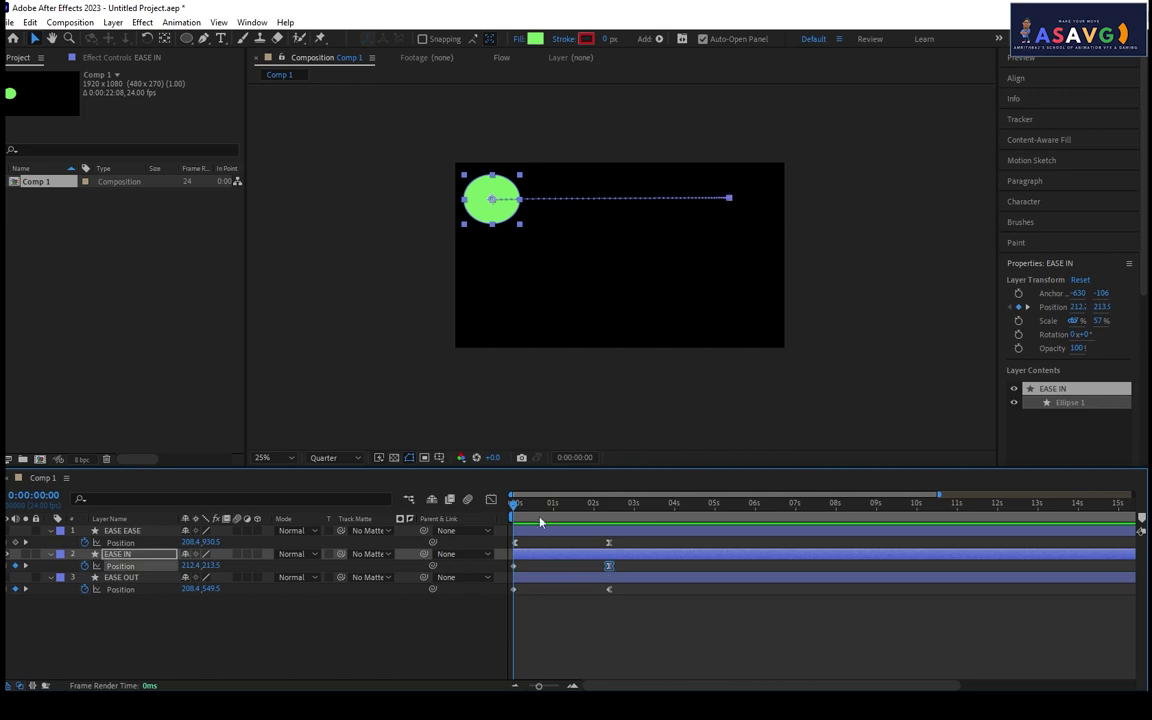
{"action": "left_click_drag", "start_coordinate": [515, 507], "coordinate": [610, 514]}
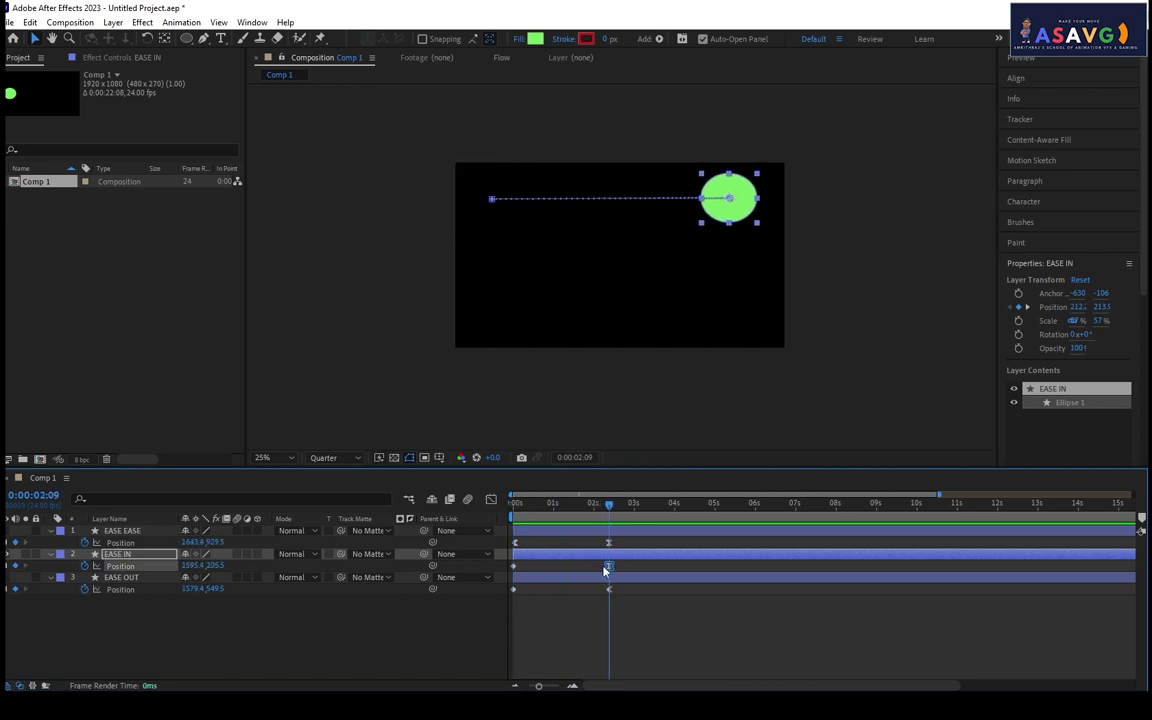
{"action": "left_click", "coordinate": [491, 500]}
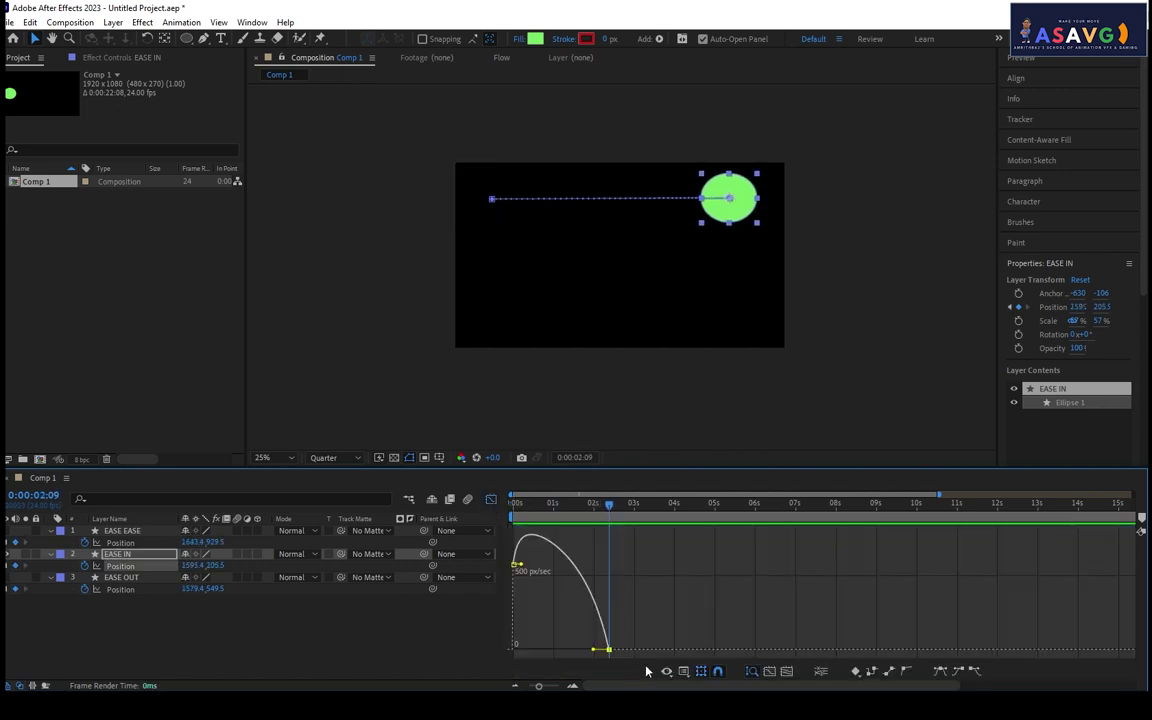
Raise EASE IN's last Position keyframe above 500 px/sec and lower its first keyframe to zero speed, slightly after the start.
{"action": "mouse_move", "coordinate": [516, 566]}
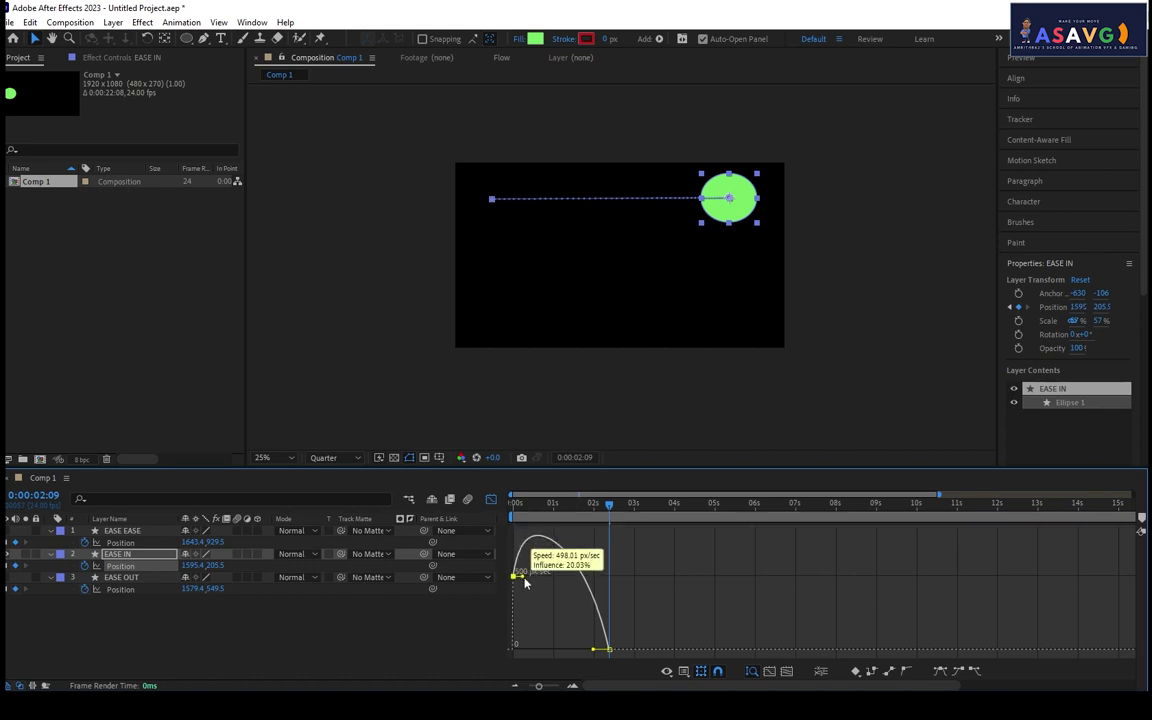
{"action": "left_click_drag", "start_coordinate": [608, 649], "coordinate": [606, 552]}
{"action": "mouse_move", "coordinate": [518, 563]}
{"action": "left_click_drag", "start_coordinate": [516, 543], "coordinate": [511, 650]}
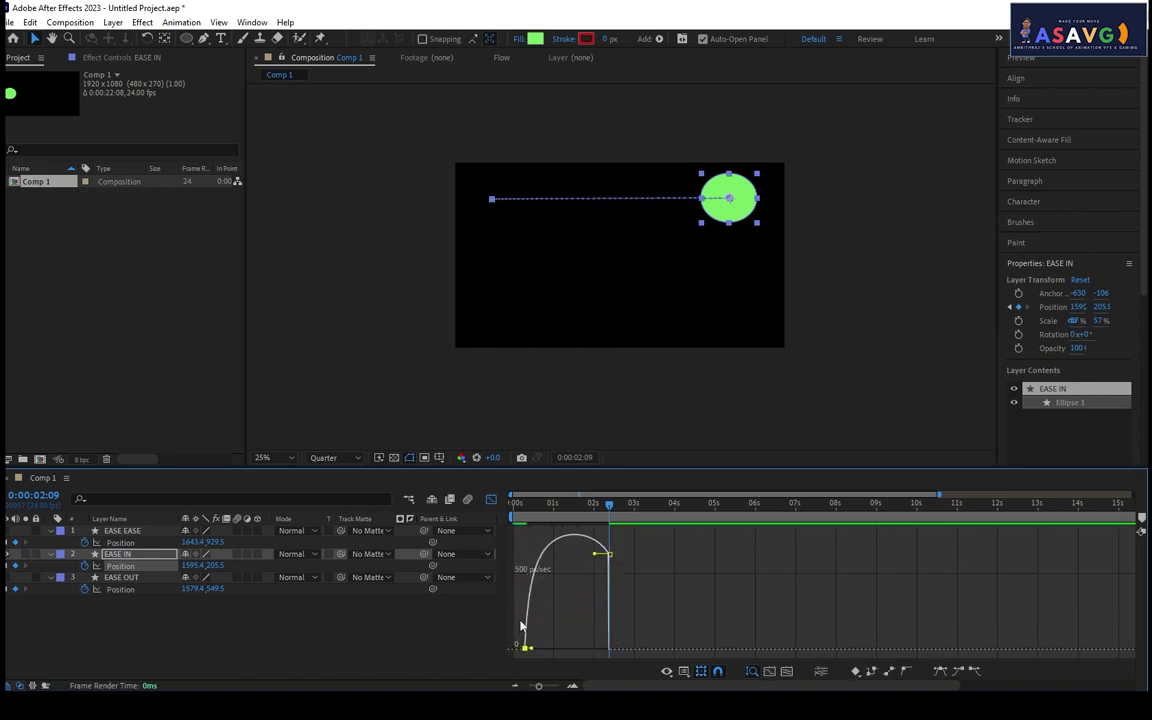
Preview the EASE IN layer's motion from the start of the composition.
{"action": "left_click_drag", "start_coordinate": [565, 458], "coordinate": [463, 468]}
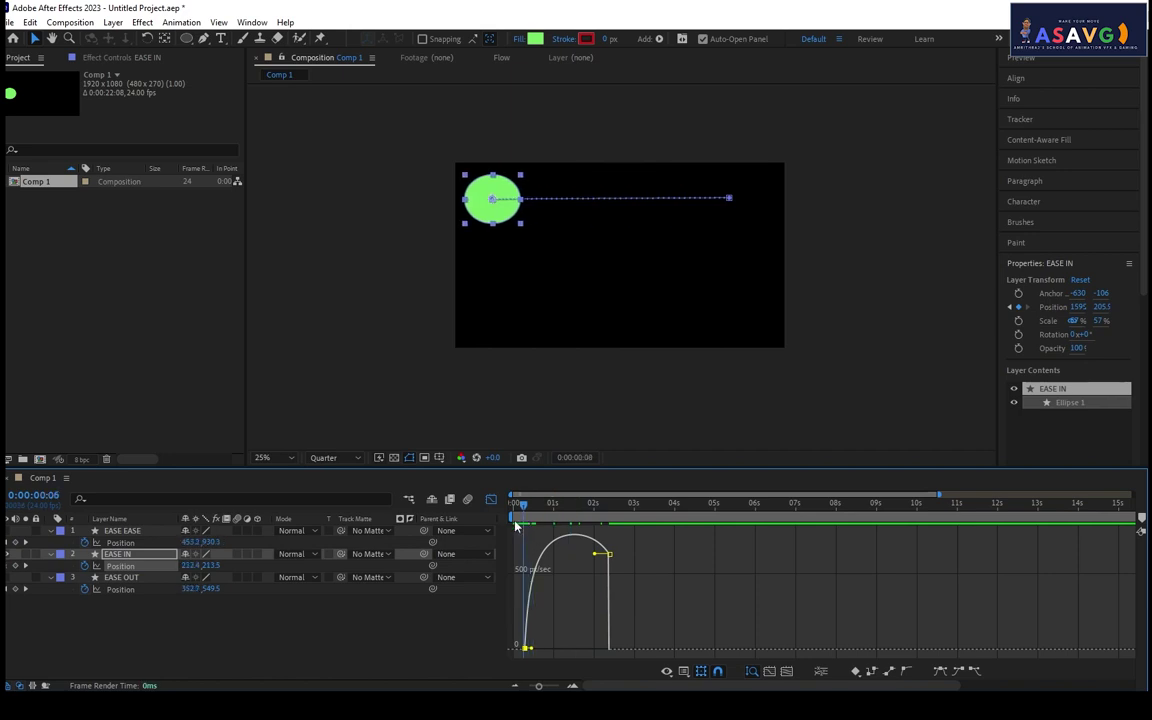
{"action": "key", "text": "space"}
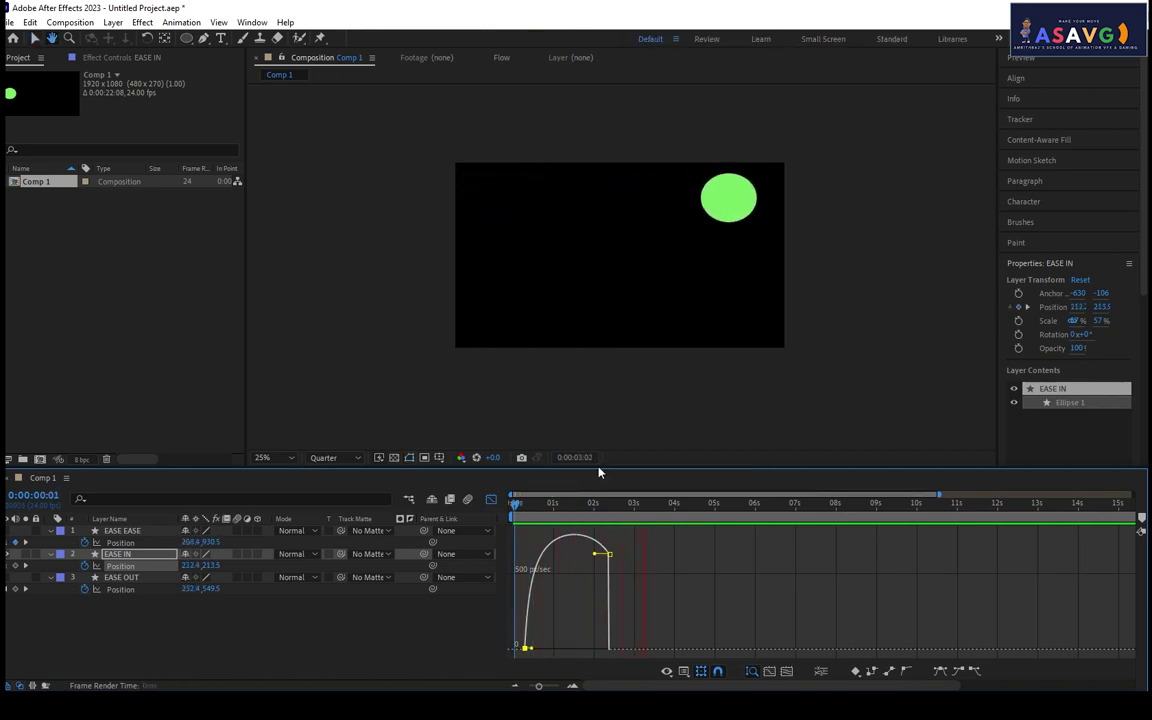
{"action": "key", "text": "space"}
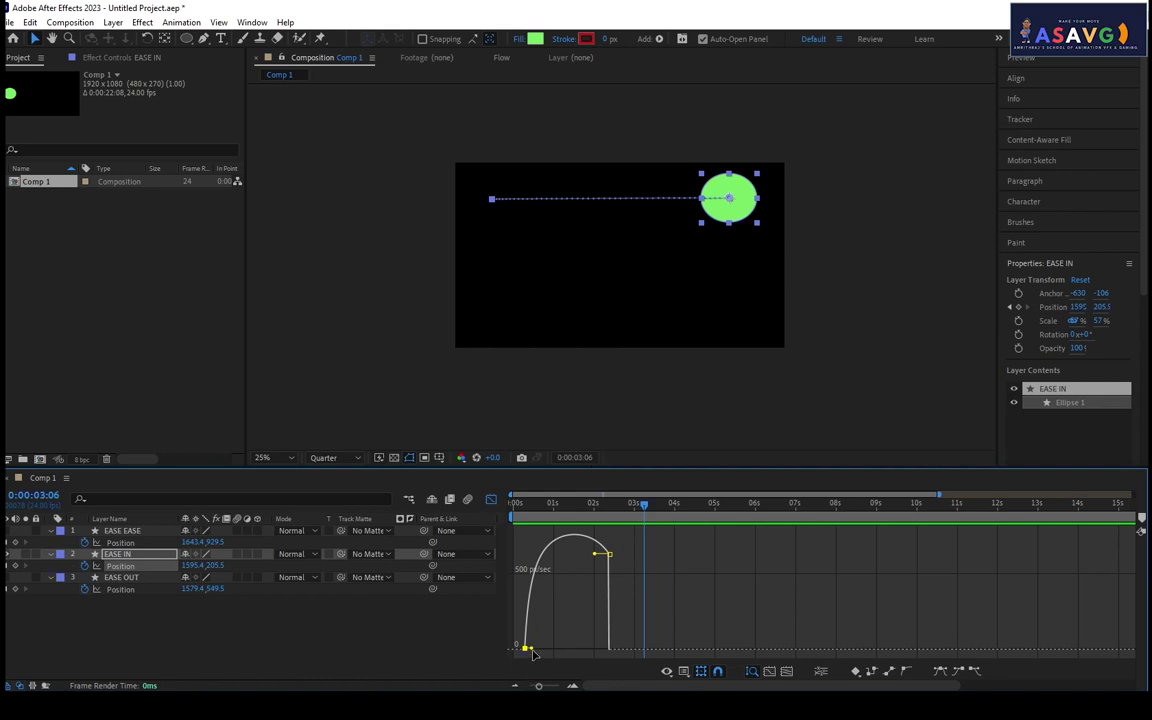
Extend EASE IN's first Position keyframe handle to about 0:00:01:08 and lower its last keyframe to zero speed, previewing the motion after each change.
{"action": "left_click_drag", "start_coordinate": [528, 650], "coordinate": [566, 650]}
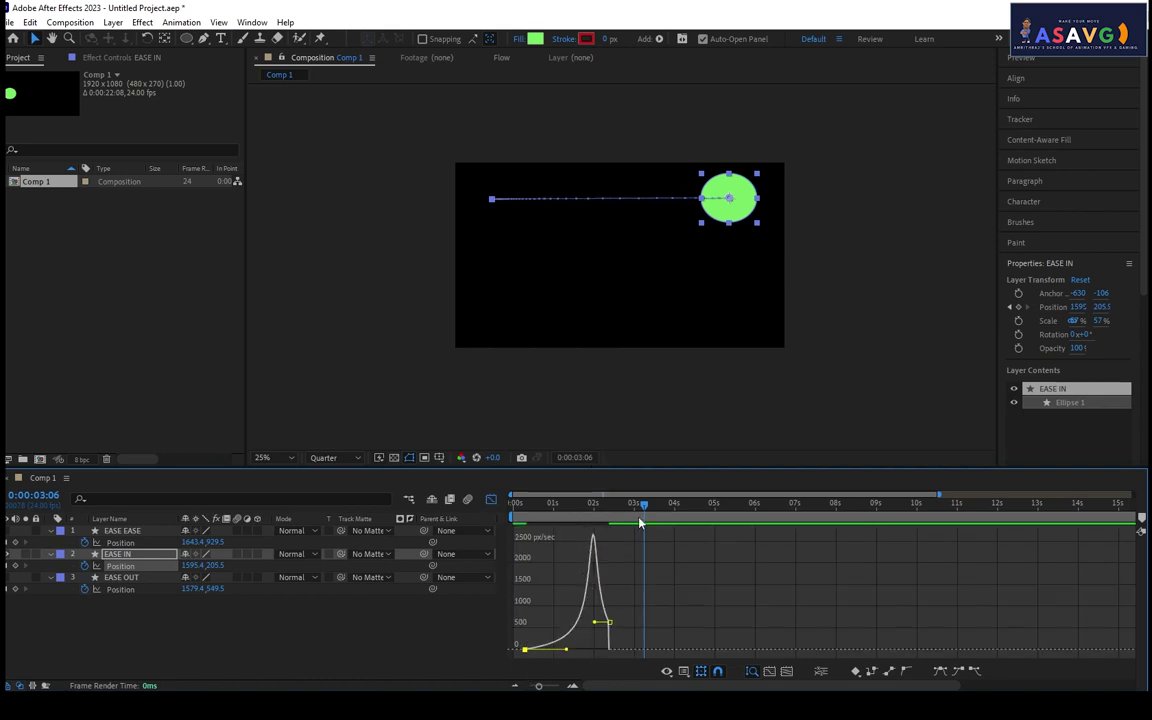
{"action": "key", "text": "space"}
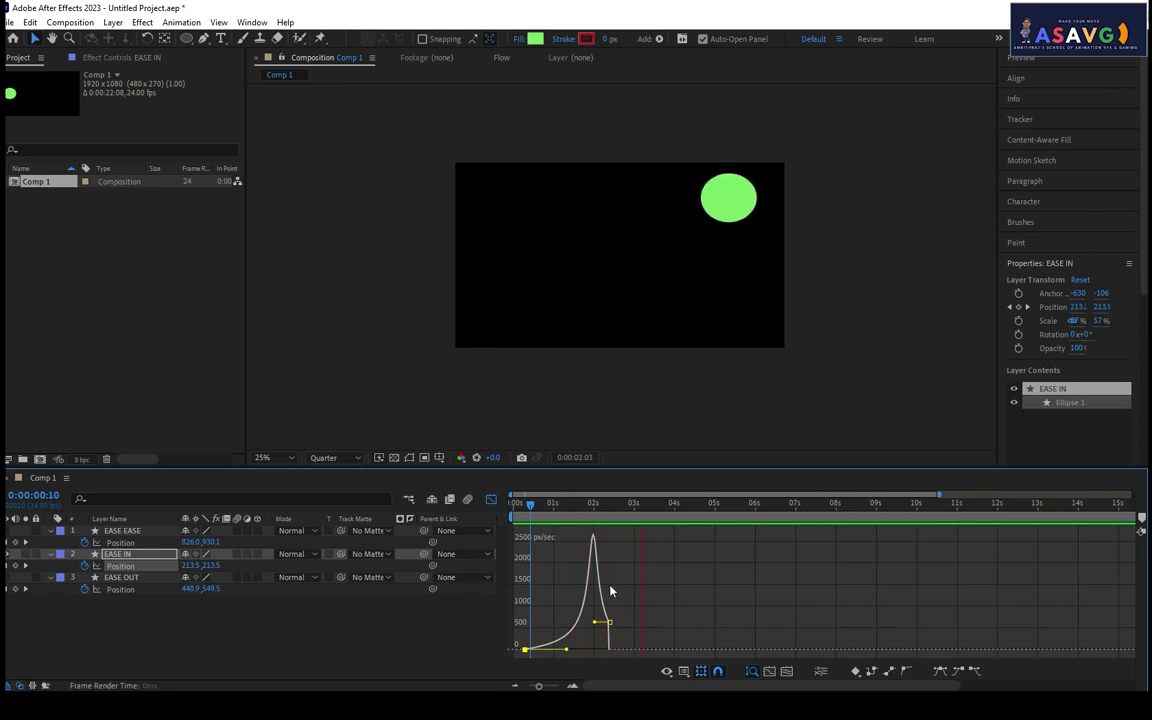
{"action": "left_click_drag", "start_coordinate": [608, 622], "coordinate": [609, 654]}
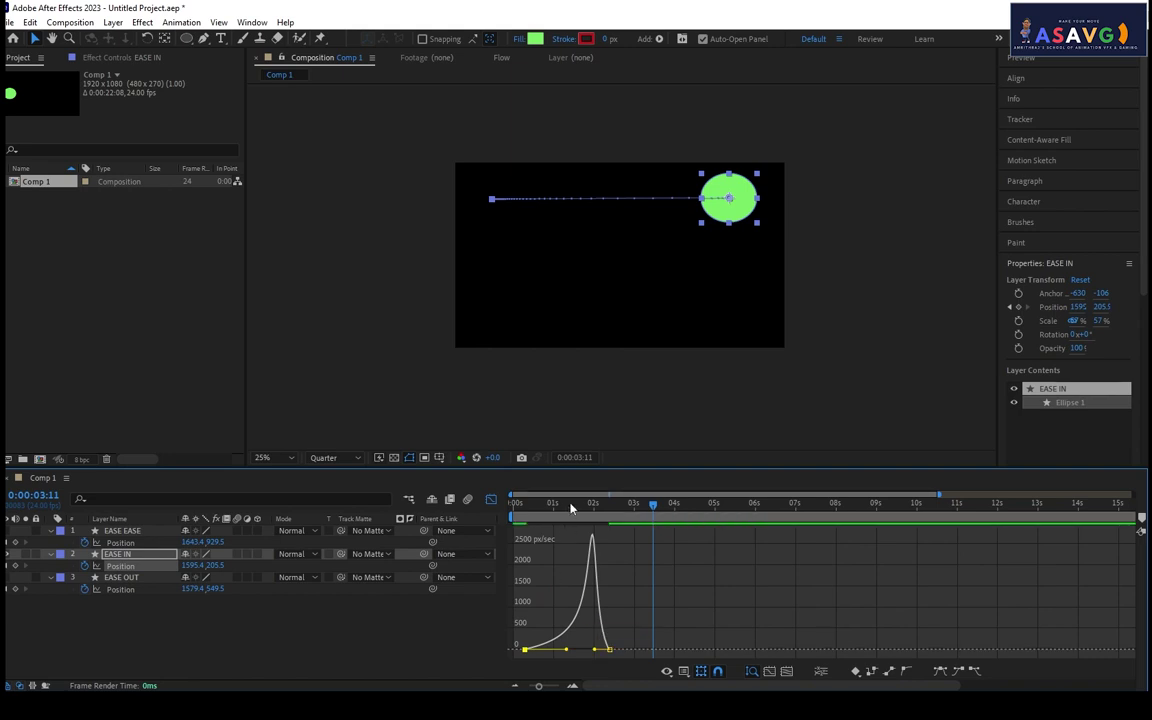
{"action": "key", "text": "Home"}
{"action": "key", "text": "space"}
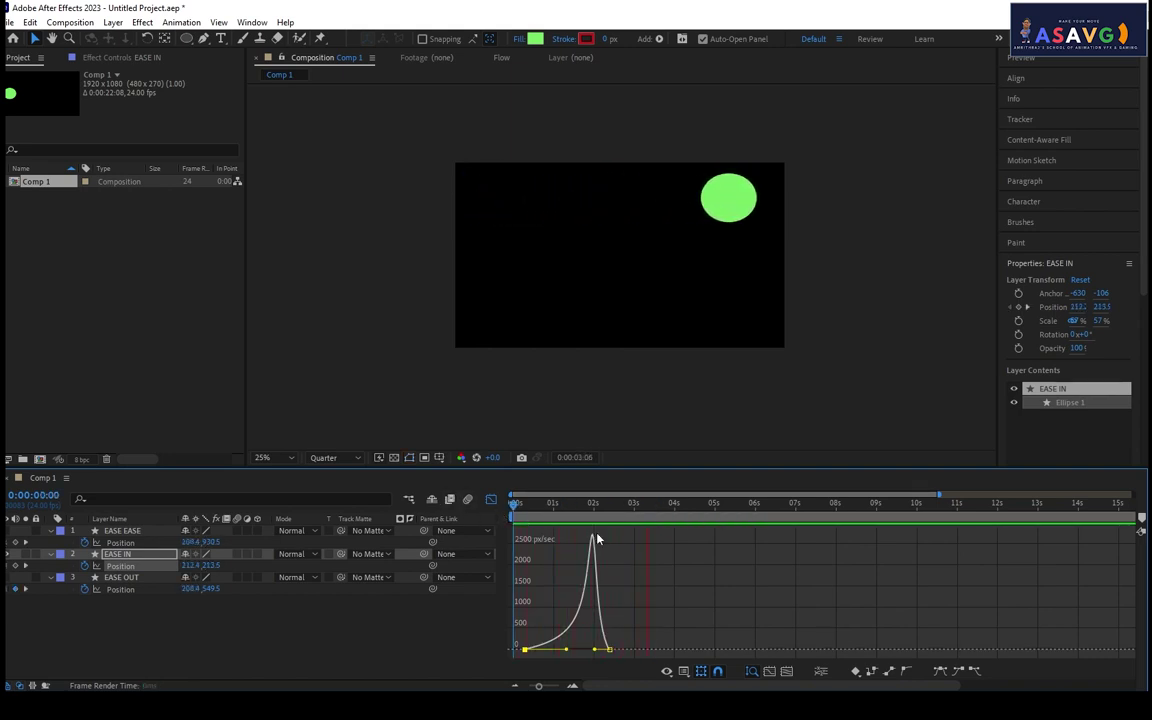
{"action": "key", "text": "space"}
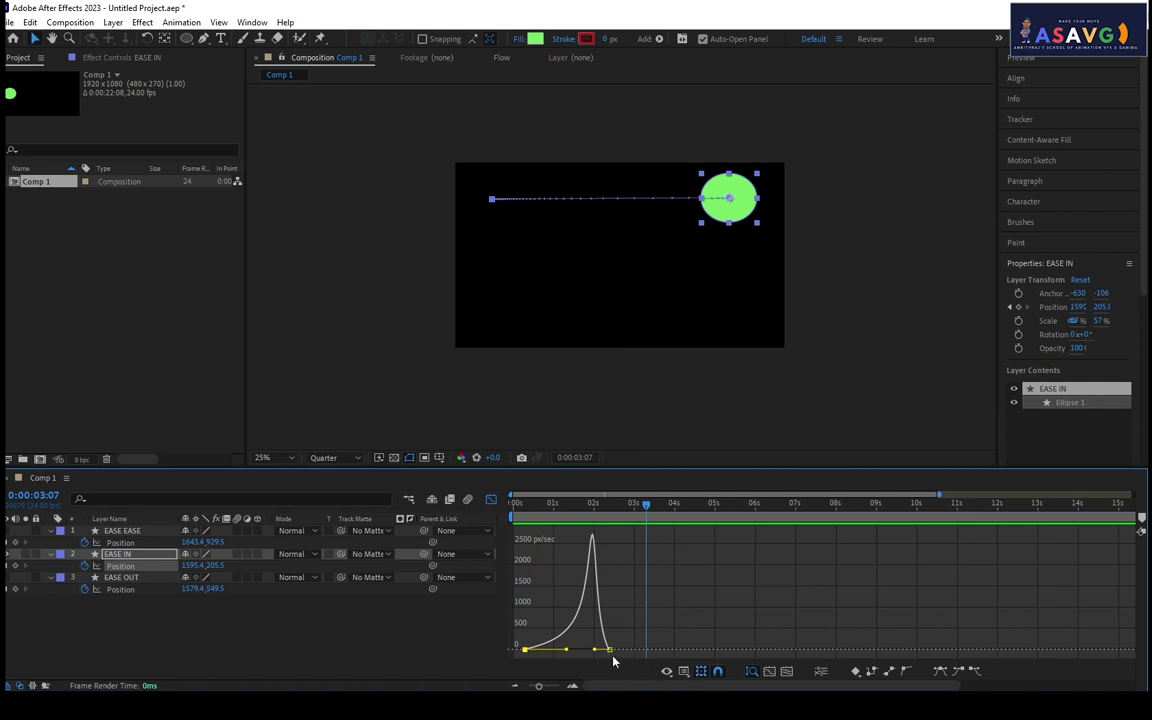
Extend the incoming handle of EASE IN's last Position keyframe to meet the first keyframe's handle midway, and preview the motion.
{"action": "left_click_drag", "start_coordinate": [594, 651], "coordinate": [566, 650]}
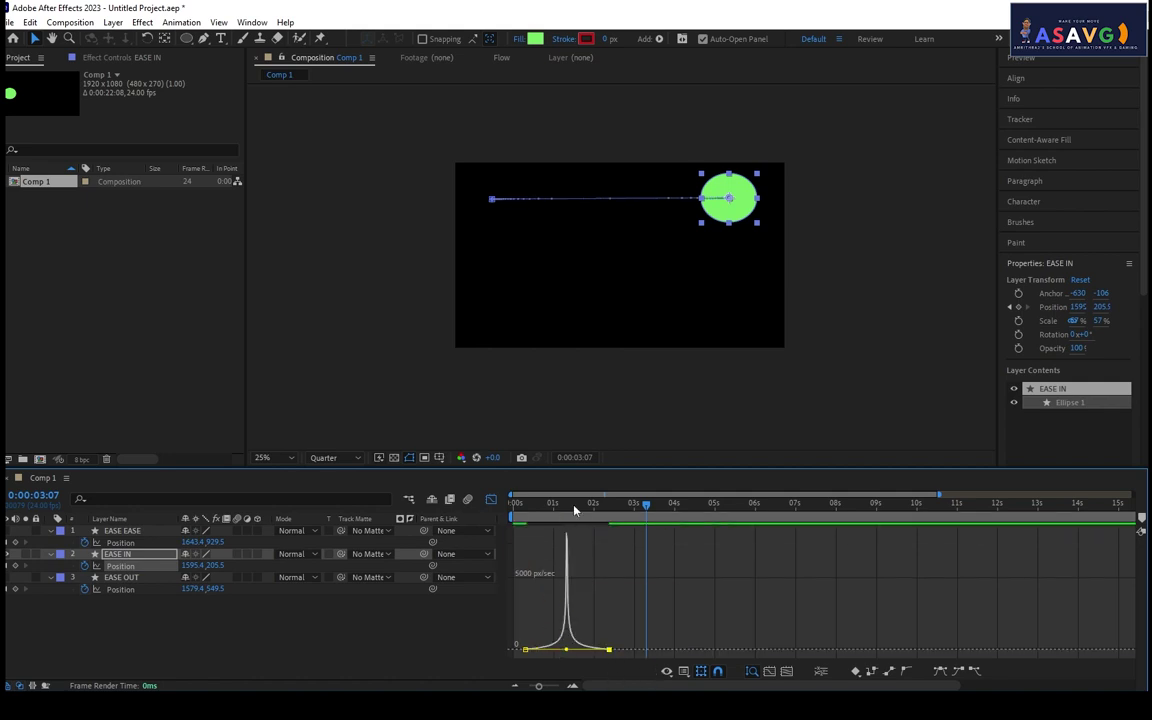
{"action": "key", "text": "Home"}
{"action": "key", "text": "space"}
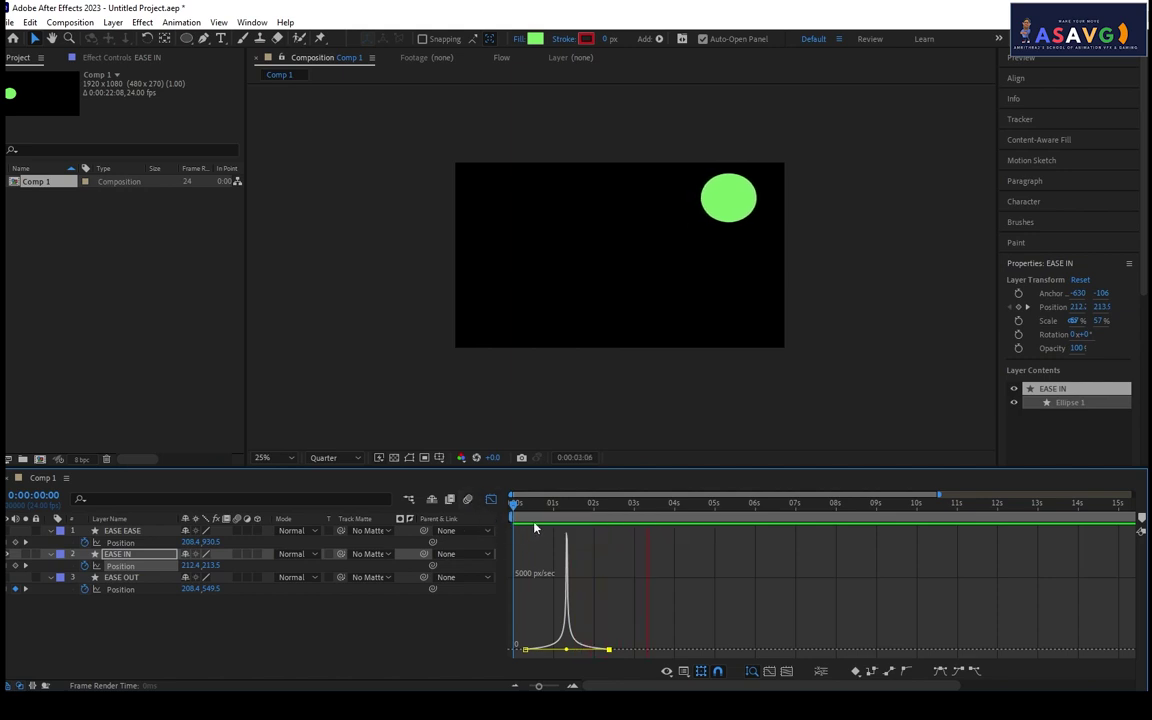
{"action": "key", "text": "space"}
{"action": "key", "text": "space"}
Compare EASE IN's layer bar view with its speed graph, and fit the graph to the view.
{"action": "left_click", "coordinate": [490, 500]}
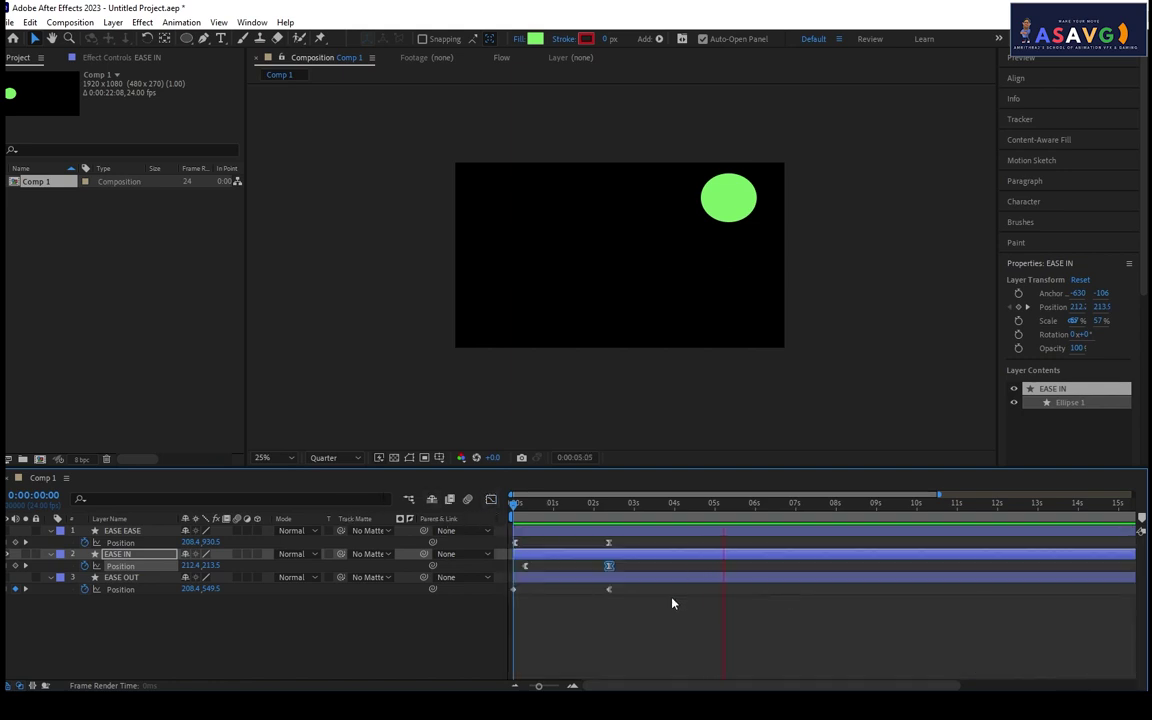
{"action": "left_click", "coordinate": [490, 502]}
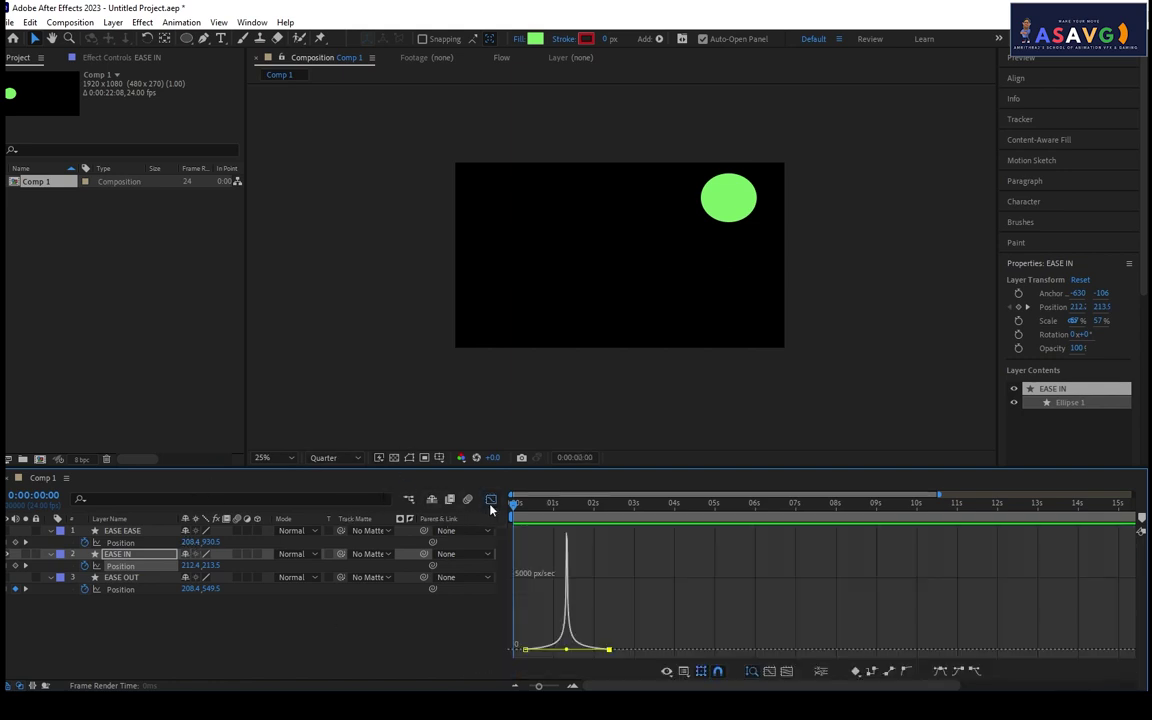
{"action": "left_click", "coordinate": [770, 674]}
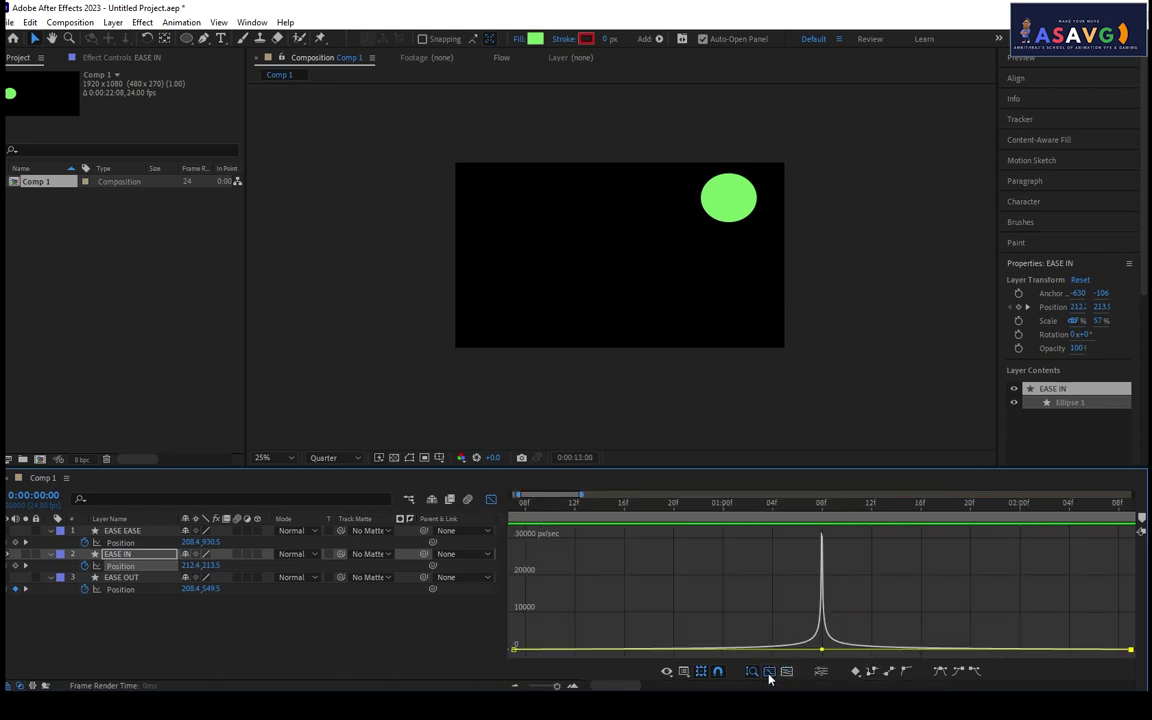
{"action": "left_click", "coordinate": [768, 672]}
{"action": "left_click", "coordinate": [784, 673]}
Select the EASE EASE layer's first Position keyframe, place the playhead at 0:00:00:01 and display its speed graph.
{"action": "left_click", "coordinate": [491, 499]}
{"action": "left_click", "coordinate": [609, 599]}
{"action": "left_click_drag", "start_coordinate": [531, 503], "coordinate": [510, 508]}
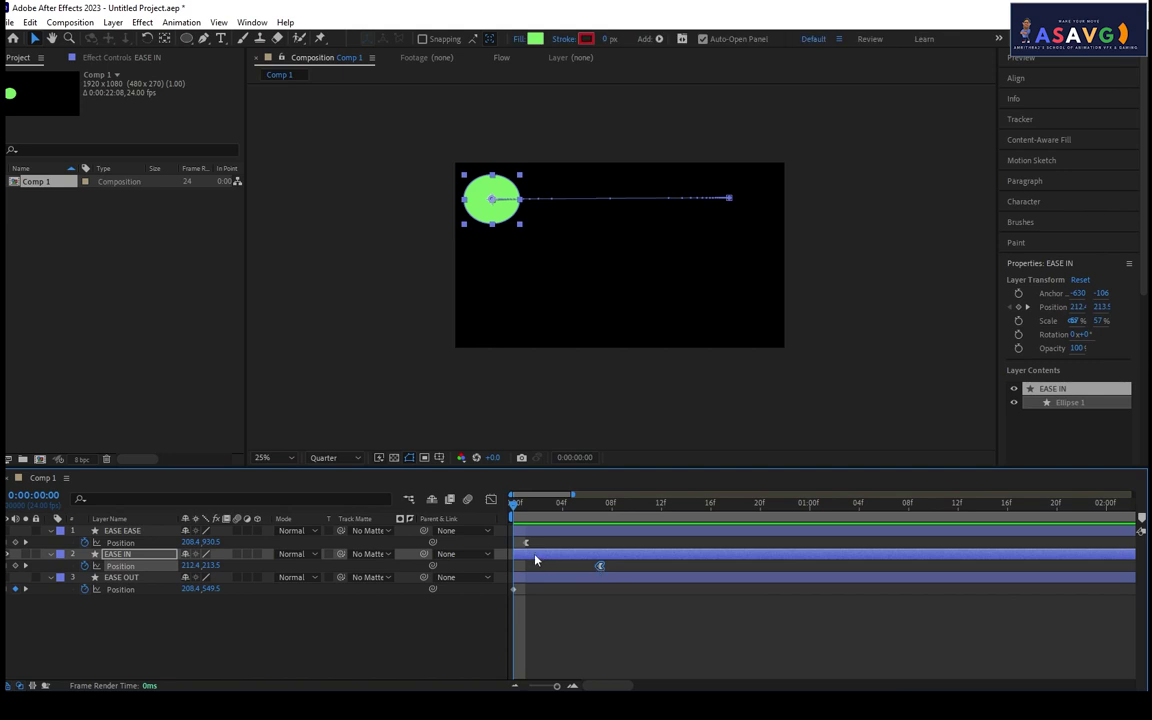
{"action": "left_click", "coordinate": [526, 542]}
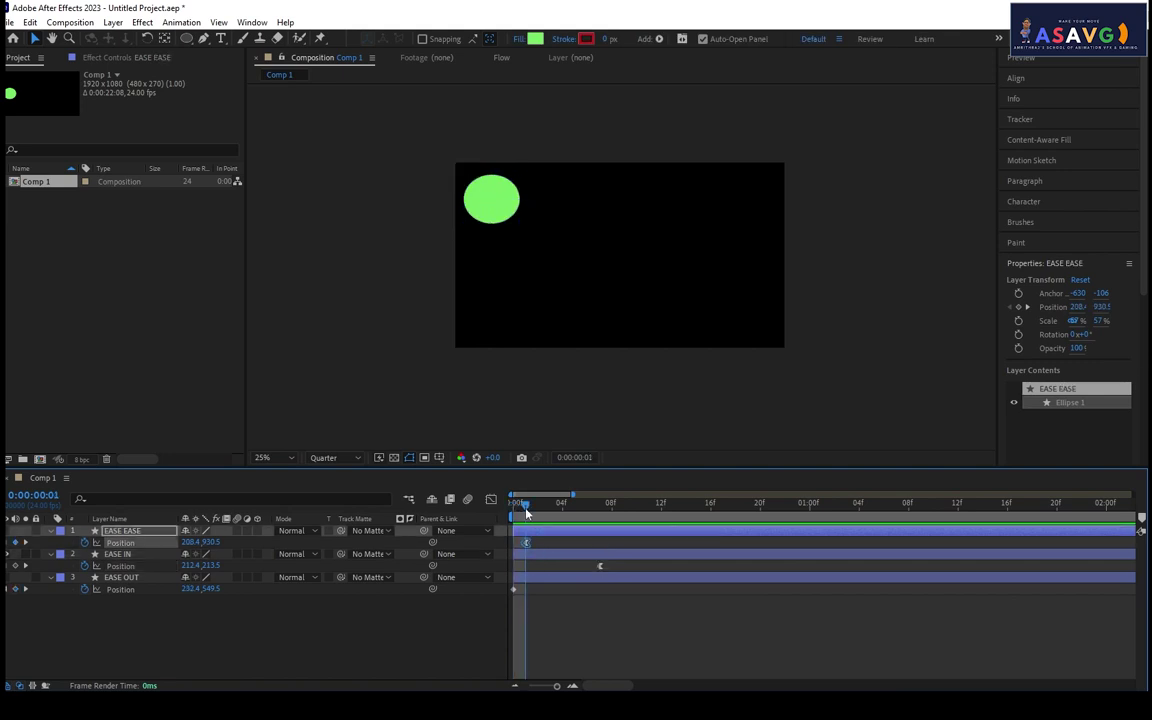
{"action": "left_click", "coordinate": [524, 508]}
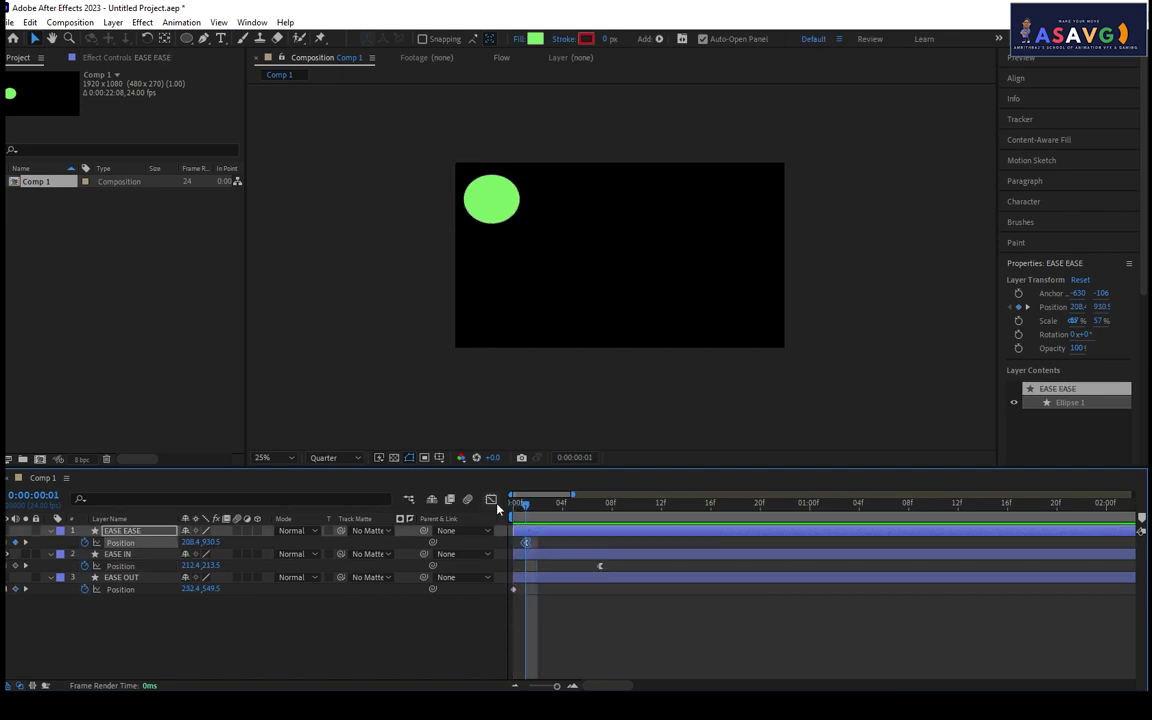
{"action": "left_click", "coordinate": [490, 499]}
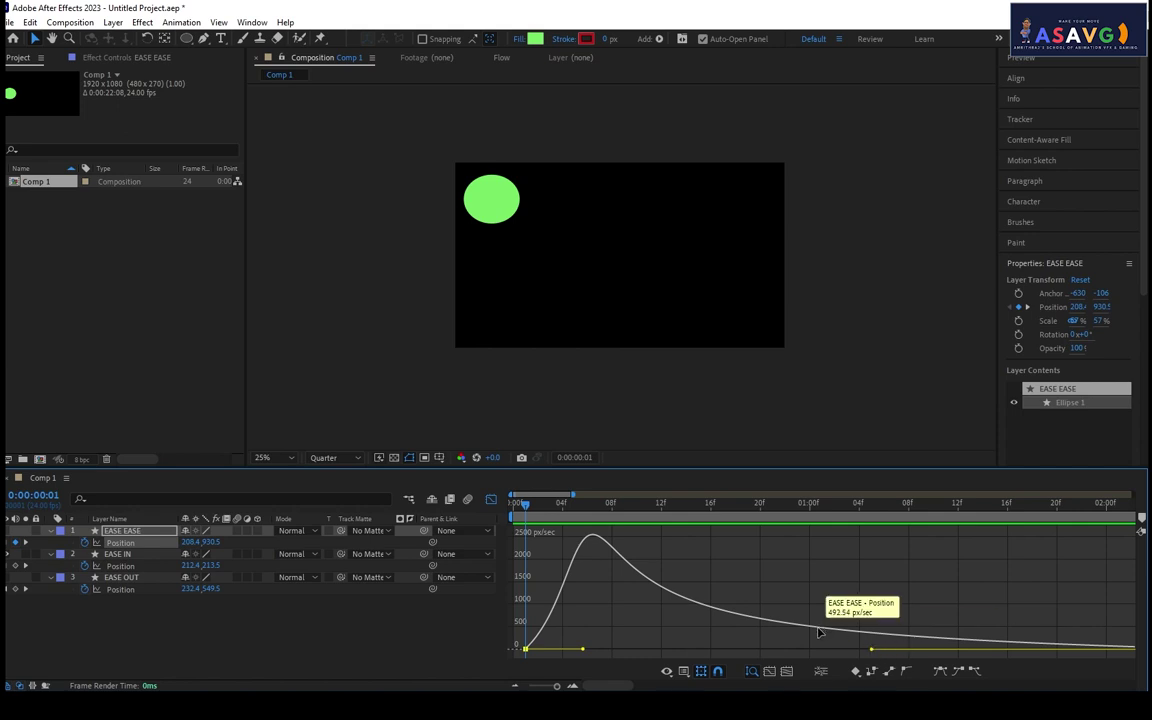
Fit EASE EASE's speed graph to the view and turn off automatic graph height zoom.
{"action": "left_click", "coordinate": [770, 672]}
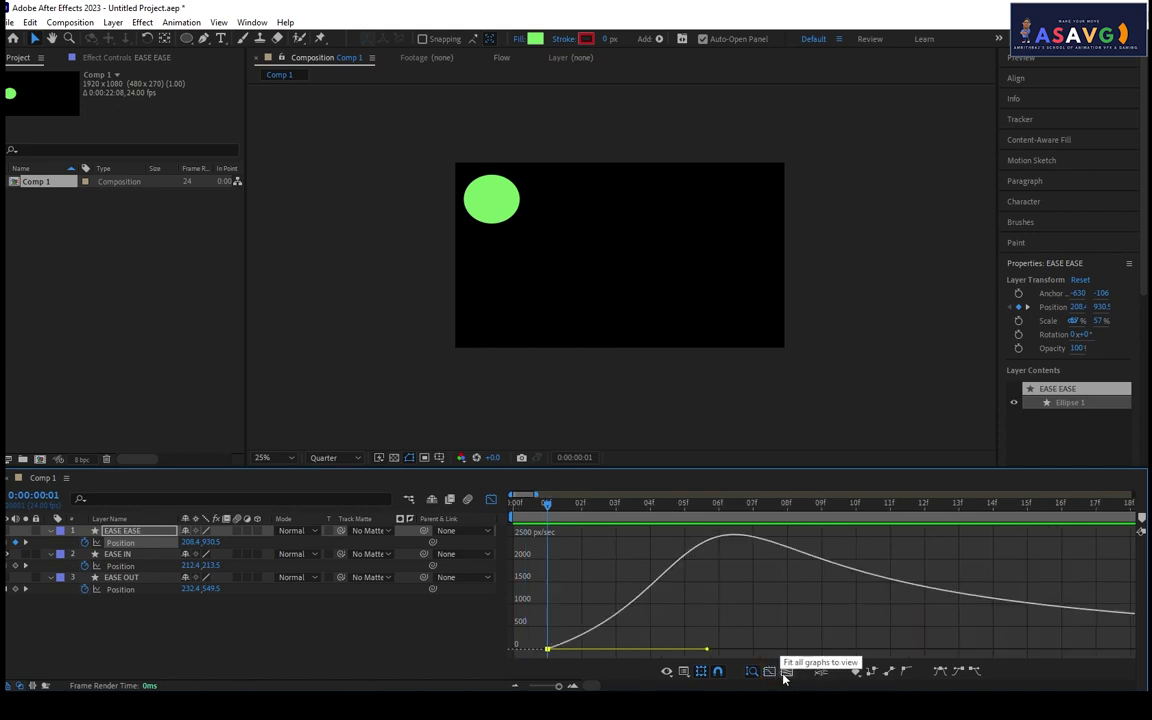
{"action": "left_click", "coordinate": [786, 672]}
{"action": "left_click", "coordinate": [769, 672]}
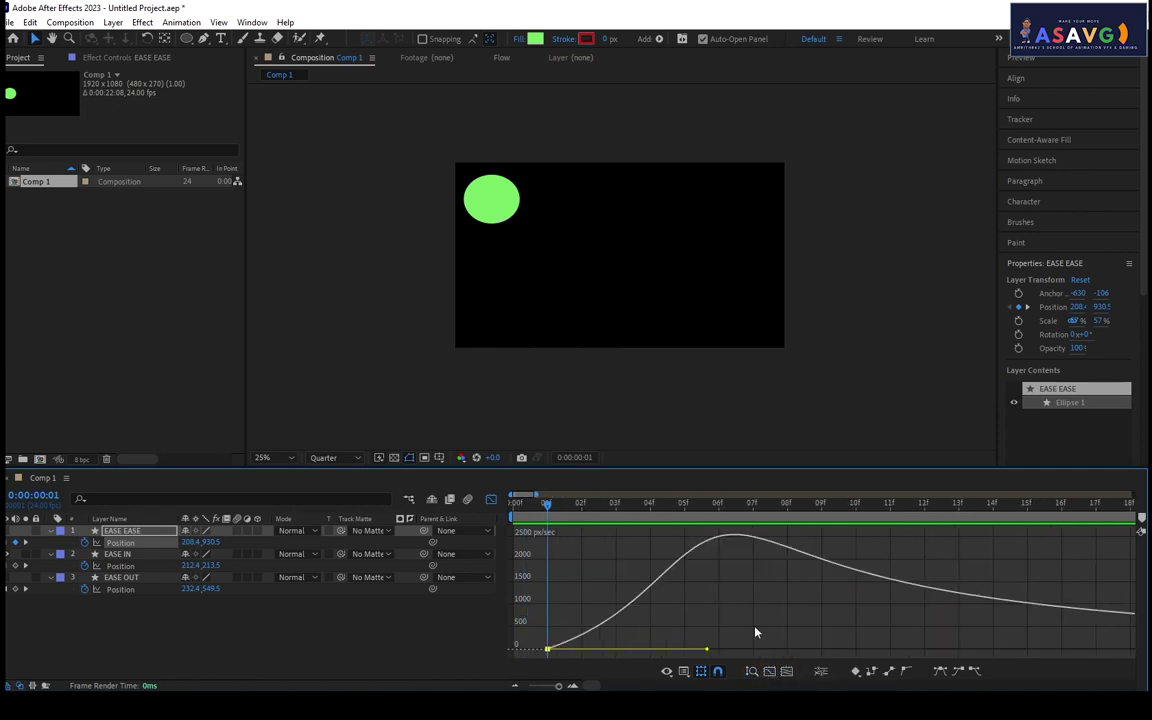
{"action": "left_click", "coordinate": [786, 672]}
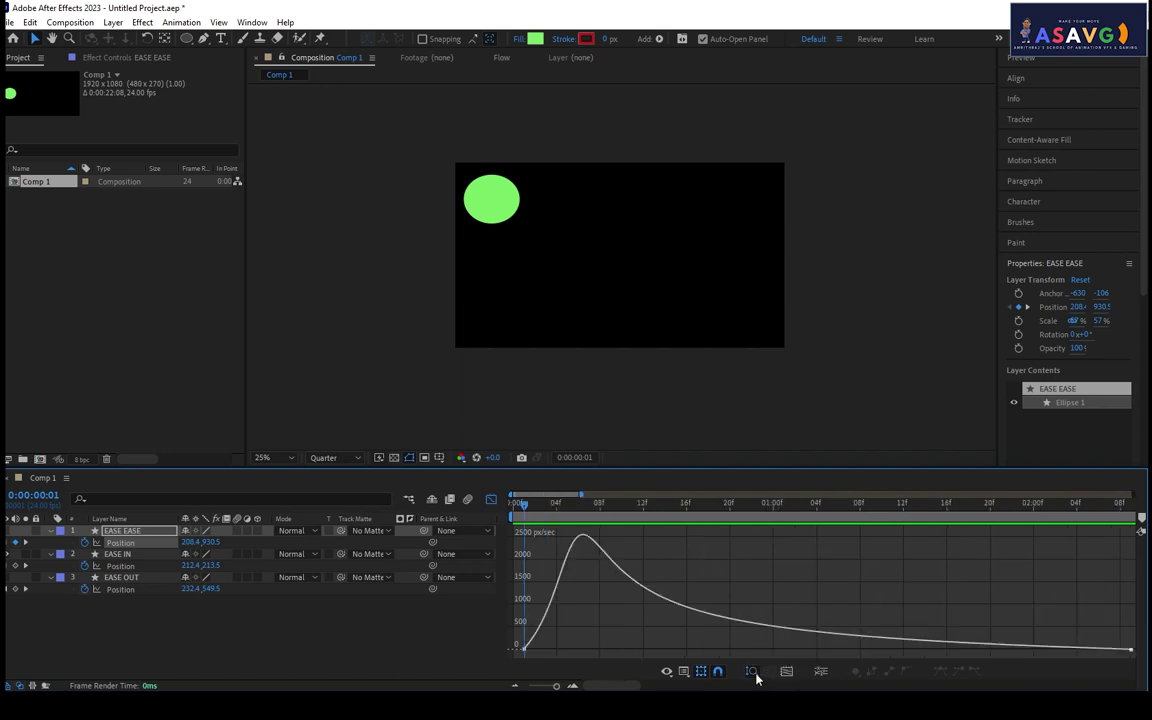
{"action": "left_click", "coordinate": [752, 674]}
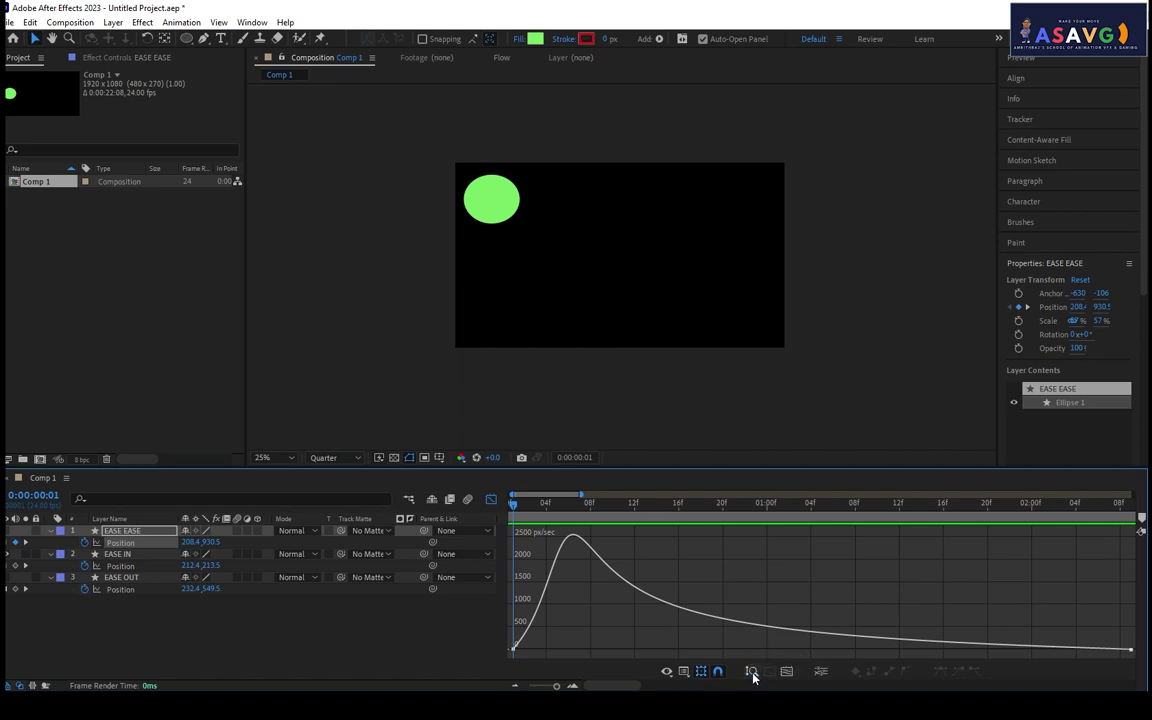
Select both Position keyframes in EASE EASE's speed graph with the transform box around them.
{"action": "left_click", "coordinate": [784, 644]}
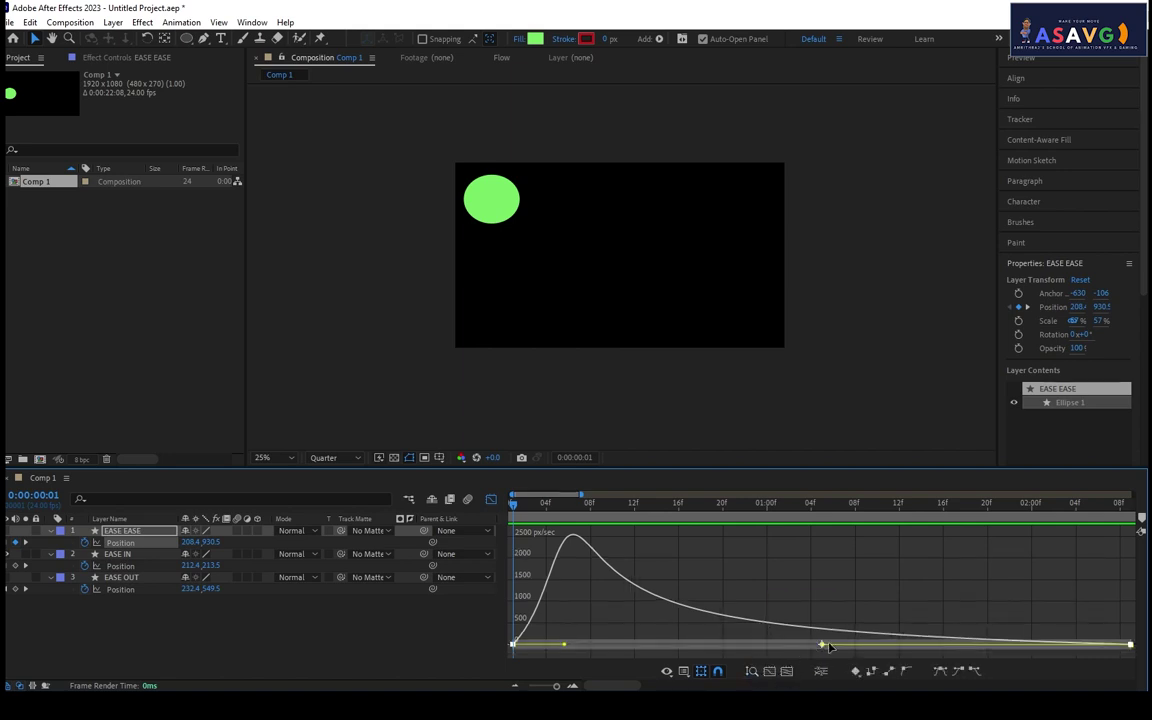
{"action": "left_click", "coordinate": [748, 645], "text": "ctrl"}
{"action": "scroll", "coordinate": [610, 595], "scroll_direction": "up", "scroll_amount": 3}
{"action": "scroll", "coordinate": [597, 601], "scroll_direction": "down", "scroll_amount": 6}
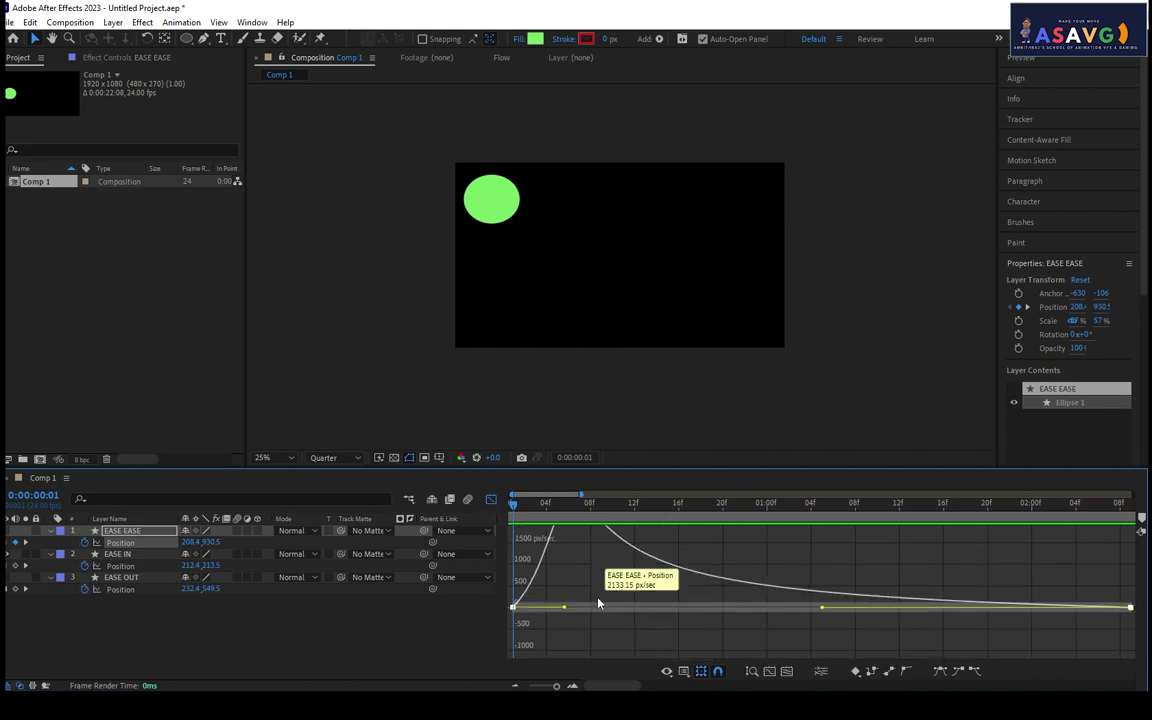
Try several lengths for the outgoing handle of EASE EASE's first Position keyframe with the transform box and snapping on.
{"action": "left_click", "coordinate": [586, 627]}
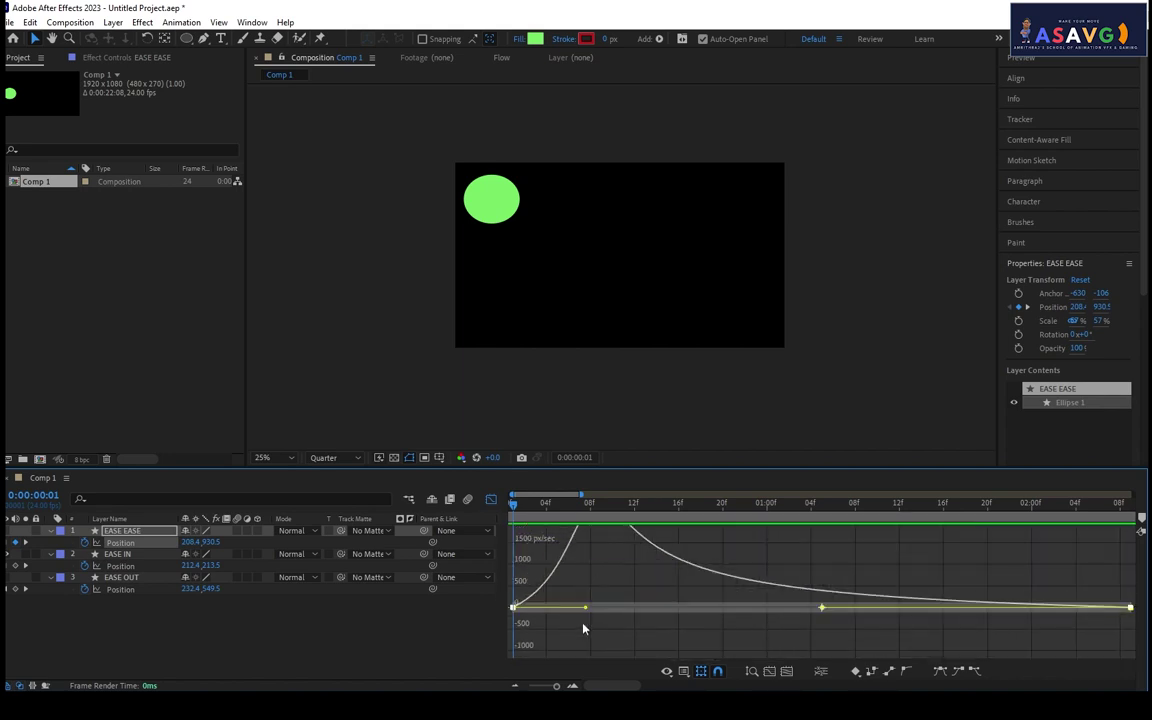
{"action": "left_click", "coordinate": [514, 604]}
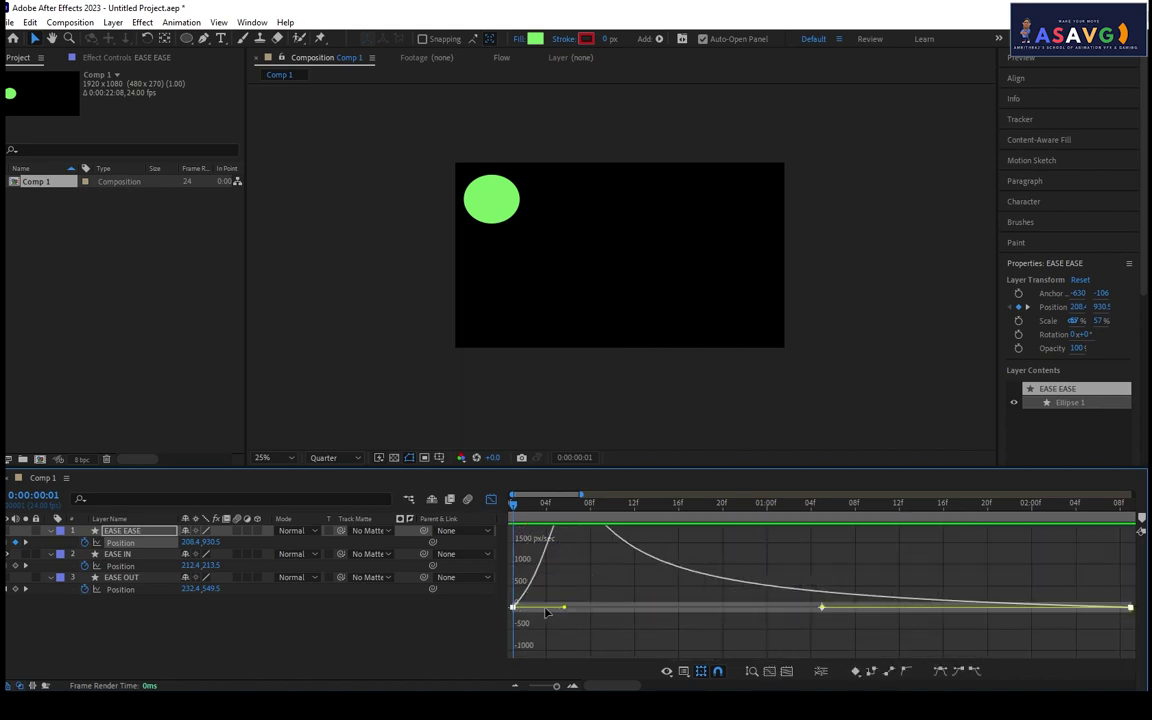
{"action": "left_click_drag", "start_coordinate": [565, 580], "coordinate": [565, 609]}
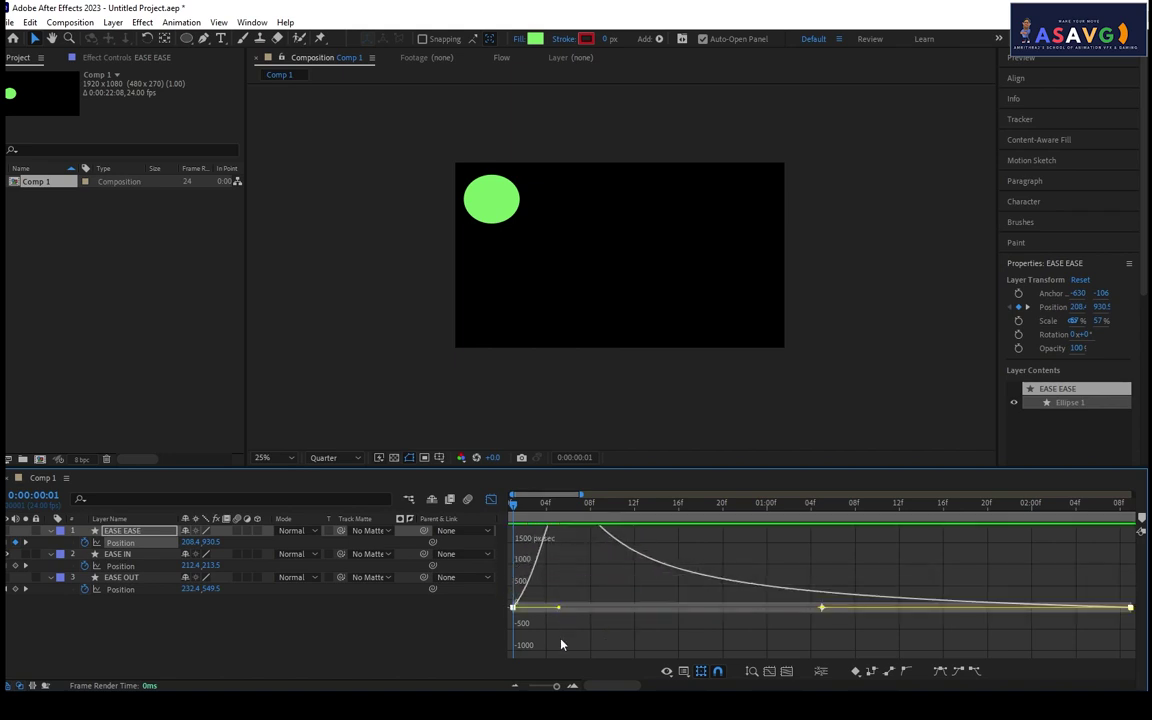
{"action": "left_click", "coordinate": [805, 617]}
{"action": "left_click", "coordinate": [812, 606]}
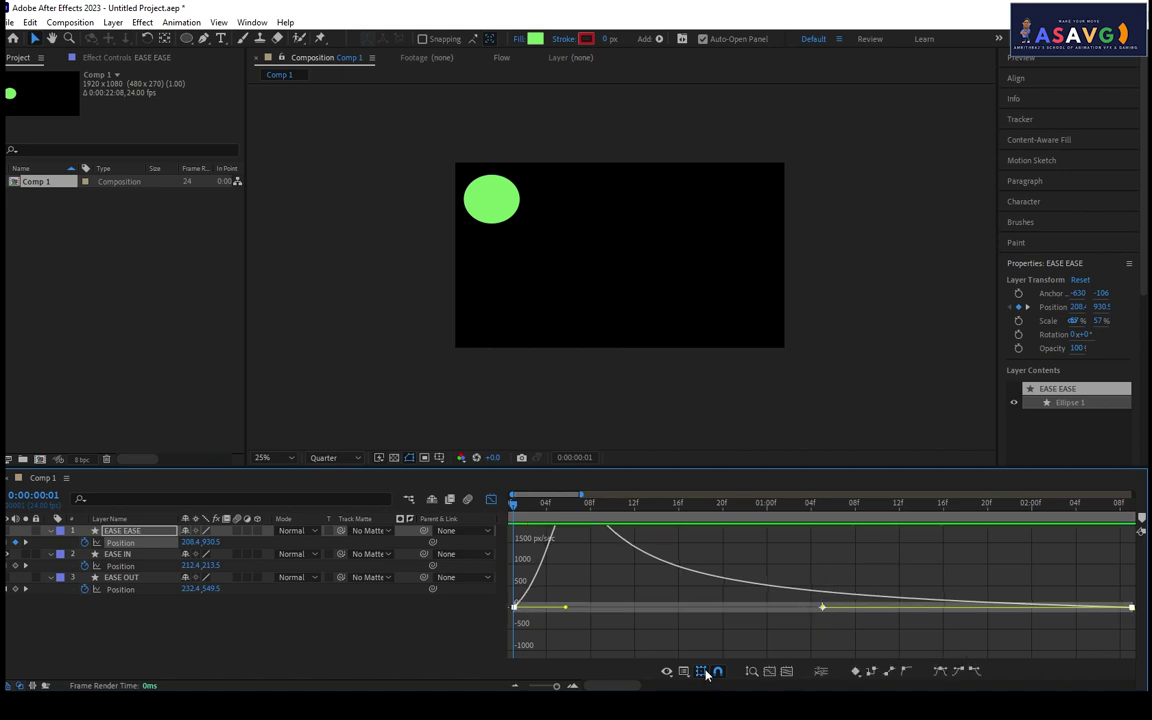
Turn off the graph's transform box and snapping, and test moving the outgoing handle of EASE EASE's first Position keyframe.
{"action": "left_click", "coordinate": [570, 621]}
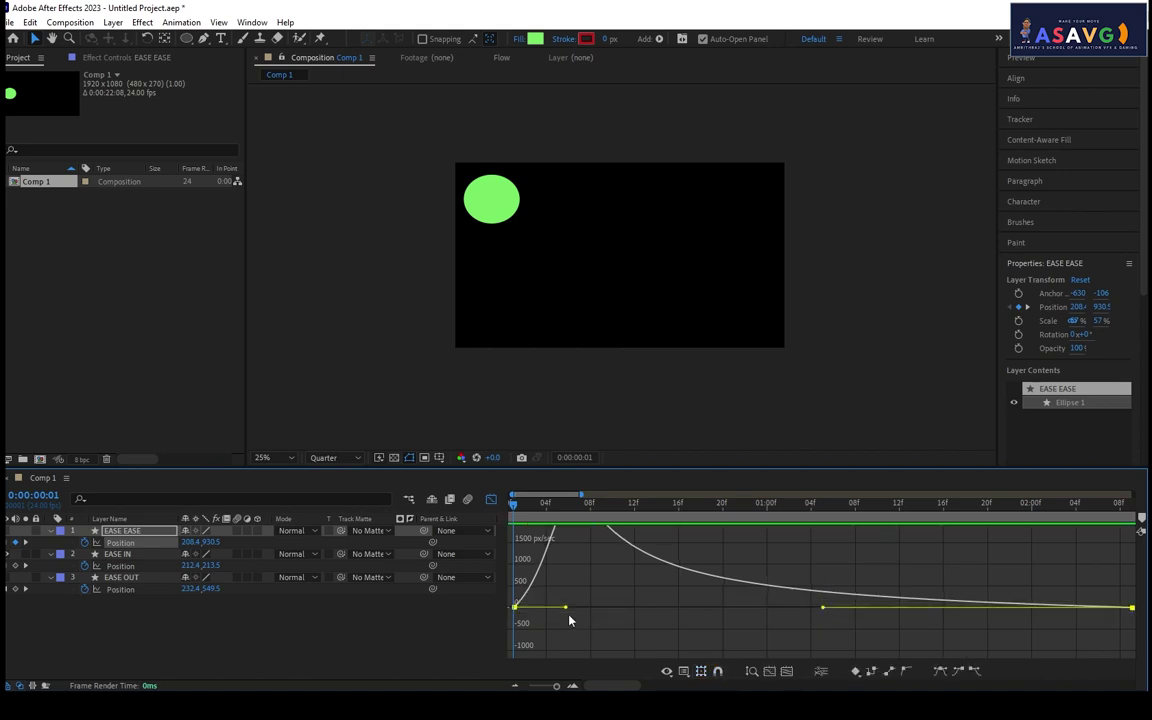
{"action": "left_click", "coordinate": [716, 673]}
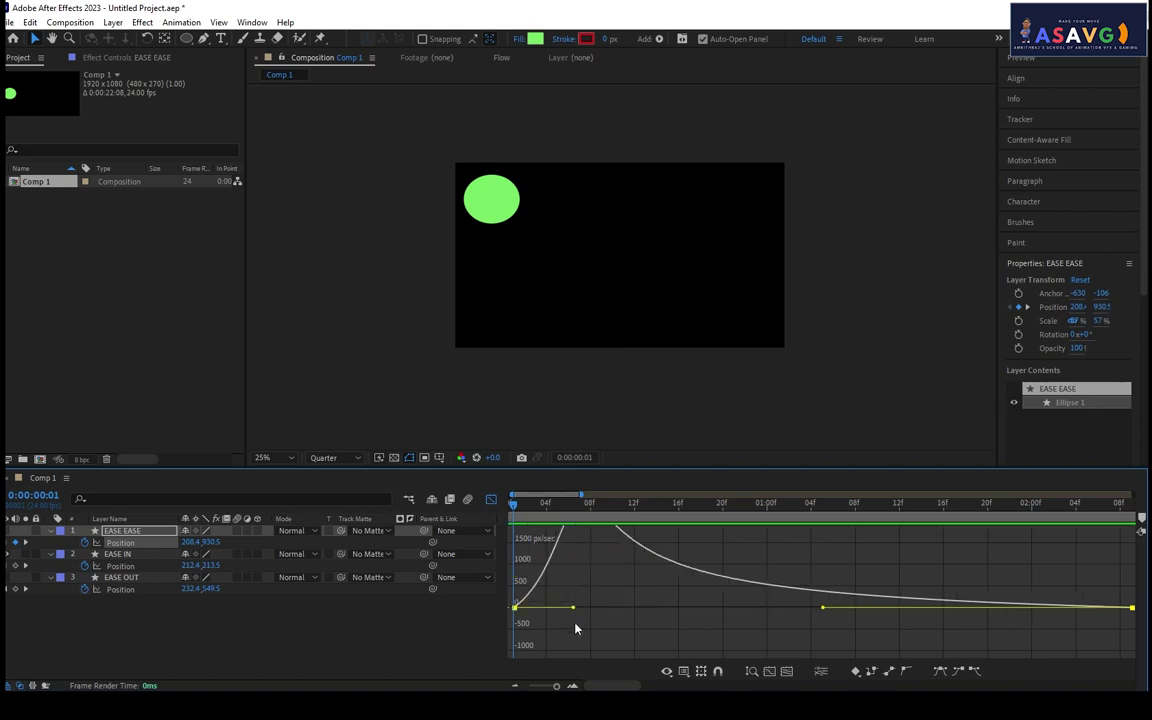
{"action": "mouse_move", "coordinate": [568, 607]}
{"action": "left_mouse_down"}
{"action": "mouse_move", "coordinate": [525, 525]}
{"action": "mouse_move", "coordinate": [572, 628]}
{"action": "left_mouse_up"}
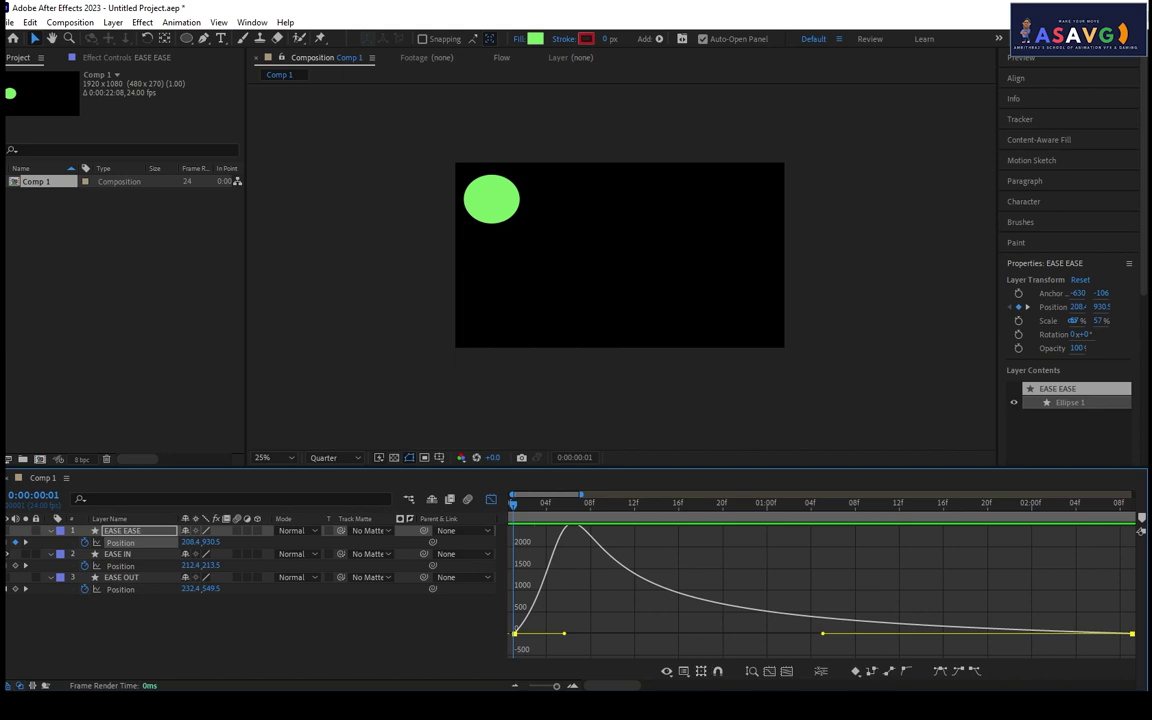
Convert both EASE EASE Position keyframes to linear, and apply Easy Ease to them.
{"action": "left_click", "coordinate": [887, 674]}
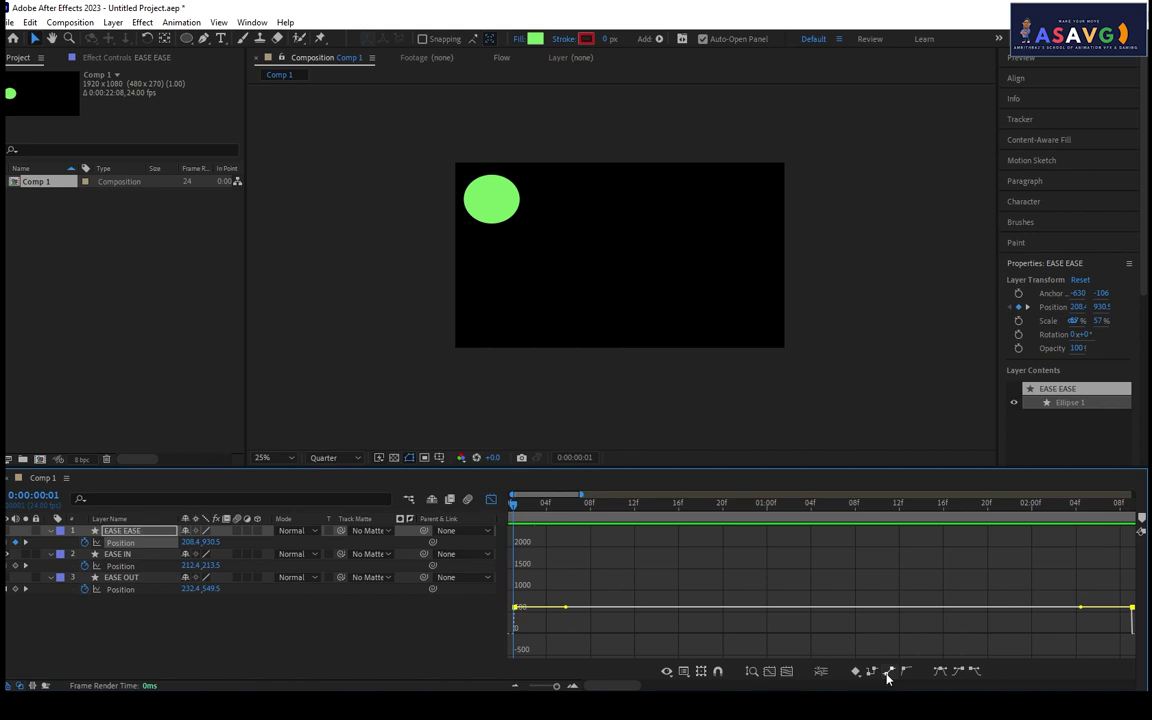
{"action": "left_click", "coordinate": [889, 674]}
{"action": "left_click", "coordinate": [940, 672]}
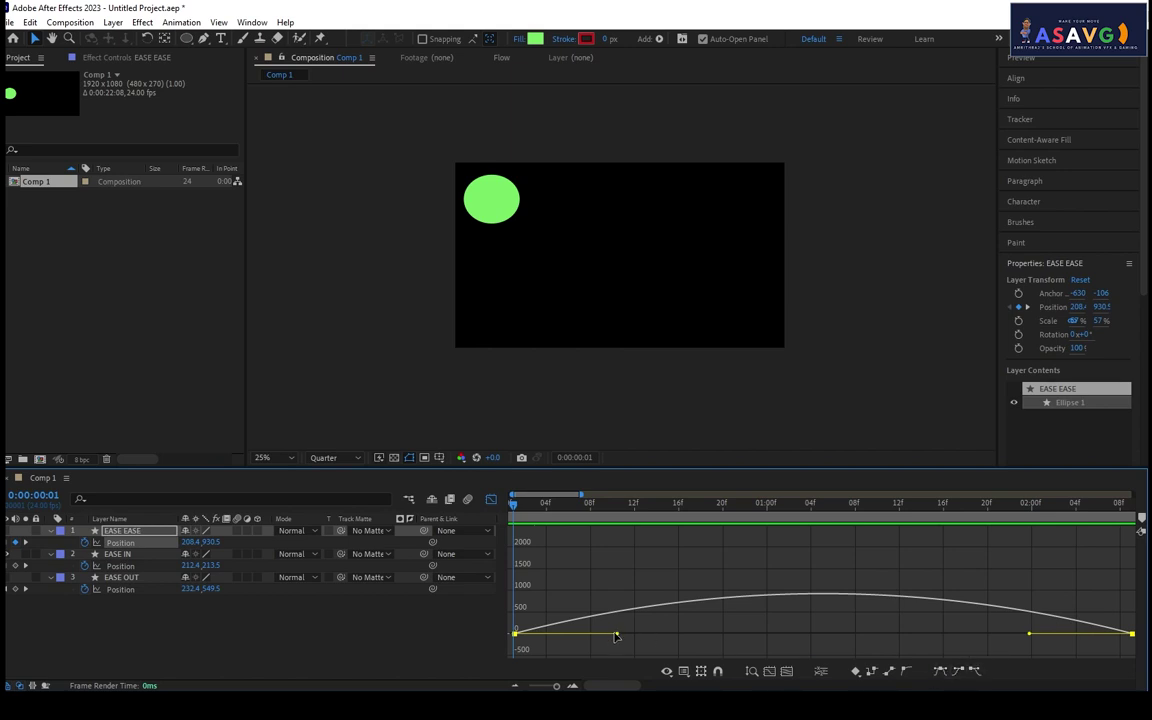
Raise EASE EASE's first Position keyframe to about 1900 px/sec with its handle reaching about 0:00:01:05, and return the playhead to 0:00:00:00.
{"action": "left_click_drag", "start_coordinate": [616, 636], "coordinate": [628, 592]}
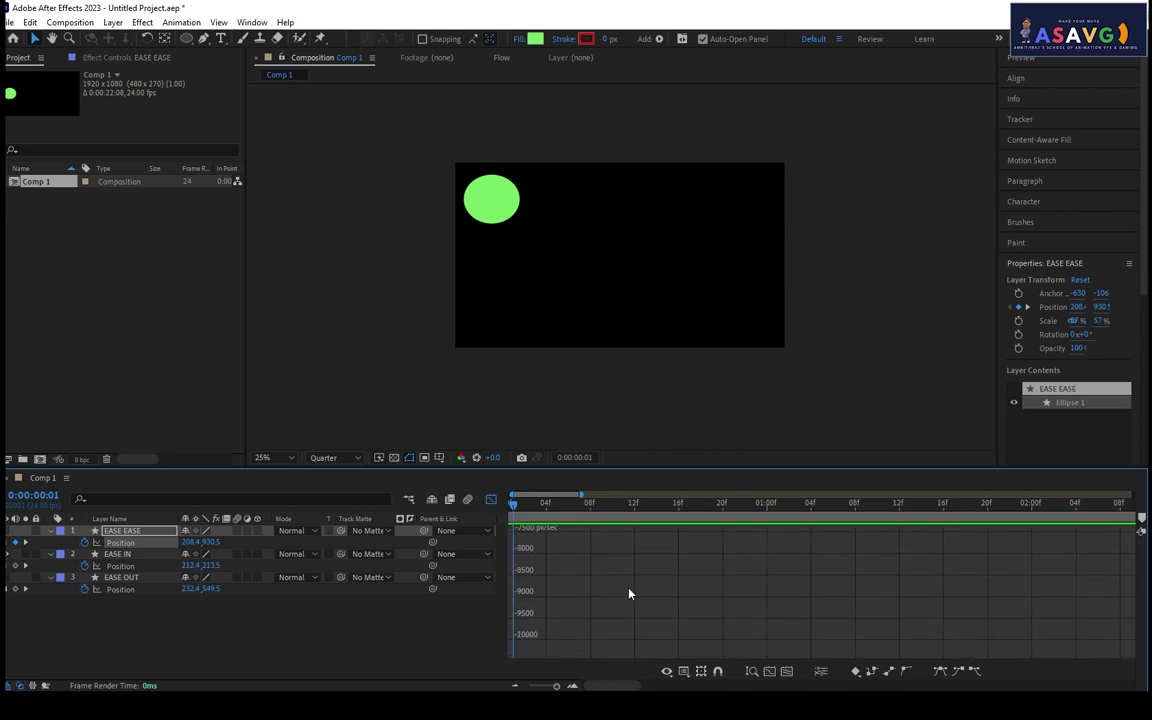
{"action": "left_click", "coordinate": [787, 672]}
{"action": "left_click_drag", "start_coordinate": [820, 652], "coordinate": [826, 568]}
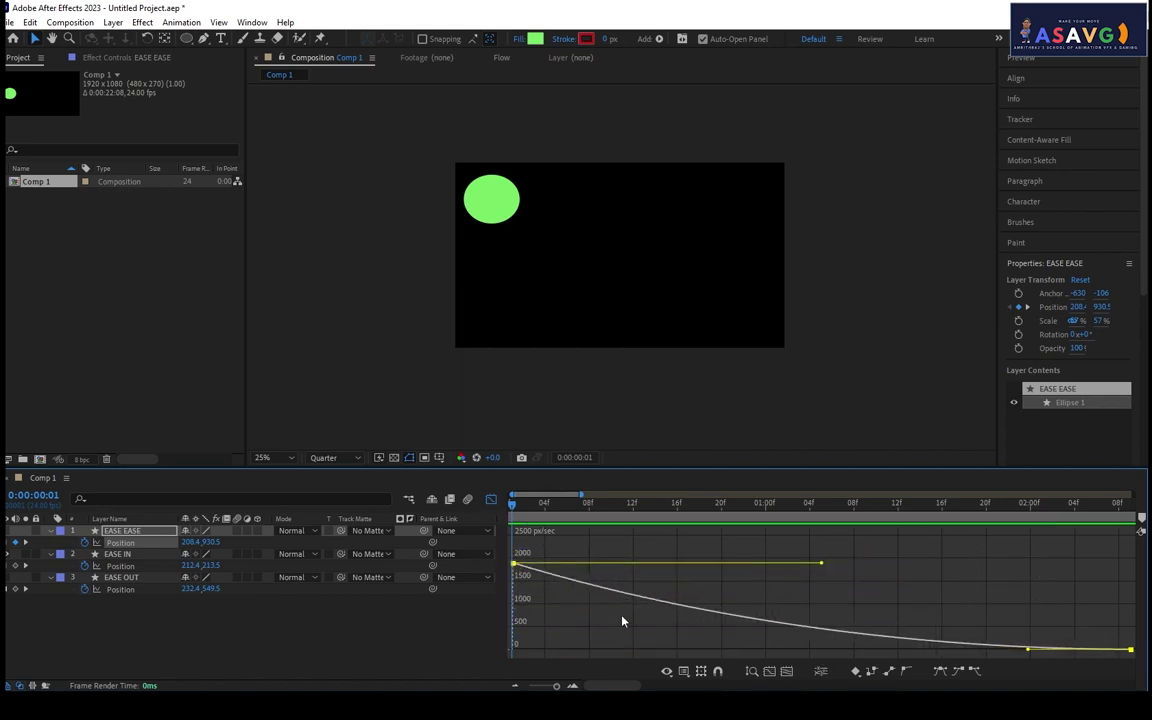
{"action": "left_click_drag", "start_coordinate": [543, 507], "coordinate": [511, 505]}
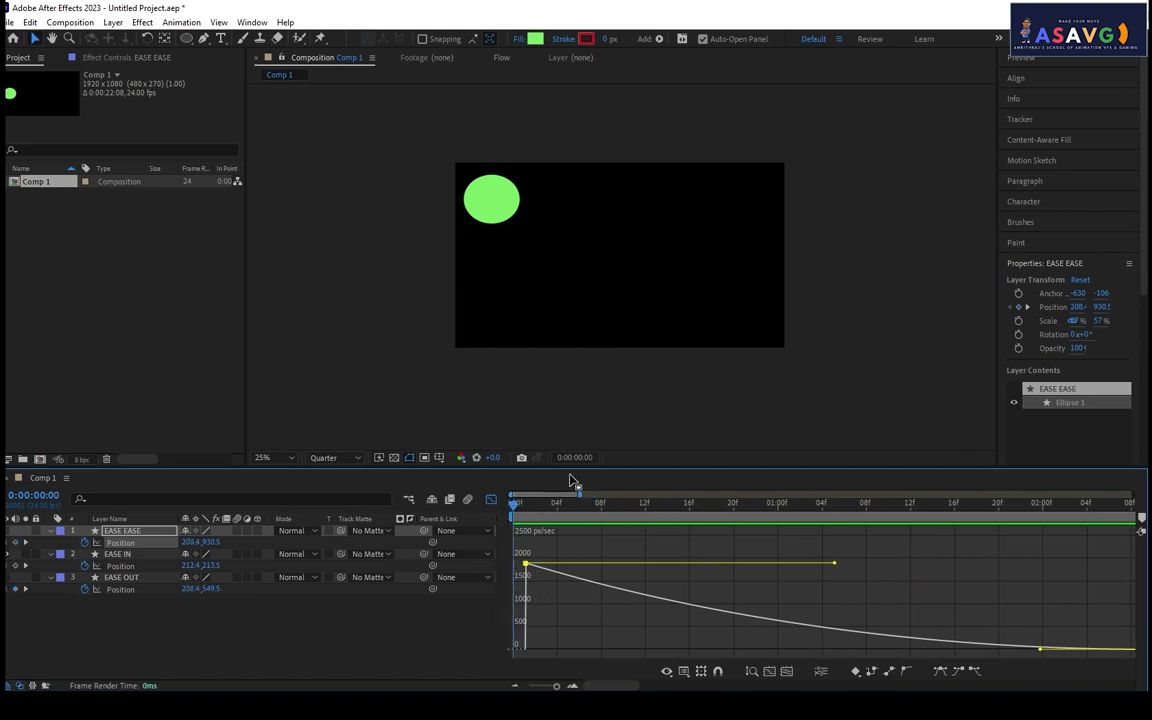
Preview the EASE EASE motion and fit its whole speed graph in view.
{"action": "key", "text": "space"}
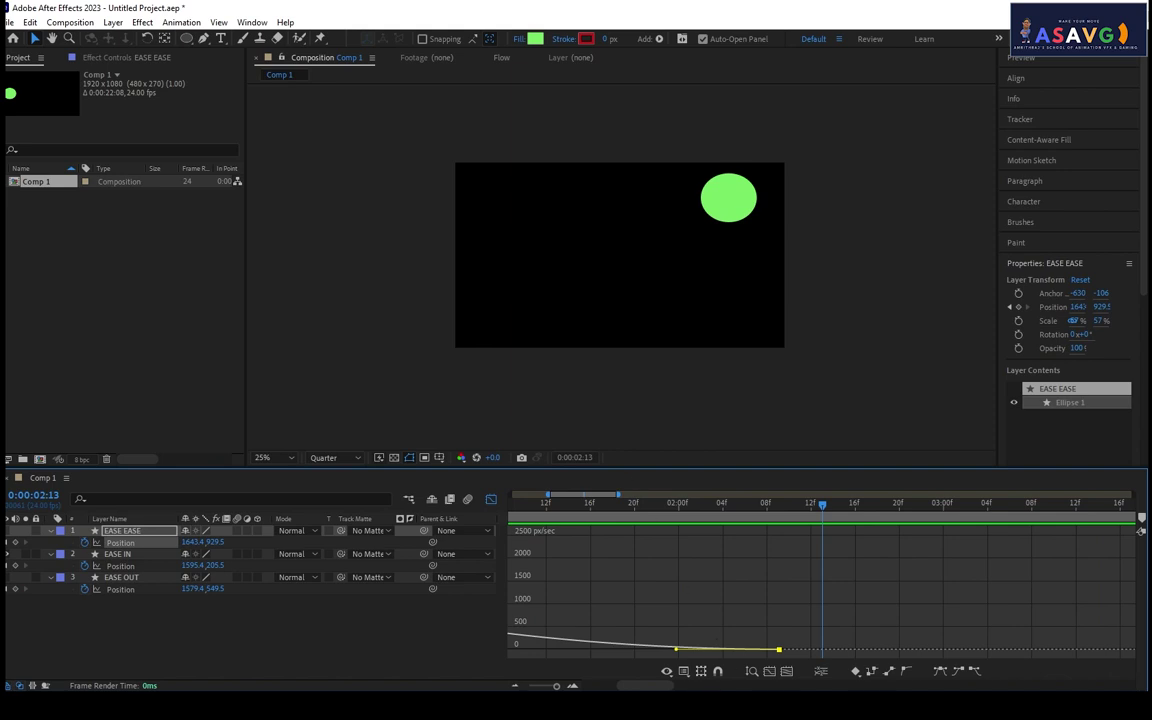
{"action": "left_click", "coordinate": [769, 674]}
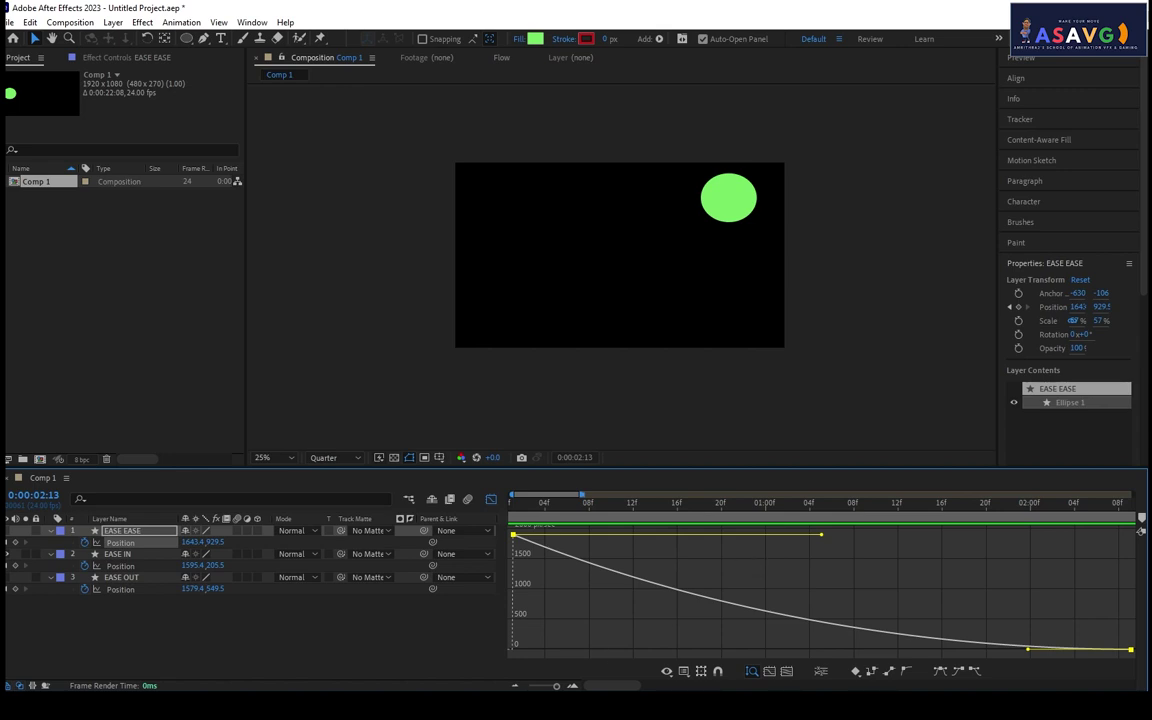
Delete all three ellipse layers from Comp 1 and return the timeline to the layer bar view.
{"action": "left_click", "coordinate": [110, 503]}
{"action": "key", "text": "ctrl+a"}
{"action": "key", "text": "Delete"}
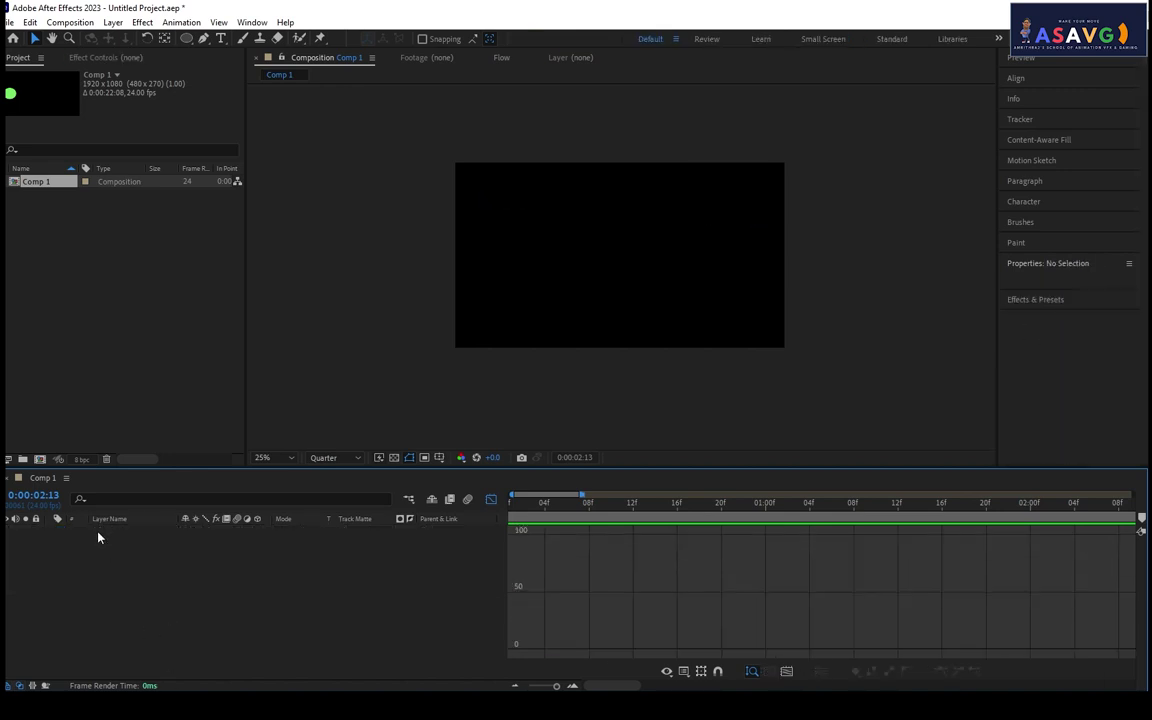
{"action": "left_click", "coordinate": [491, 498]}
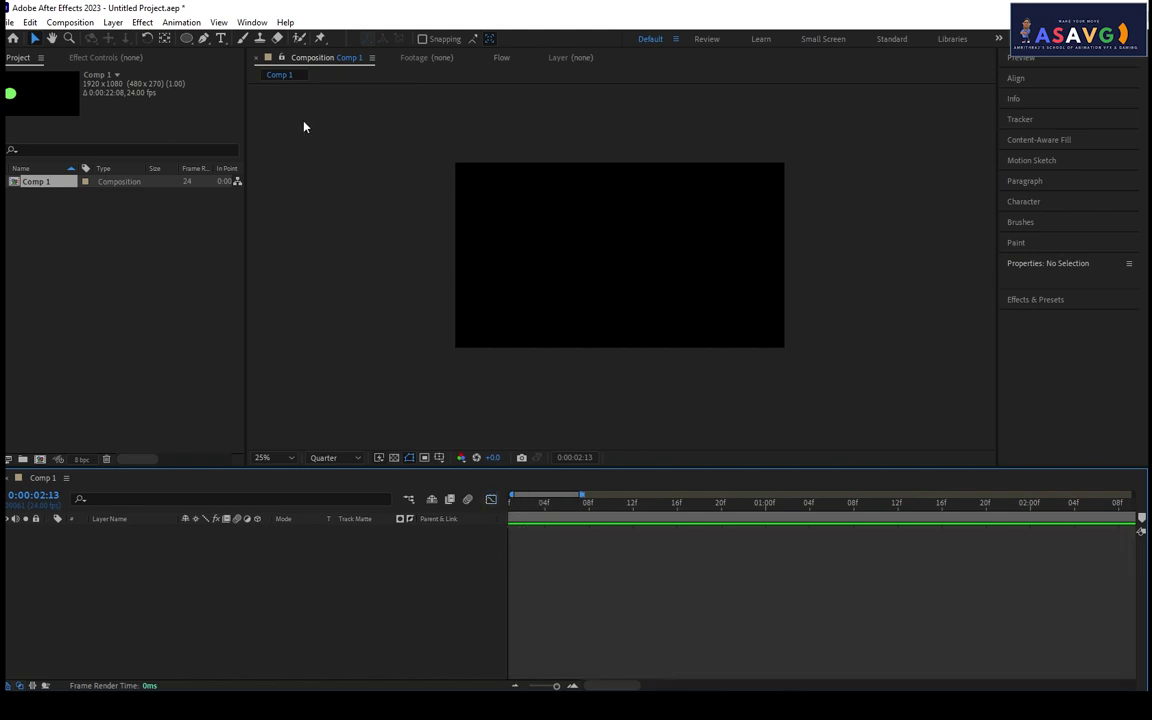
Create a text layer reading "GRAPH" in the composition.
{"action": "left_click", "coordinate": [221, 38]}
{"action": "left_click", "coordinate": [545, 234]}
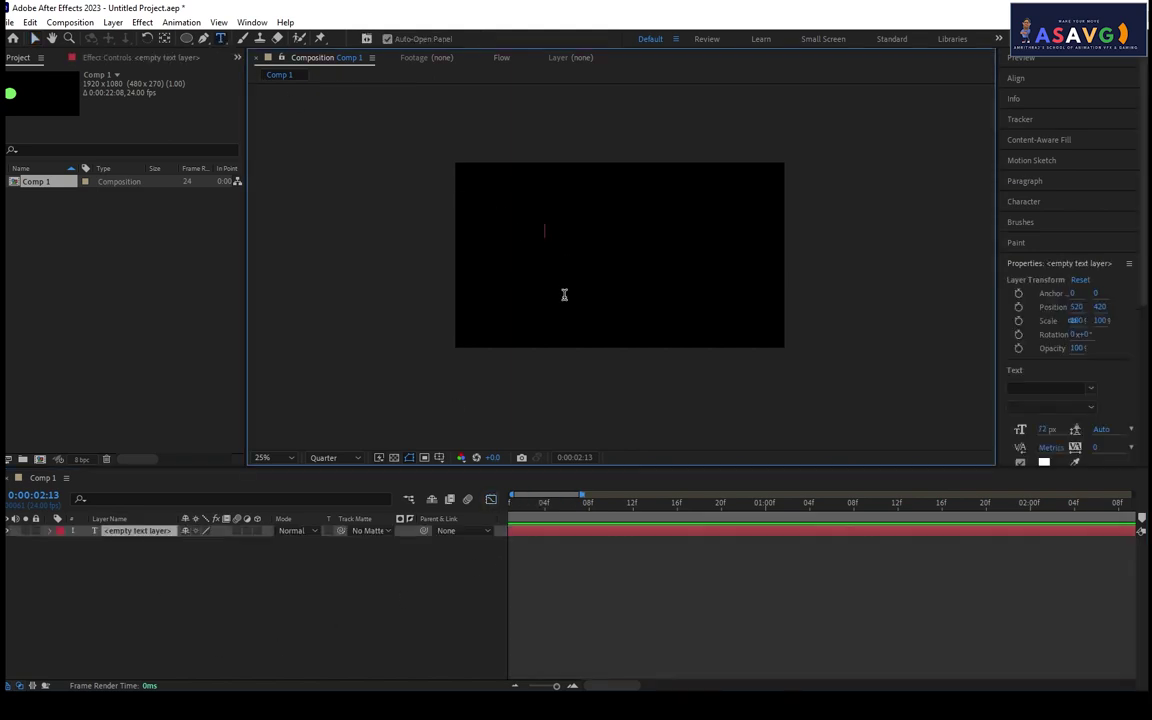
{"action": "type", "text": "GRAPH"}
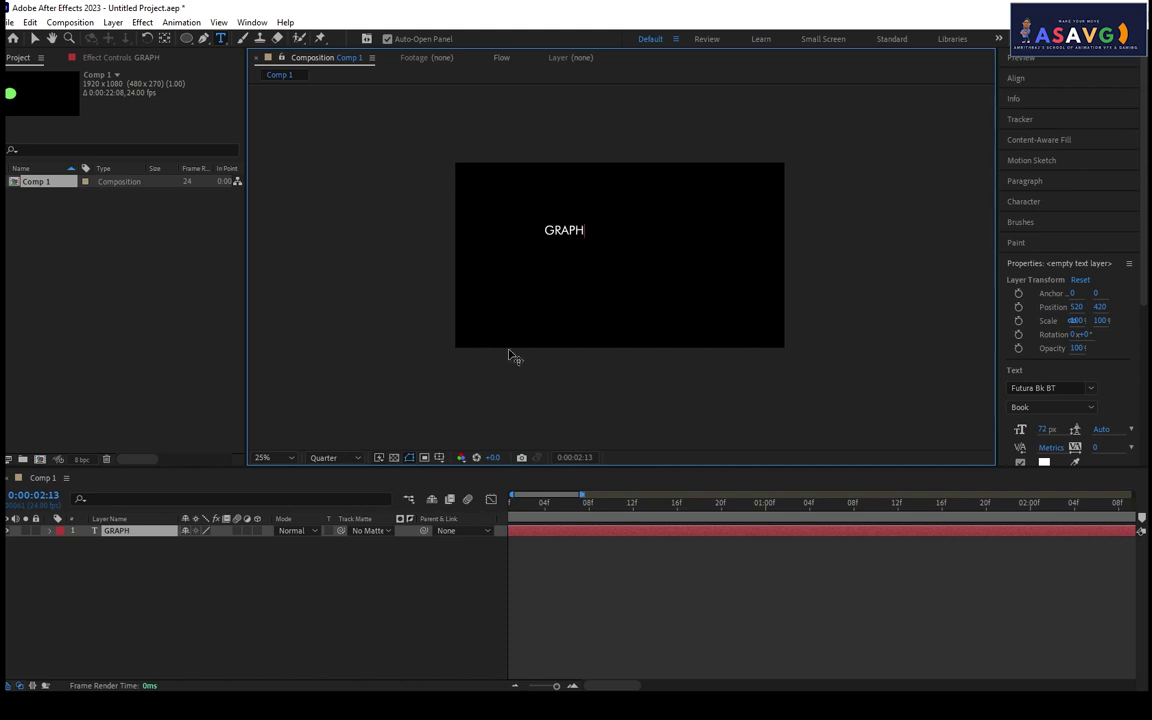
{"action": "left_click", "coordinate": [170, 569]}
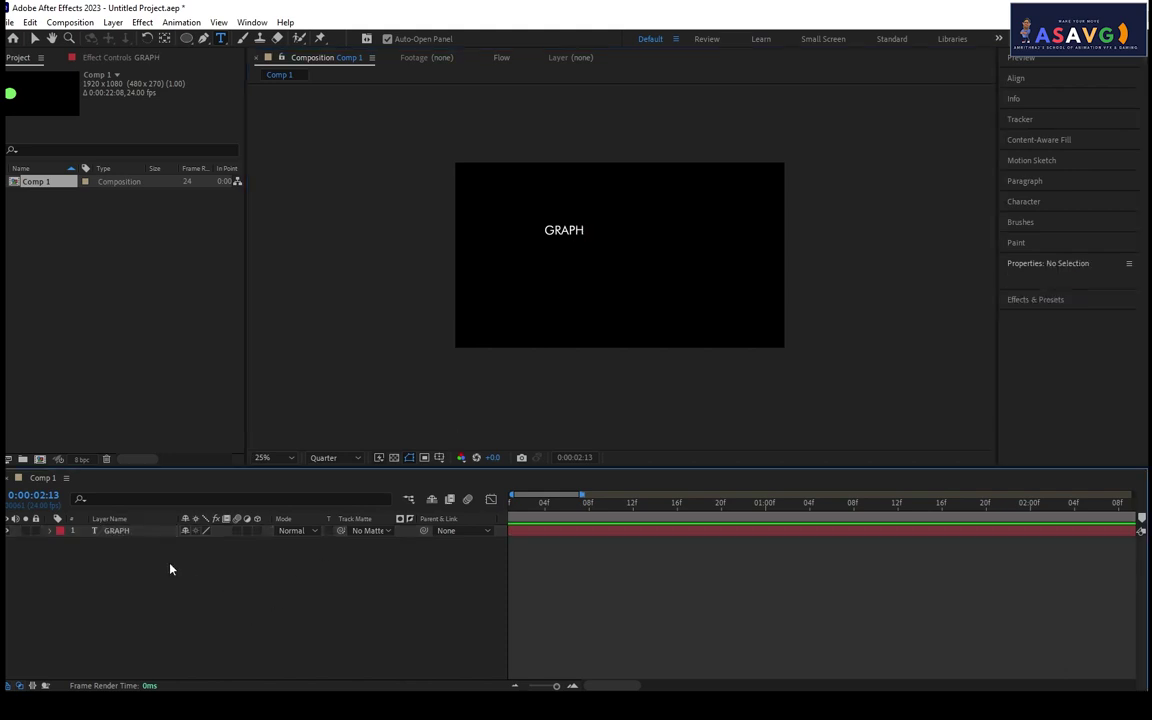
Enlarge the GRAPH layer to 349% scale, move it towards the middle of the frame, and centre its anchor point.
{"action": "left_click", "coordinate": [129, 531]}
{"action": "key", "text": "s"}
{"action": "left_click_drag", "start_coordinate": [197, 551], "coordinate": [380, 560]}
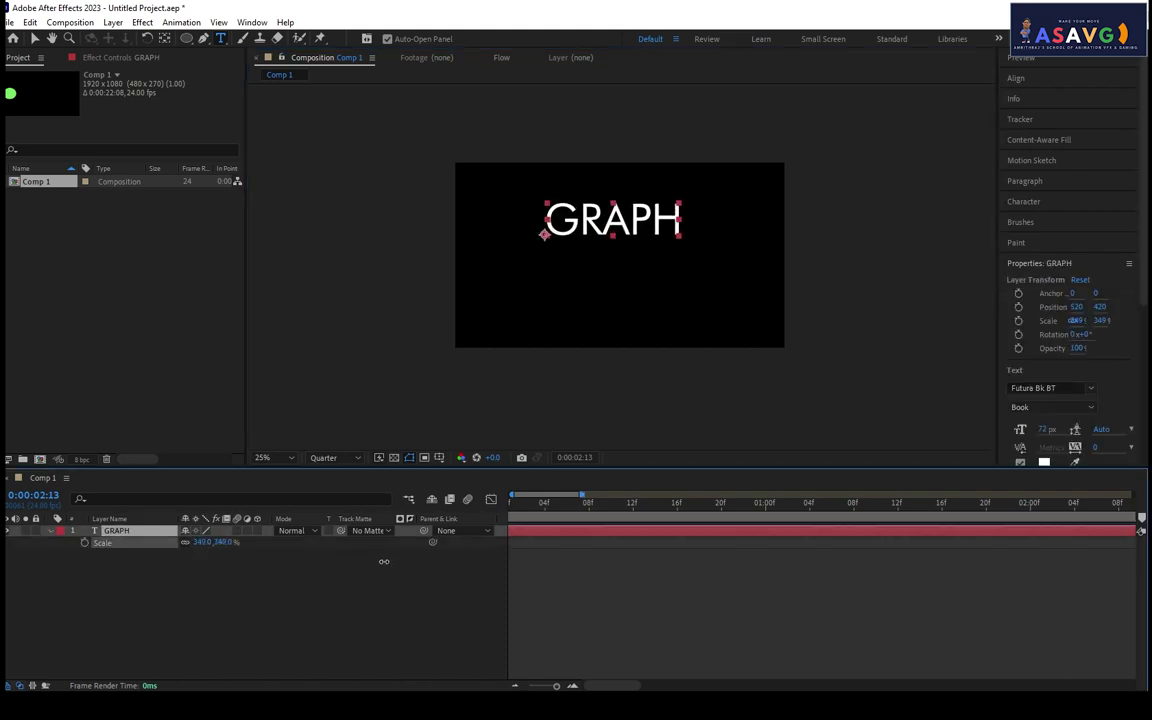
{"action": "left_click", "coordinate": [37, 38]}
{"action": "left_click_drag", "start_coordinate": [612, 222], "coordinate": [610, 250]}
{"action": "key", "text": "ctrl+alt+Home"}
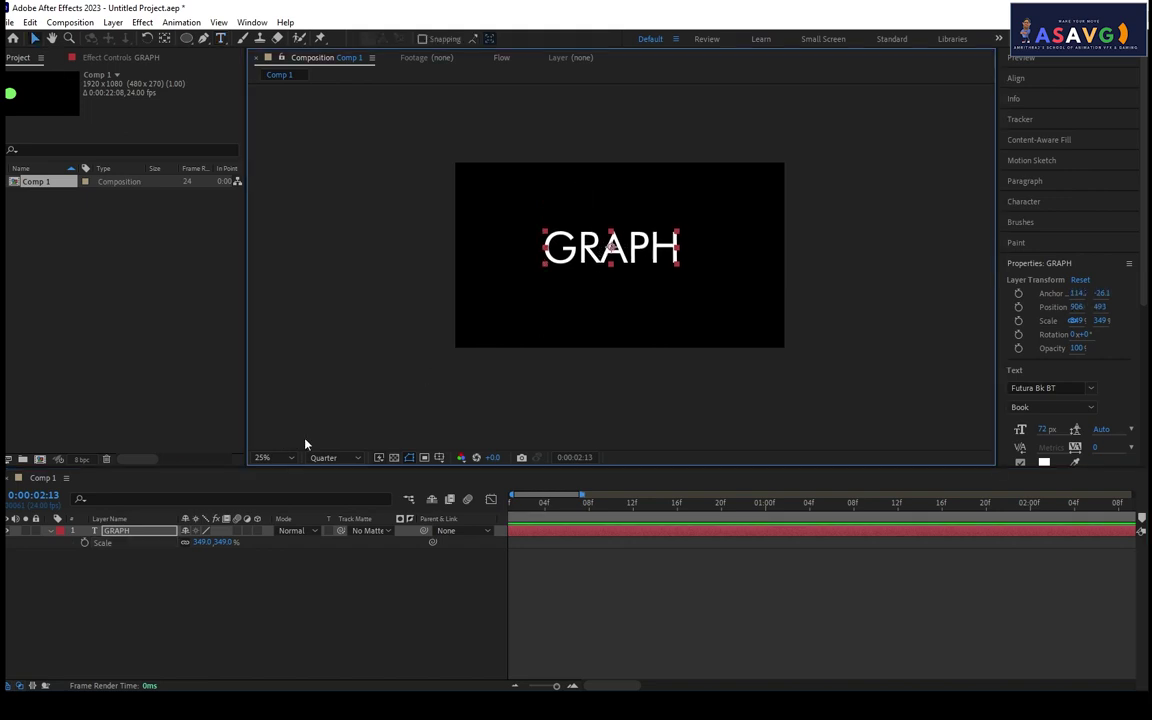
Reduce the GRAPH layer's Scale to 222% and move it to about 918, 553.
{"action": "left_click_drag", "start_coordinate": [200, 548], "coordinate": [130, 548]}
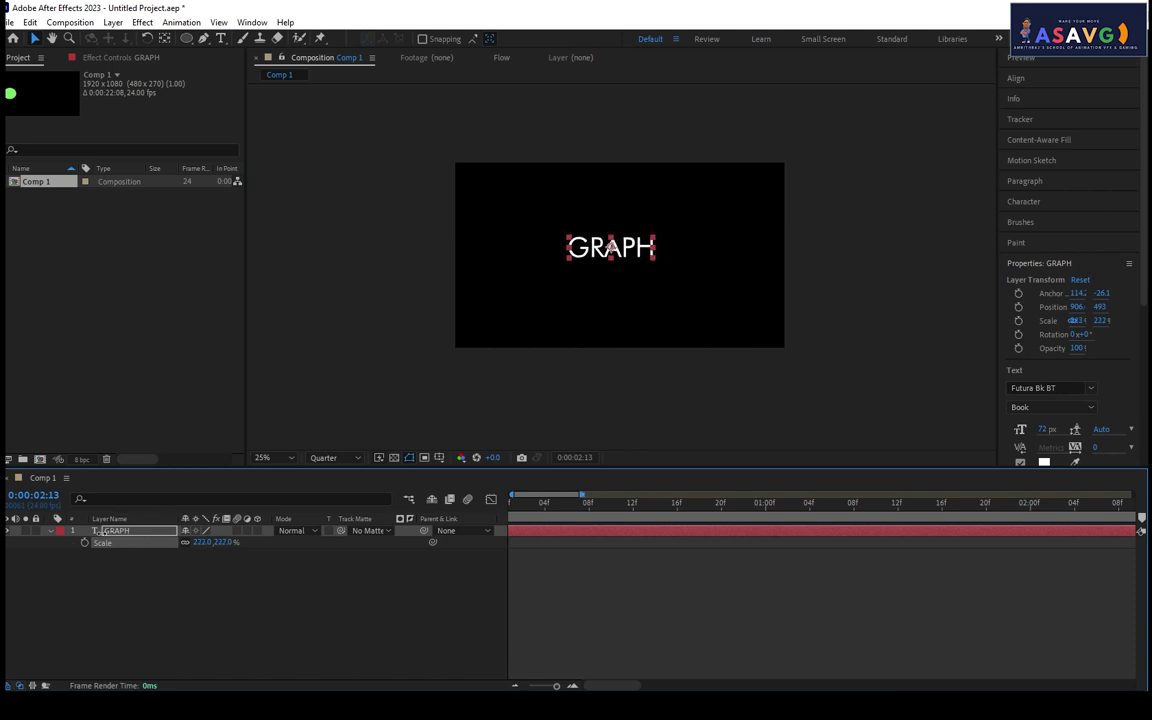
{"action": "left_click", "coordinate": [290, 406]}
{"action": "left_click_drag", "start_coordinate": [610, 254], "coordinate": [612, 265]}
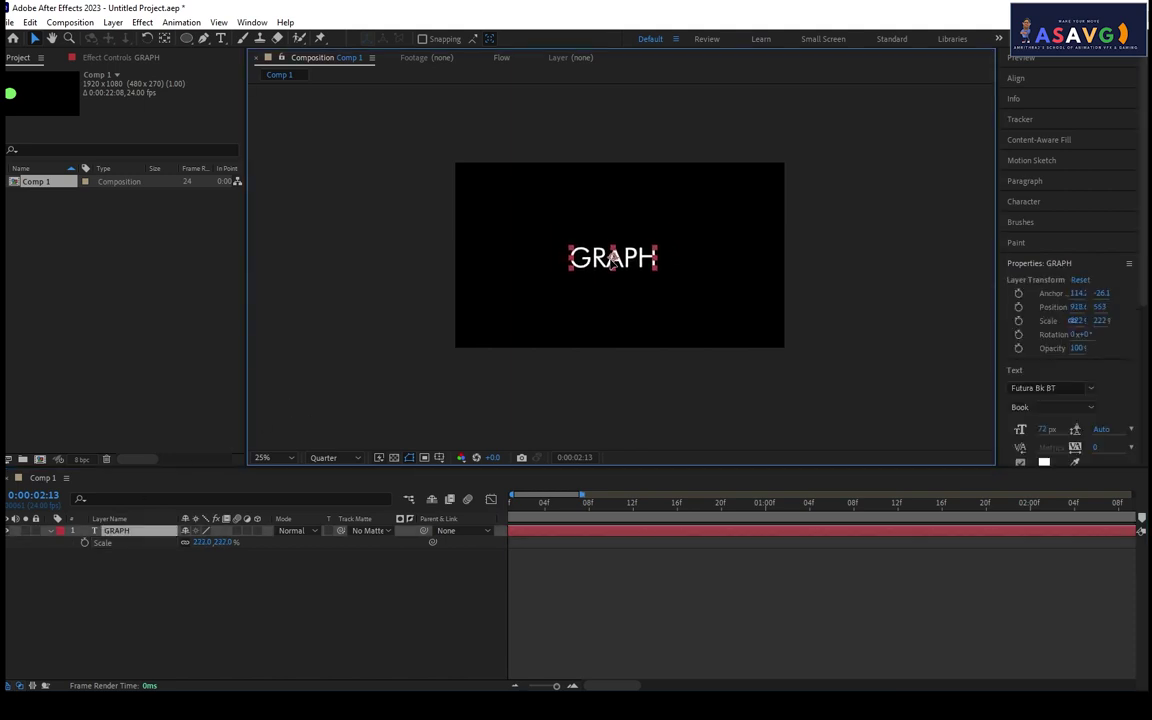
Keyframe GRAPH's Scale from 222% at 0:00:00:00 to 452% at 0:00:00:06, and preview it.
{"action": "left_click_drag", "start_coordinate": [545, 503], "coordinate": [698, 503]}
{"action": "left_click", "coordinate": [85, 543]}
{"action": "left_click_drag", "start_coordinate": [205, 542], "coordinate": [384, 570]}
{"action": "key", "text": "space"}
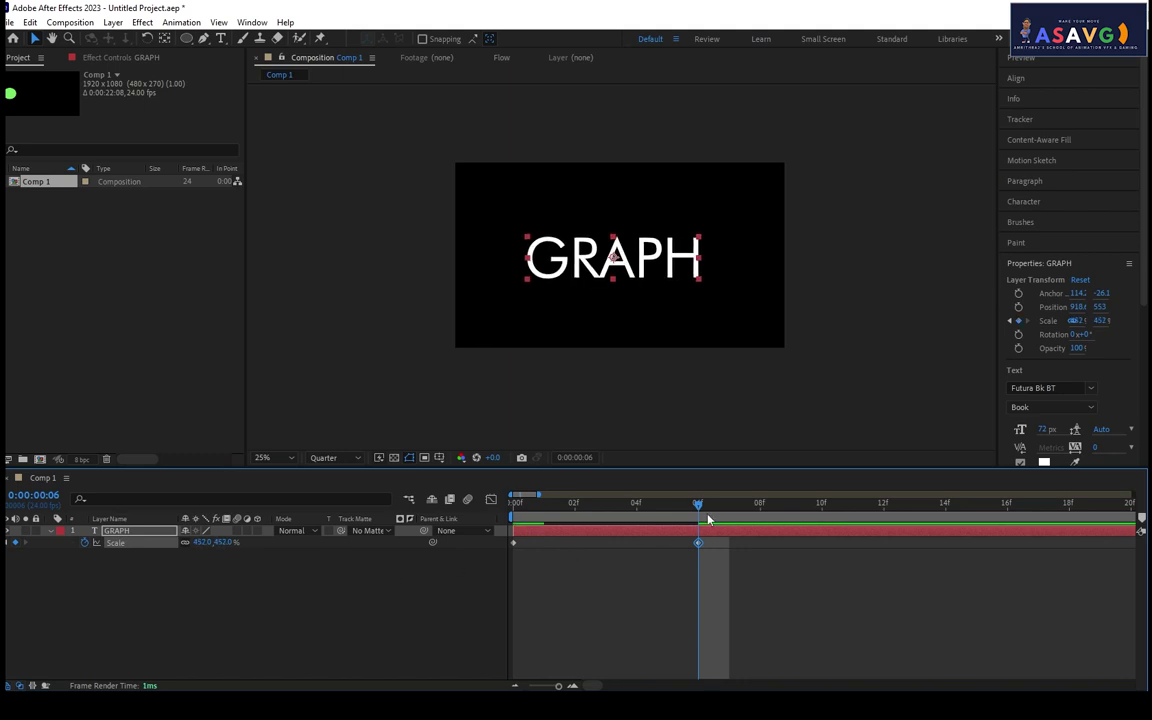
{"action": "key", "text": "space"}
Apply Easy Ease In to GRAPH's second Scale keyframe and extend its incoming speed graph handle back to about frame 3.
{"action": "right_click", "coordinate": [701, 544]}
{"action": "mouse_move", "coordinate": [771, 527]}
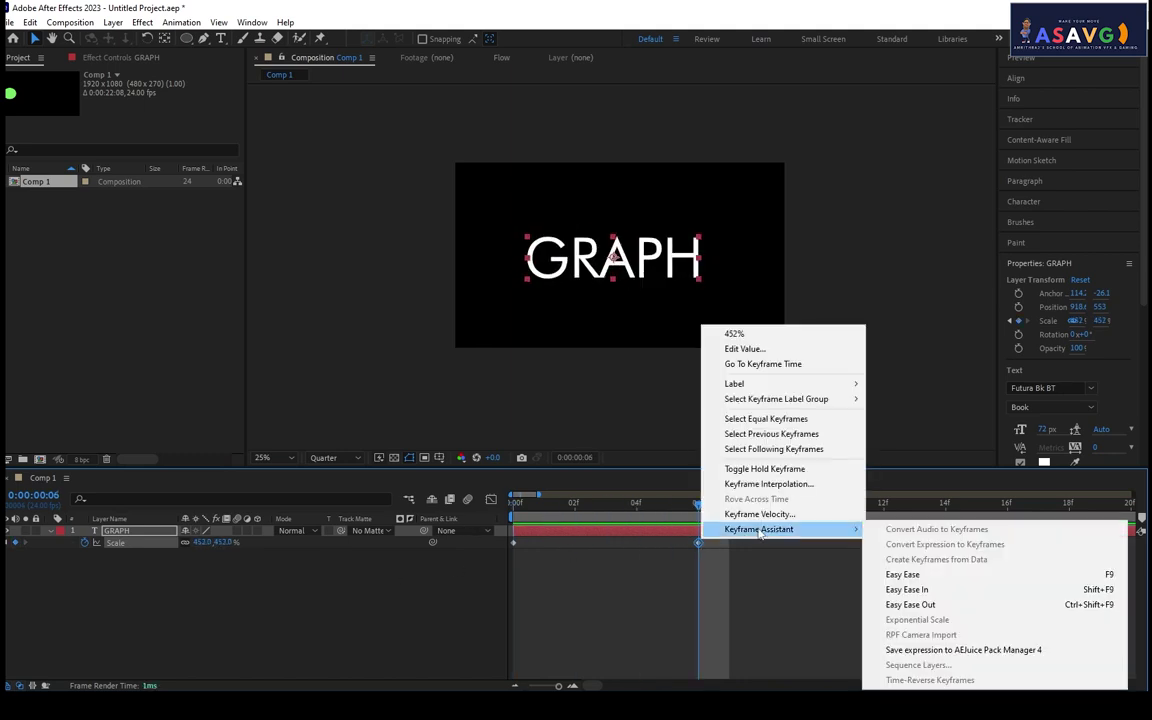
{"action": "left_click", "coordinate": [898, 592]}
{"action": "left_click", "coordinate": [489, 500]}
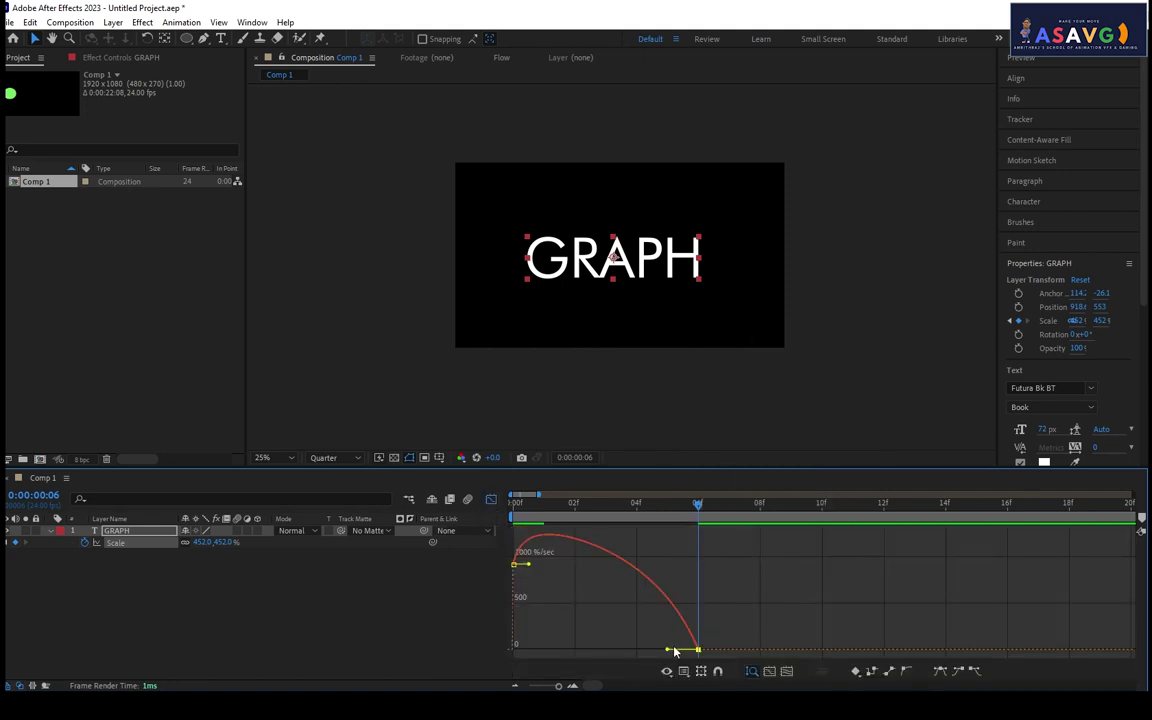
{"action": "left_click_drag", "start_coordinate": [667, 650], "coordinate": [605, 650]}
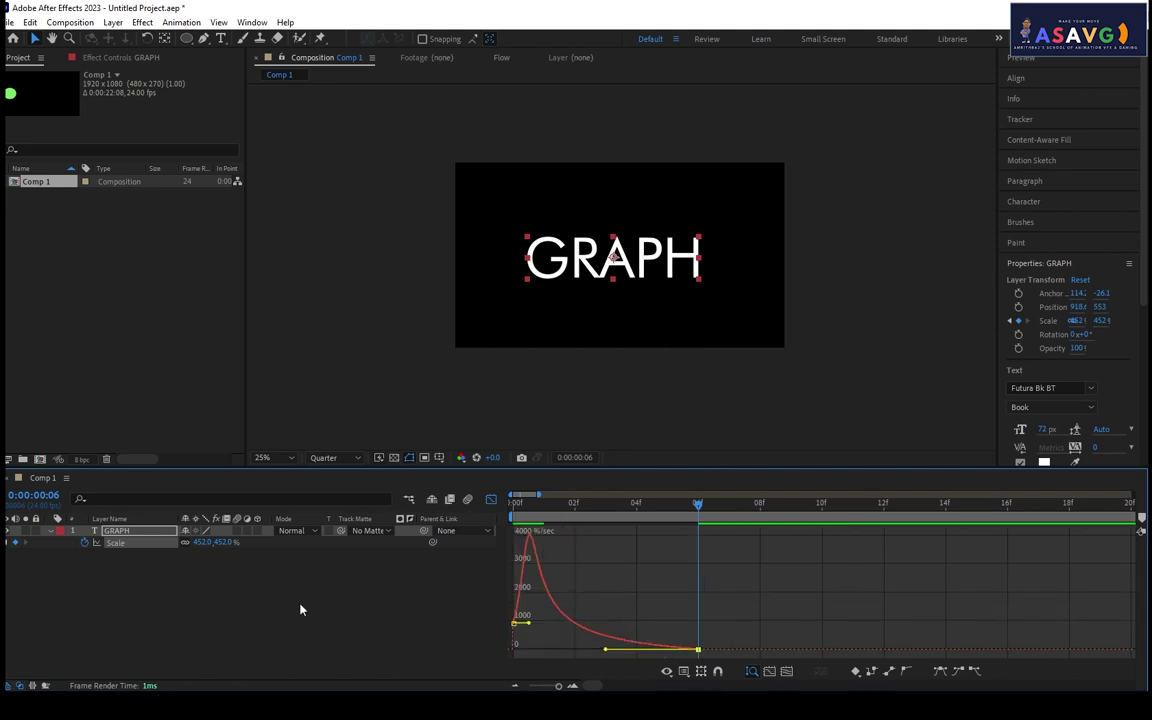
Preview GRAPH's eased scale animation in the graph editor and again in the layer bar view.
{"action": "key", "text": "space"}
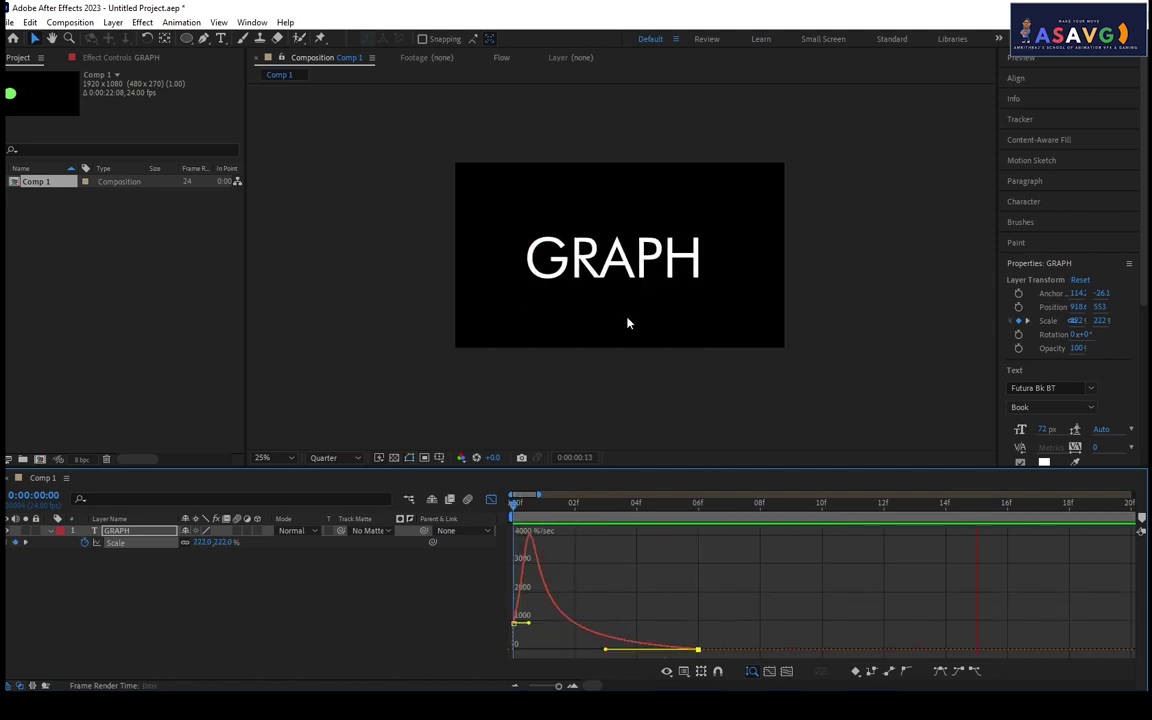
{"action": "key", "text": "space"}
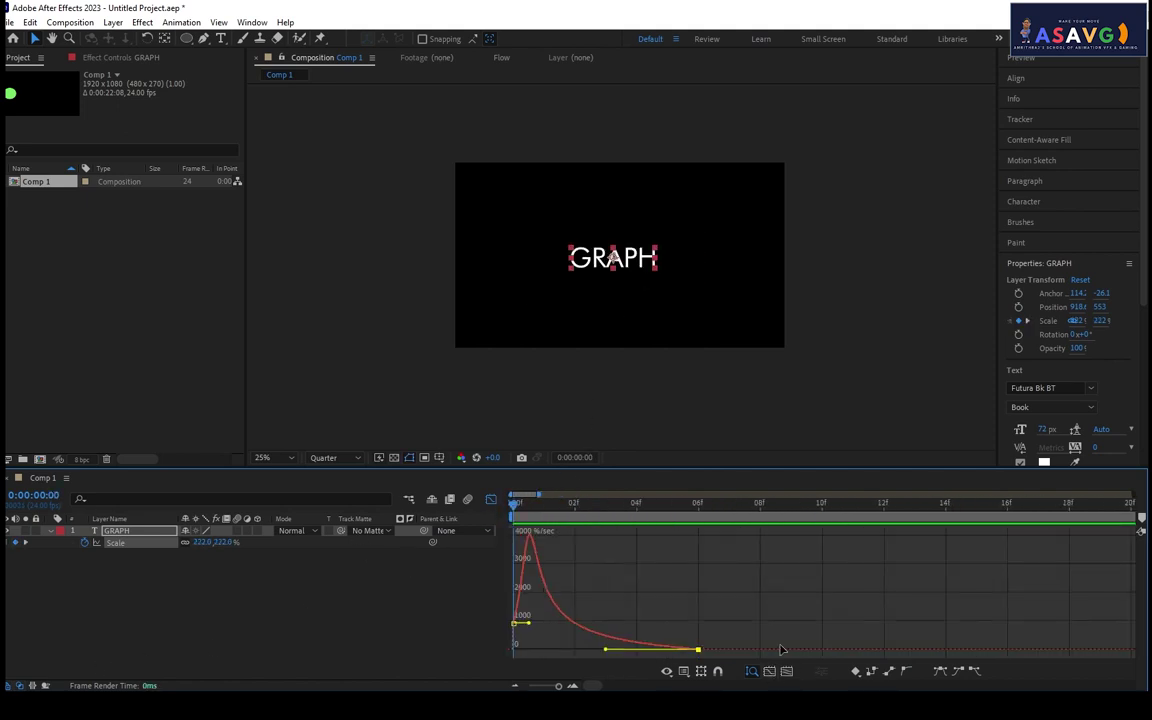
{"action": "left_click", "coordinate": [490, 501]}
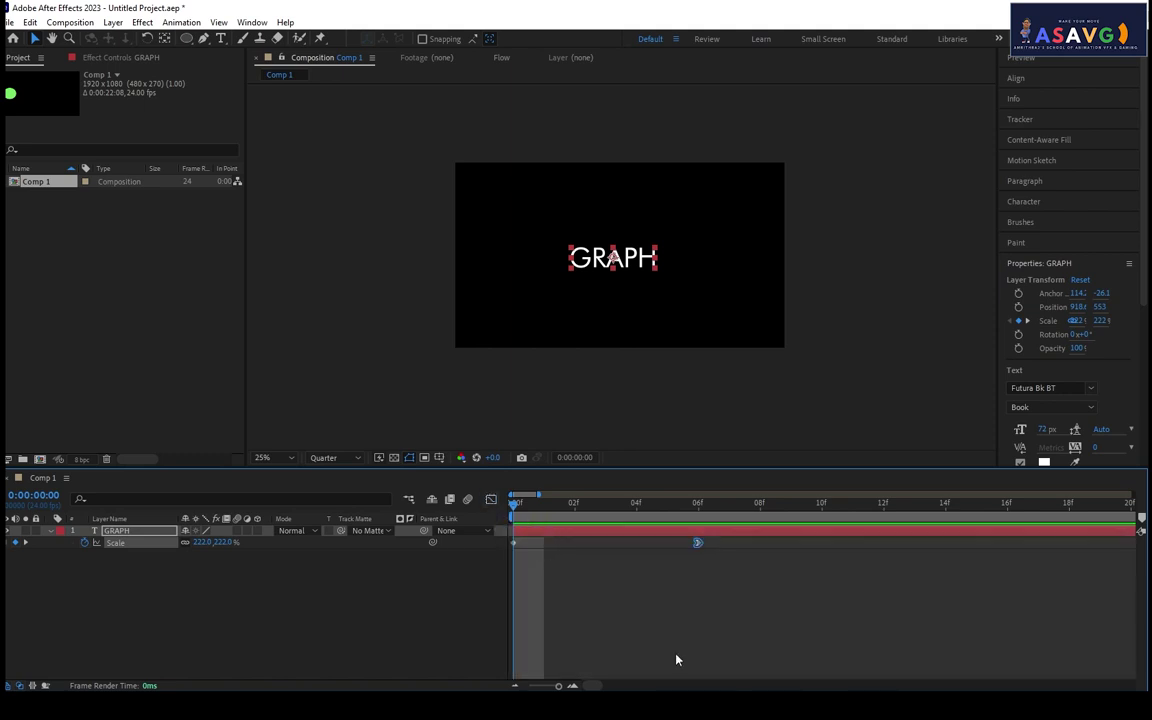
{"action": "key", "text": "space"}
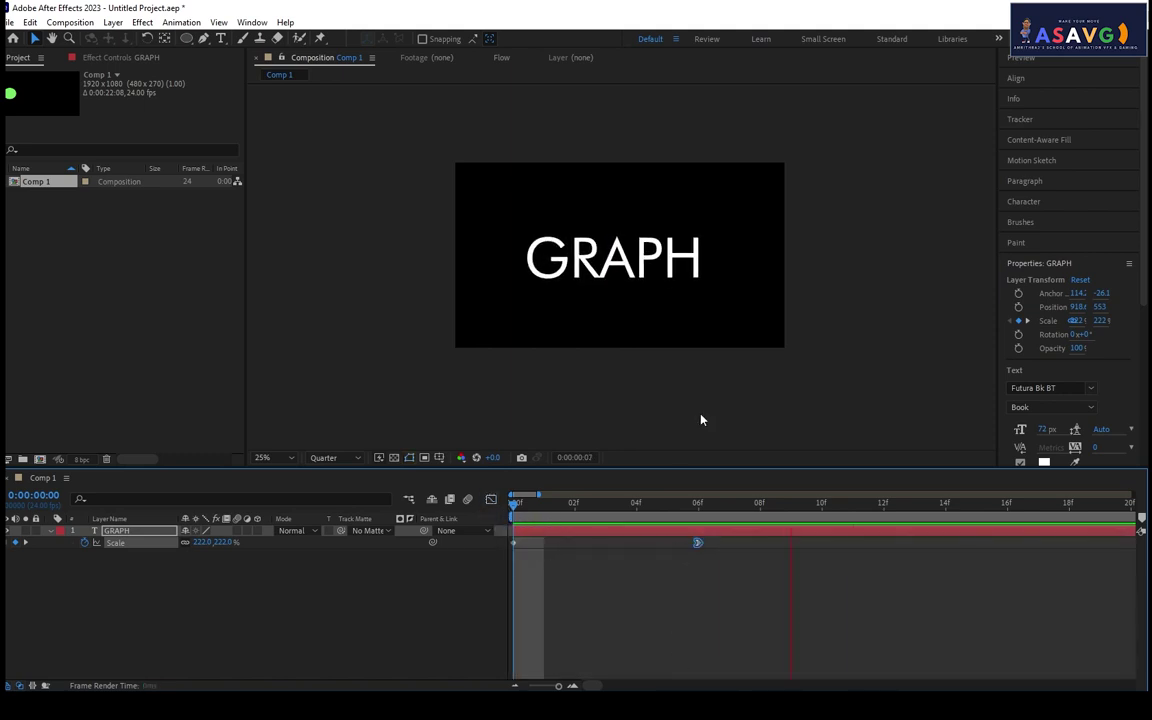
{"action": "key", "text": "space"}
Try GRAPH's second Scale keyframe at 0:00:00:13 and preview the slower growth.
{"action": "left_click_drag", "start_coordinate": [696, 543], "coordinate": [926, 548]}
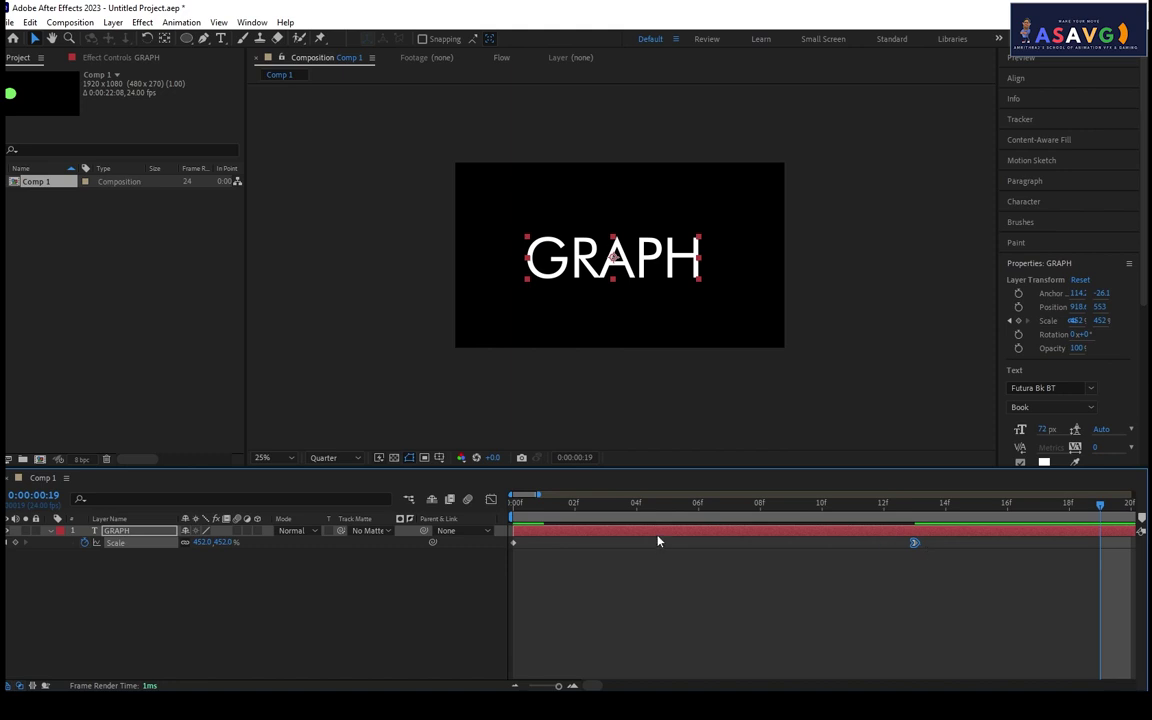
{"action": "key", "text": "space"}
{"action": "key", "text": "space"}
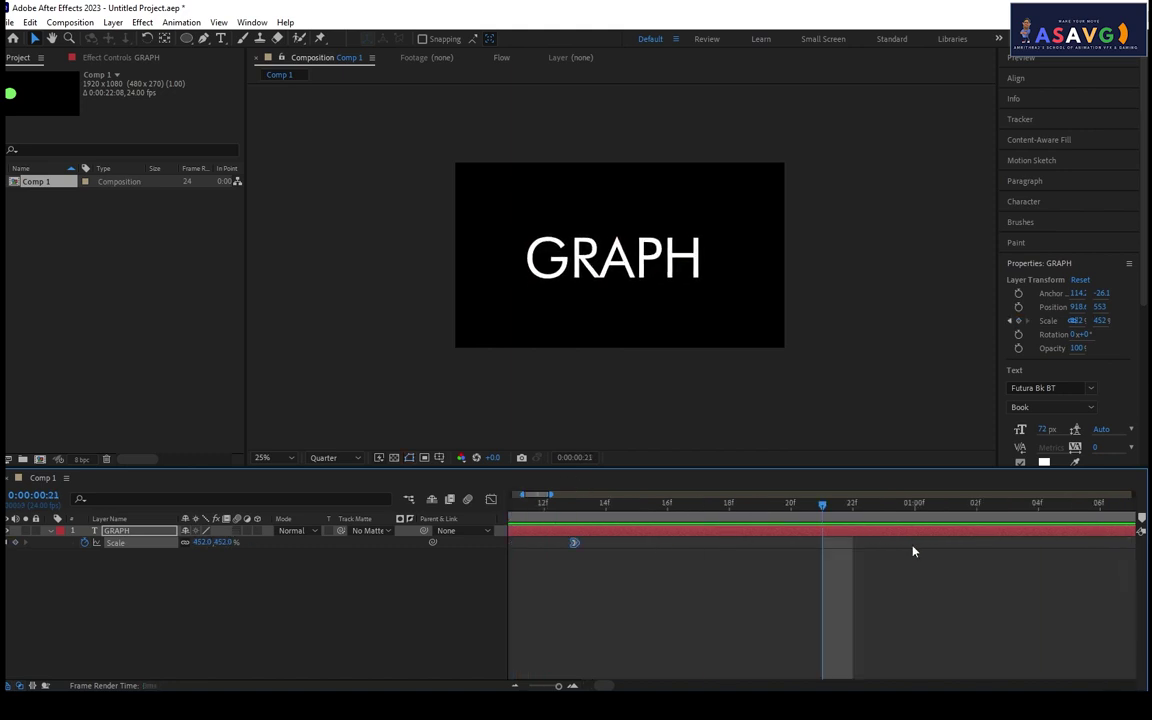
Try GRAPH's second Scale keyframe at about 0:00:06:00 and preview the animation from the start.
{"action": "left_click_drag", "start_coordinate": [550, 686], "coordinate": [531, 687]}
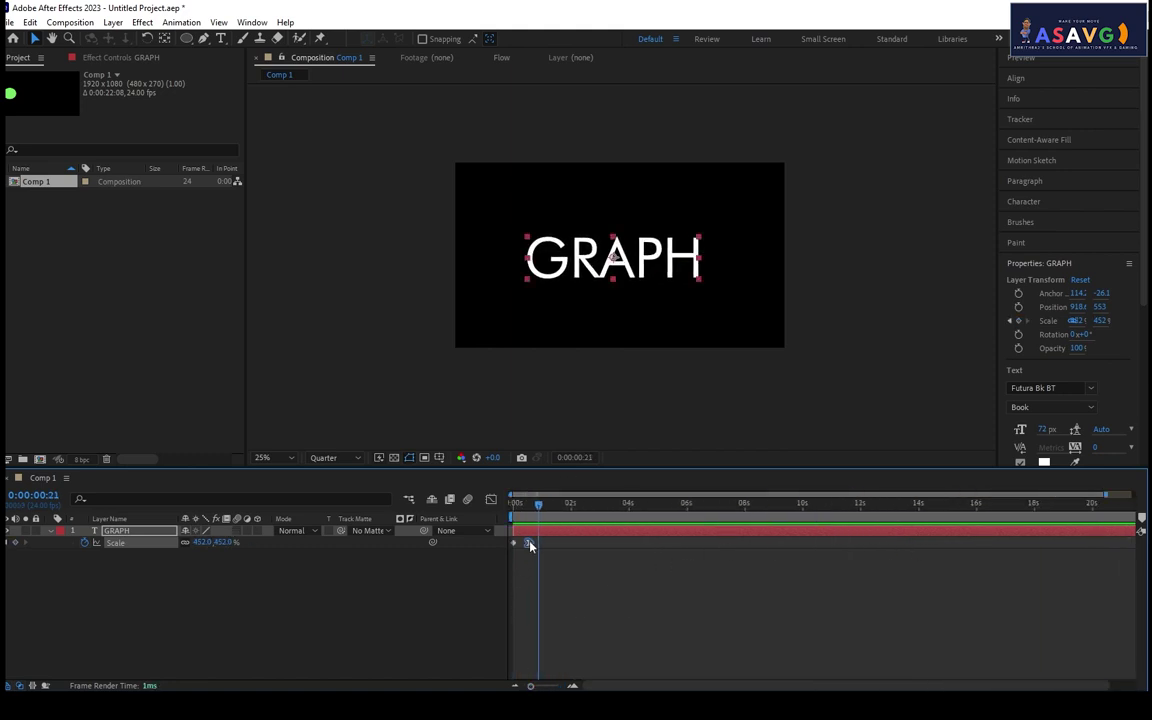
{"action": "left_click_drag", "start_coordinate": [530, 545], "coordinate": [687, 545]}
{"action": "left_click", "coordinate": [699, 365]}
{"action": "key", "text": "Home"}
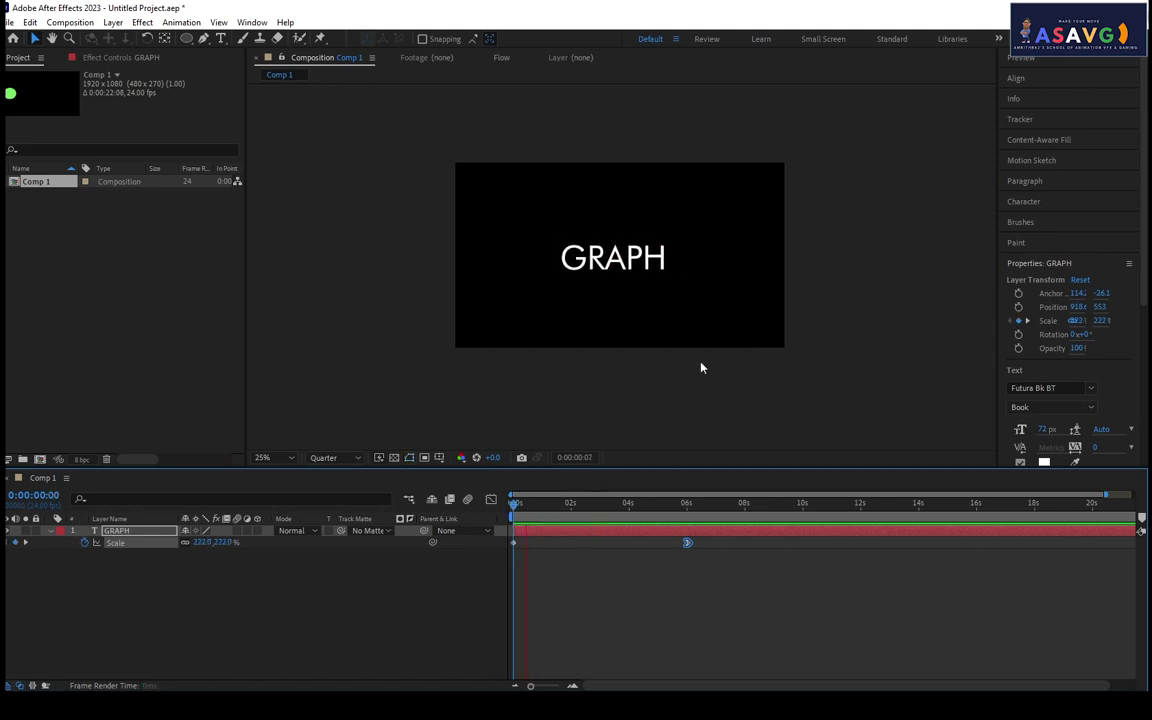
{"action": "key", "text": "space"}
{"action": "key", "text": "space"}
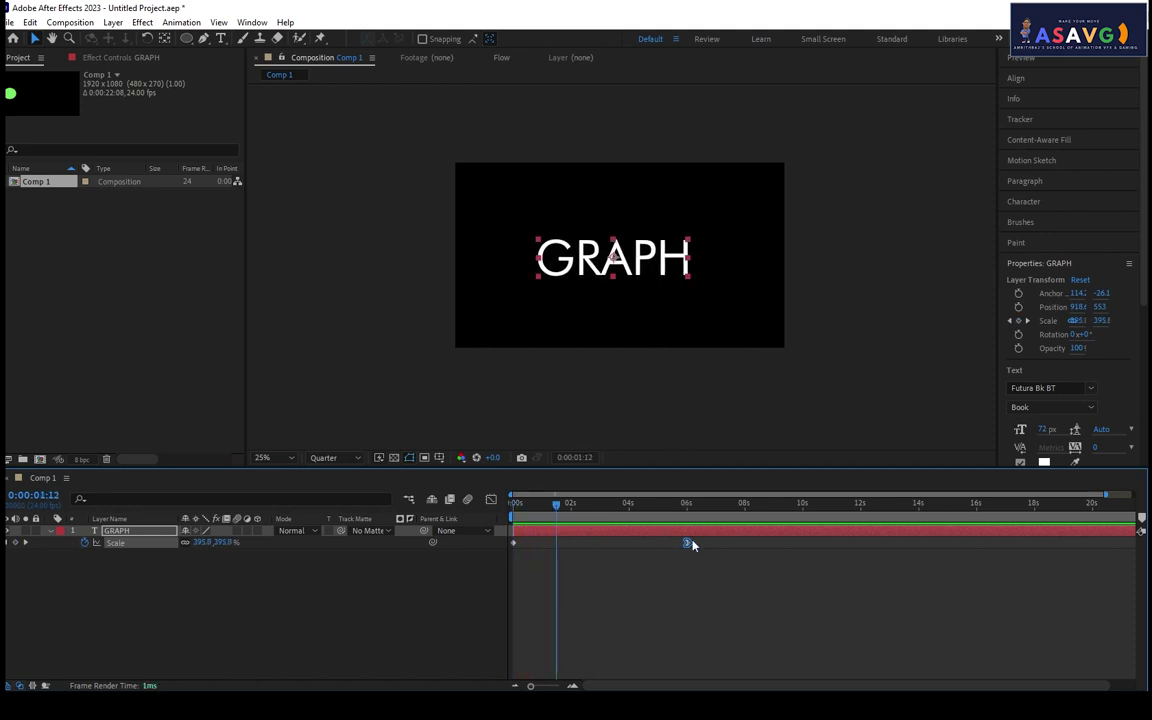
Move GRAPH's second Scale keyframe to about 0:00:01:12 and preview the animation from the start.
{"action": "left_click_drag", "start_coordinate": [692, 545], "coordinate": [556, 545]}
{"action": "key", "text": "Home"}
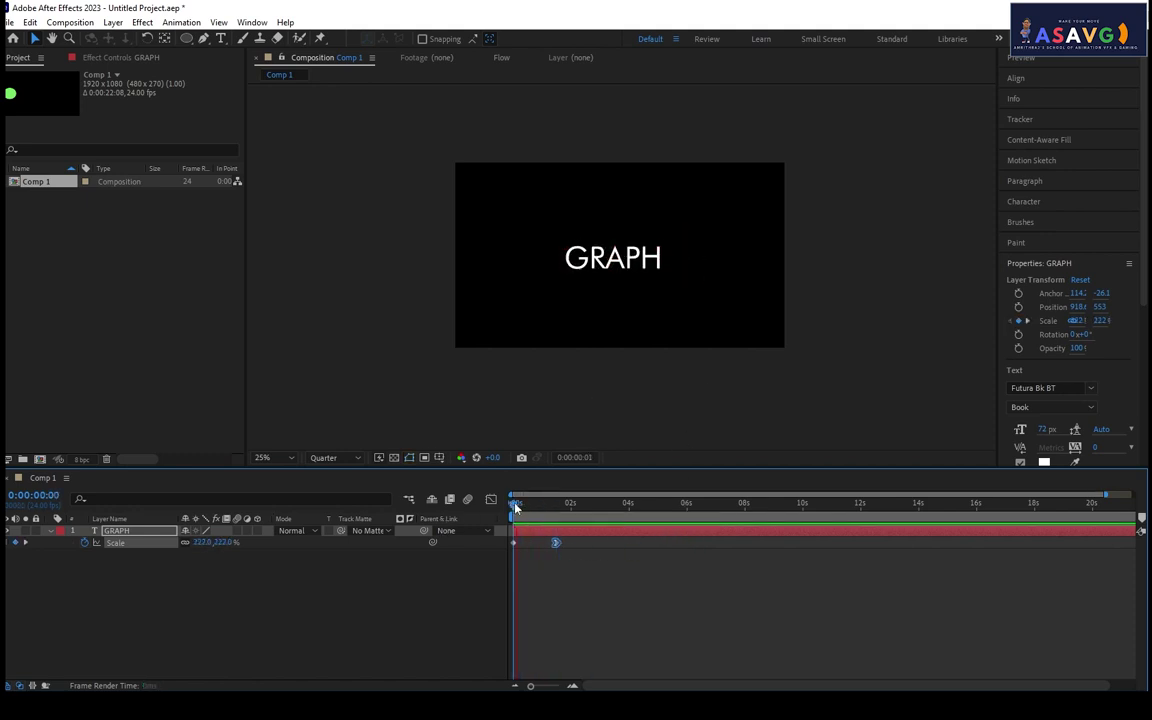
{"action": "key", "text": "space"}
{"action": "key", "text": "space"}
{"action": "key", "text": "Home"}
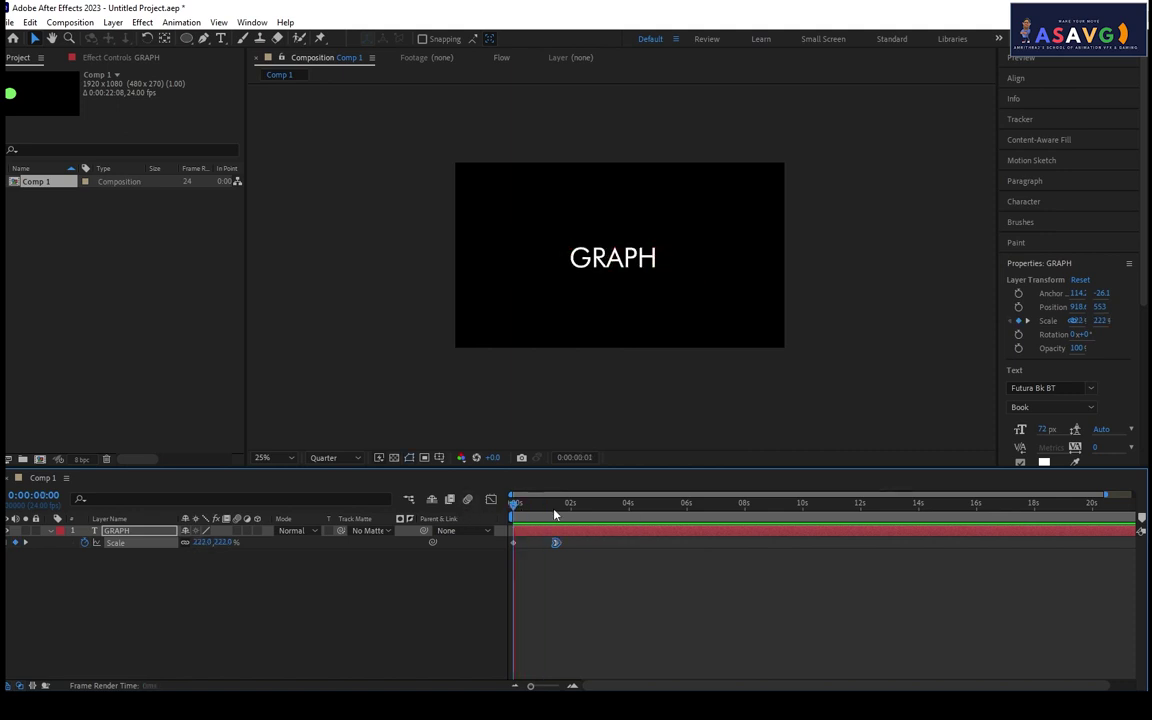
{"action": "key", "text": "space"}
{"action": "key", "text": "space"}
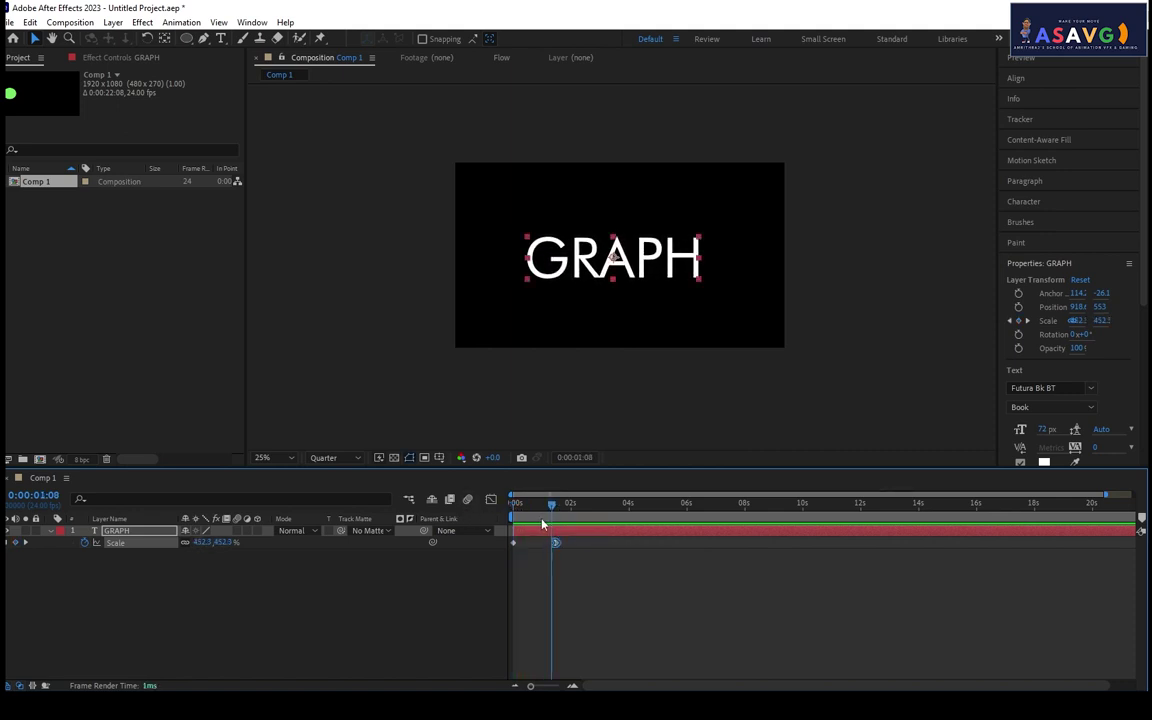
Create a second text layer reading "EDITOR" below the GRAPH text.
{"action": "left_click", "coordinate": [221, 38]}
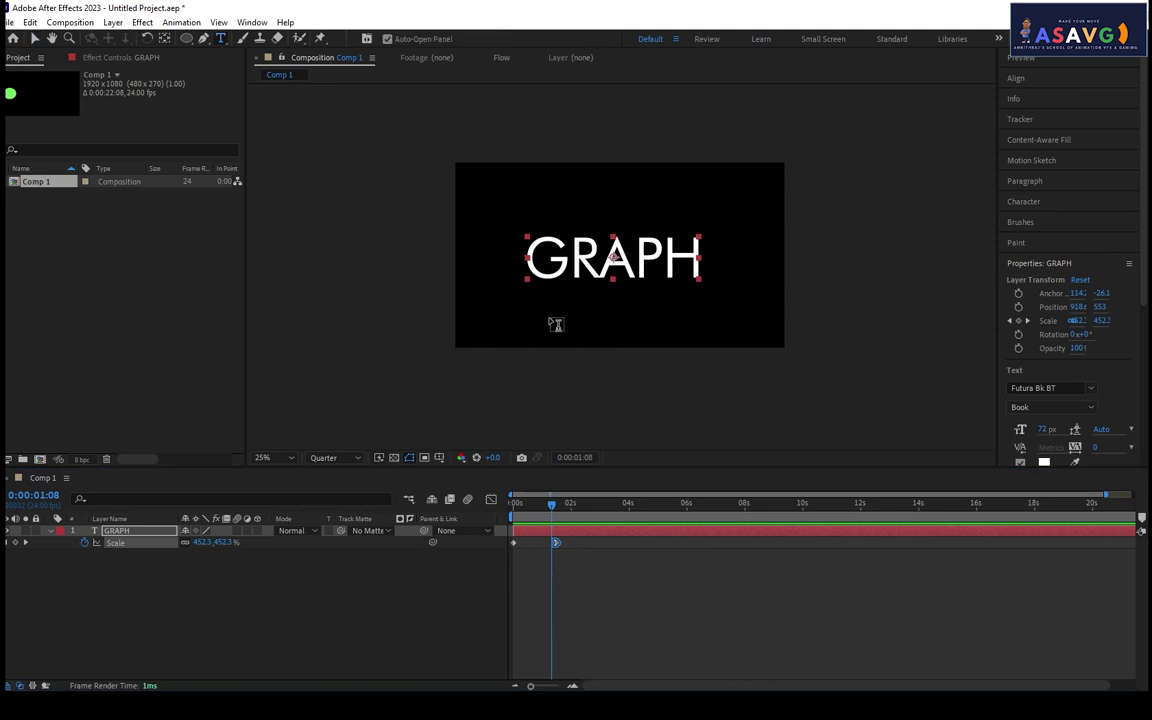
{"action": "left_click", "coordinate": [548, 330]}
{"action": "type", "text": "ED"}
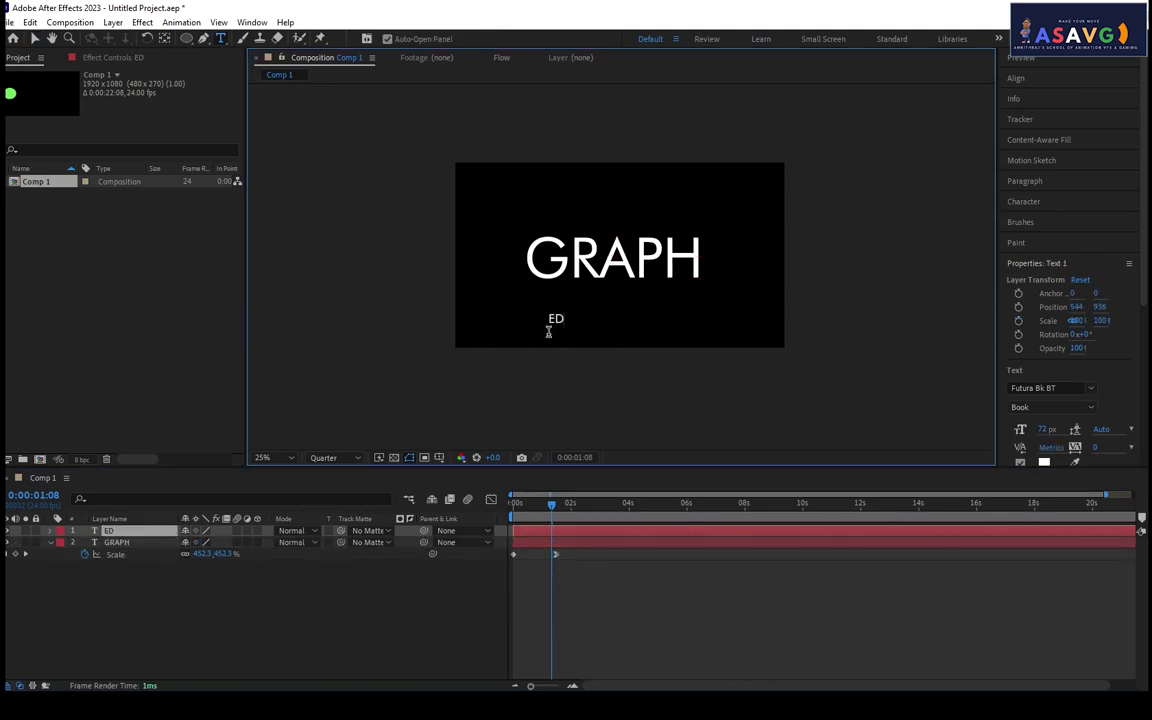
{"action": "type", "text": "ITOR"}
Scale the EDITOR layer to 310%, centre its anchor point, and move it to about 938, 820 just below GRAPH.
{"action": "left_click", "coordinate": [117, 530]}
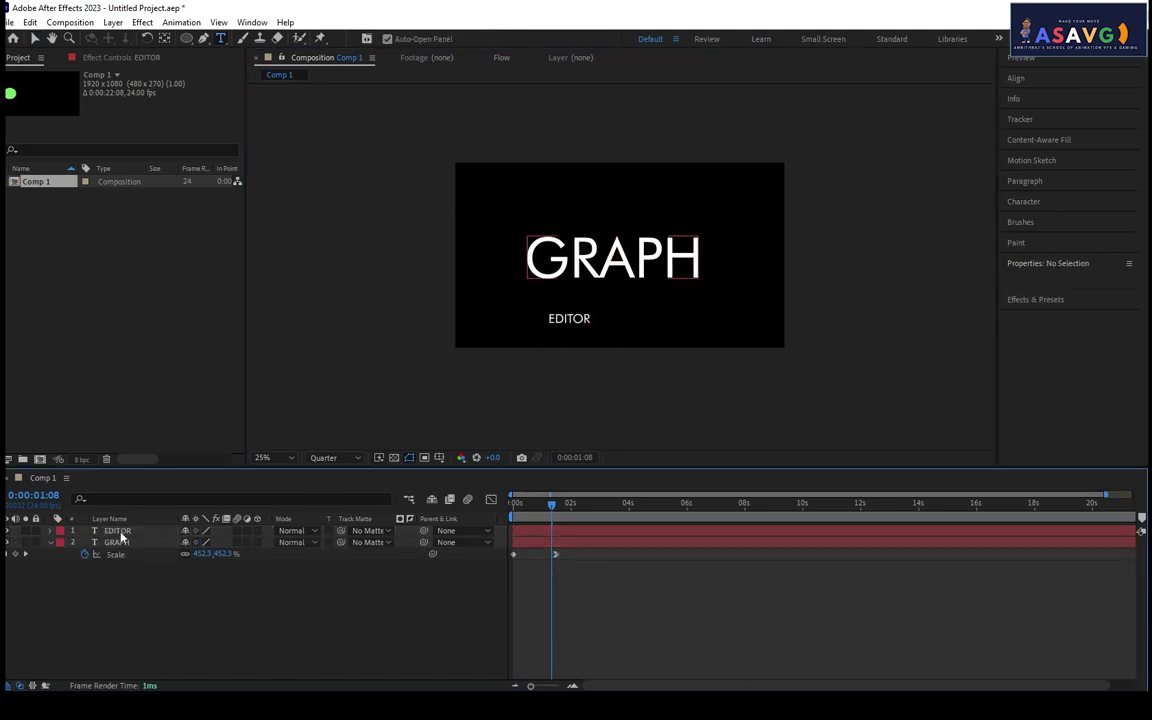
{"action": "key", "text": "s"}
{"action": "left_click_drag", "start_coordinate": [200, 541], "coordinate": [372, 566]}
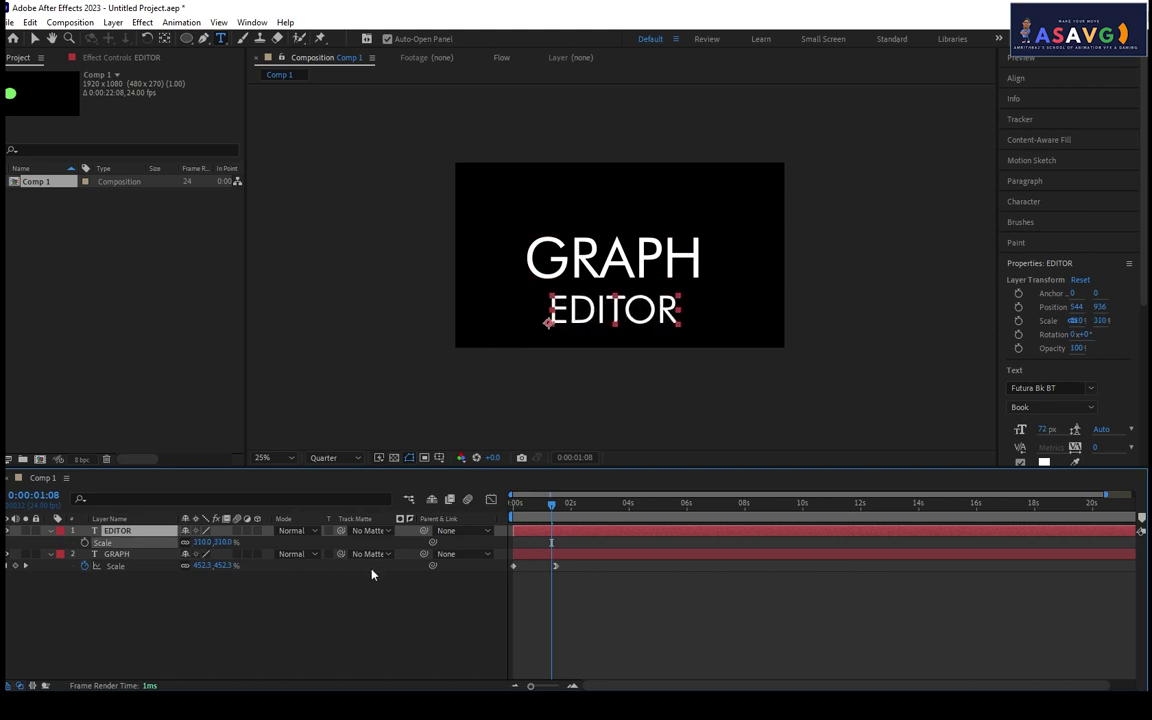
{"action": "key", "text": "ctrl+alt+Home"}
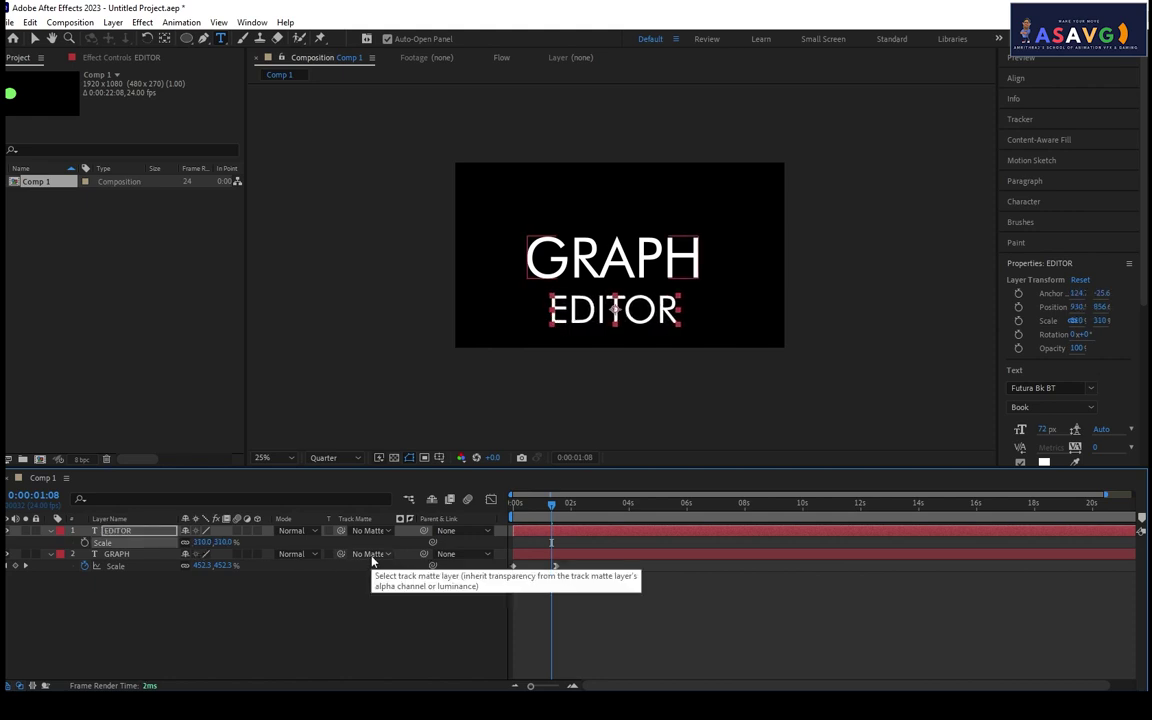
{"action": "left_click", "coordinate": [34, 38]}
{"action": "left_click_drag", "start_coordinate": [617, 334], "coordinate": [617, 328]}
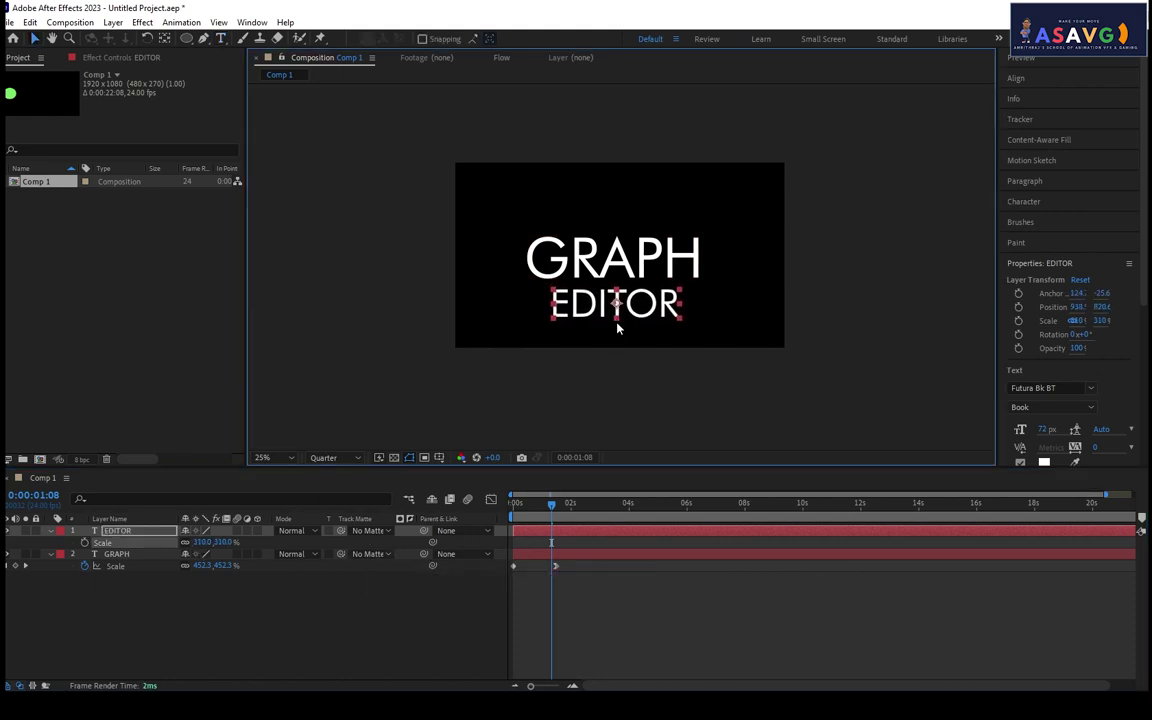
Animate the EDITOR layer's Scale with keyframes of 310% at 0:00:00:13 and 361% at 0:00:01:17.
{"action": "left_click_drag", "start_coordinate": [551, 503], "coordinate": [530, 520]}
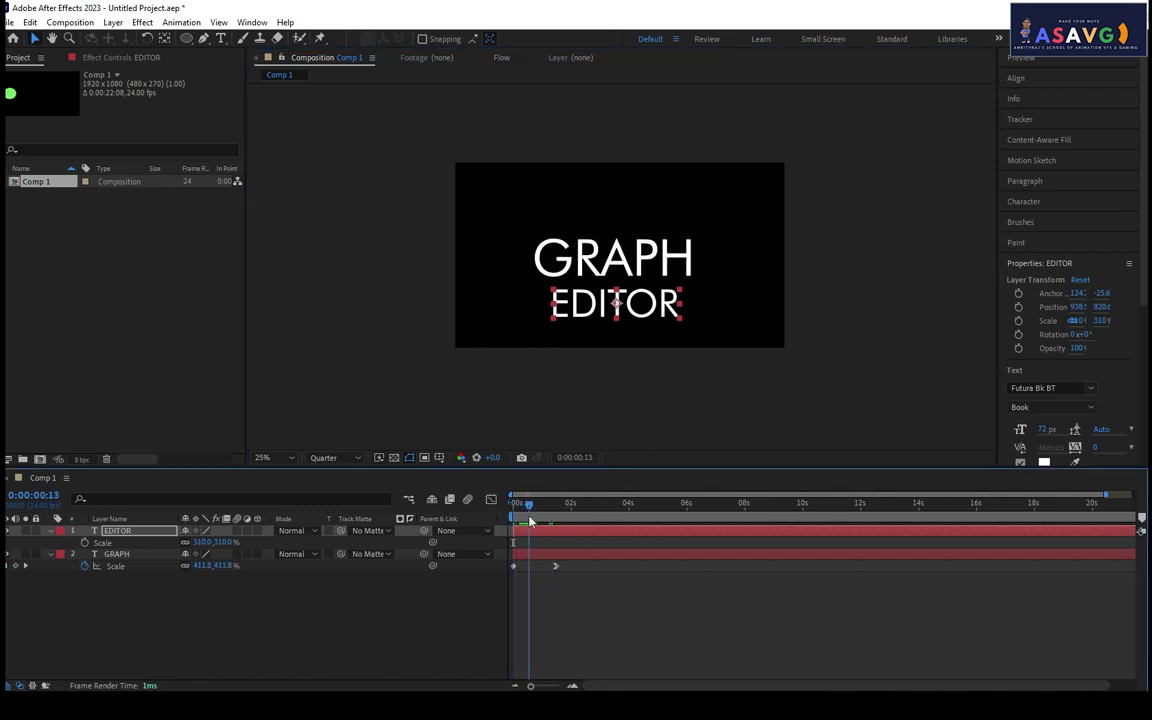
{"action": "left_click", "coordinate": [85, 542]}
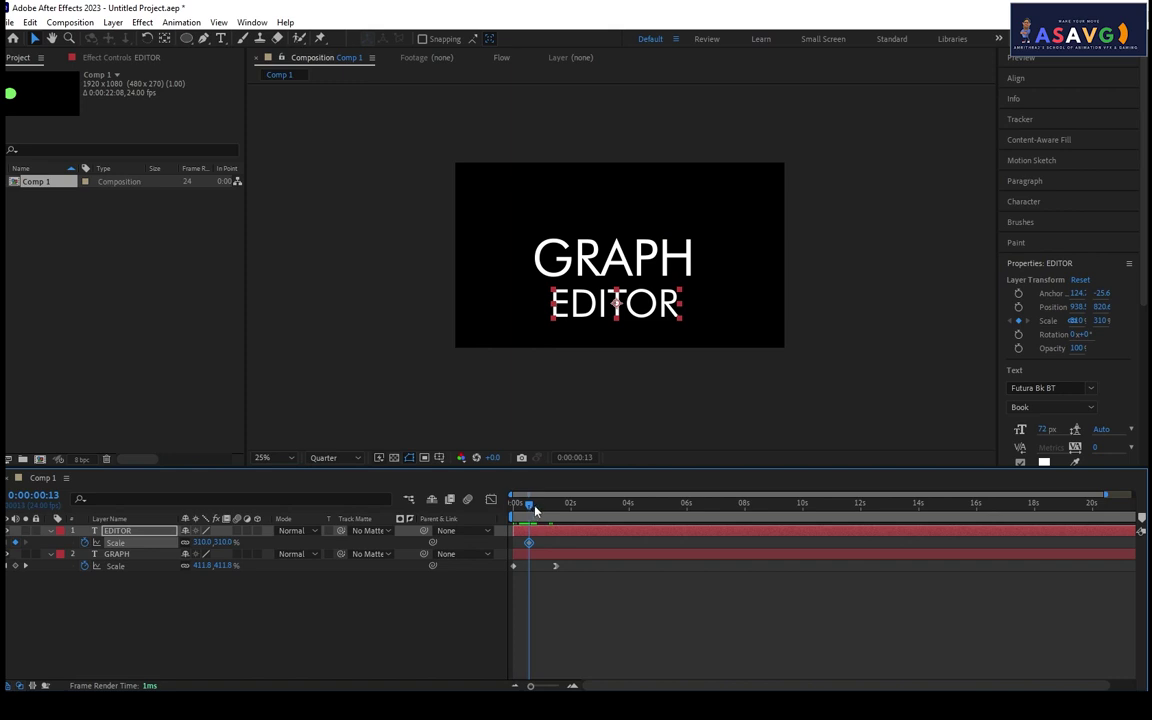
{"action": "left_click_drag", "start_coordinate": [535, 510], "coordinate": [563, 506]}
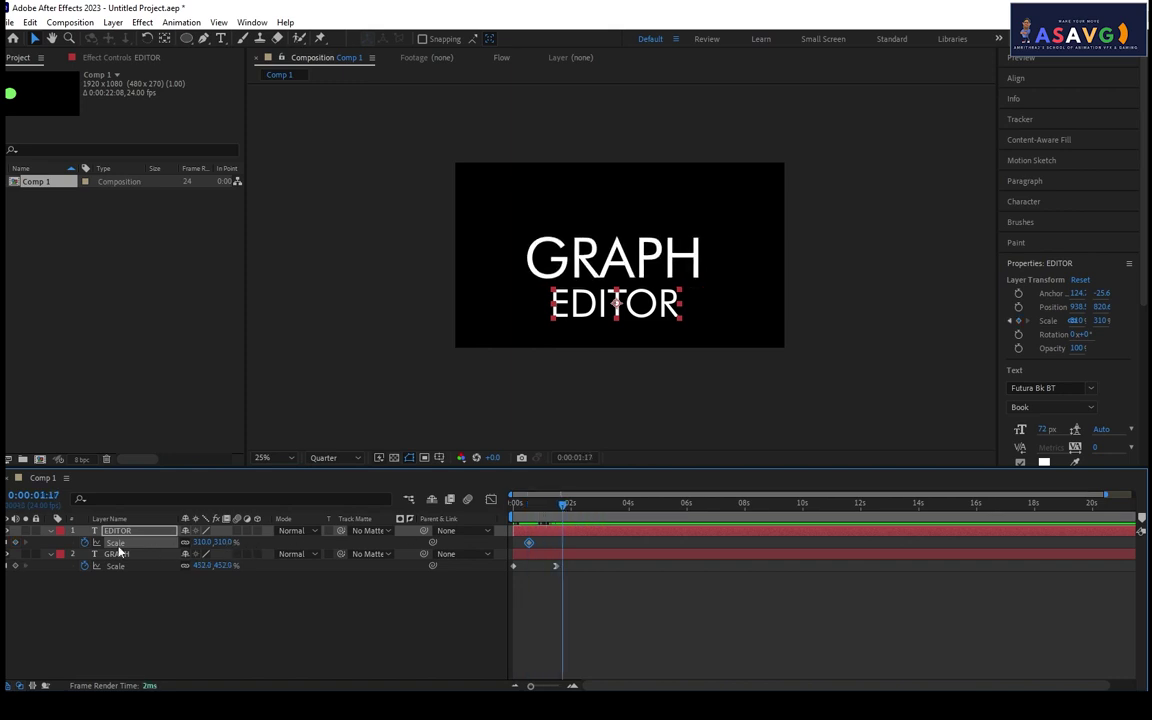
{"action": "left_click_drag", "start_coordinate": [203, 542], "coordinate": [240, 541]}
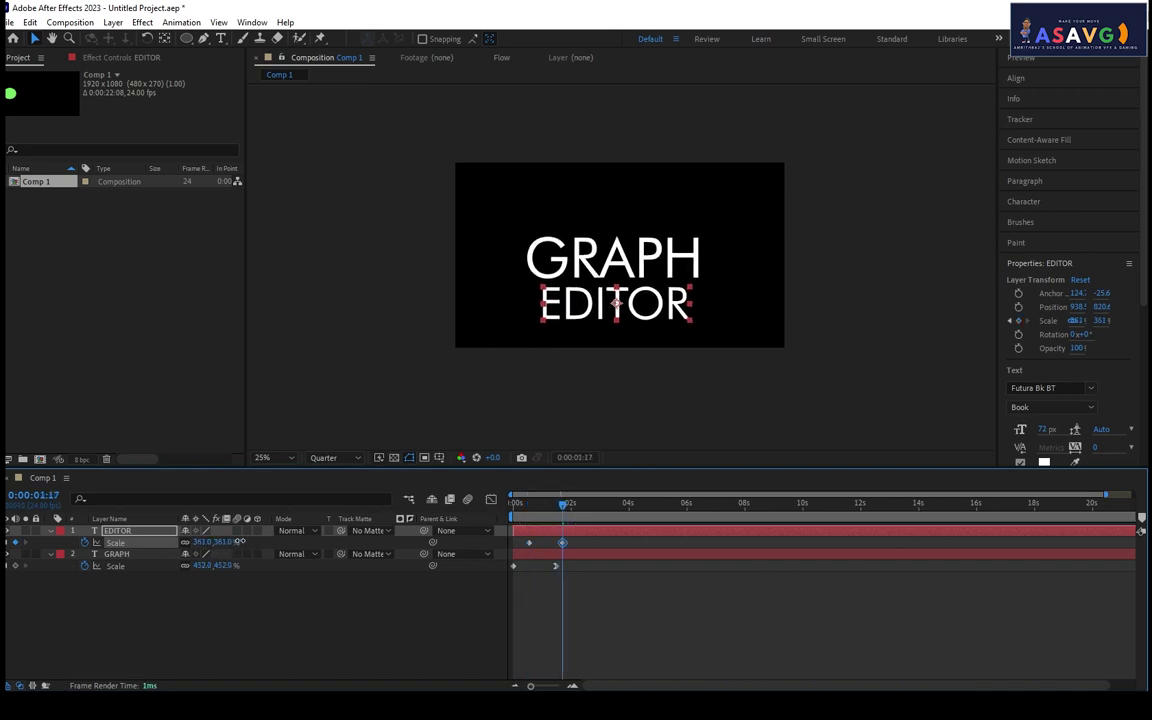
Apply Easy Ease In to EDITOR's second Scale keyframe.
{"action": "right_click", "coordinate": [563, 543]}
{"action": "mouse_move", "coordinate": [606, 535]}
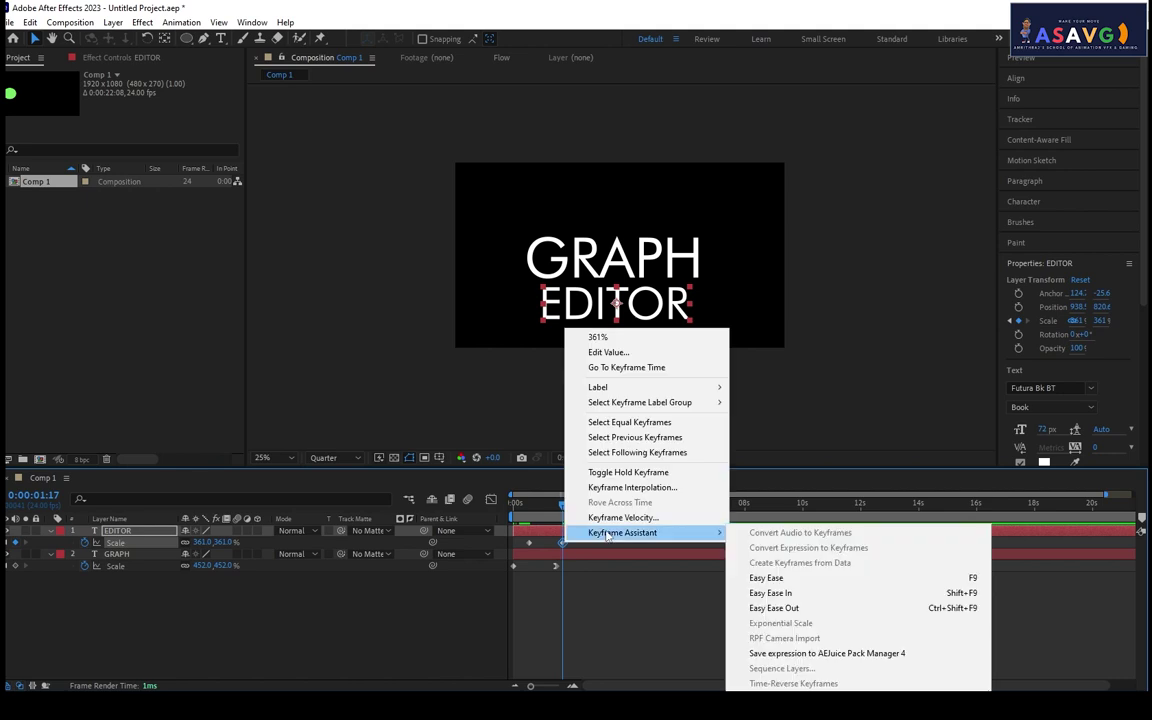
{"action": "left_click", "coordinate": [790, 594]}
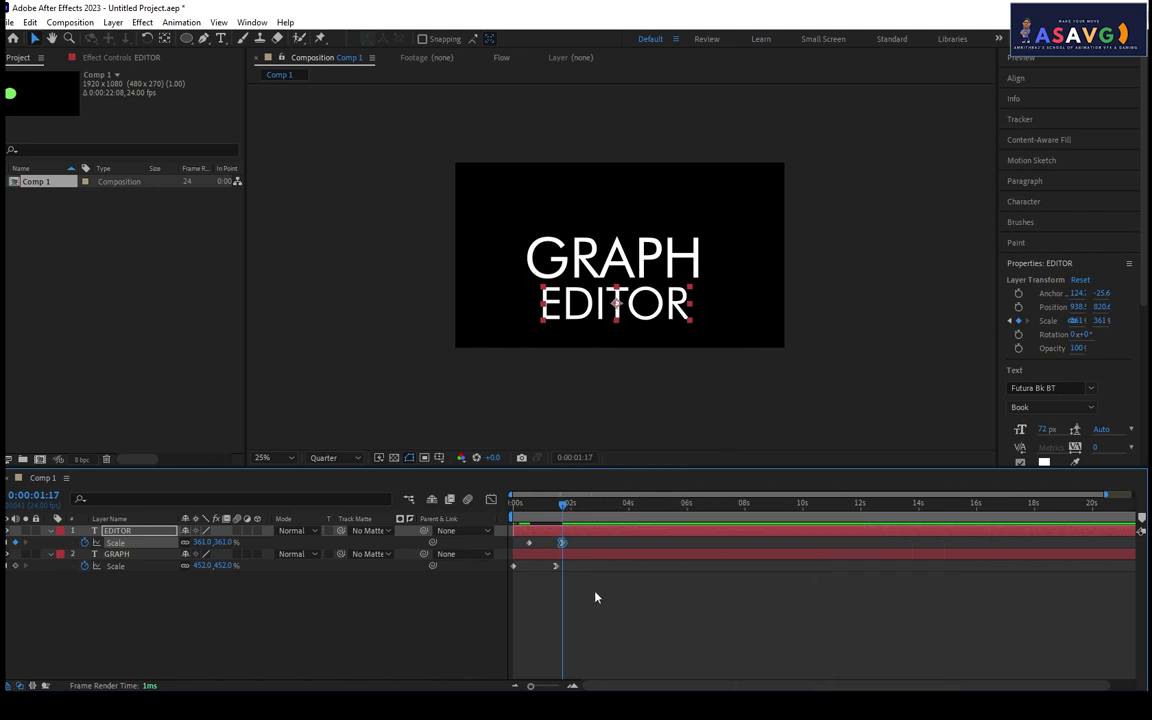
In EDITOR's speed graph, lower the first Scale keyframe to zero speed at about 0:00:00:19 and extend its outgoing handle to about 0:00:01:06.
{"action": "left_click", "coordinate": [491, 500]}
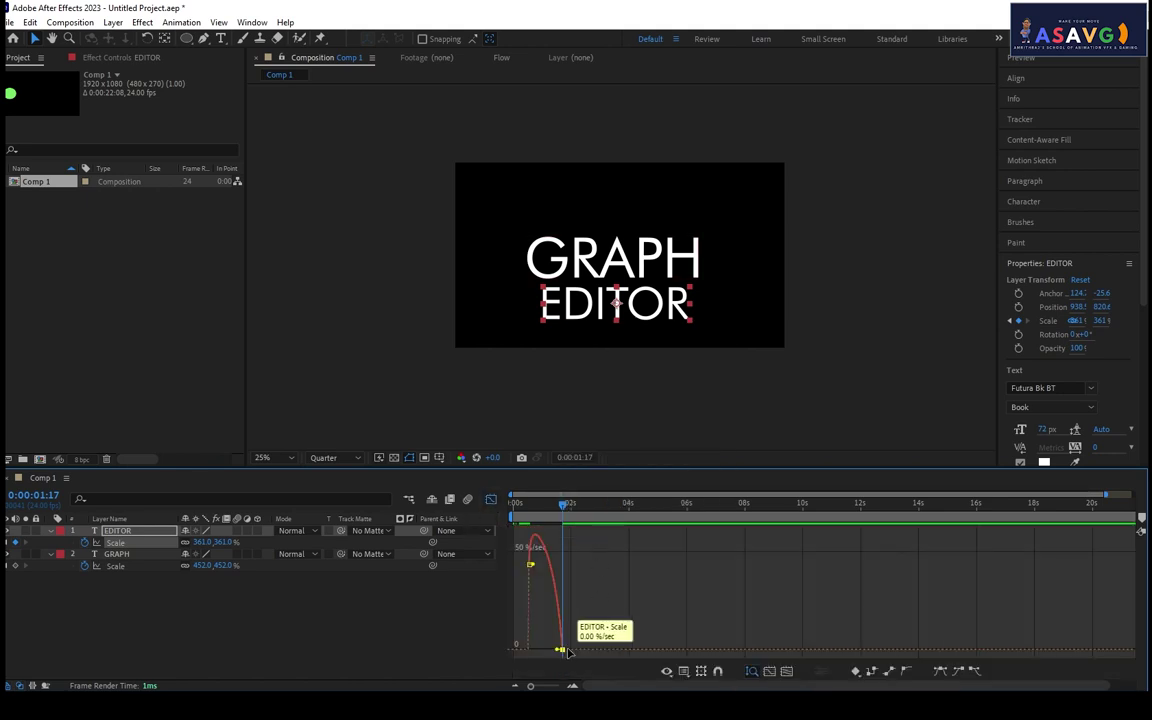
{"action": "left_click_drag", "start_coordinate": [530, 568], "coordinate": [537, 648]}
{"action": "left_click", "coordinate": [767, 671]}
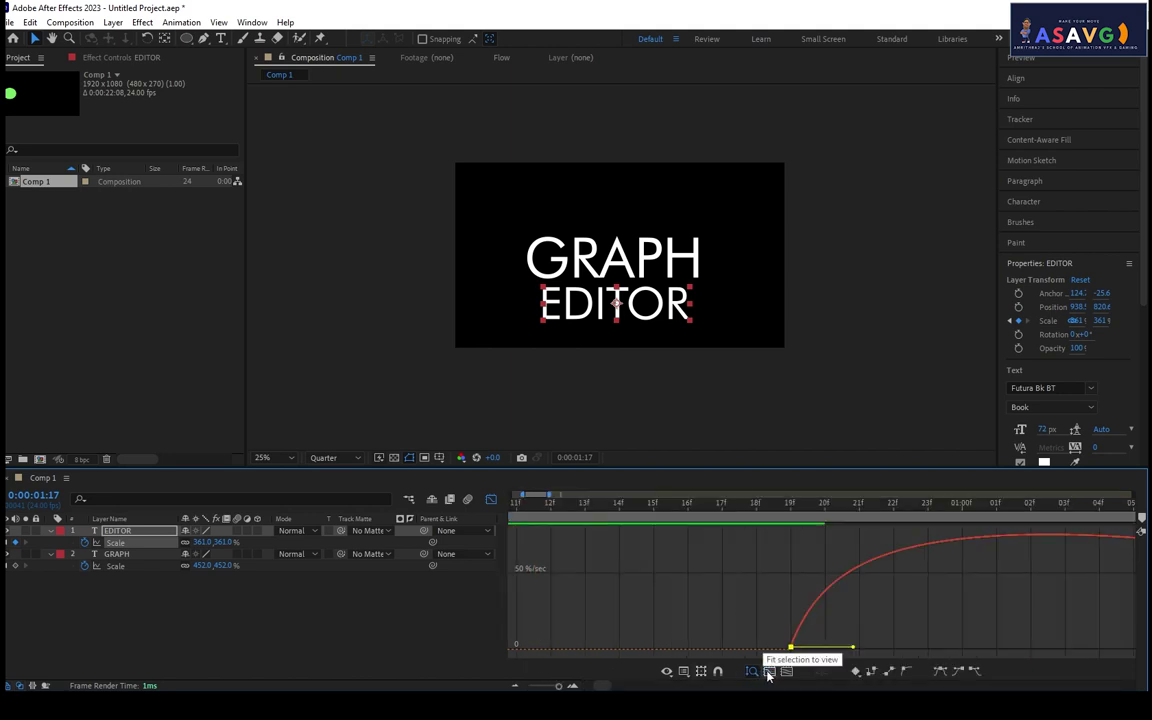
{"action": "left_click", "coordinate": [768, 671]}
{"action": "left_click_drag", "start_coordinate": [716, 650], "coordinate": [905, 649]}
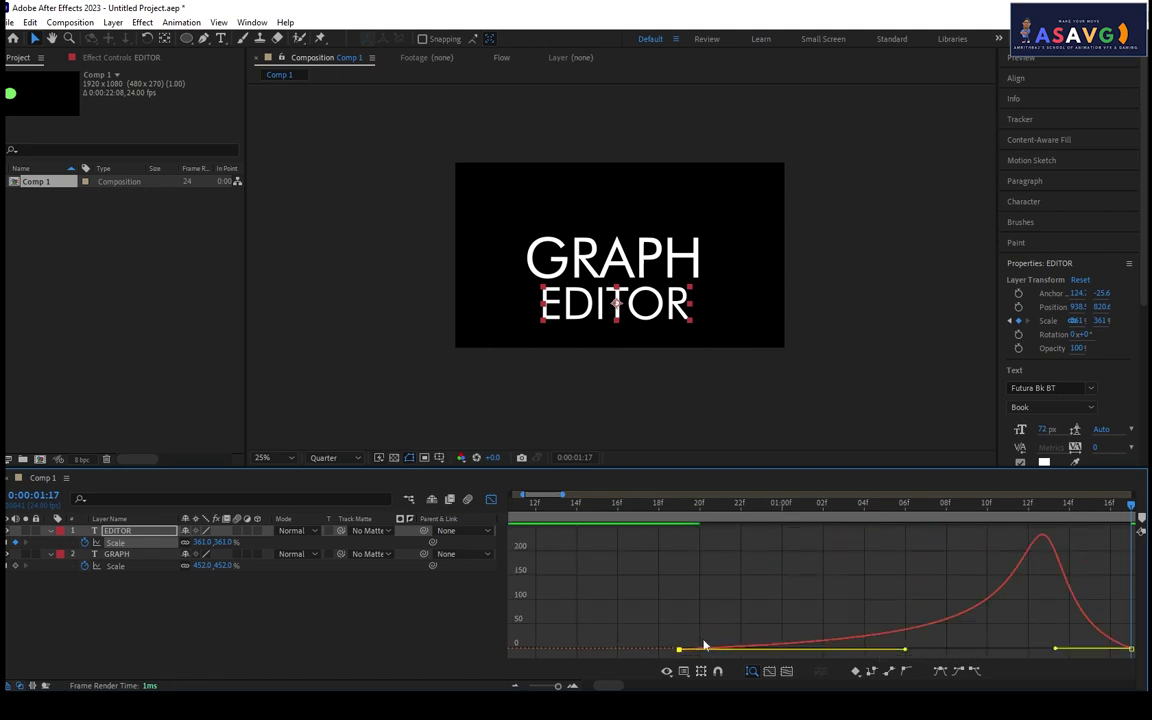
{"action": "left_click", "coordinate": [490, 500]}
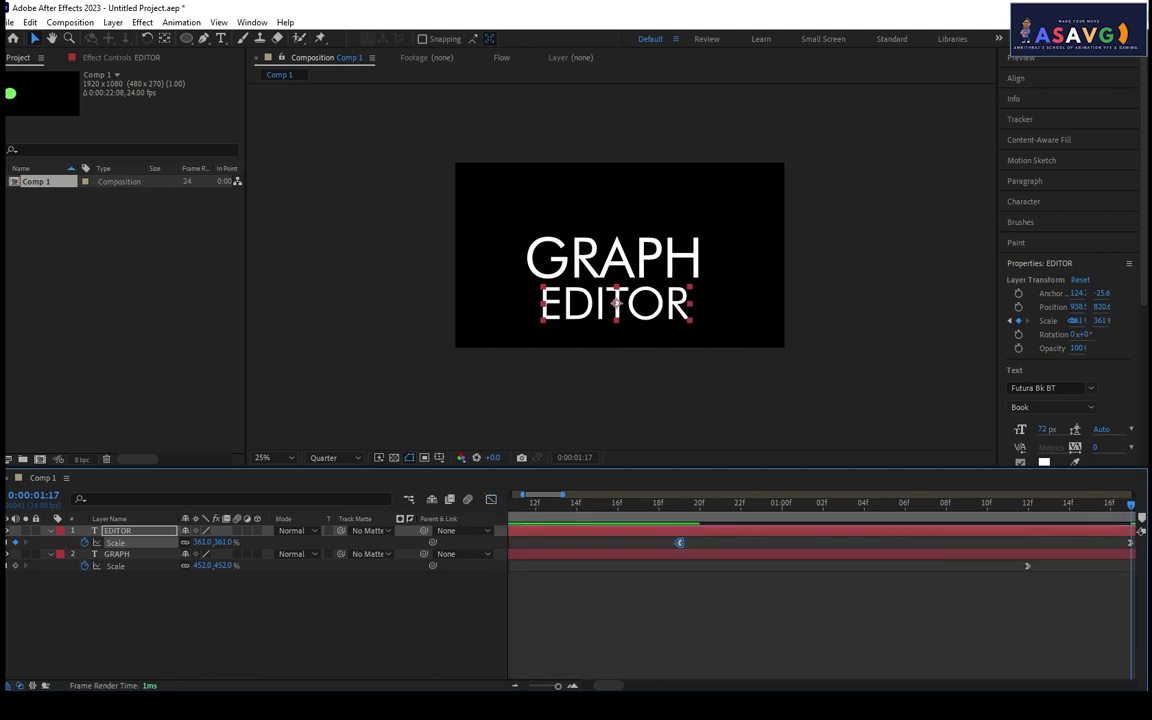
Preview the GRAPH and EDITOR scale animation from near the start, and replay it from about 0:00:00:20.
{"action": "key", "text": "semicolon"}
{"action": "left_click", "coordinate": [528, 517]}
{"action": "key", "text": "space"}
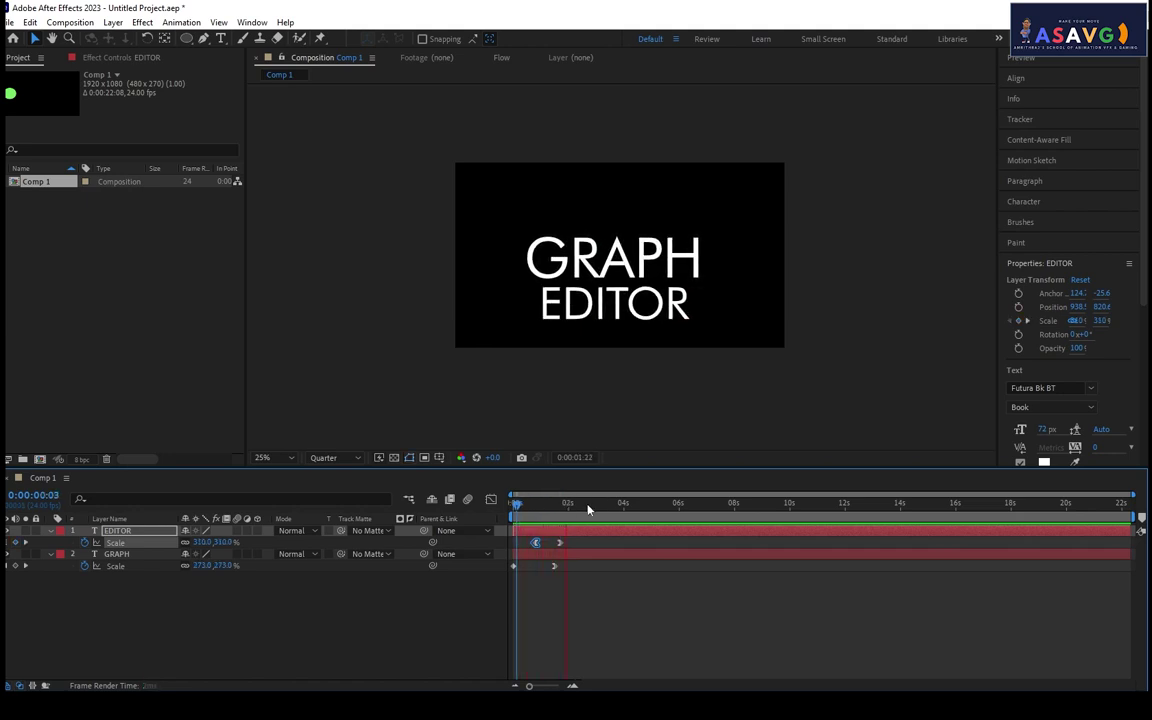
{"action": "left_click_drag", "start_coordinate": [565, 502], "coordinate": [537, 519]}
{"action": "key", "text": "space"}
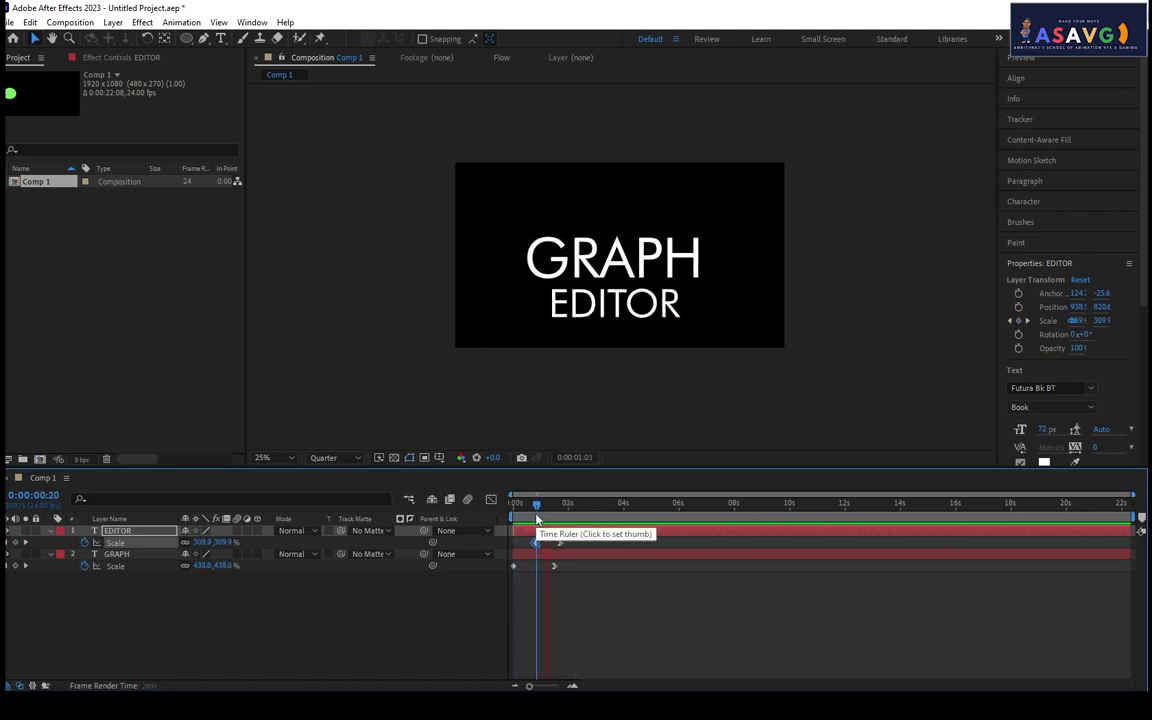
{"action": "key", "text": "space"}
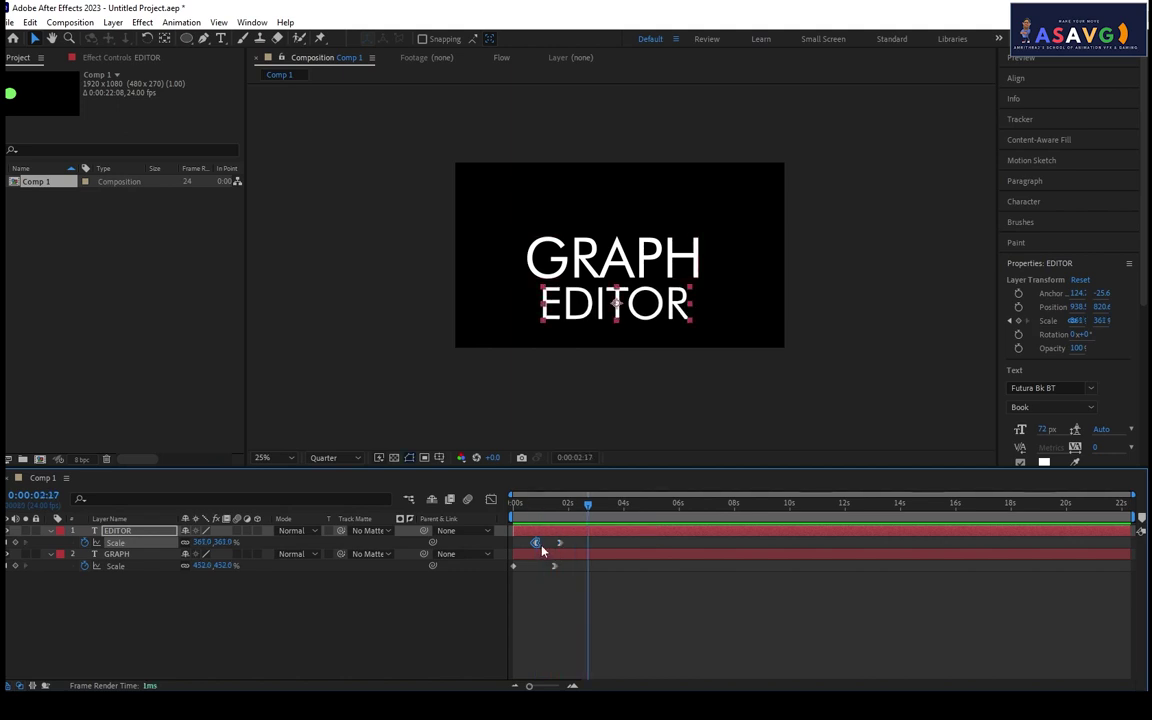
{"action": "left_click", "coordinate": [491, 499]}
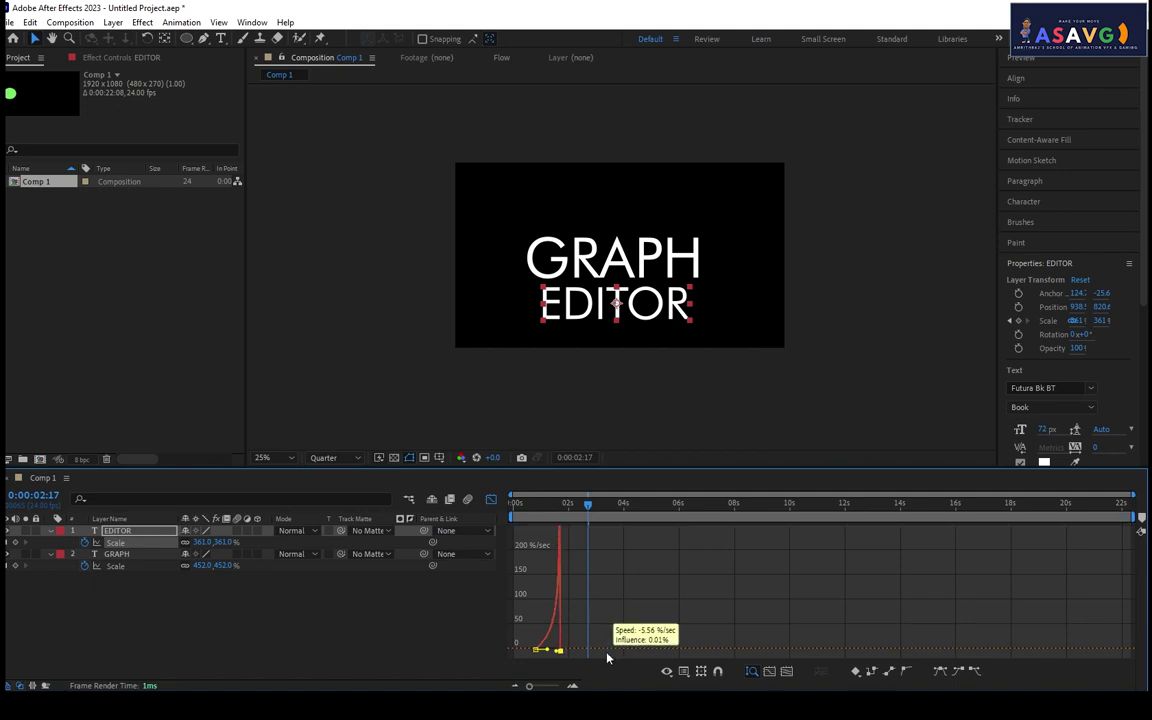
{"action": "left_click", "coordinate": [493, 500]}
{"action": "left_click_drag", "start_coordinate": [591, 522], "coordinate": [560, 543]}
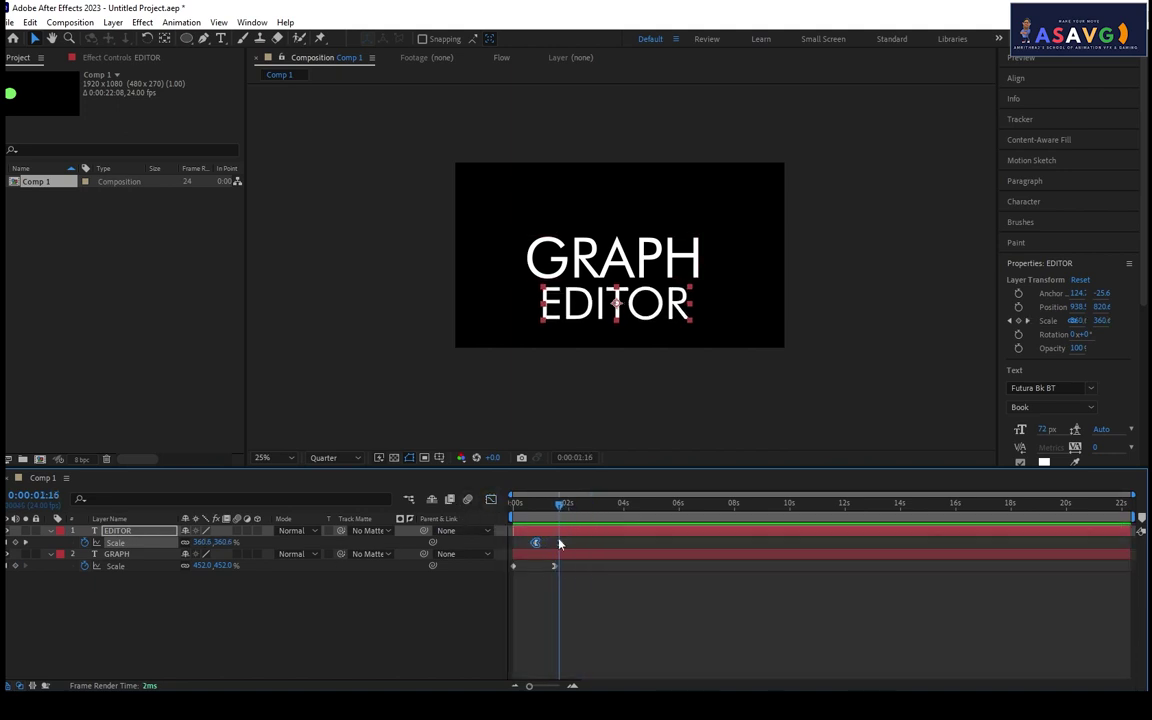
Apply Easy Ease to EDITOR's first Scale keyframe in the speed graph.
{"action": "left_click", "coordinate": [490, 499]}
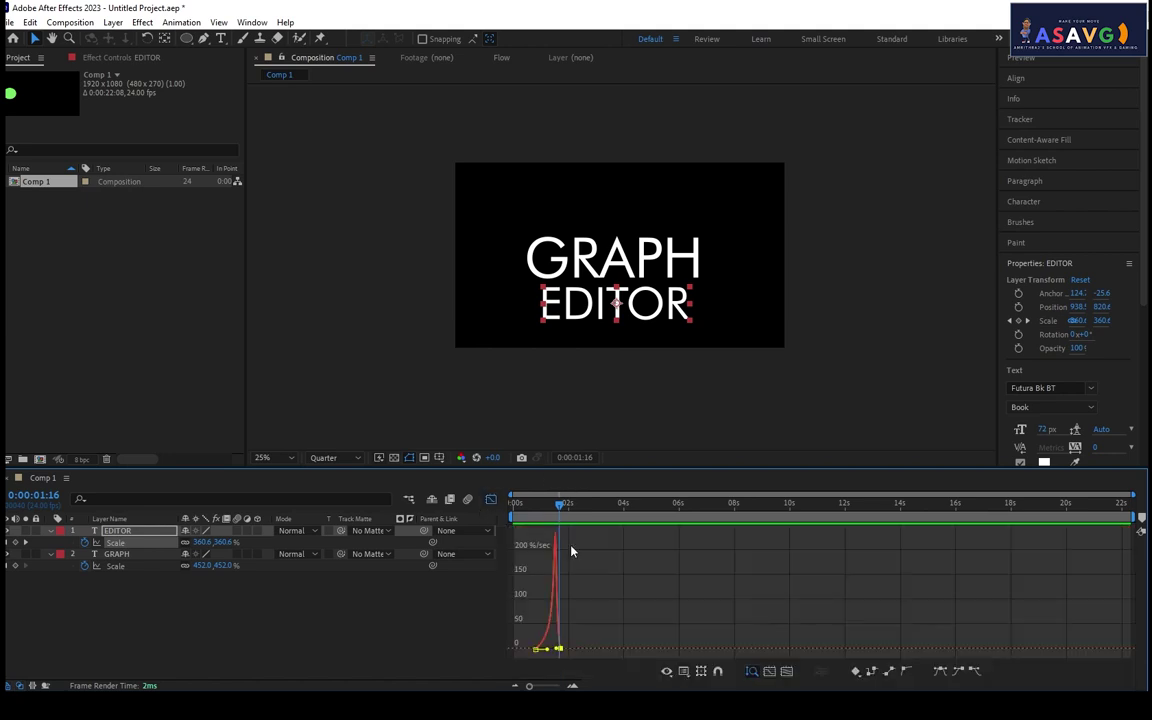
{"action": "left_click", "coordinate": [768, 672]}
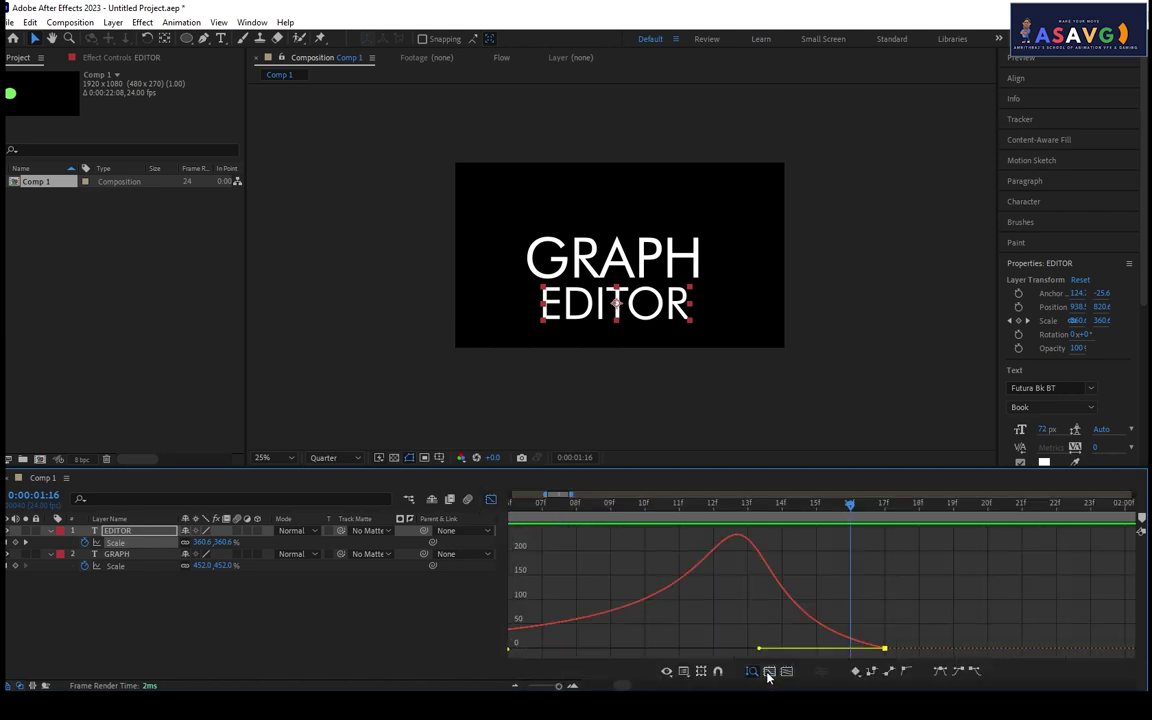
{"action": "left_click_drag", "start_coordinate": [619, 629], "coordinate": [857, 599]}
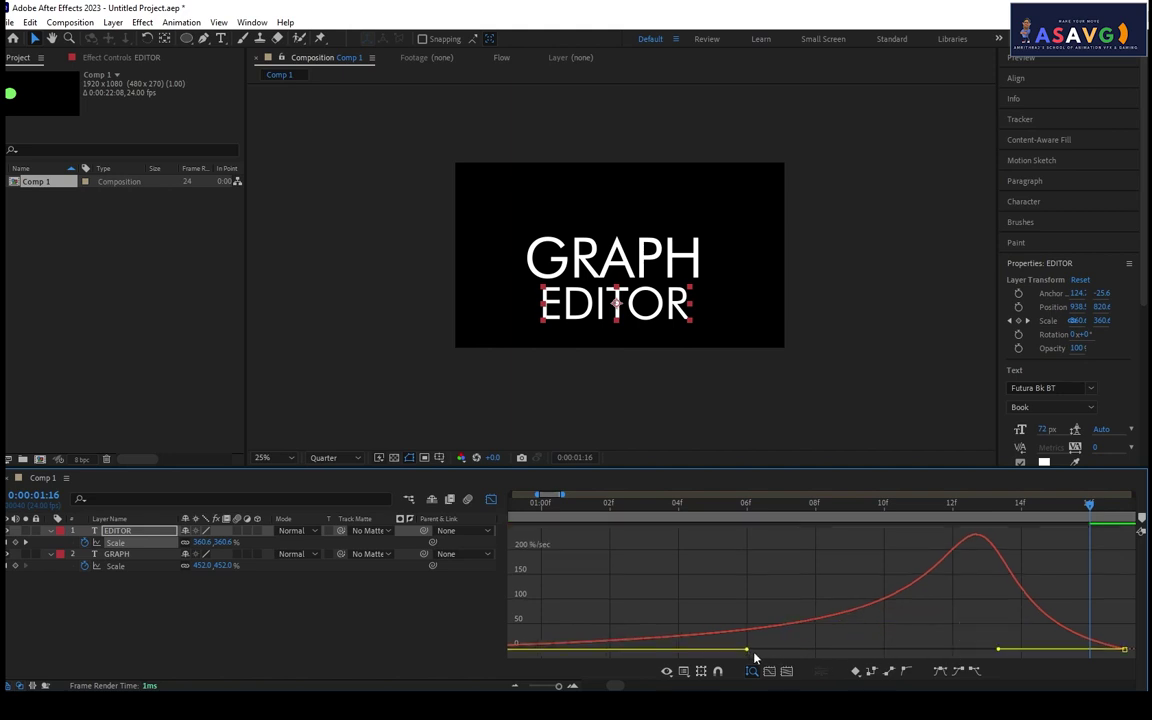
{"action": "left_click", "coordinate": [945, 674]}
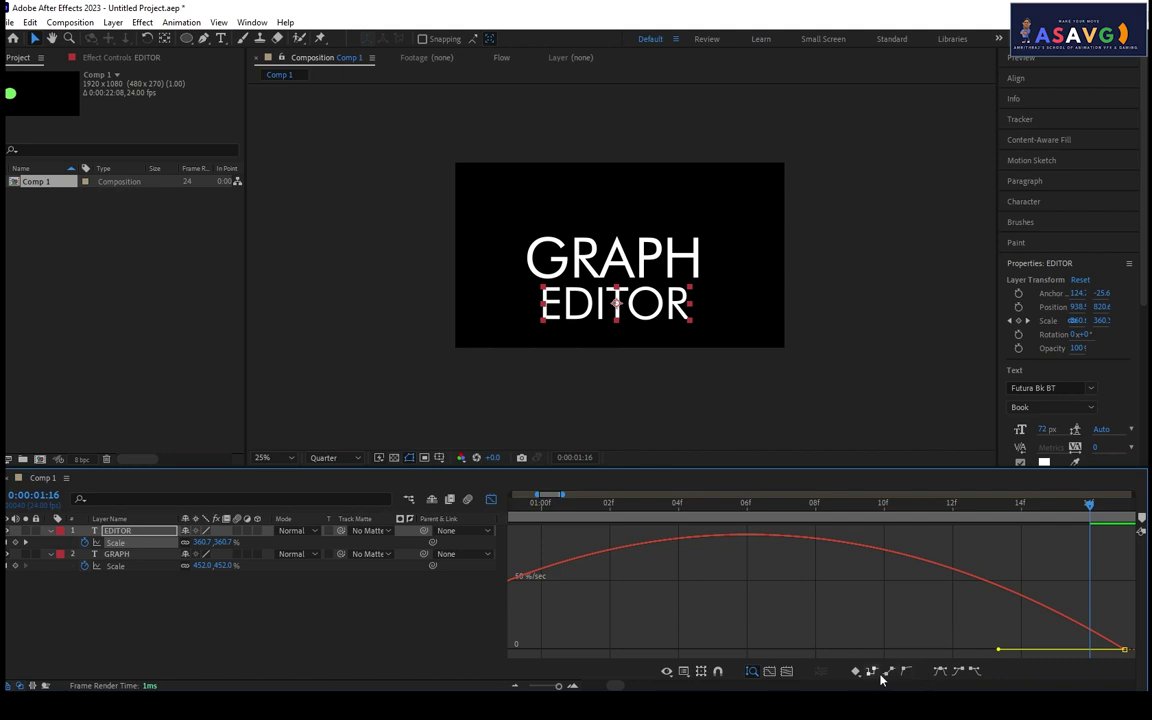
{"action": "left_click", "coordinate": [770, 673]}
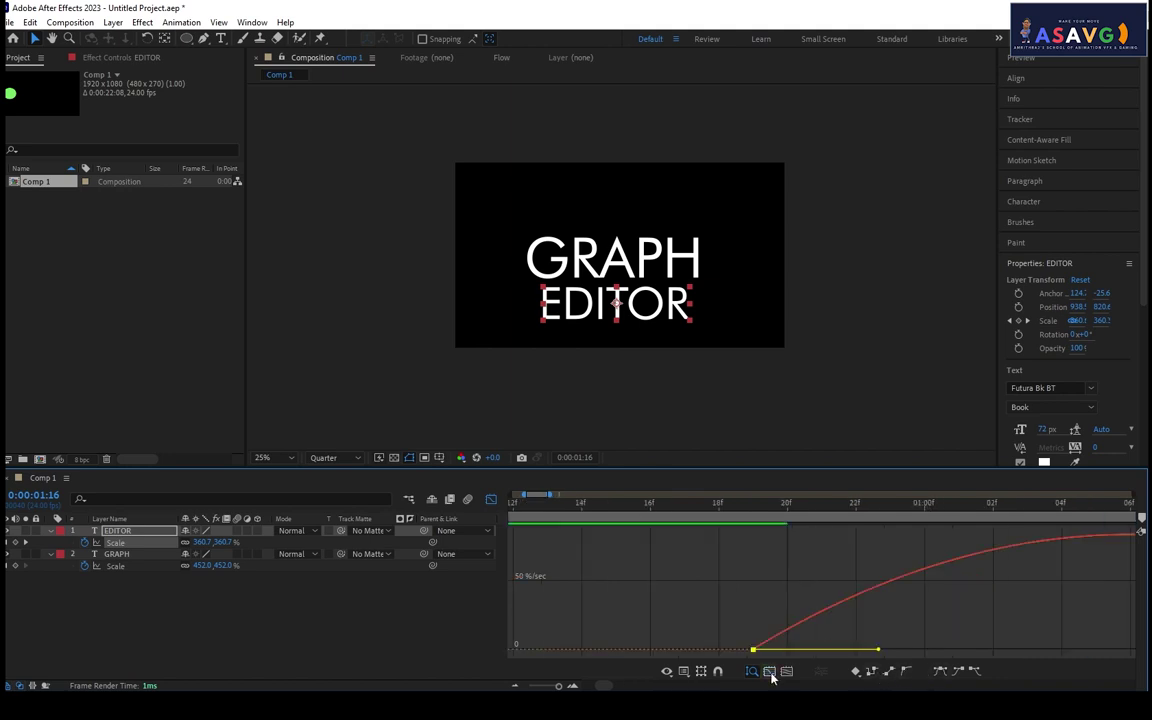
{"action": "left_click", "coordinate": [788, 672]}
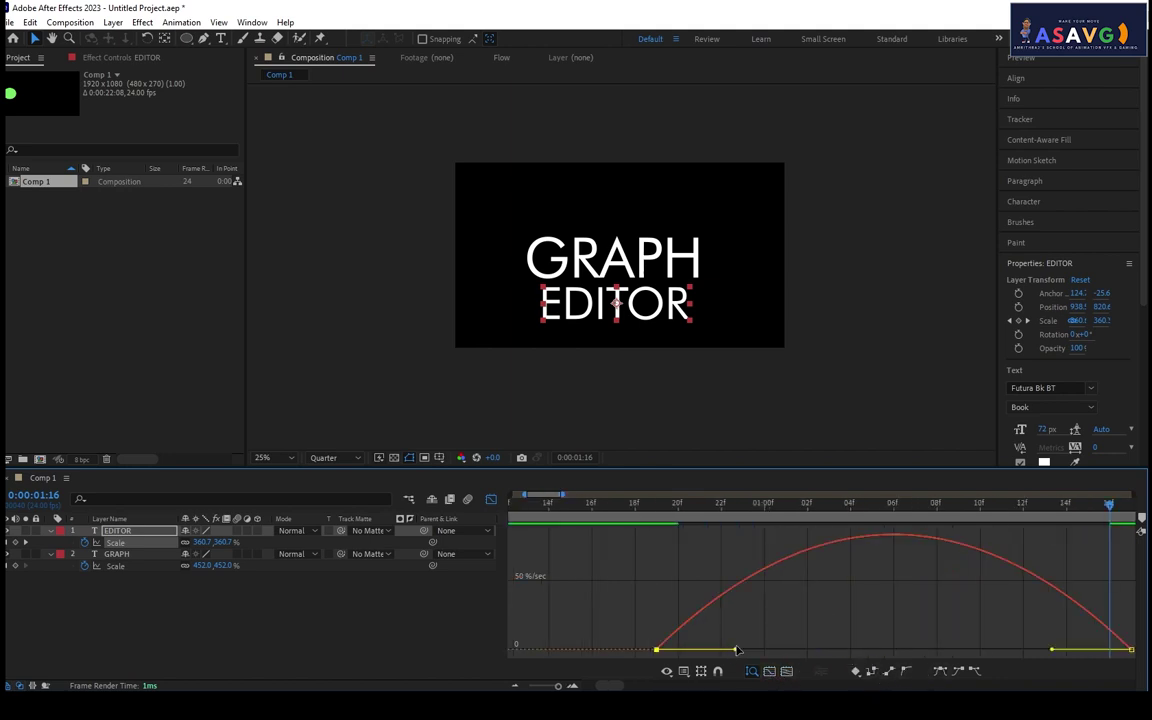
Extend EDITOR's first outgoing speed handle to about 0:00:01:04 and its second incoming handle to about 0:00:01:06, and preview the animation.
{"action": "left_click_drag", "start_coordinate": [735, 652], "coordinate": [853, 650]}
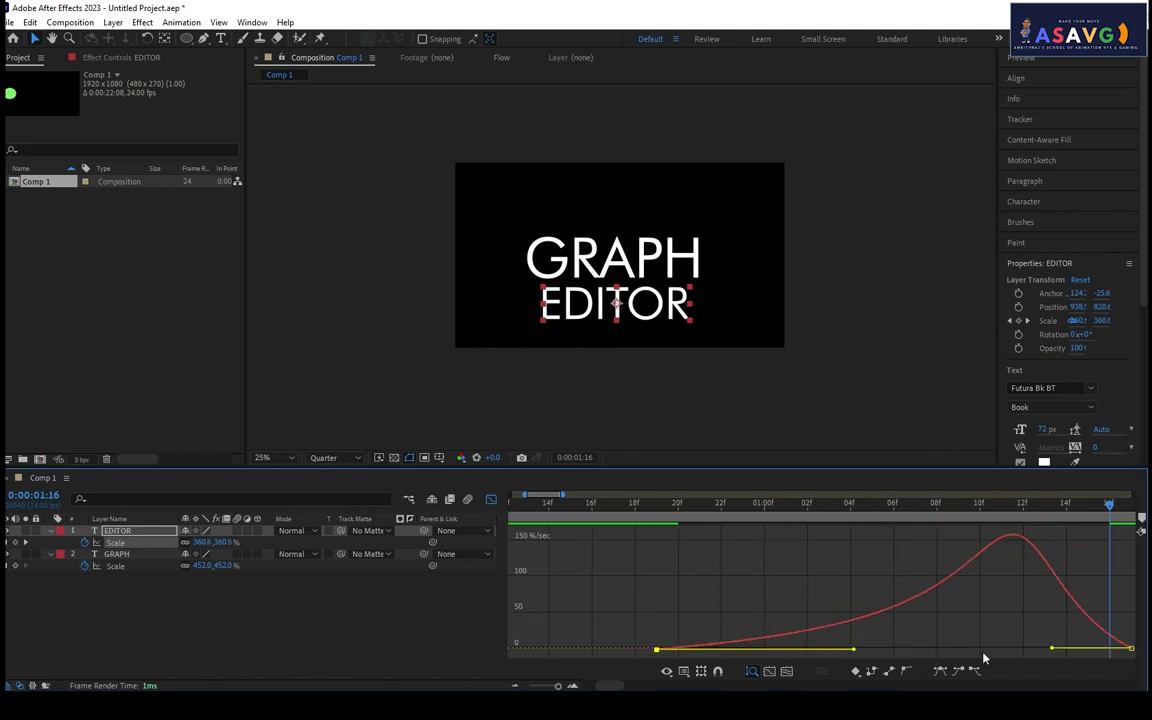
{"action": "left_click_drag", "start_coordinate": [1055, 651], "coordinate": [893, 650]}
{"action": "left_click", "coordinate": [491, 499]}
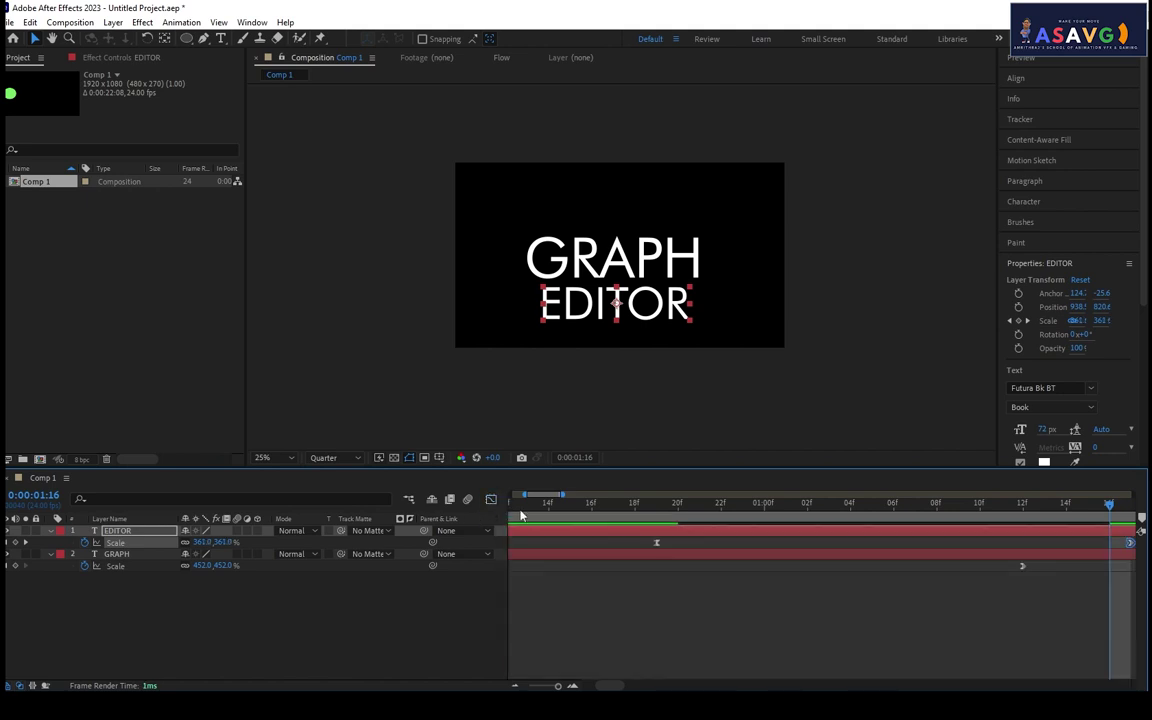
{"action": "left_click", "coordinate": [650, 508]}
{"action": "left_click_drag", "start_coordinate": [557, 686], "coordinate": [508, 688]}
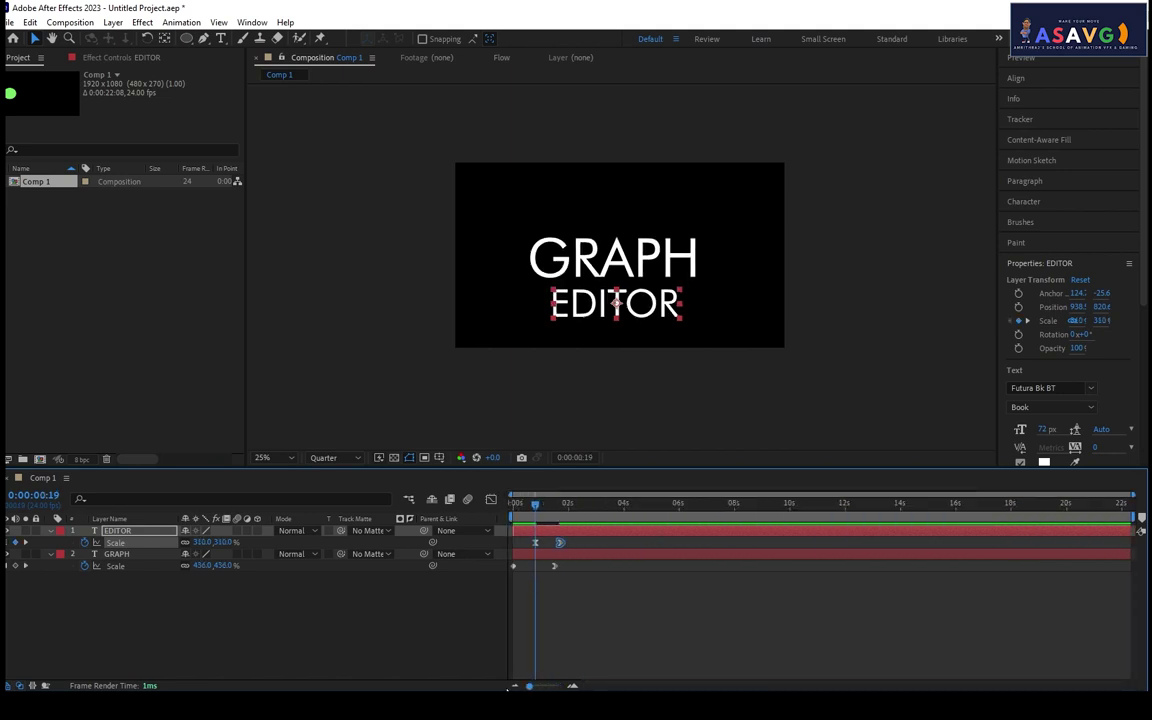
{"action": "key", "text": "space"}
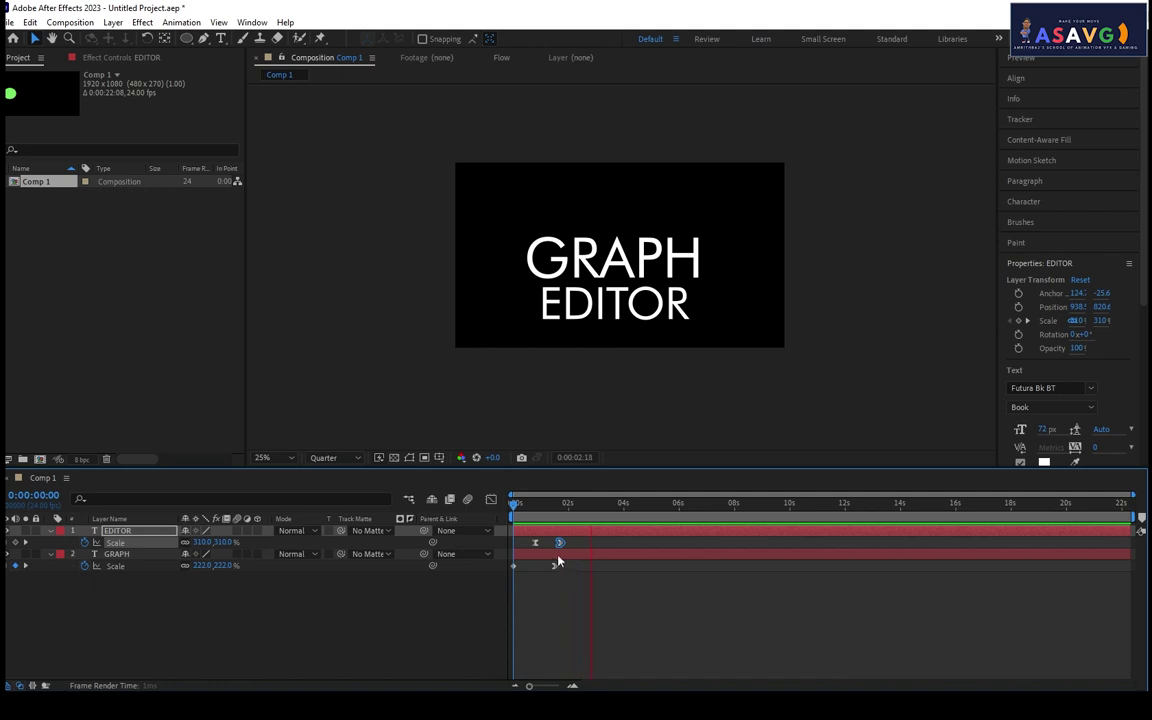
Move EDITOR's second Scale keyframe to about 0:00:02:01 and preview the animation from the start.
{"action": "left_click_drag", "start_coordinate": [560, 544], "coordinate": [570, 543]}
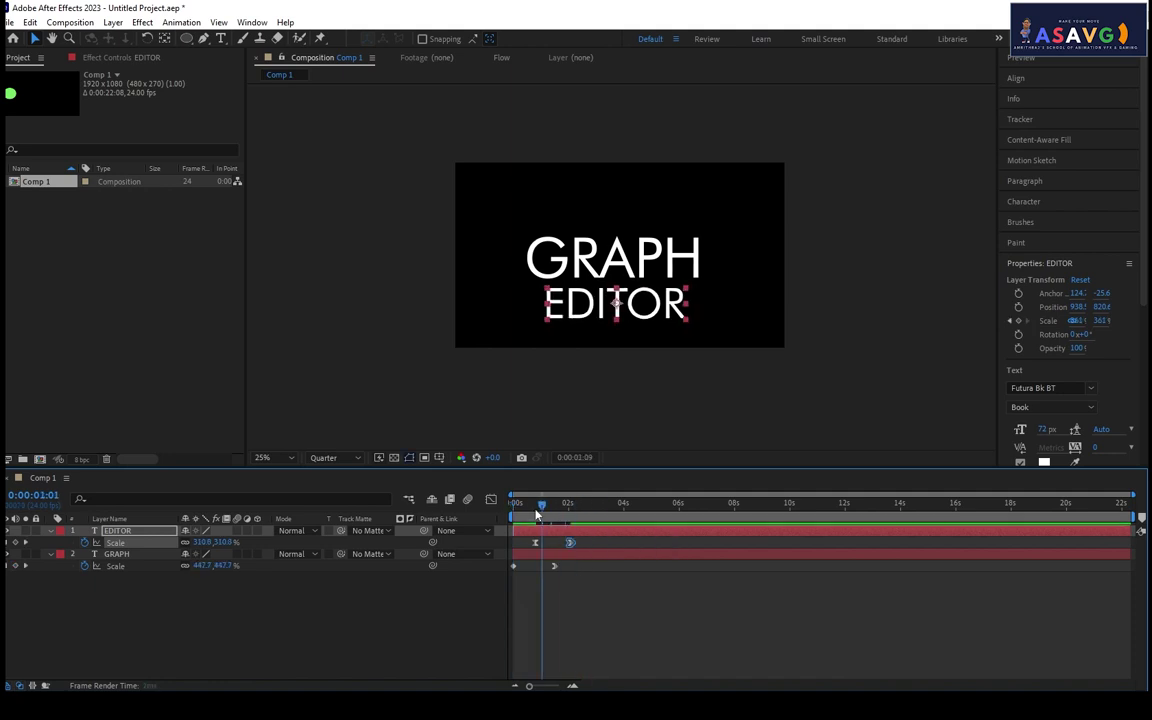
{"action": "key", "text": "space"}
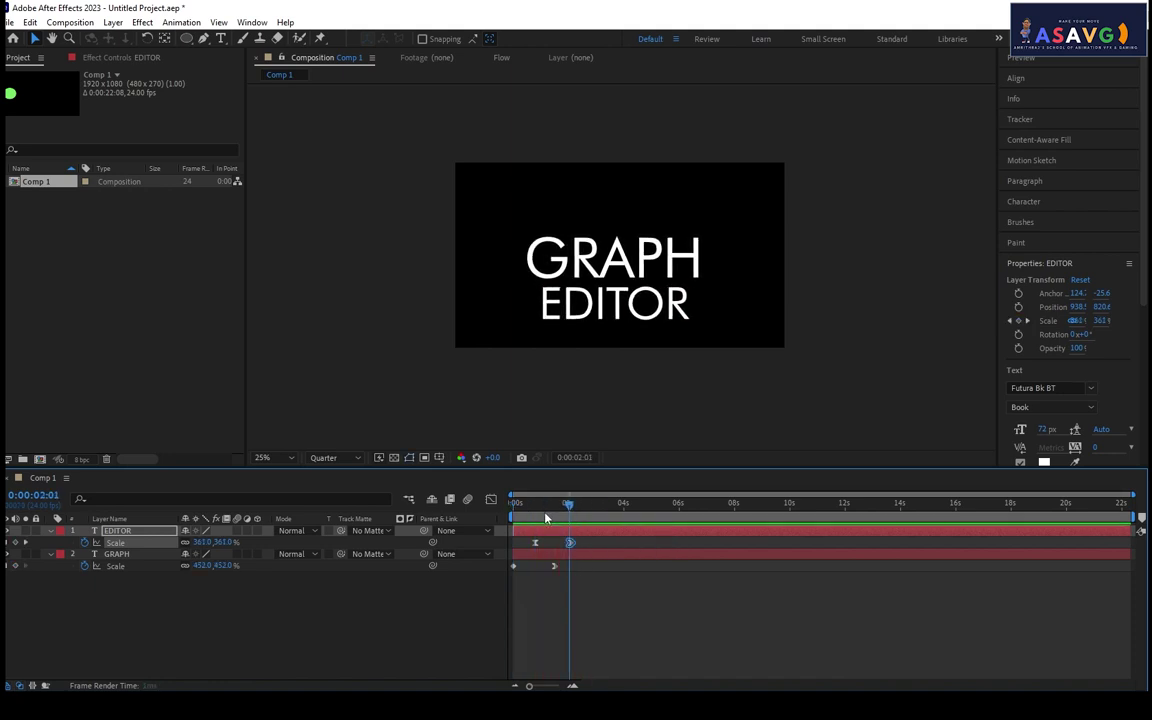
{"action": "key", "text": "Home"}
{"action": "key", "text": "space"}
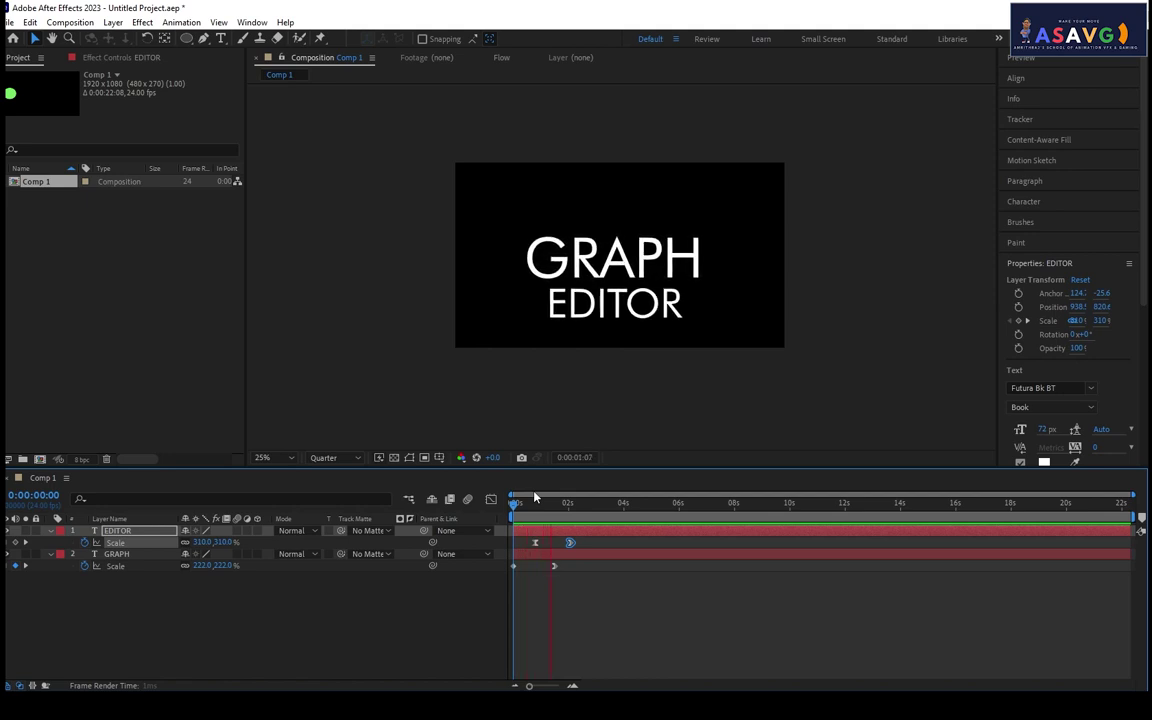
{"action": "key", "text": "space"}
Shift both EDITOR Scale keyframes earlier until the second sits at 0:00:01:10, previewing the timing from the start.
{"action": "left_click_drag", "start_coordinate": [584, 533], "coordinate": [535, 549]}
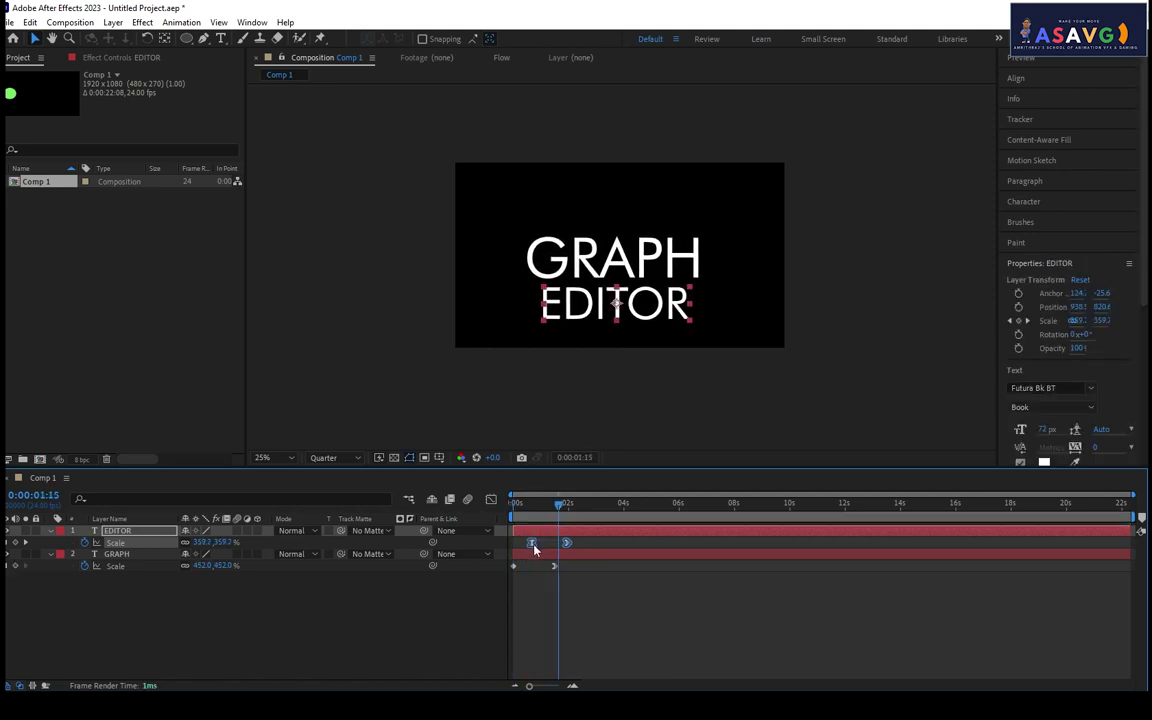
{"action": "key", "text": "Home"}
{"action": "key", "text": "space"}
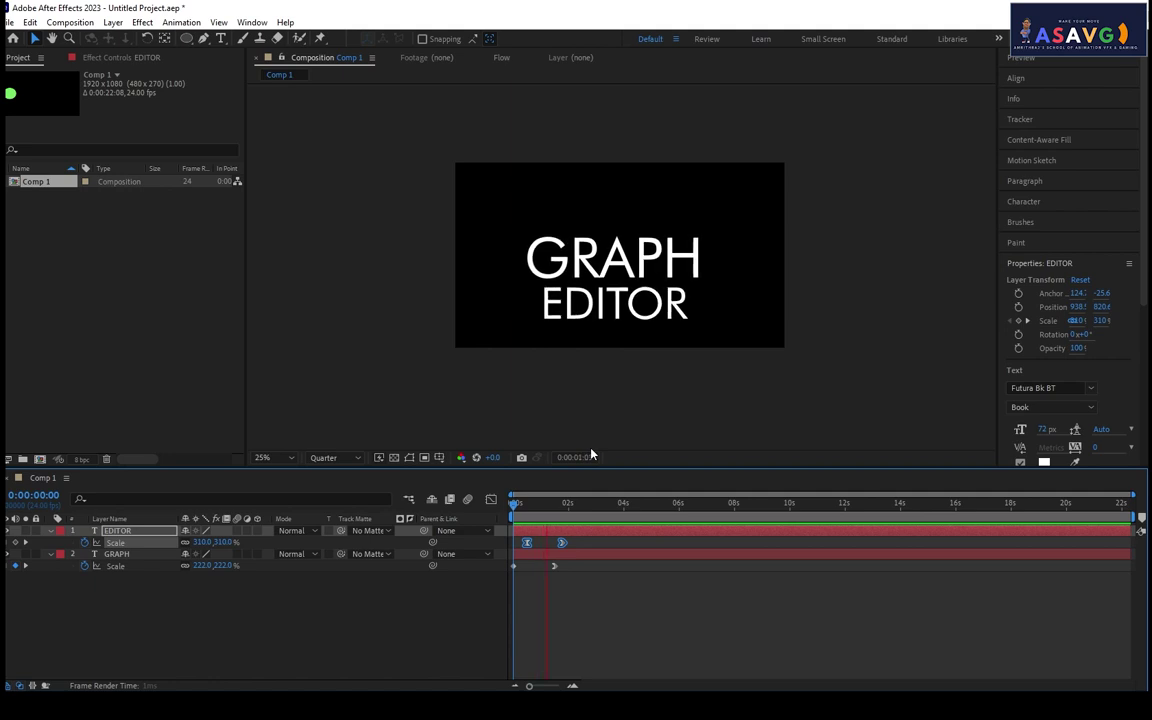
{"action": "key", "text": "space"}
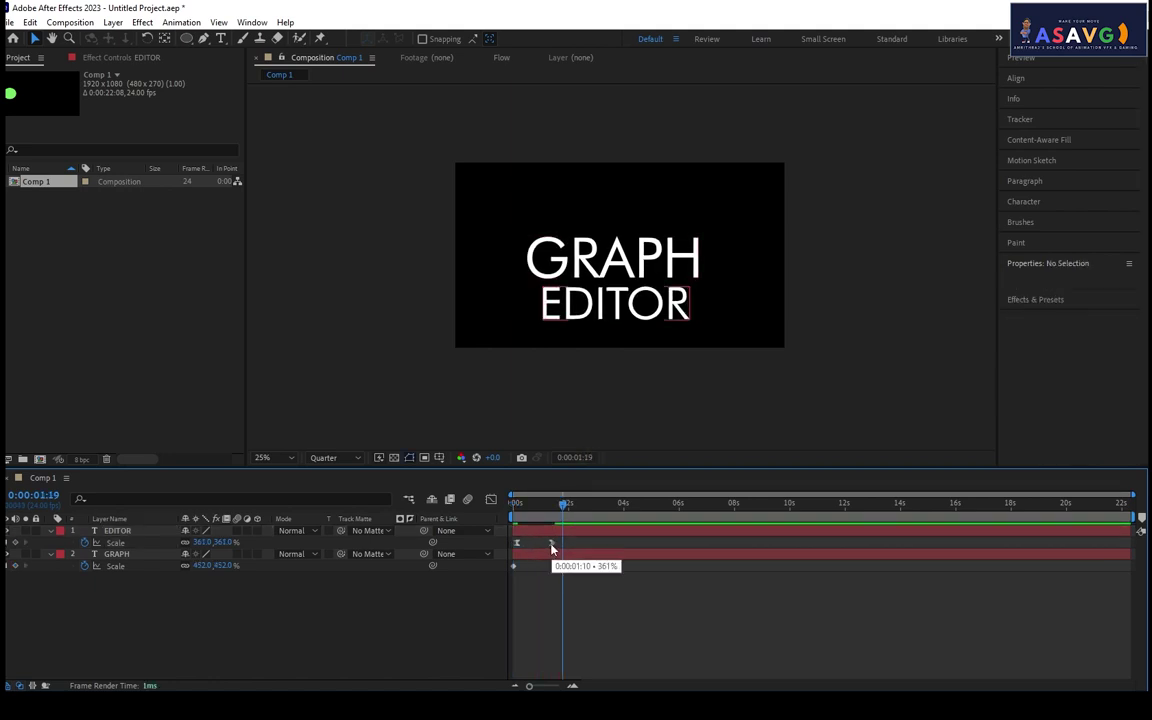
Move only EDITOR's second Scale keyframe back out to about 0:00:02:01 and replay the animation from the start.
{"action": "left_click", "coordinate": [560, 543]}
{"action": "key", "text": "Home"}
{"action": "key", "text": "space"}
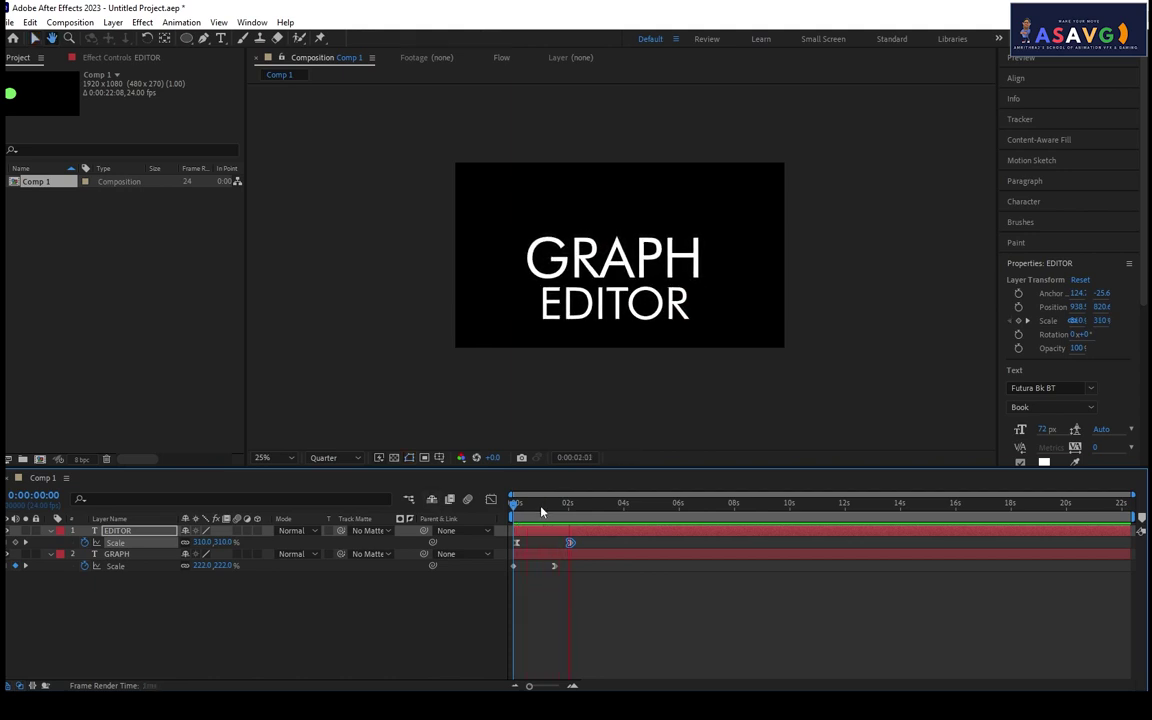
Add a Scale keyframe to the EDITOR layer at 0:00:01:00, between its two existing keyframes.
{"action": "left_click_drag", "start_coordinate": [514, 505], "coordinate": [541, 508]}
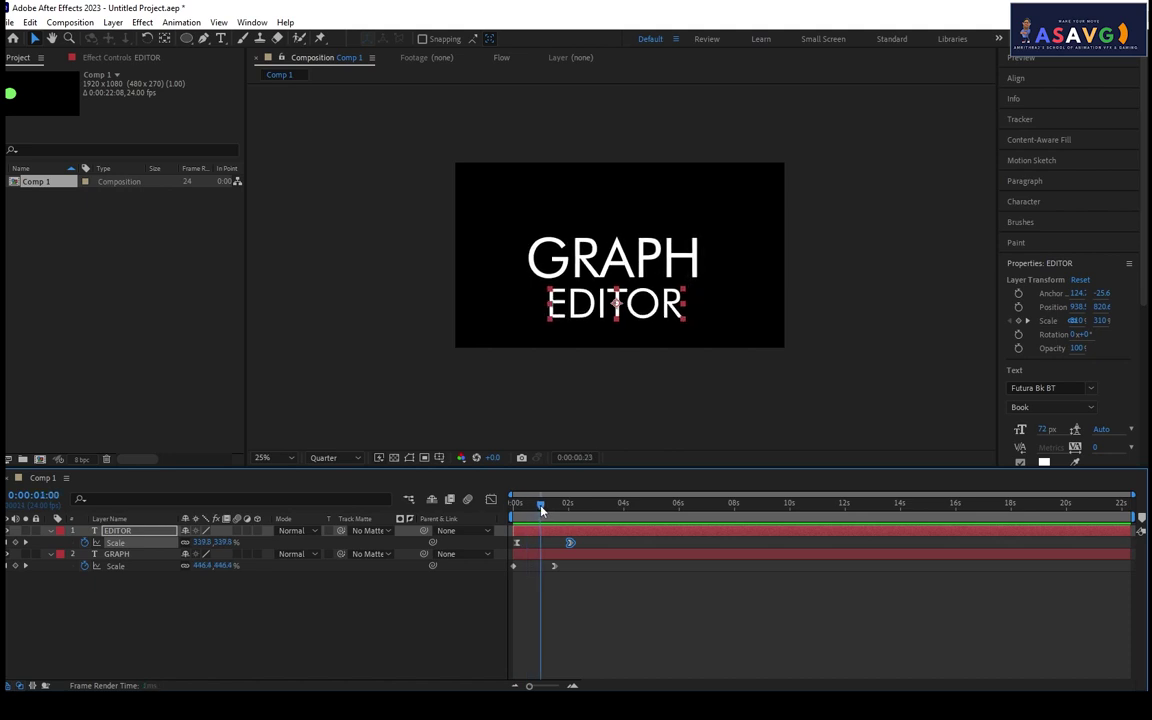
{"action": "right_click", "coordinate": [150, 542]}
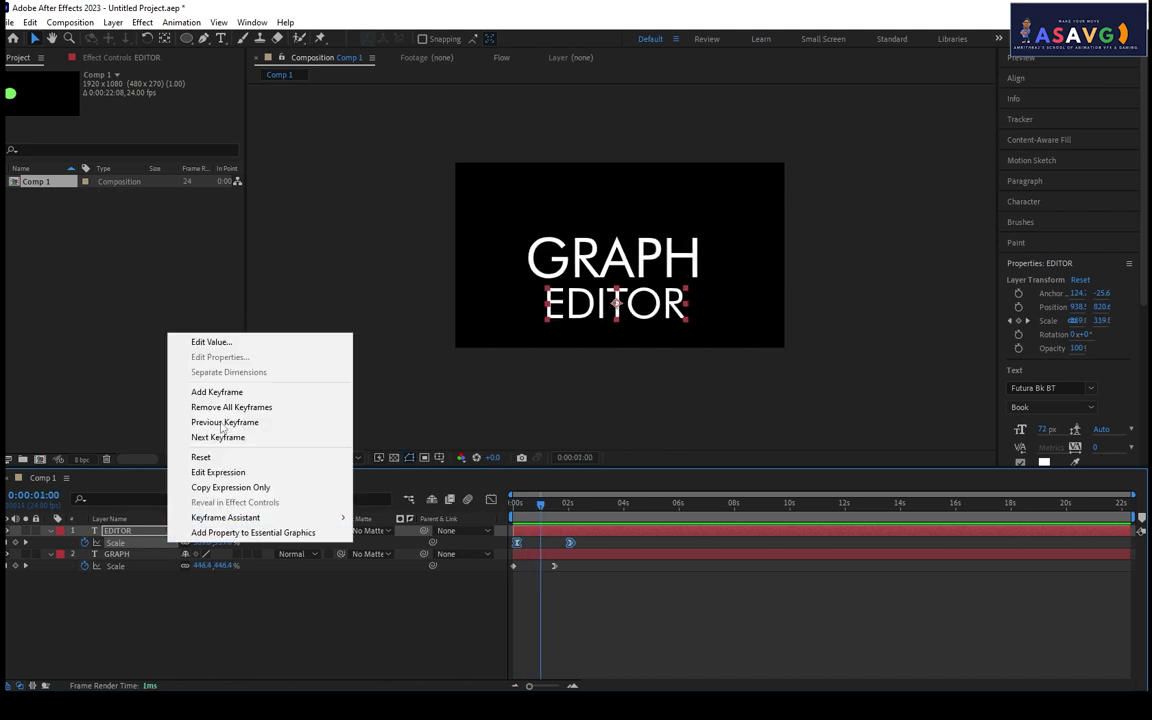
{"action": "left_click", "coordinate": [215, 391]}
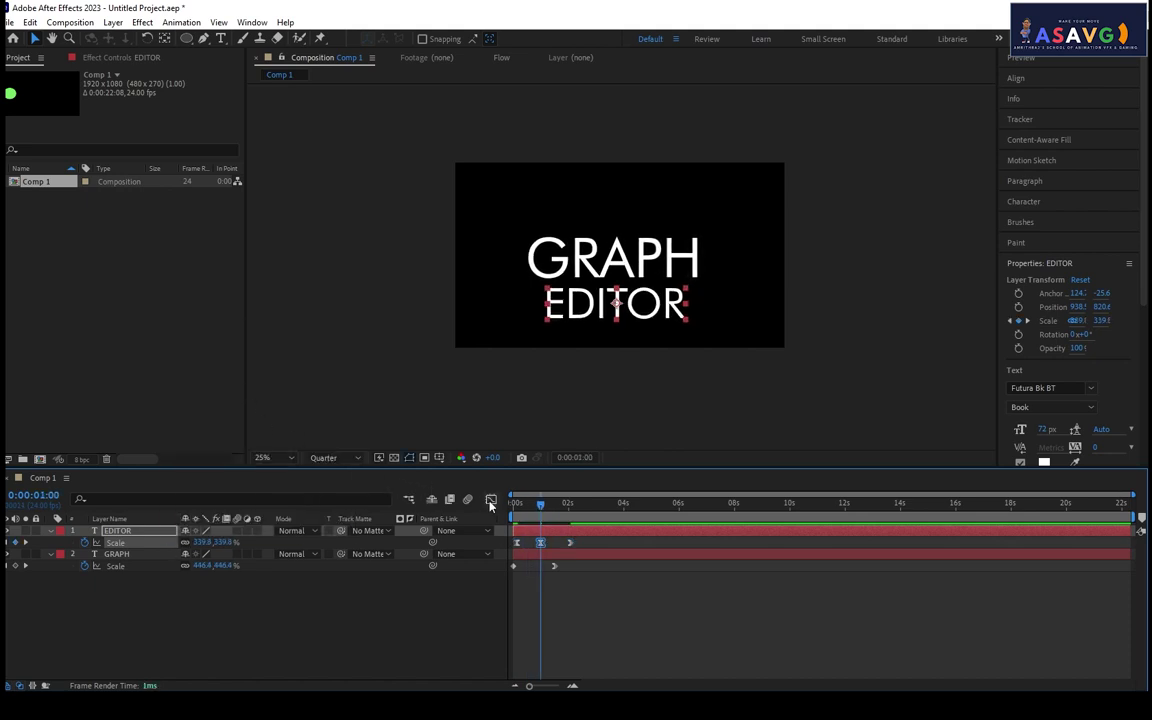
Move EDITOR's middle Scale keyframe to about 0:00:01:02 in the speed graph and preview the animation from the start.
{"action": "left_click", "coordinate": [491, 500]}
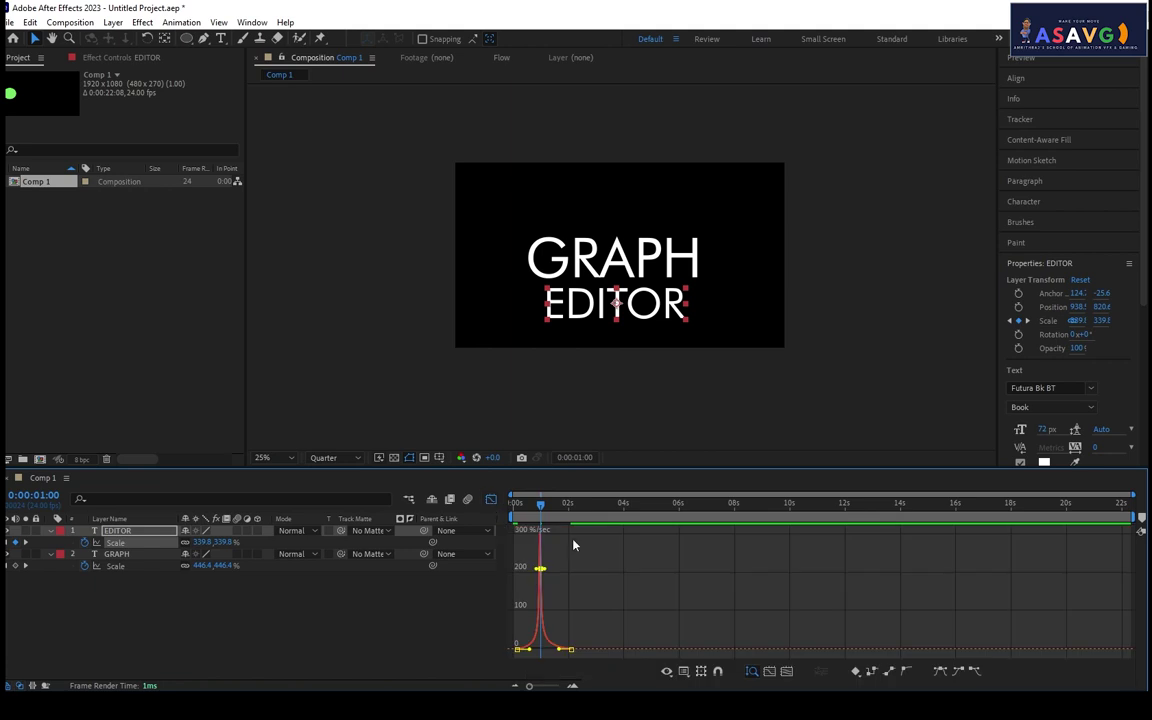
{"action": "left_click", "coordinate": [787, 672]}
{"action": "left_click_drag", "start_coordinate": [790, 578], "coordinate": [815, 583]}
{"action": "left_click", "coordinate": [737, 515]}
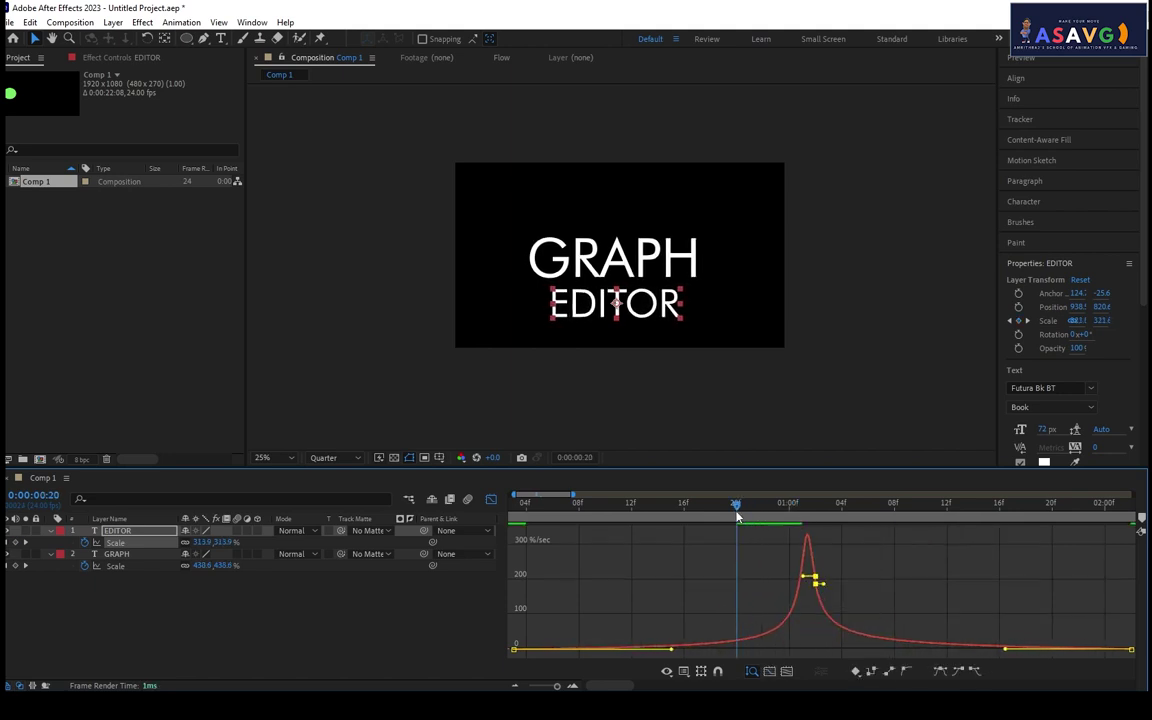
{"action": "key", "text": "space"}
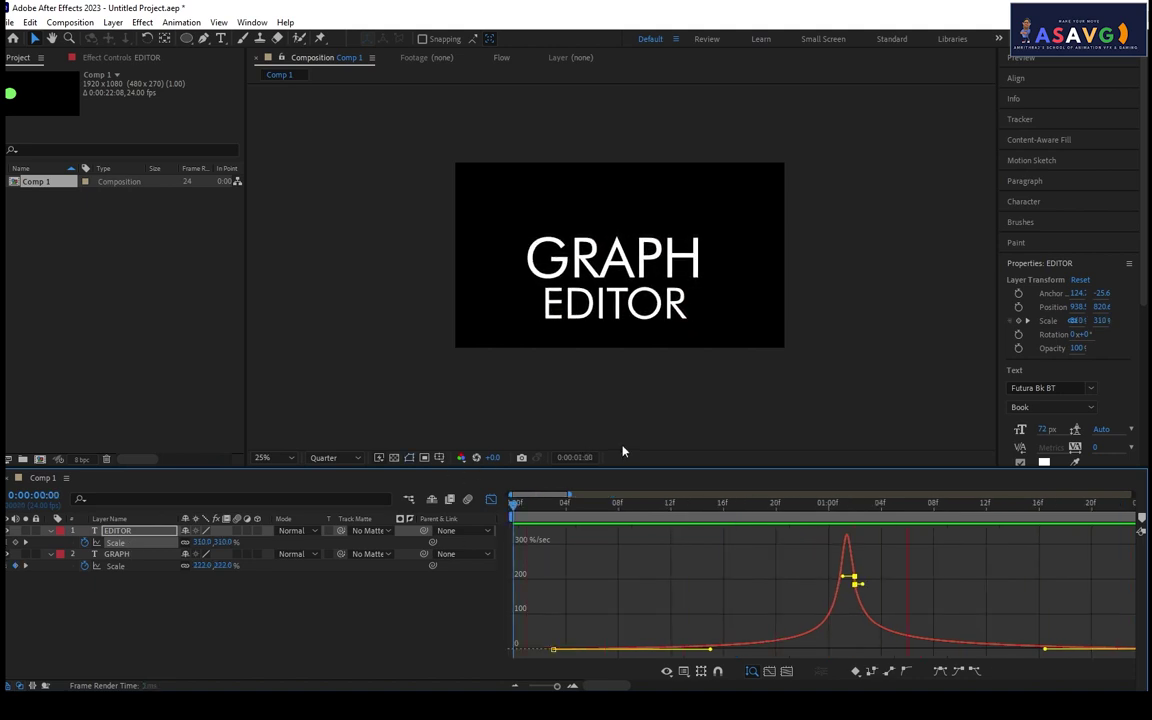
{"action": "left_click", "coordinate": [490, 499]}
{"action": "left_click", "coordinate": [490, 499]}
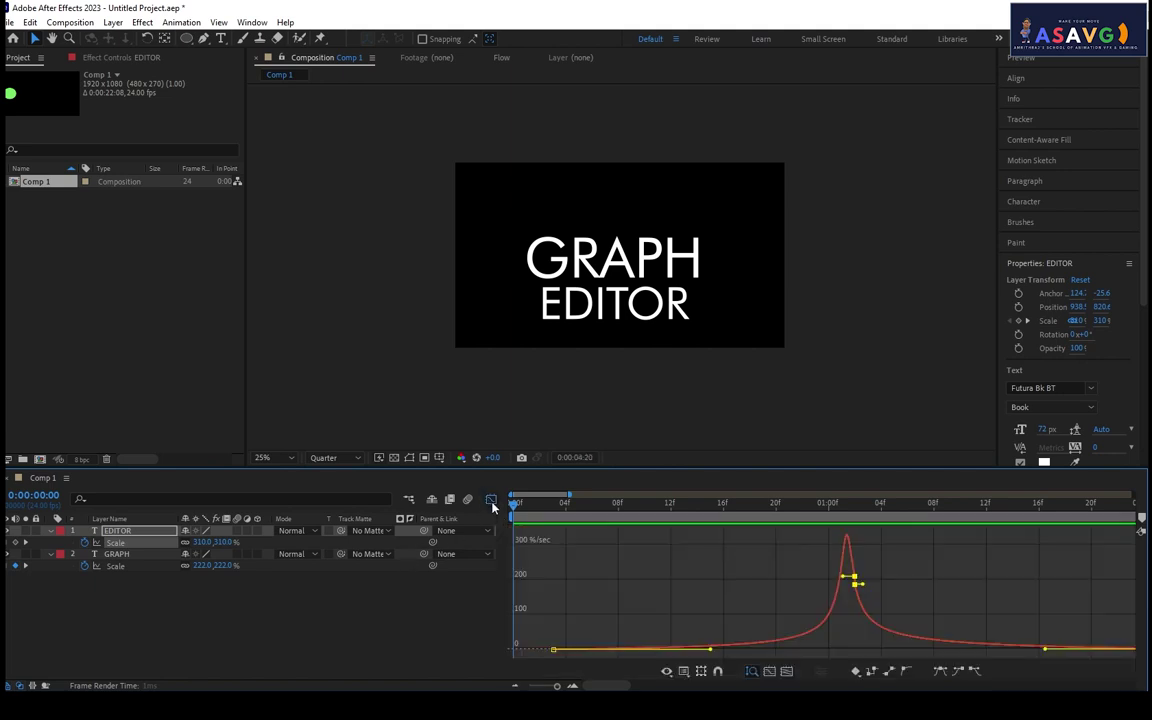
{"action": "left_click", "coordinate": [490, 499]}
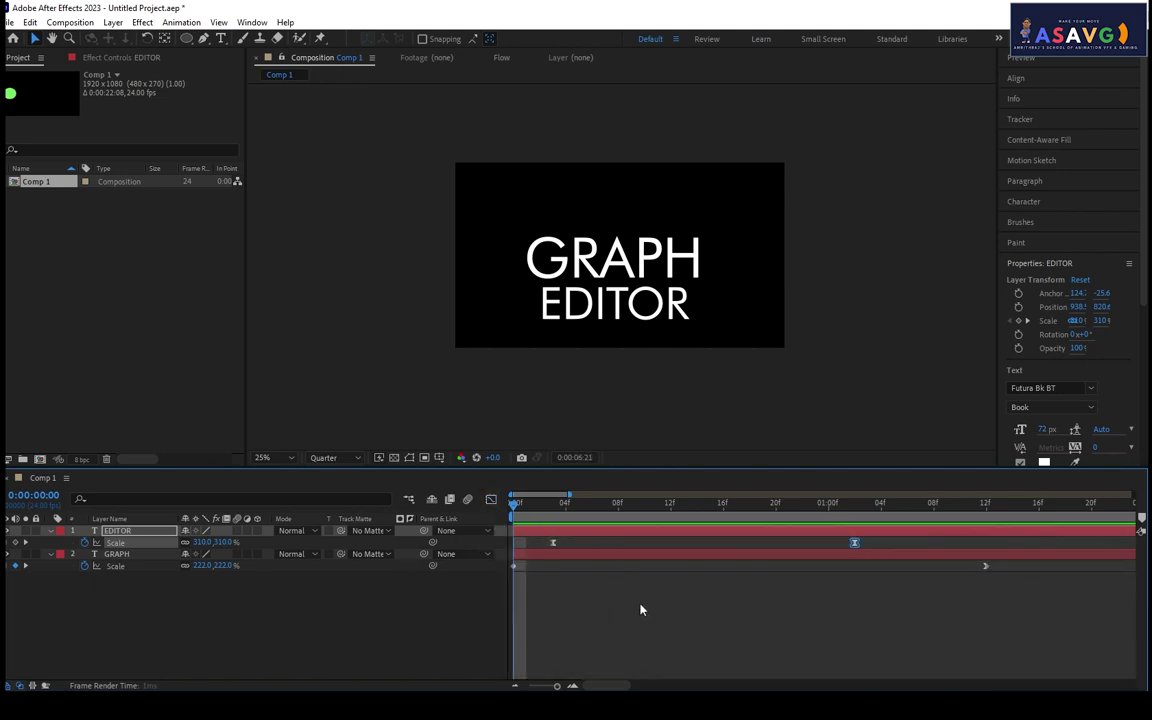
Pre-compose the EDITOR and GRAPH layers into a new composition named GROup, moving all attributes into it.
{"action": "left_click_drag", "start_coordinate": [557, 685], "coordinate": [528, 686]}
{"action": "left_click_drag", "start_coordinate": [605, 625], "coordinate": [501, 527]}
{"action": "left_click_drag", "start_coordinate": [185, 604], "coordinate": [118, 531]}
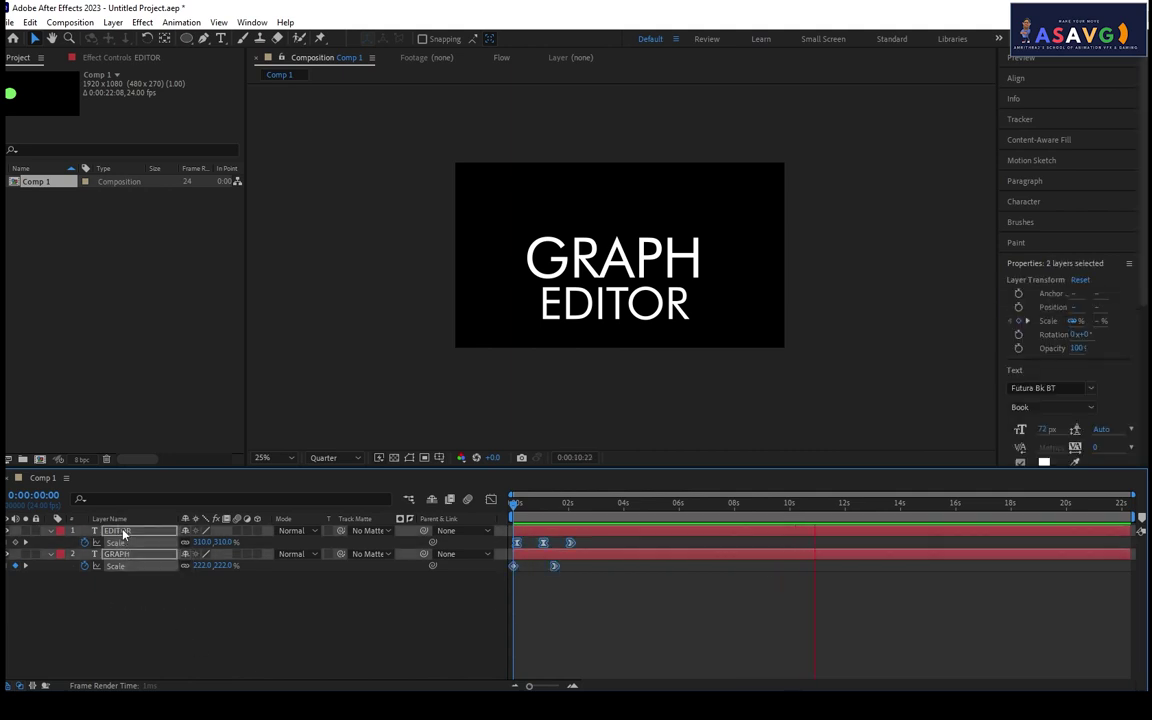
{"action": "right_click", "coordinate": [120, 530]}
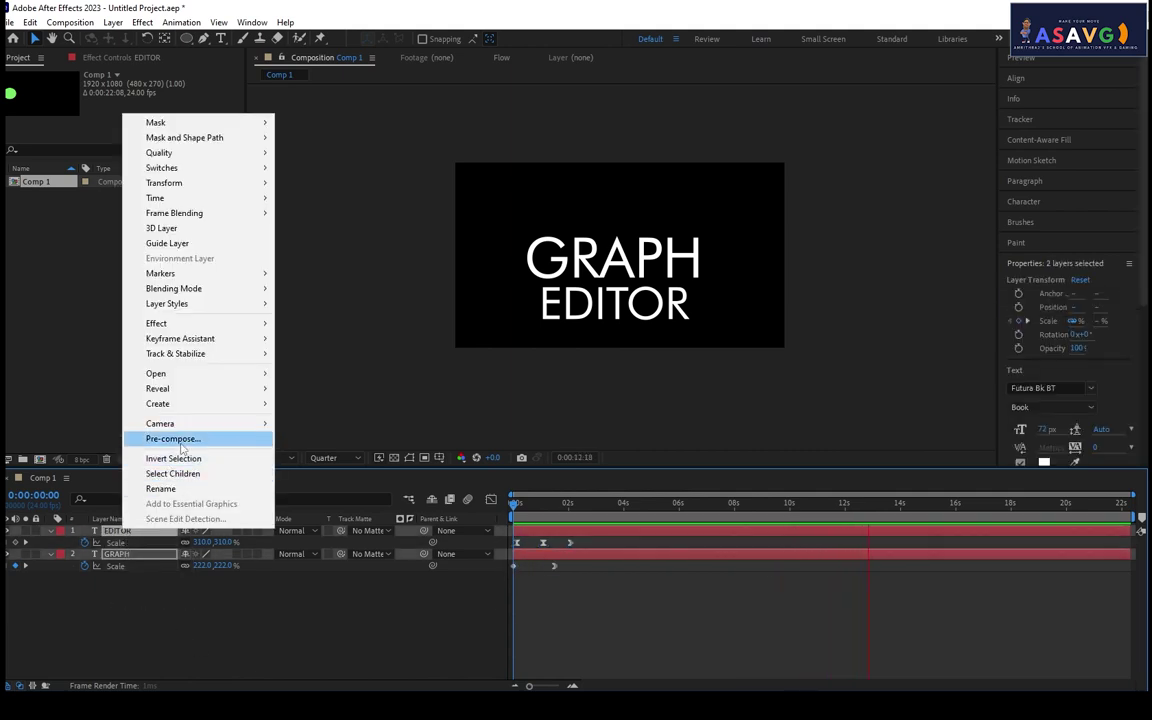
{"action": "left_click", "coordinate": [175, 439]}
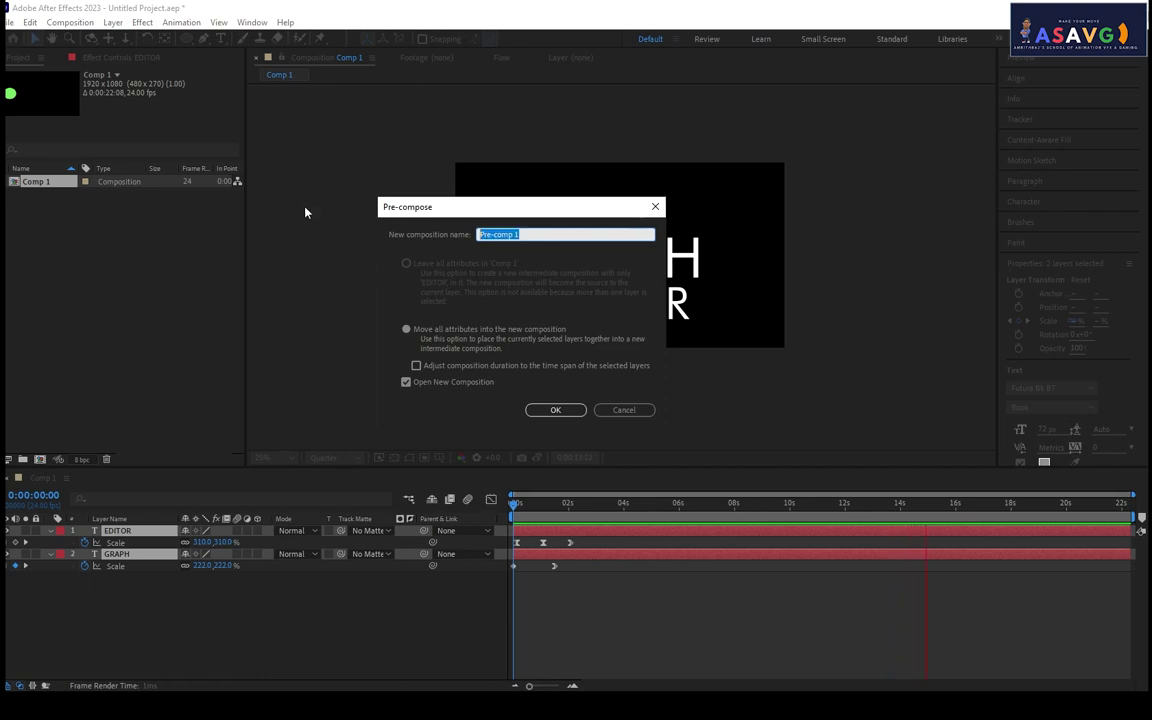
{"action": "type", "text": "GROup"}
{"action": "key", "text": "Return"}
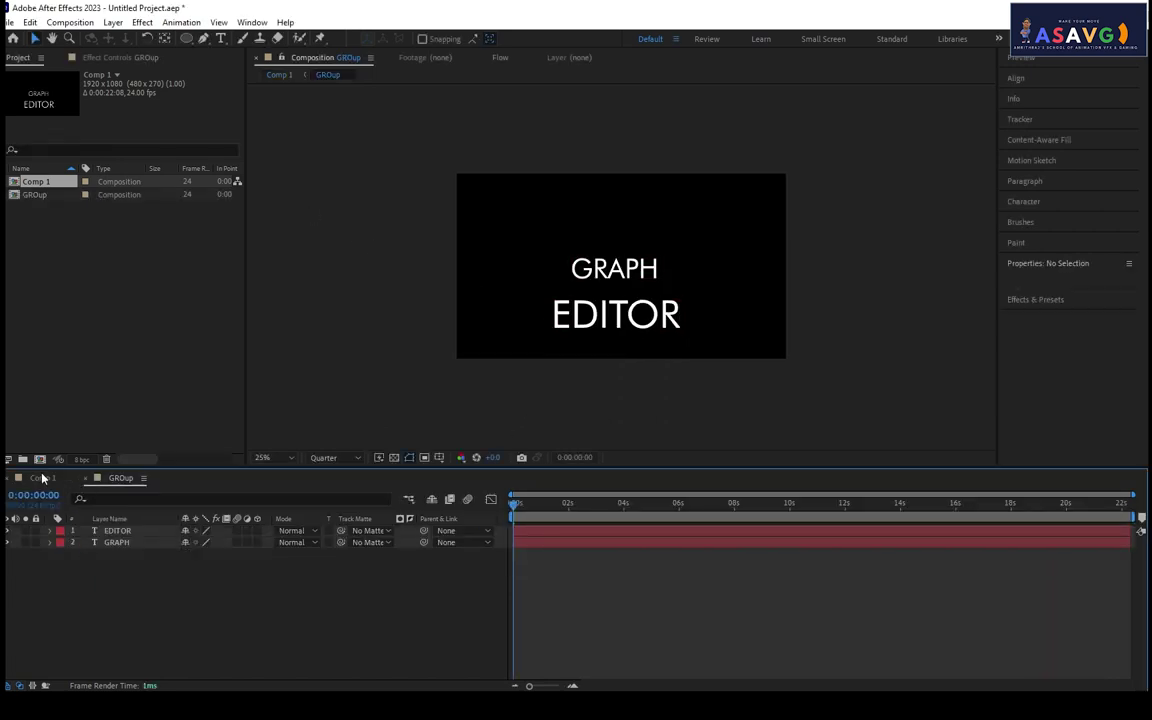
Return to Comp 1 and preview the animation of the pre-composed GROup layer.
{"action": "left_click", "coordinate": [42, 478]}
{"action": "key", "text": "space"}
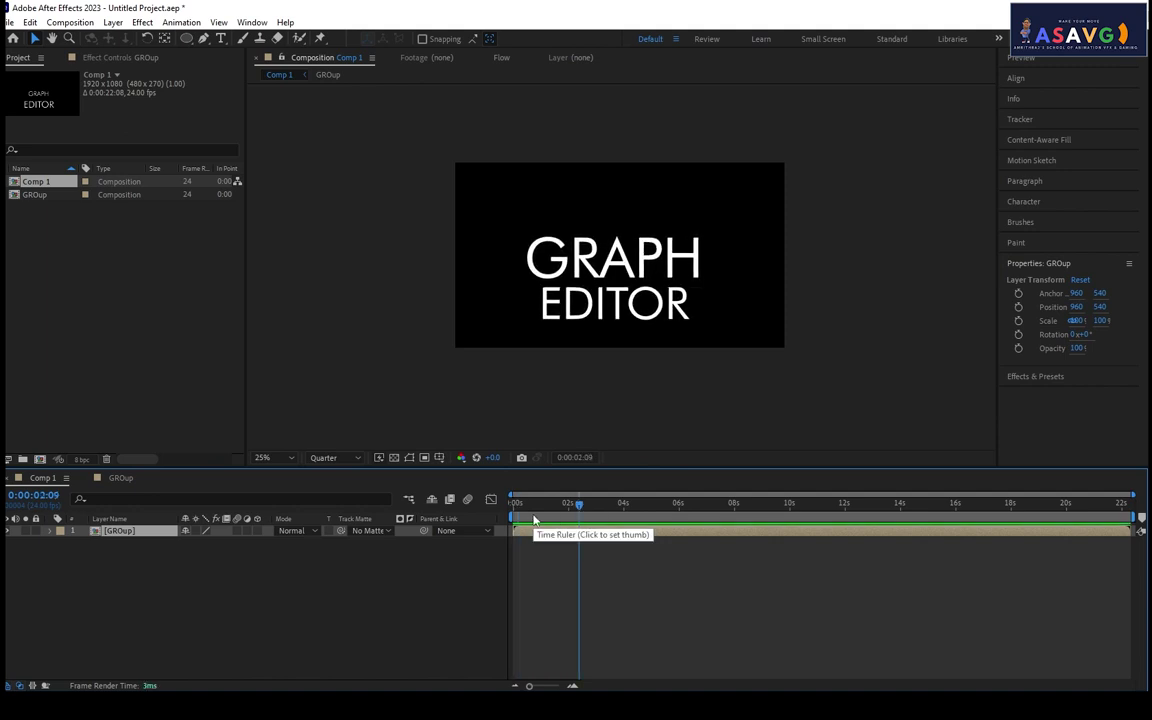
{"action": "key", "text": "space"}
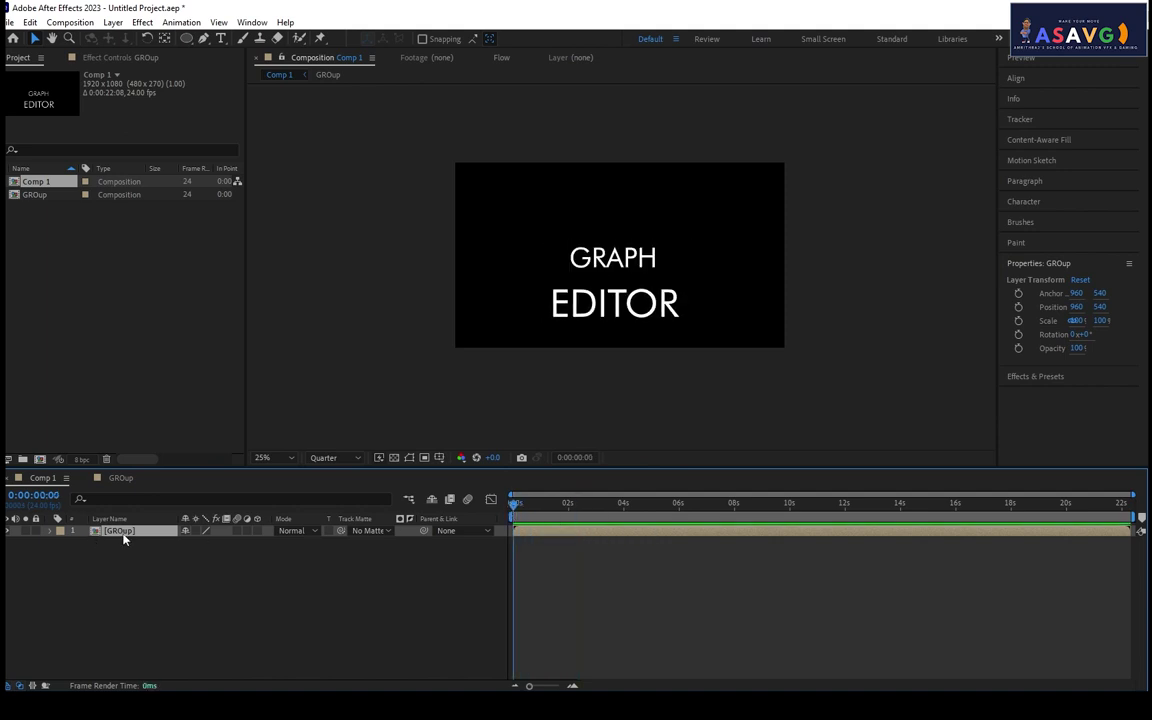
Animate GROup's Rotation with a 0° keyframe at 0:00:00:00 and a 90° keyframe at 0:00:02:10.
{"action": "key", "text": "p"}
{"action": "key", "text": "r"}
{"action": "left_click", "coordinate": [85, 542]}
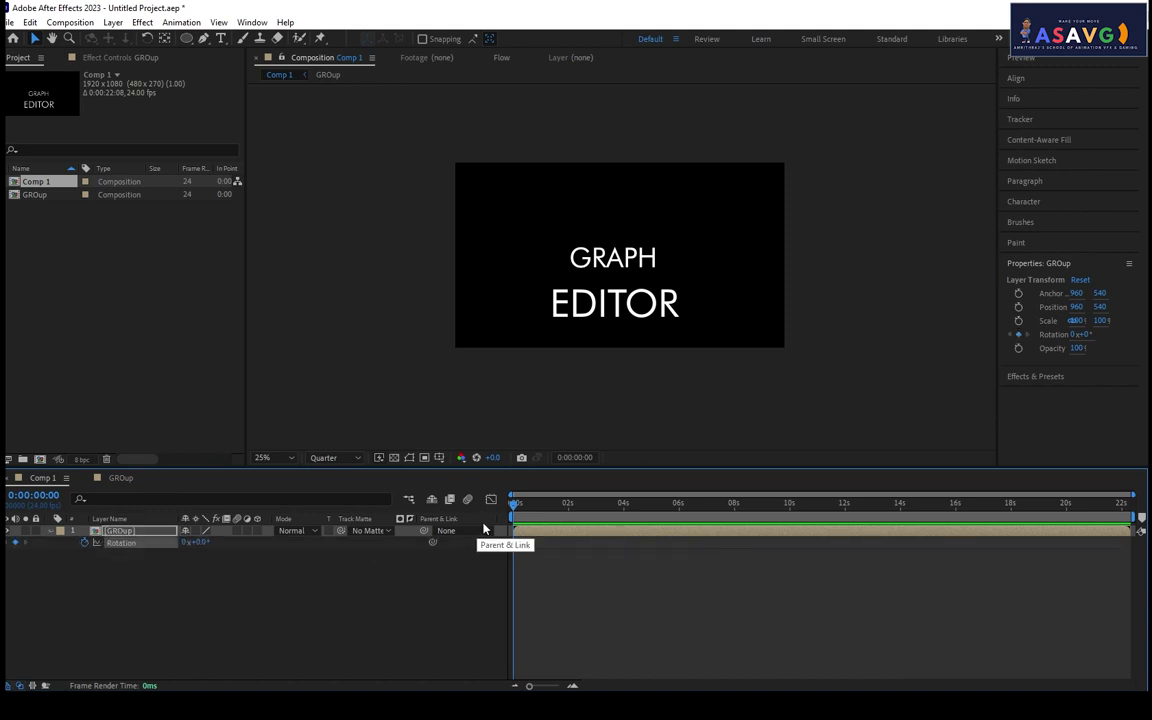
{"action": "left_click_drag", "start_coordinate": [516, 513], "coordinate": [579, 520]}
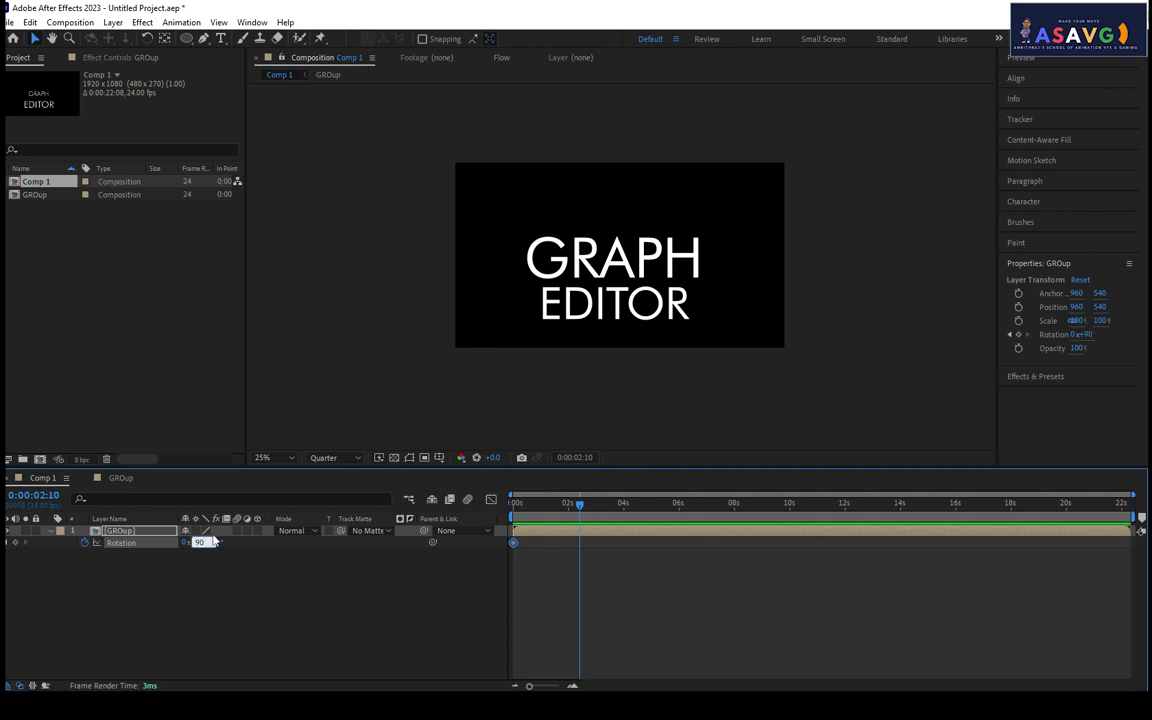
{"action": "type", "text": "90"}
{"action": "key", "text": "Return"}
Add GROup Rotation keyframes of 180° at 0:00:07:04 and 0° at 0:00:11:15, and preview from the start.
{"action": "left_click_drag", "start_coordinate": [586, 509], "coordinate": [711, 506]}
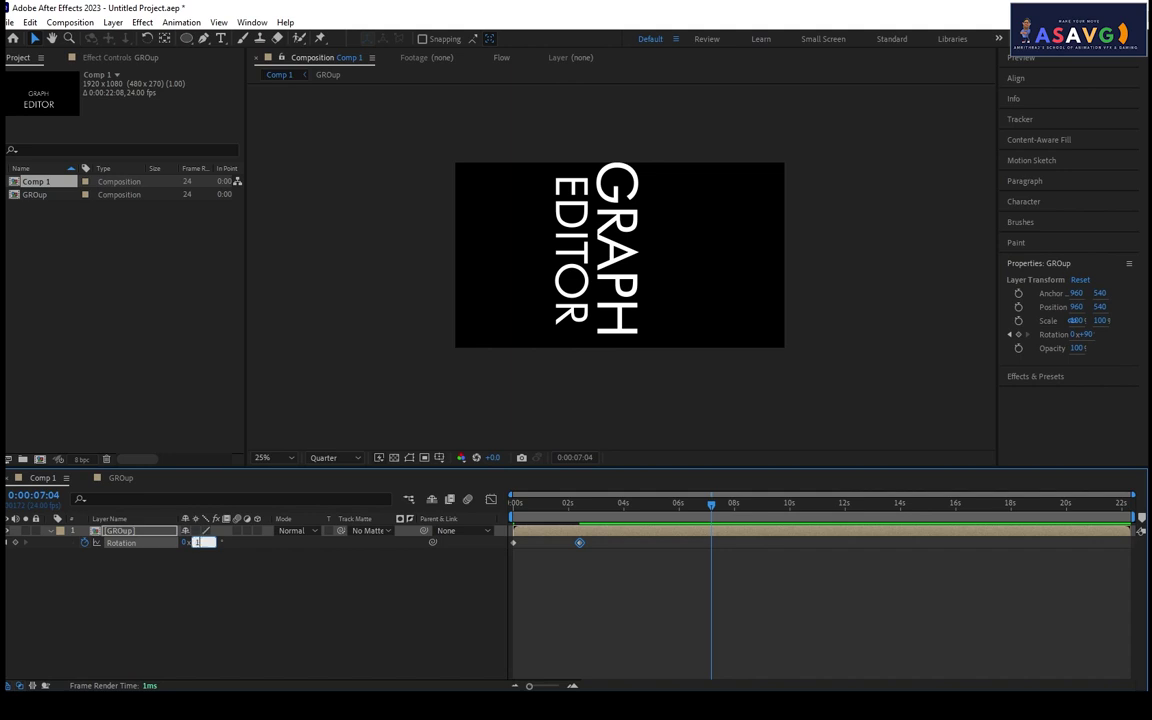
{"action": "key", "text": "Return"}
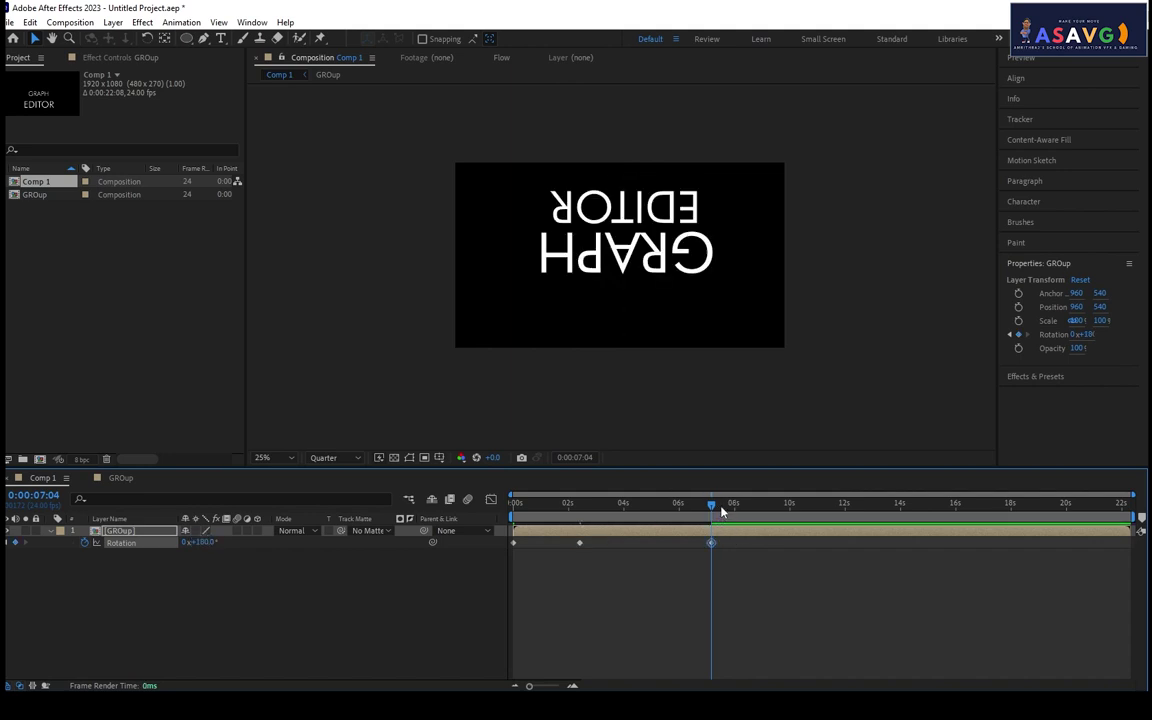
{"action": "left_click_drag", "start_coordinate": [722, 508], "coordinate": [835, 506]}
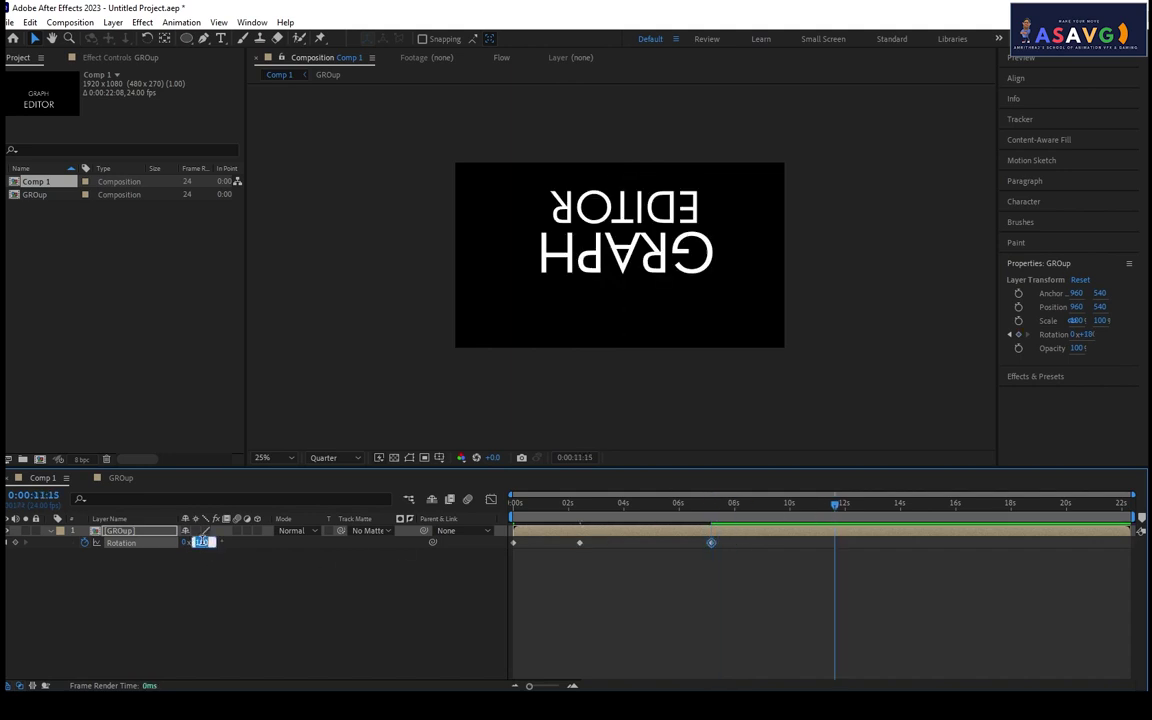
{"action": "type", "text": "0"}
{"action": "key", "text": "Return"}
{"action": "key", "text": "Home"}
{"action": "key", "text": "space"}
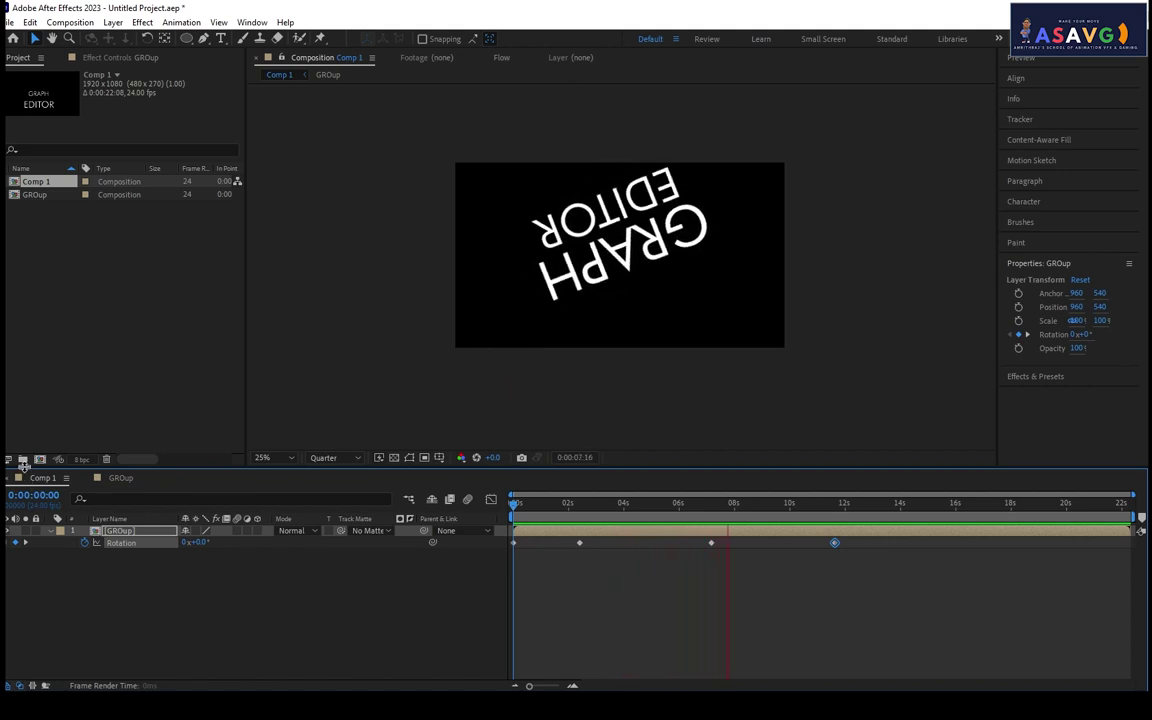
Add a GROup Rotation keyframe of about 358.7° at 0:00:08:23 and delete the one at 0:00:11:15.
{"action": "left_click_drag", "start_coordinate": [752, 508], "coordinate": [711, 565]}
{"action": "left_click", "coordinate": [711, 543]}
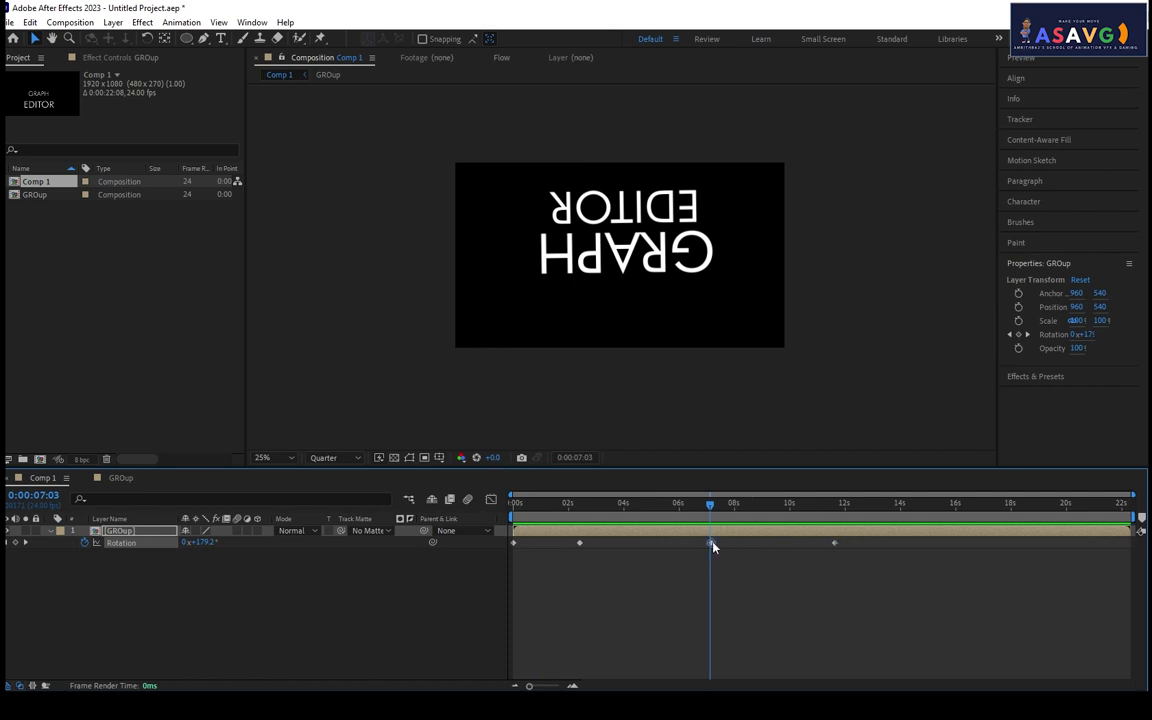
{"action": "left_click_drag", "start_coordinate": [713, 517], "coordinate": [763, 532]}
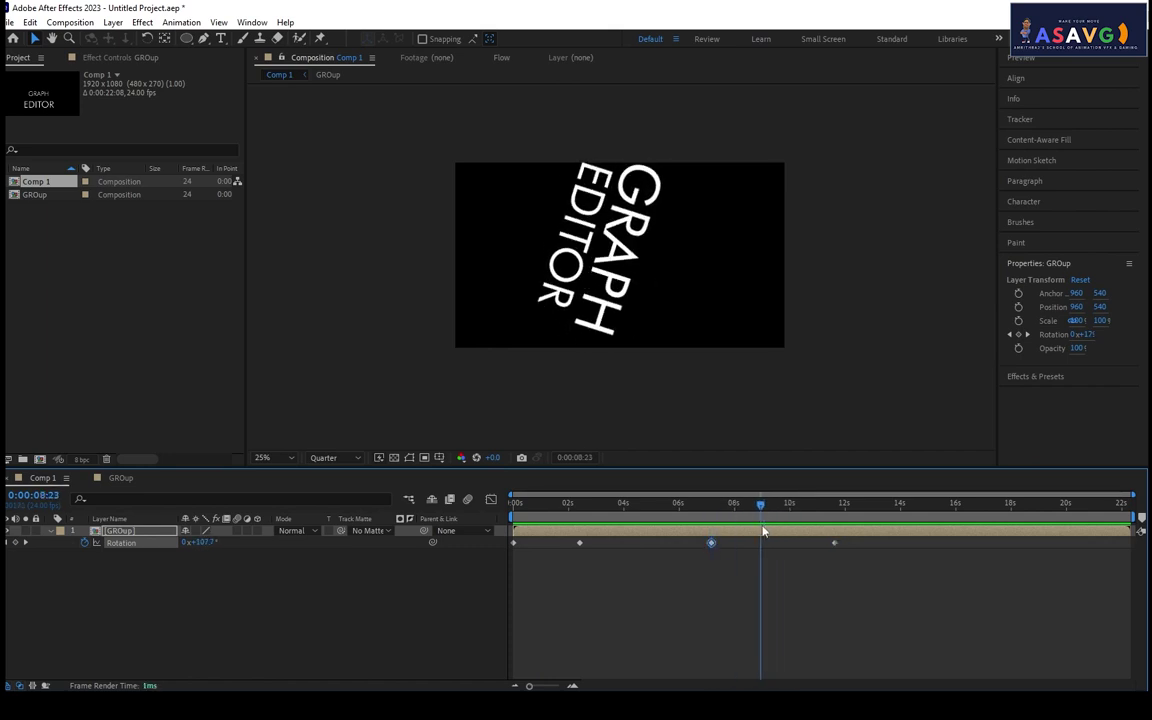
{"action": "left_click_drag", "start_coordinate": [203, 542], "coordinate": [429, 593]}
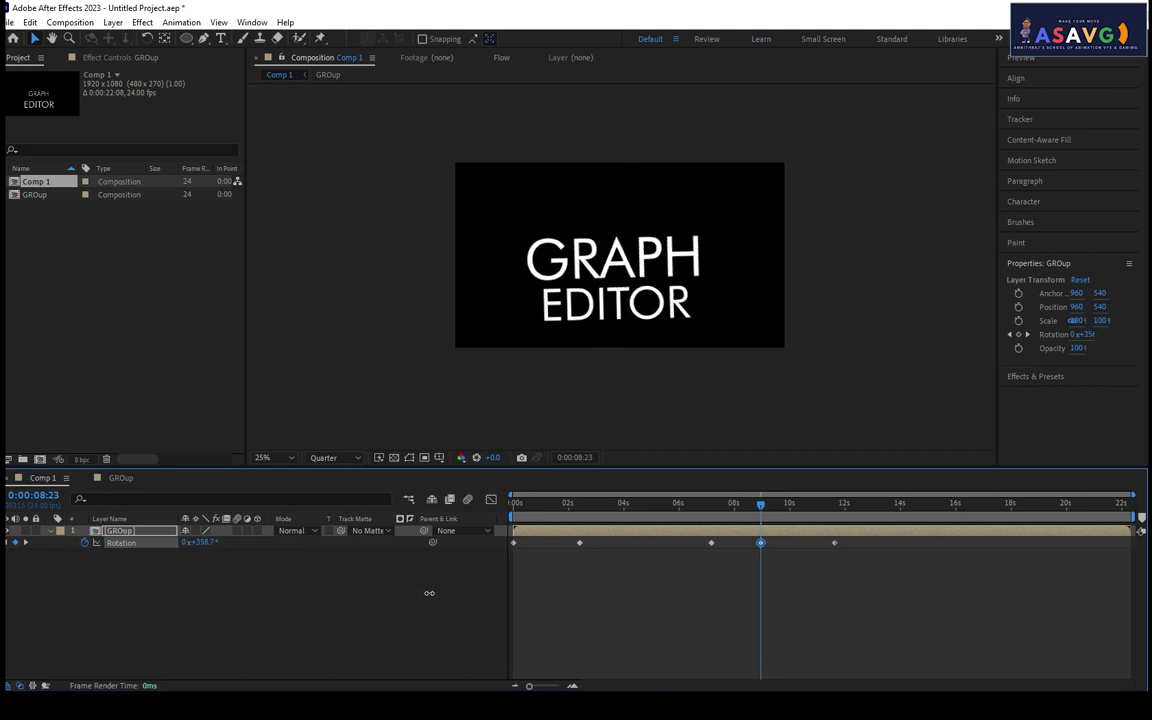
{"action": "left_click", "coordinate": [834, 543]}
{"action": "key", "text": "Delete"}
Move GROup's 180° Rotation keyframe to about 5 seconds and the last one to about 9.5 seconds, previewing the result.
{"action": "left_click_drag", "start_coordinate": [758, 527], "coordinate": [655, 546]}
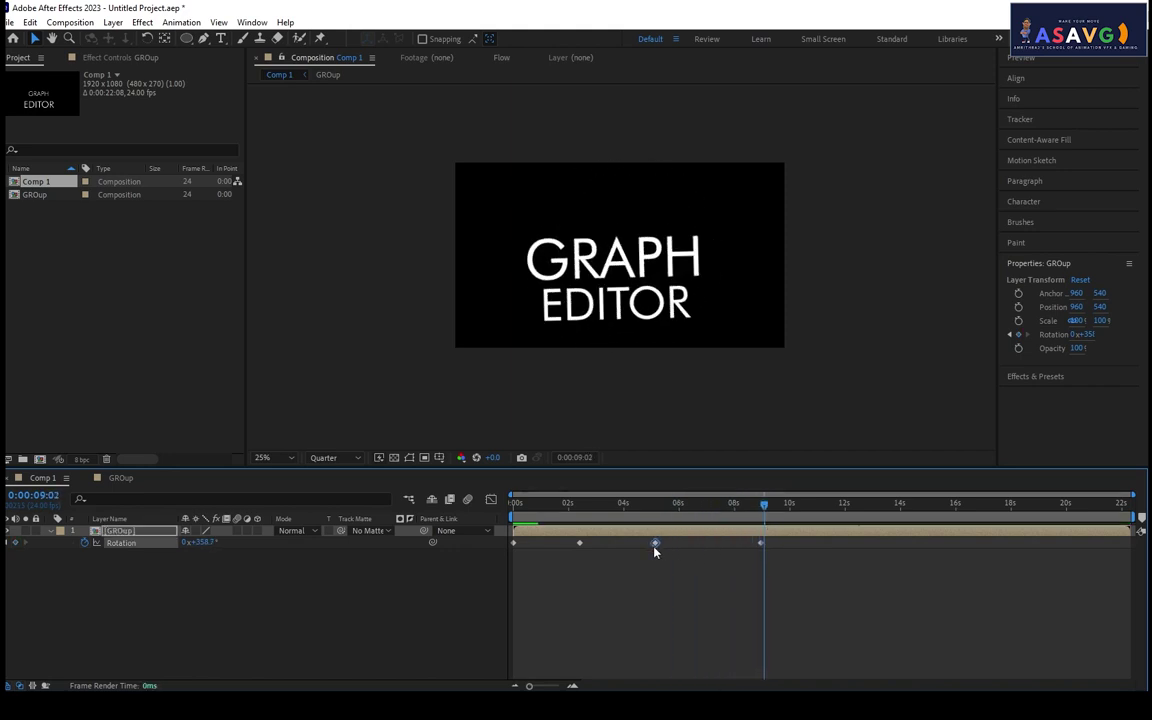
{"action": "left_click_drag", "start_coordinate": [761, 543], "coordinate": [776, 545]}
{"action": "key", "text": "Home"}
{"action": "key", "text": "space"}
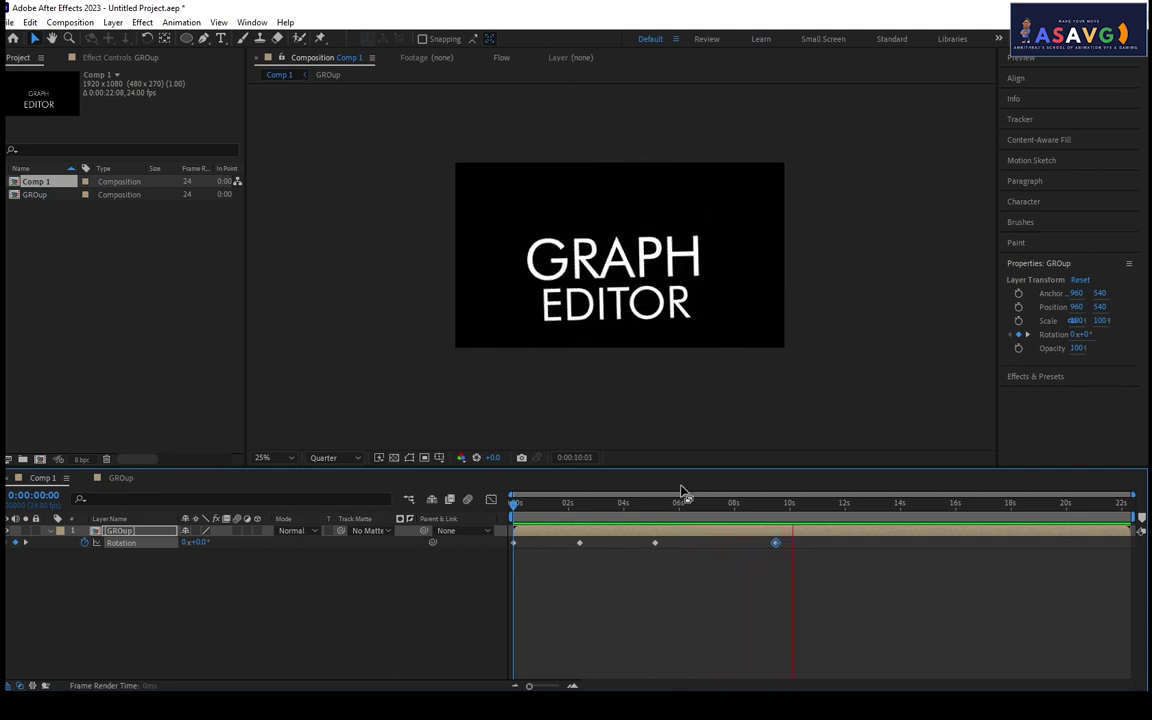
{"action": "key", "text": "space"}
Apply Easy Ease In to all four of GROup's Rotation keyframes.
{"action": "left_click_drag", "start_coordinate": [828, 577], "coordinate": [508, 536]}
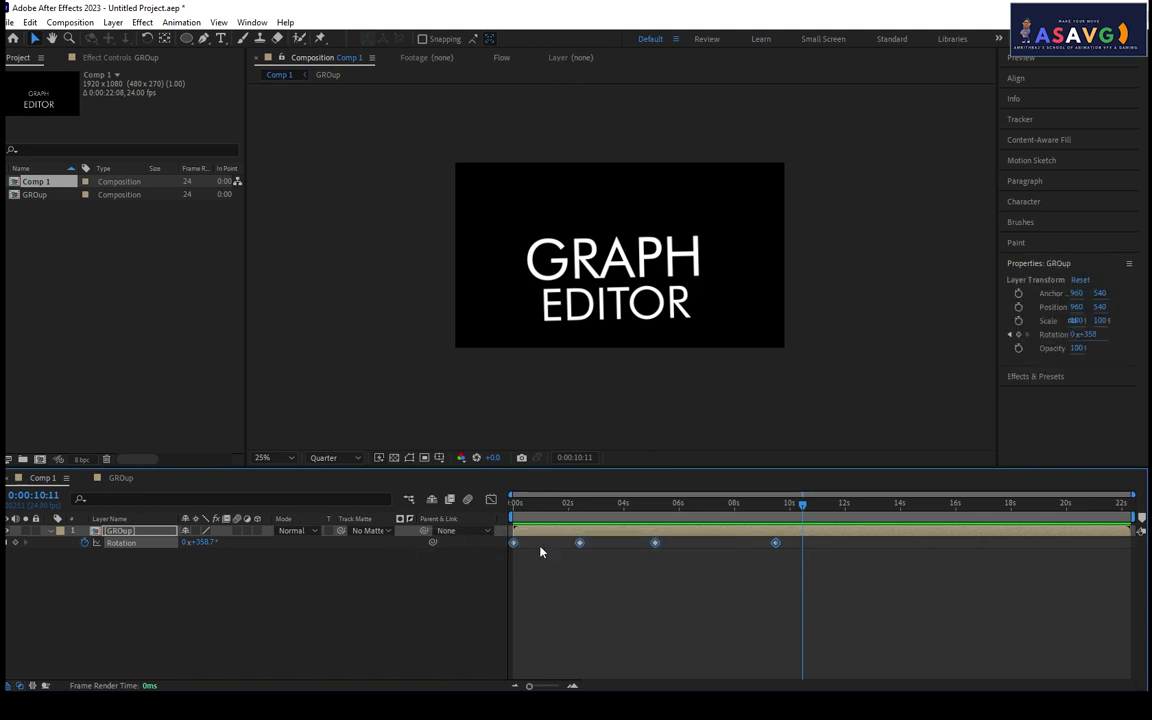
{"action": "right_click", "coordinate": [652, 544]}
{"action": "mouse_move", "coordinate": [711, 532]}
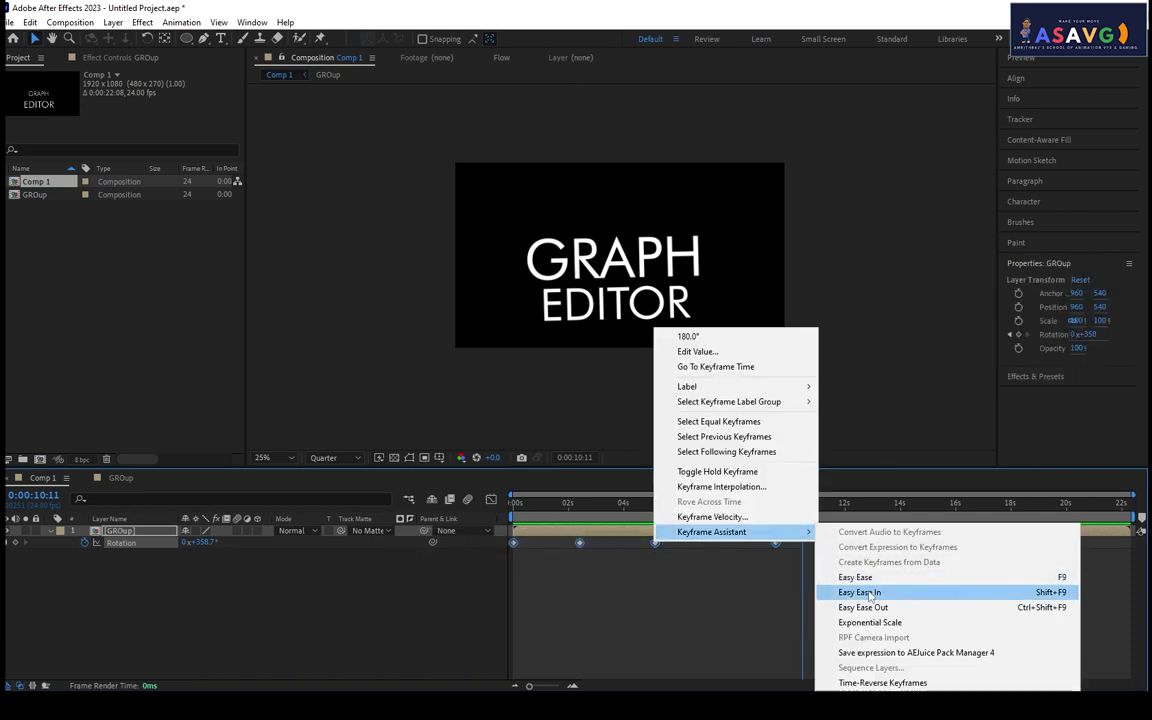
{"action": "left_click", "coordinate": [860, 592]}
Lengthen the incoming handles of GROup's second, third and last Rotation keyframes in the speed graph for early speed peaks, and preview the spin.
{"action": "left_click", "coordinate": [490, 499]}
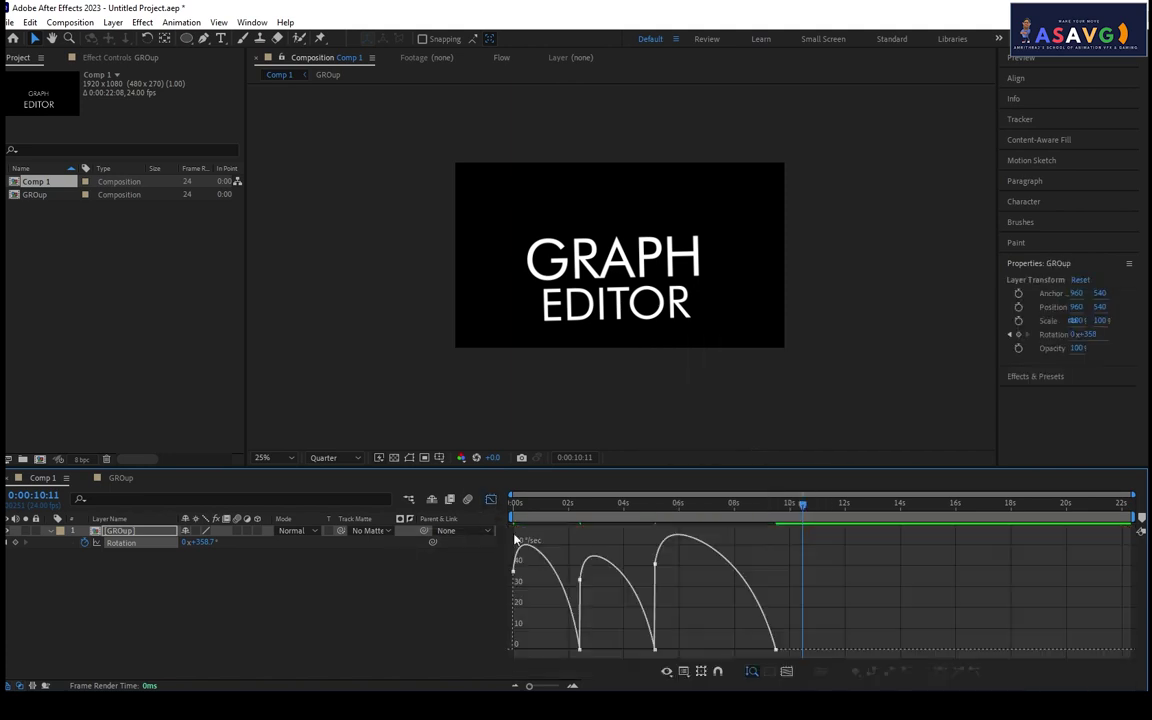
{"action": "left_click", "coordinate": [578, 652]}
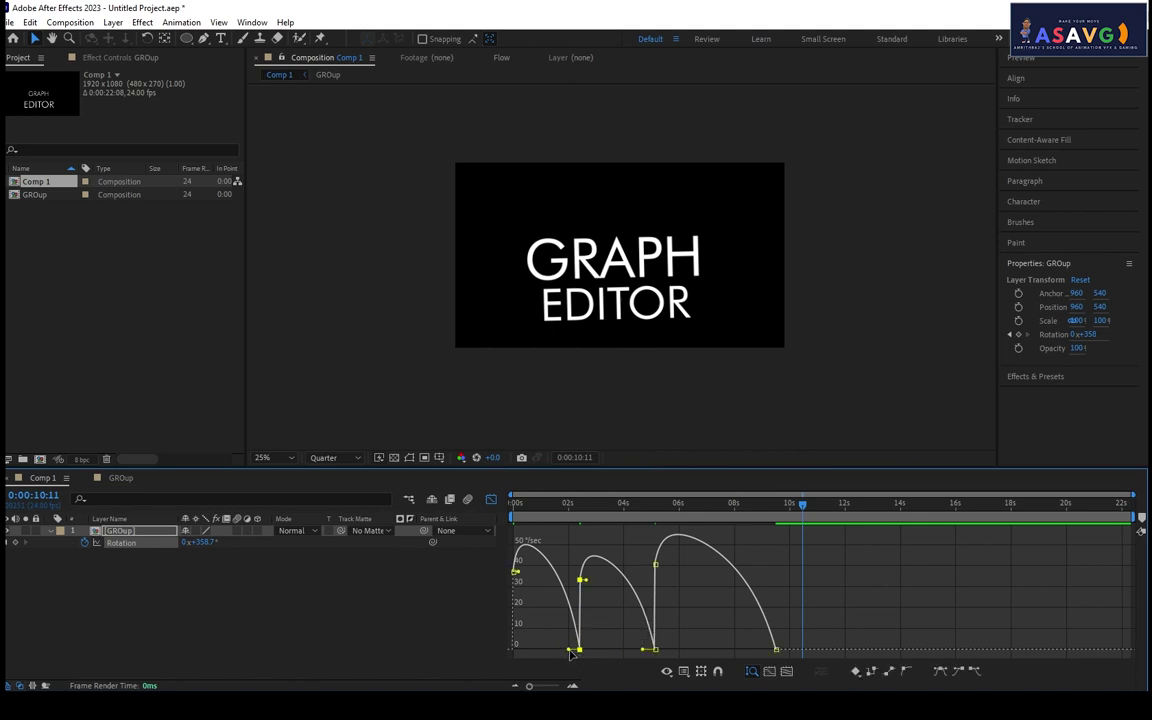
{"action": "left_click_drag", "start_coordinate": [570, 650], "coordinate": [546, 648]}
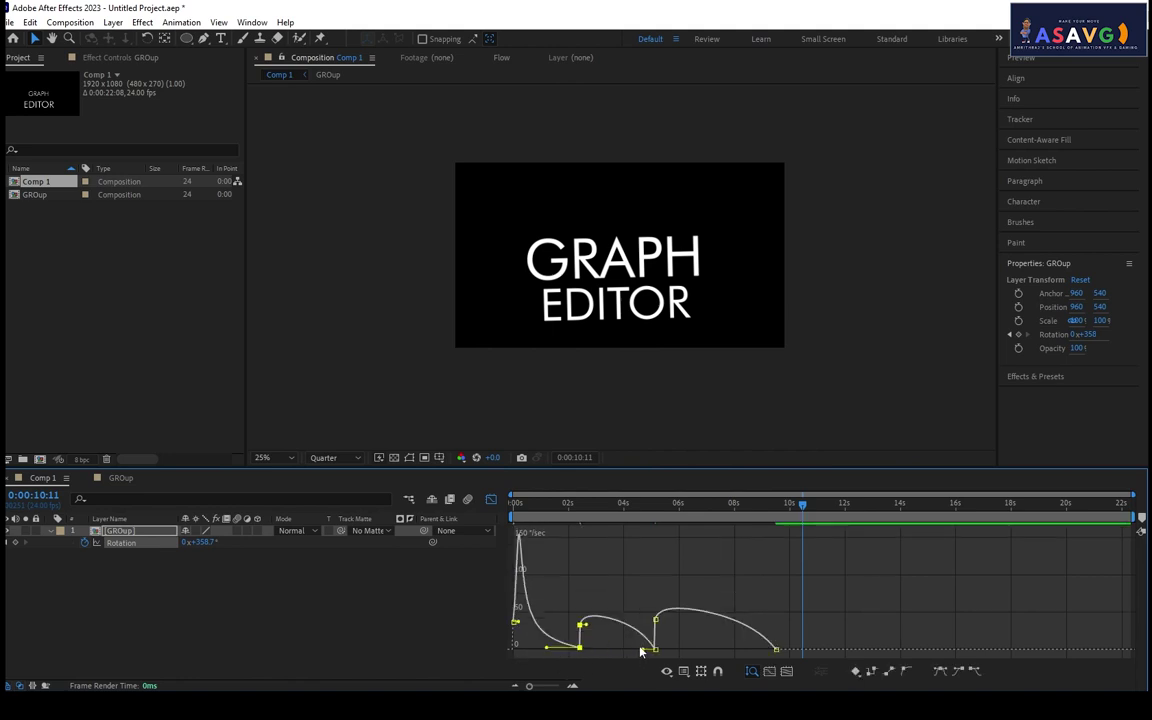
{"action": "mouse_move", "coordinate": [641, 651]}
{"action": "left_mouse_down"}
{"action": "mouse_move", "coordinate": [610, 650]}
{"action": "mouse_move", "coordinate": [637, 651]}
{"action": "left_mouse_up"}
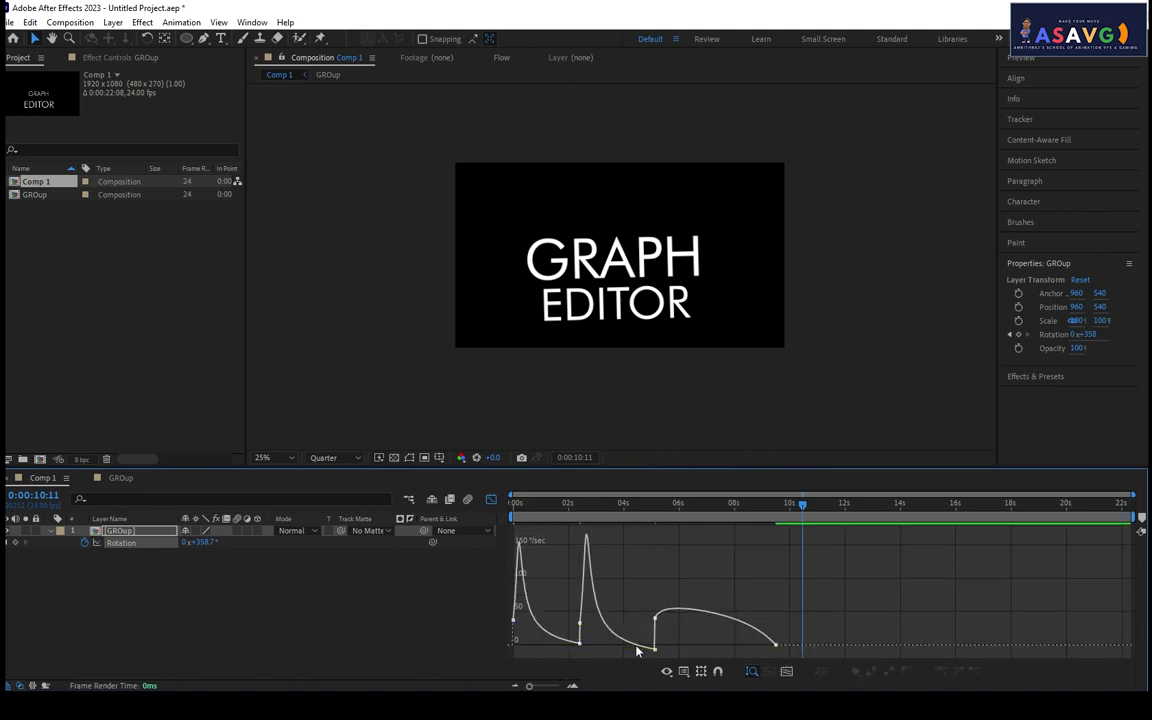
{"action": "left_click", "coordinate": [773, 646]}
{"action": "left_click_drag", "start_coordinate": [760, 650], "coordinate": [716, 641]}
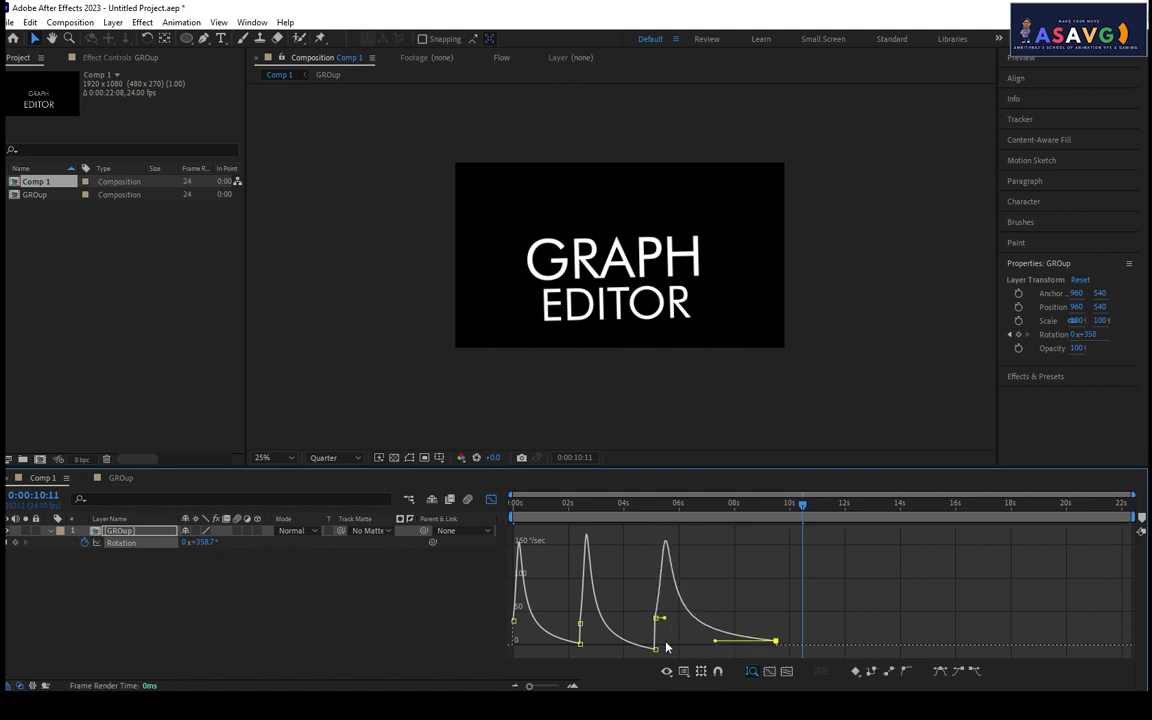
{"action": "key", "text": "space"}
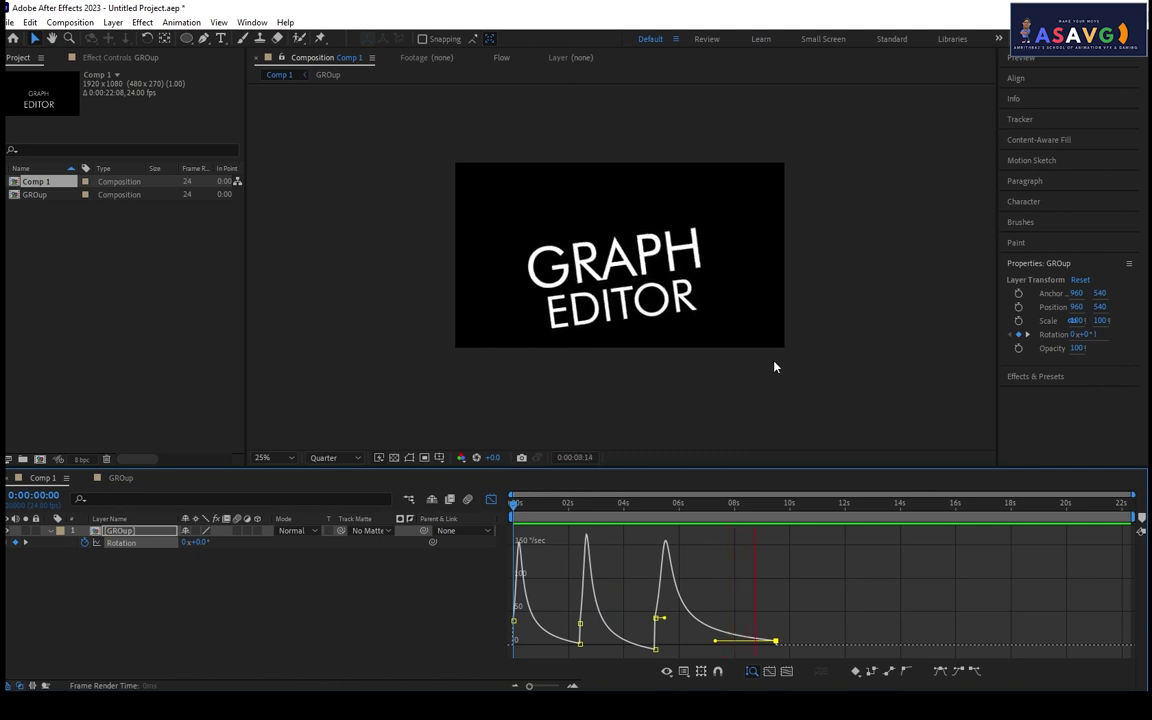
{"action": "left_click", "coordinate": [490, 499]}
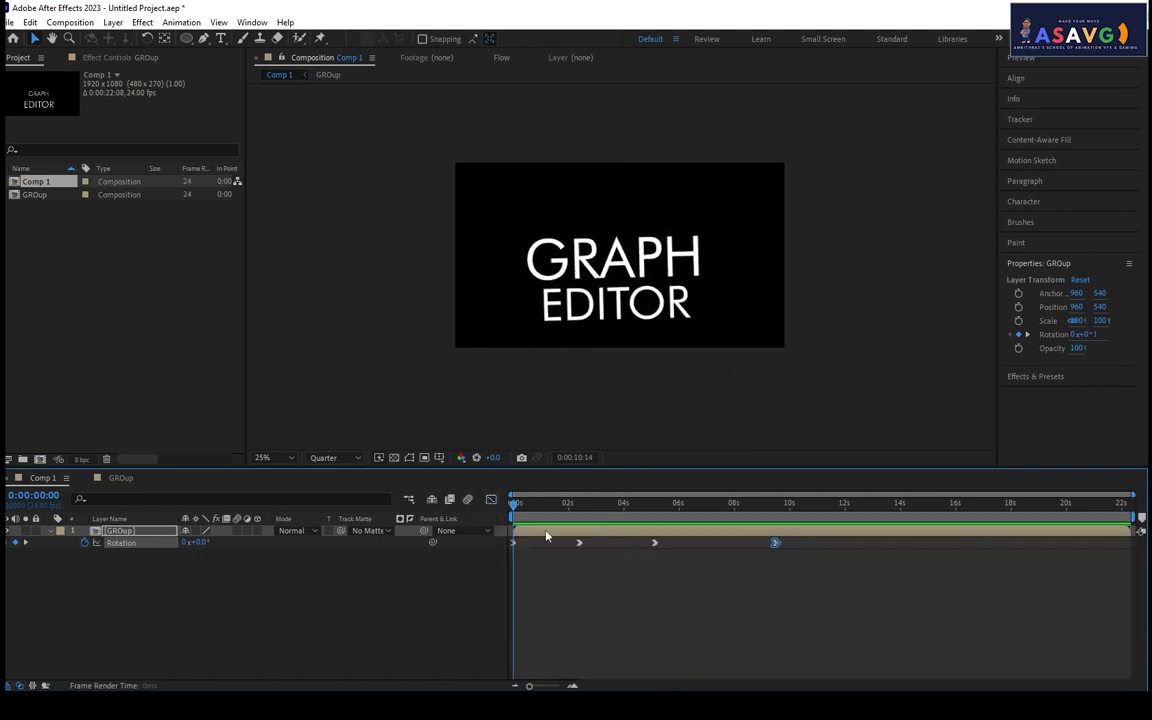
Shift GROup's last three Rotation keyframes earlier together until the second sits at about 1.2 seconds, and preview from the start.
{"action": "left_click_drag", "start_coordinate": [537, 521], "coordinate": [576, 505]}
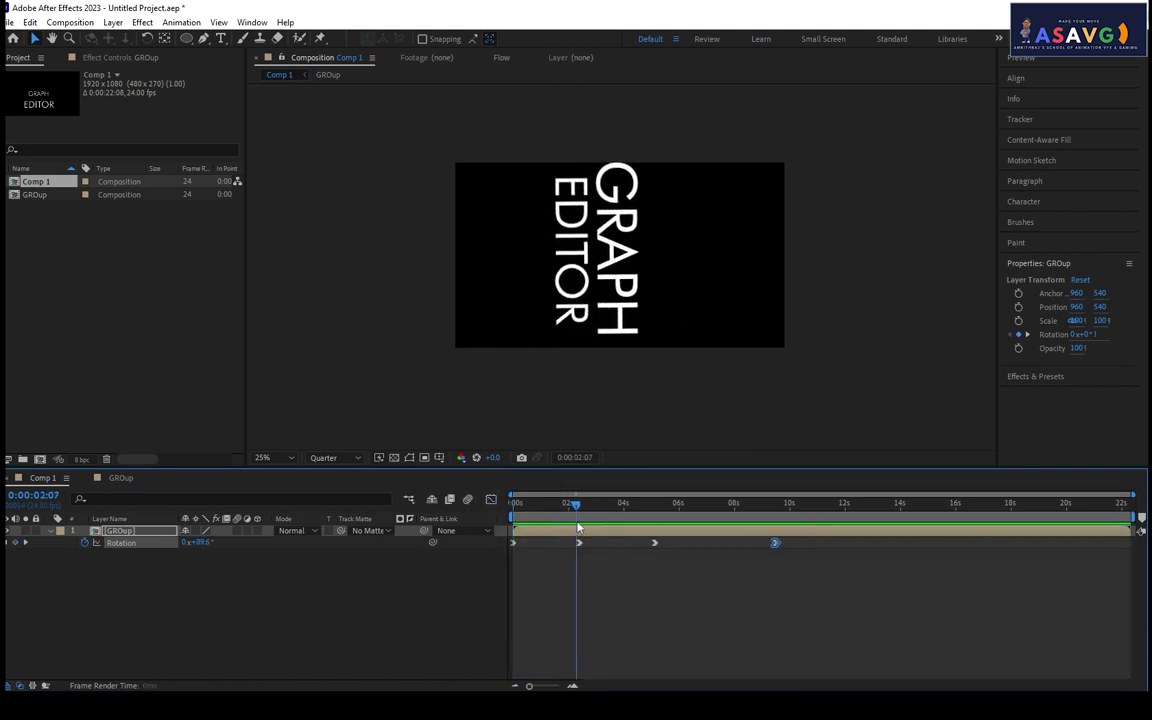
{"action": "left_click", "coordinate": [766, 563]}
{"action": "left_click_drag", "start_coordinate": [815, 573], "coordinate": [547, 538]}
{"action": "key", "text": "Home"}
{"action": "key", "text": "space"}
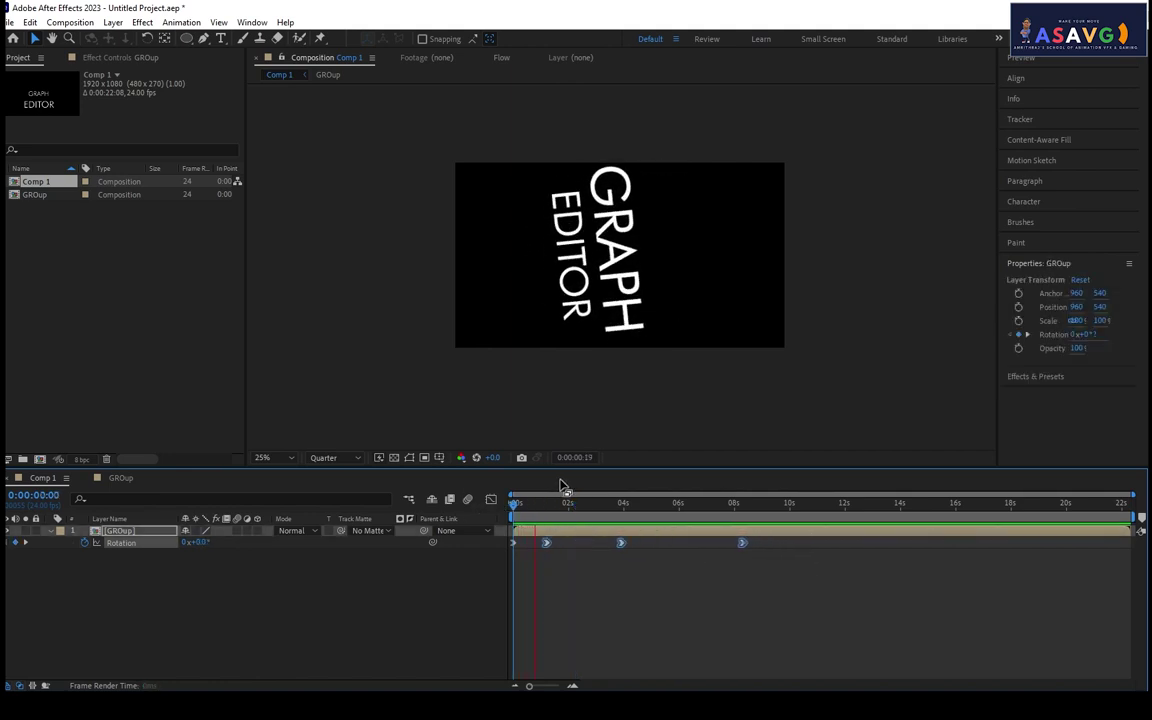
{"action": "left_click", "coordinate": [640, 566]}
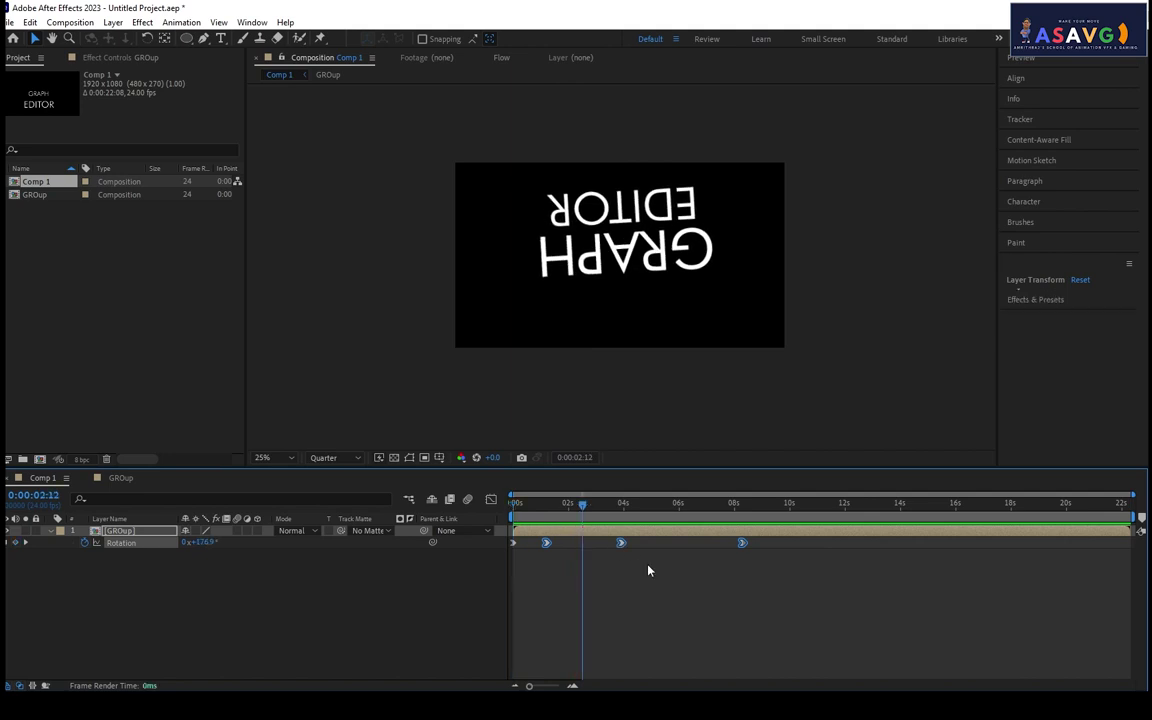
Move GROup's last three Rotation keyframes to about 0.6, 1.3 and 3 seconds, previewing the spin from the start.
{"action": "left_click_drag", "start_coordinate": [772, 564], "coordinate": [712, 536]}
{"action": "left_click", "coordinate": [621, 543], "text": "shift"}
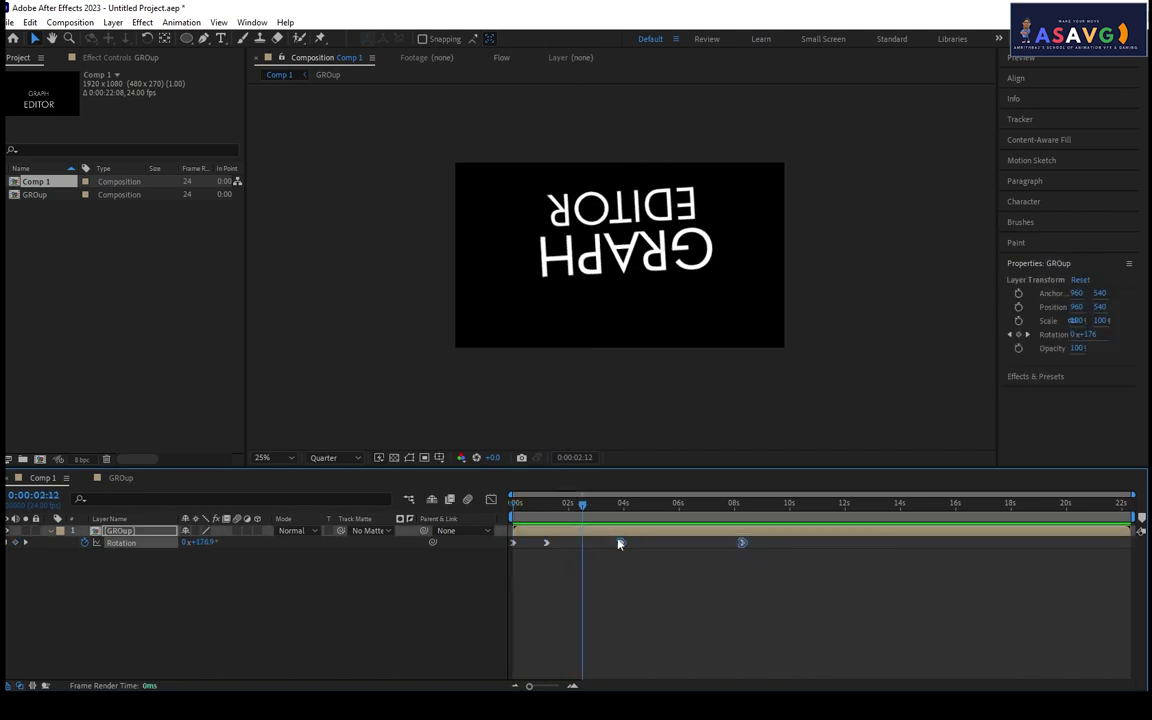
{"action": "left_click_drag", "start_coordinate": [621, 543], "coordinate": [529, 543]}
{"action": "key", "text": "Home"}
{"action": "key", "text": "space"}
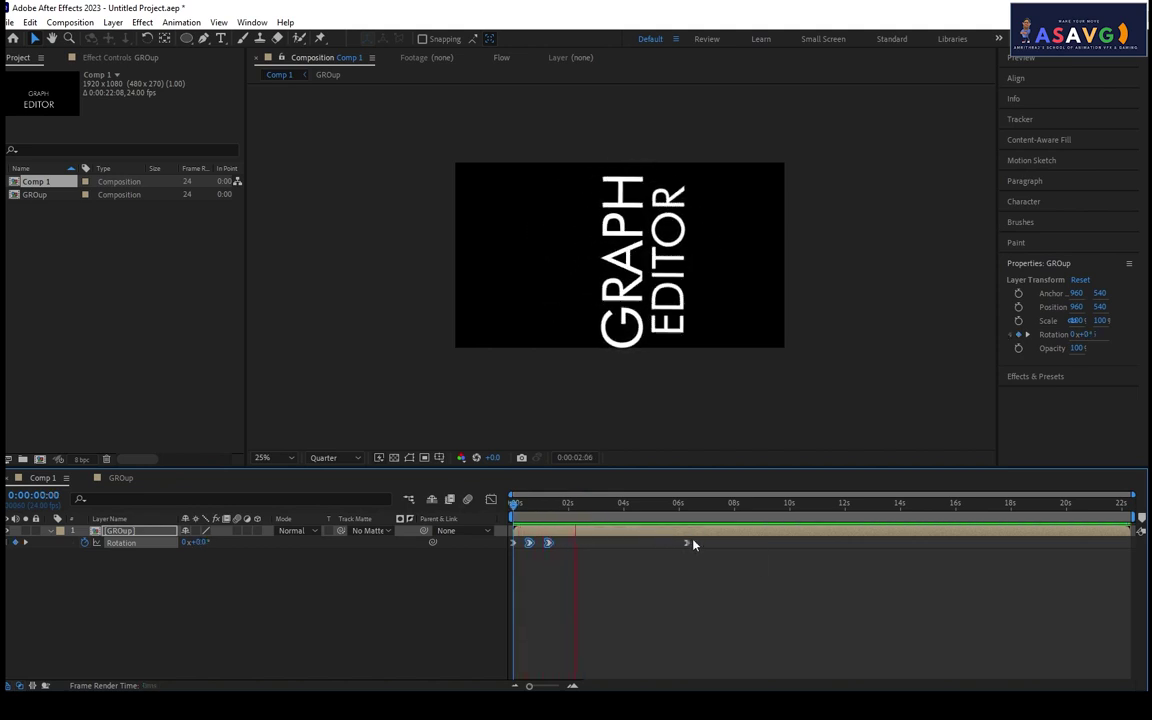
{"action": "left_click_drag", "start_coordinate": [687, 543], "coordinate": [597, 543]}
{"action": "key", "text": "space"}
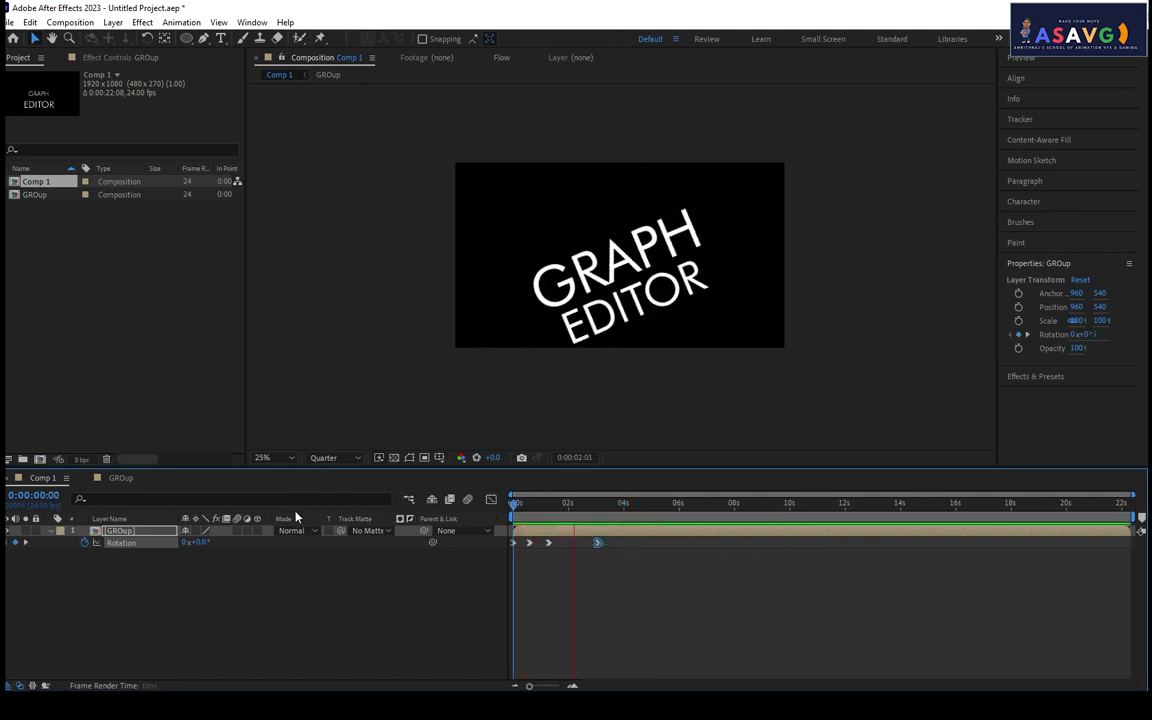
Open the GROup composition and reveal the Scale keyframes of EDITOR and GRAPH.
{"action": "double_click", "coordinate": [130, 530]}
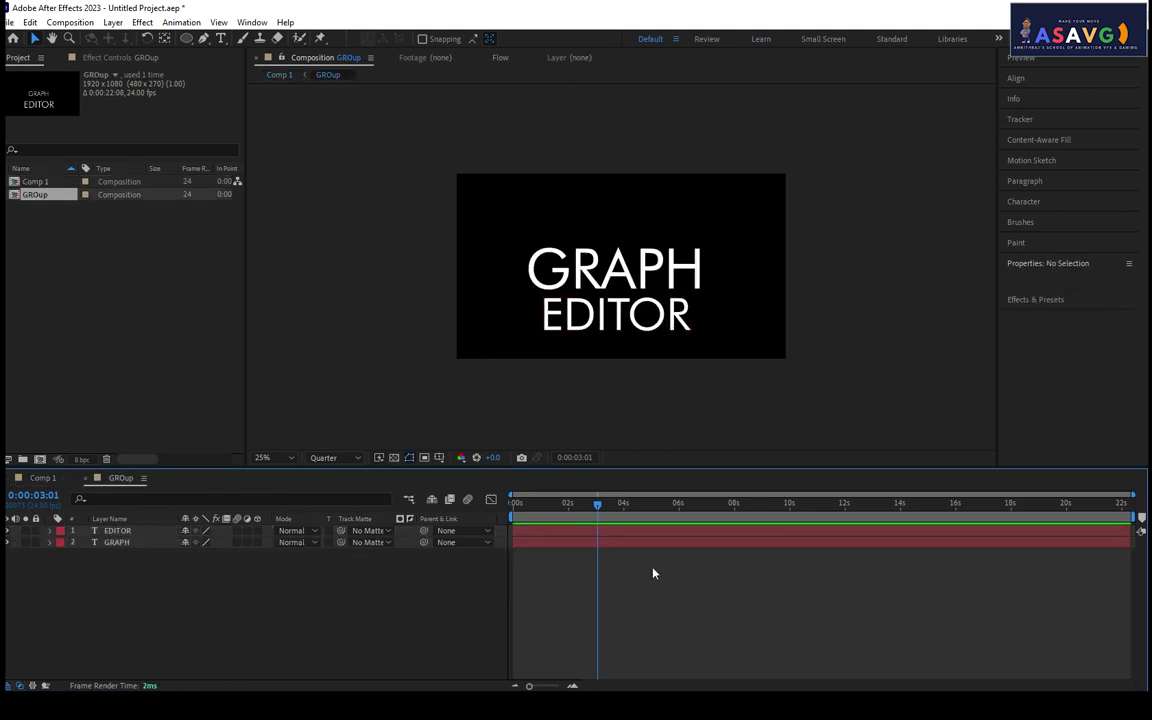
{"action": "left_click", "coordinate": [112, 531]}
{"action": "key", "text": "s"}
{"action": "left_click", "coordinate": [115, 555]}
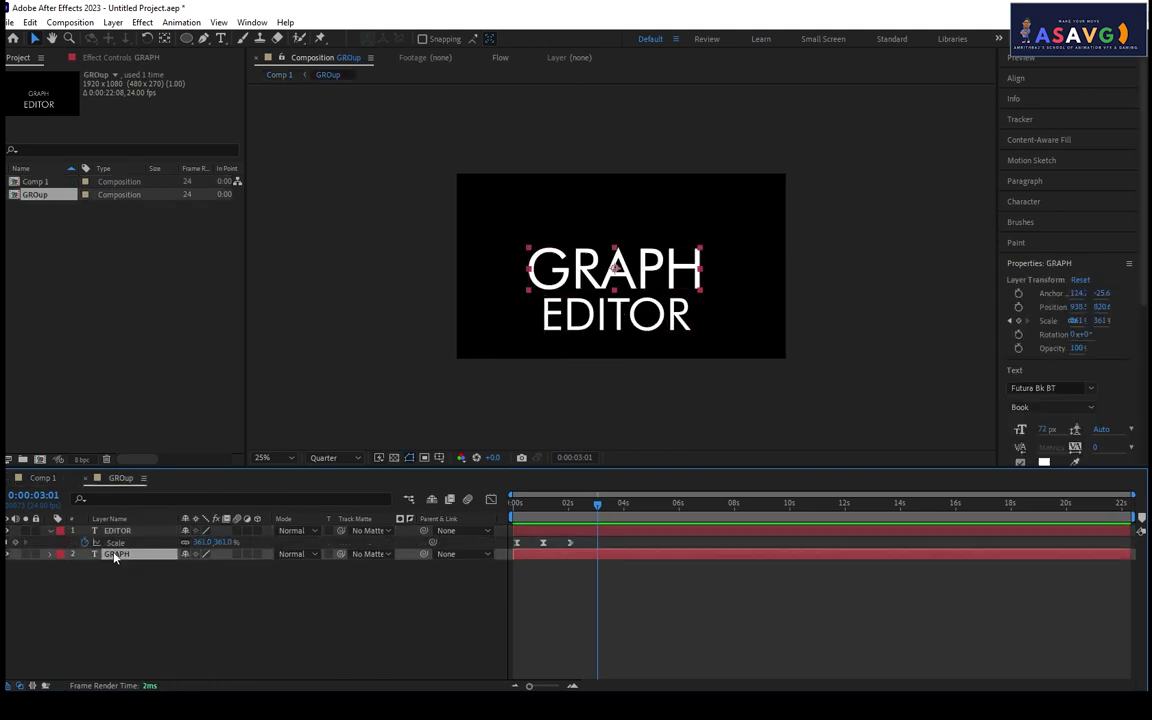
{"action": "key", "text": "s"}
Add Scale keyframes to EDITOR at 0:00:03:04 and 0:00:05:15, and set its selected Scale keyframes to 539%.
{"action": "left_click_drag", "start_coordinate": [560, 502], "coordinate": [602, 527]}
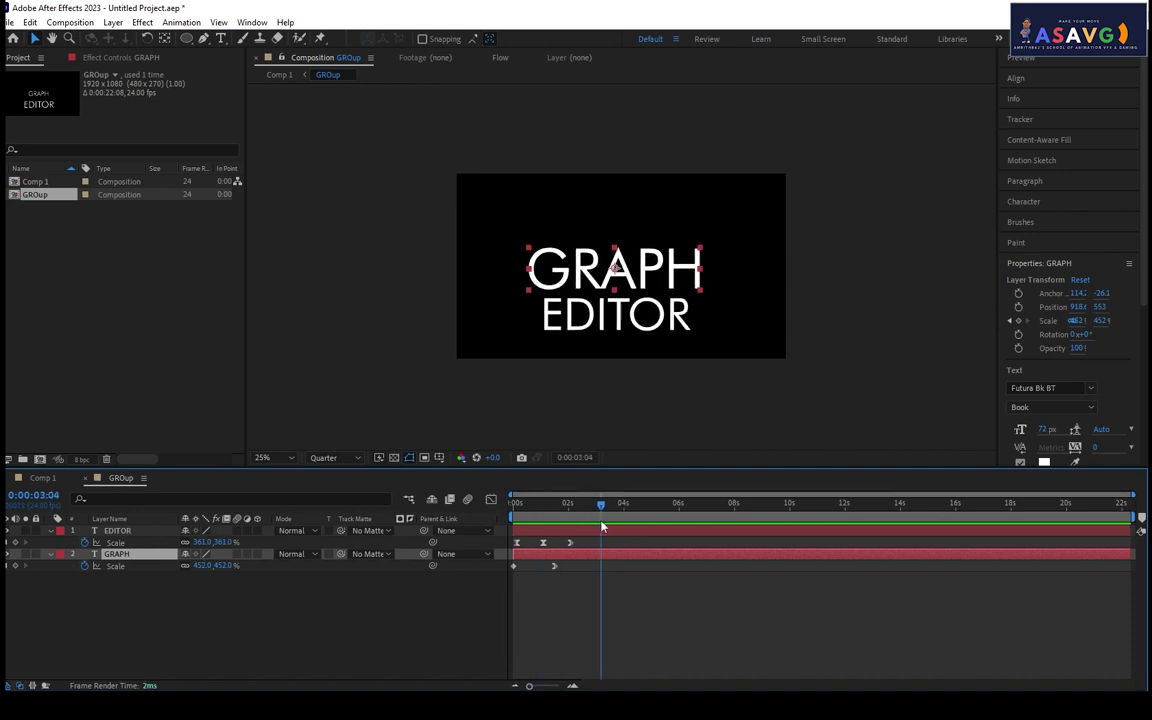
{"action": "right_click", "coordinate": [115, 542]}
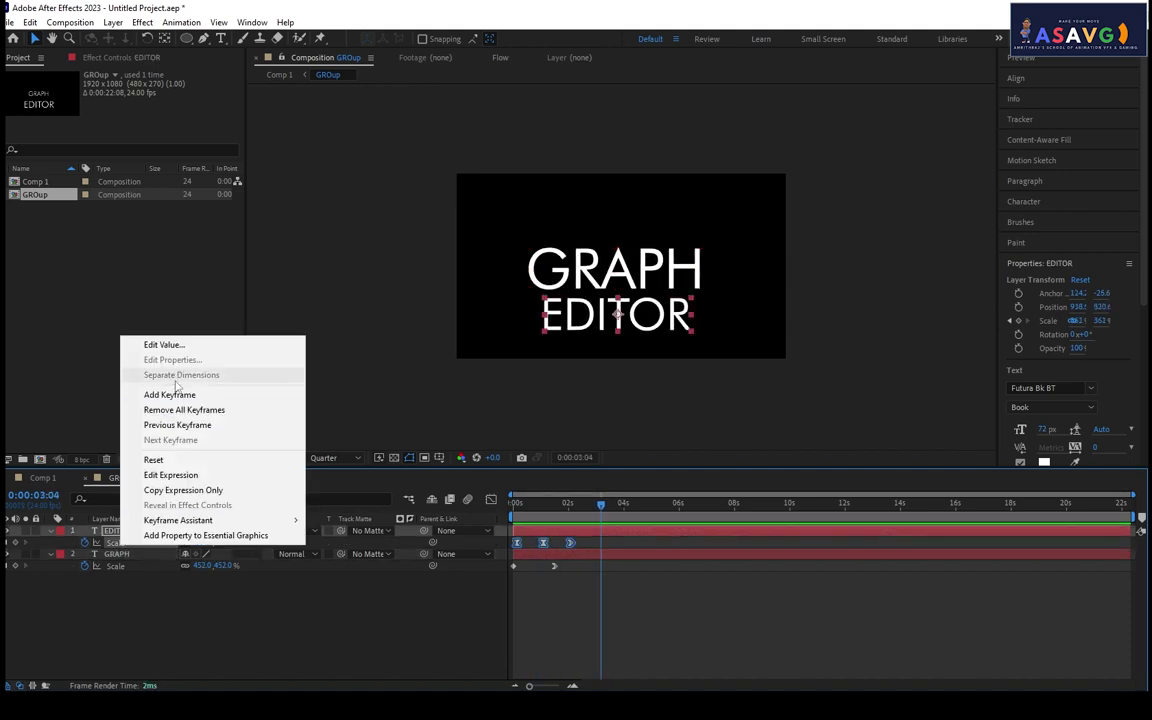
{"action": "key", "text": "Escape"}
{"action": "key", "text": "alt+shift+s"}
{"action": "left_click_drag", "start_coordinate": [601, 503], "coordinate": [669, 503]}
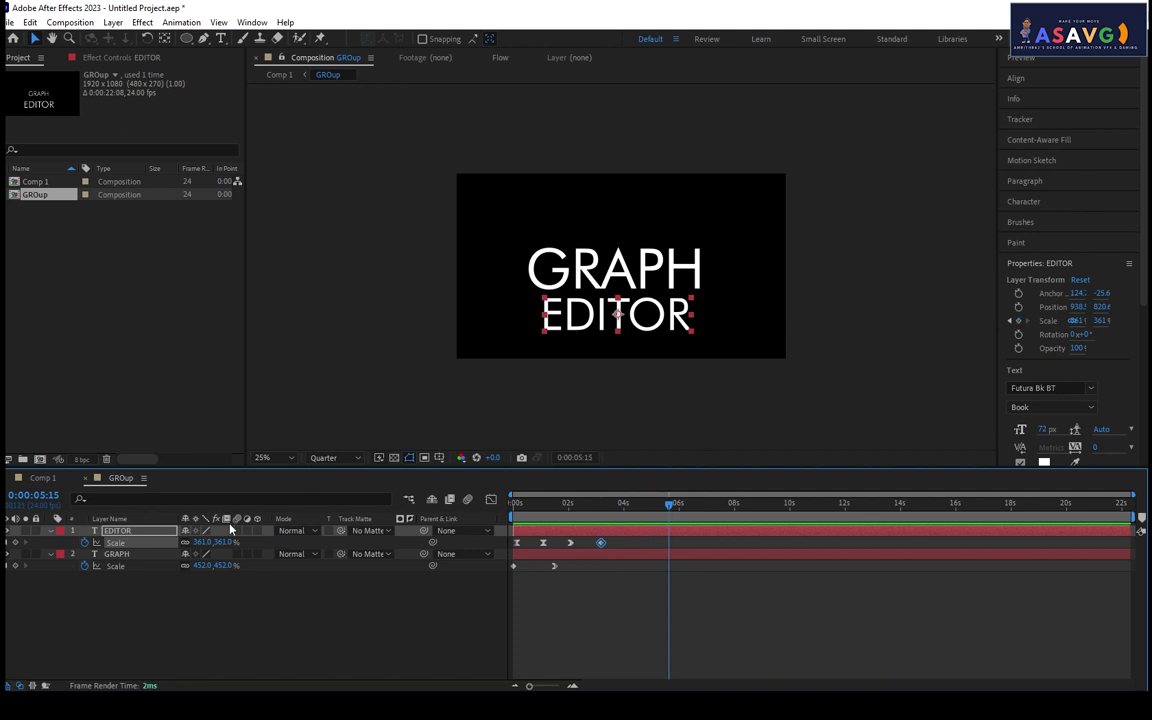
{"action": "right_click", "coordinate": [108, 543]}
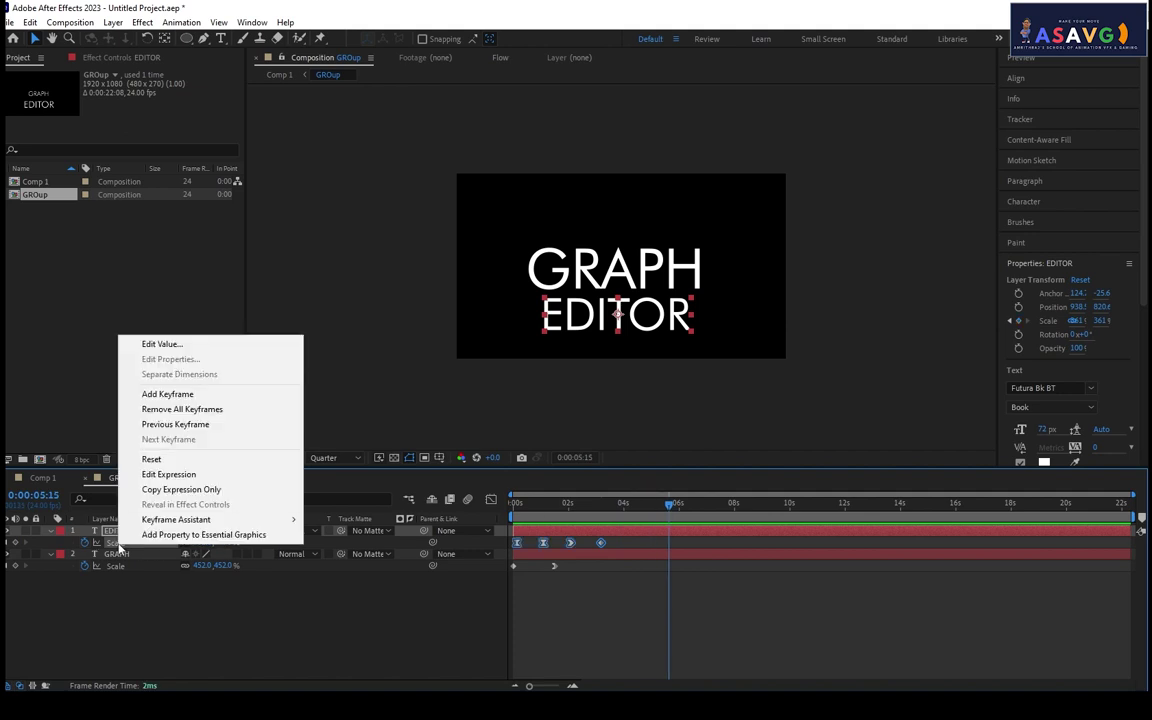
{"action": "left_click", "coordinate": [167, 392]}
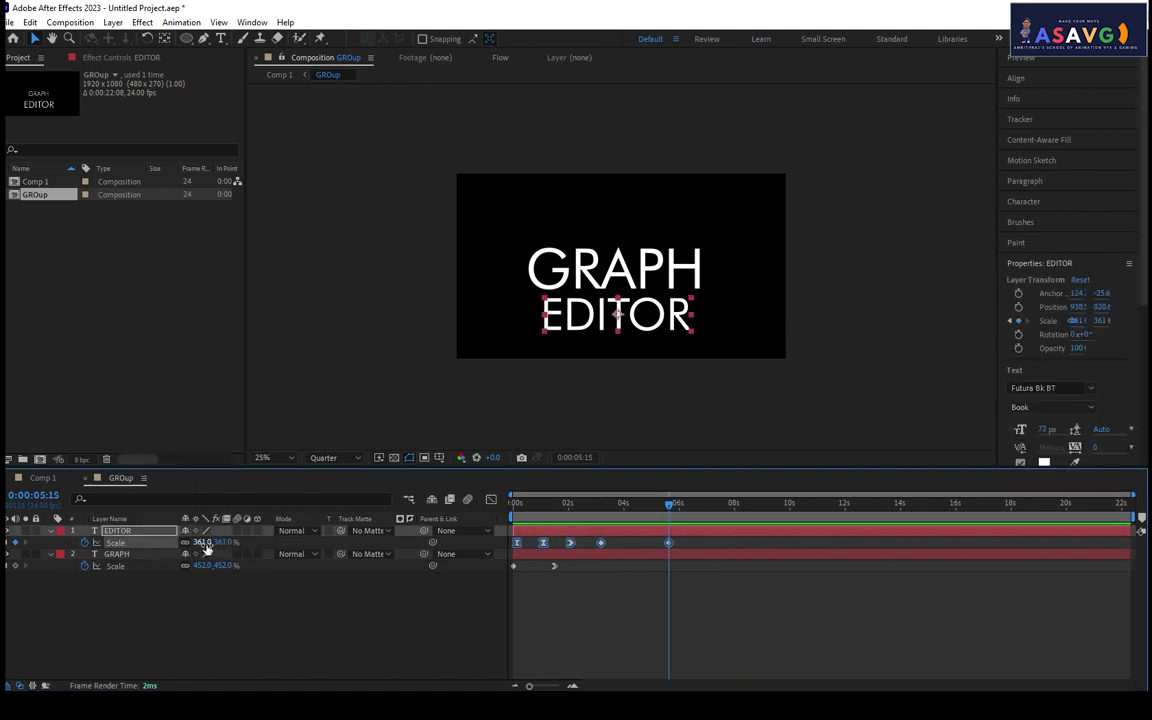
{"action": "left_click_drag", "start_coordinate": [205, 542], "coordinate": [335, 558]}
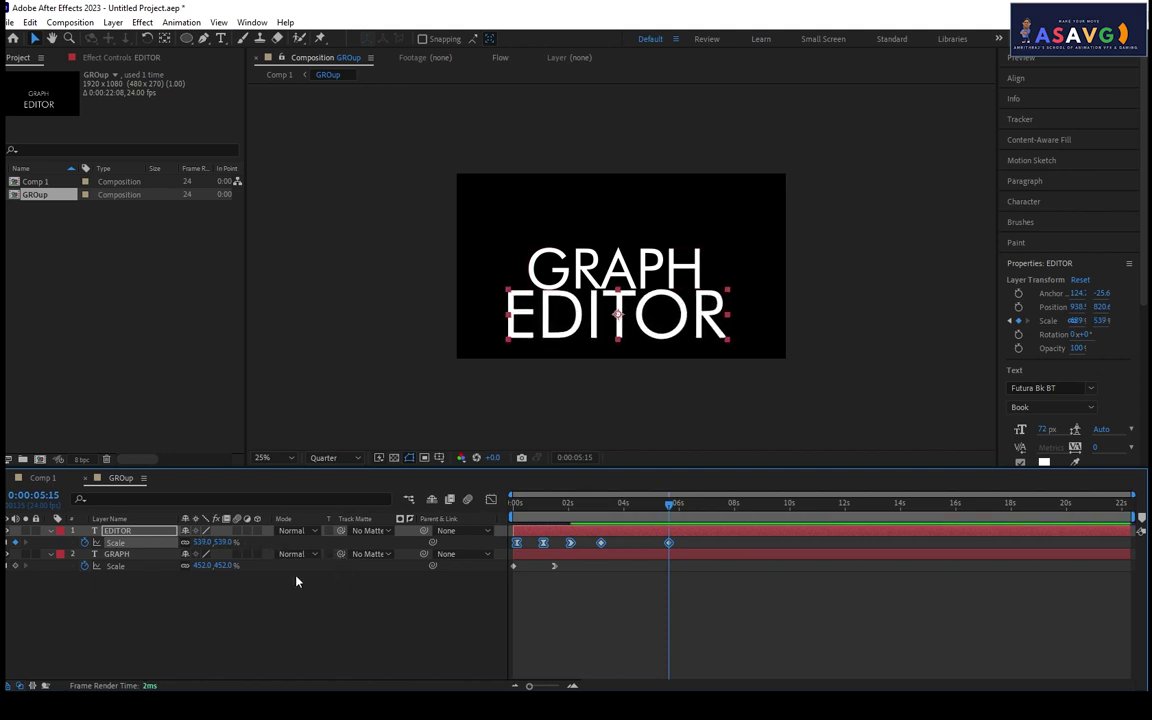
Keyframe GRAPH's Scale at 0:00:03:04, and set it to 652% at 0:00:05:16.
{"action": "left_click", "coordinate": [117, 558]}
{"action": "key", "text": "s"}
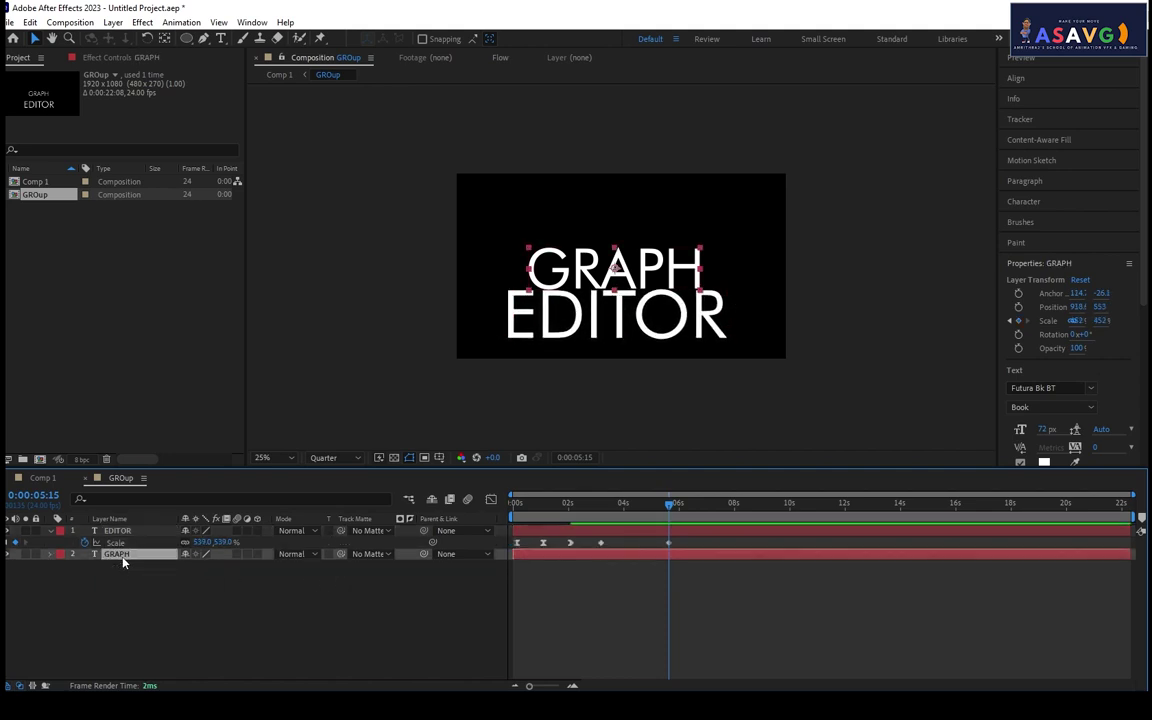
{"action": "key", "text": "s"}
{"action": "left_click_drag", "start_coordinate": [633, 510], "coordinate": [601, 510]}
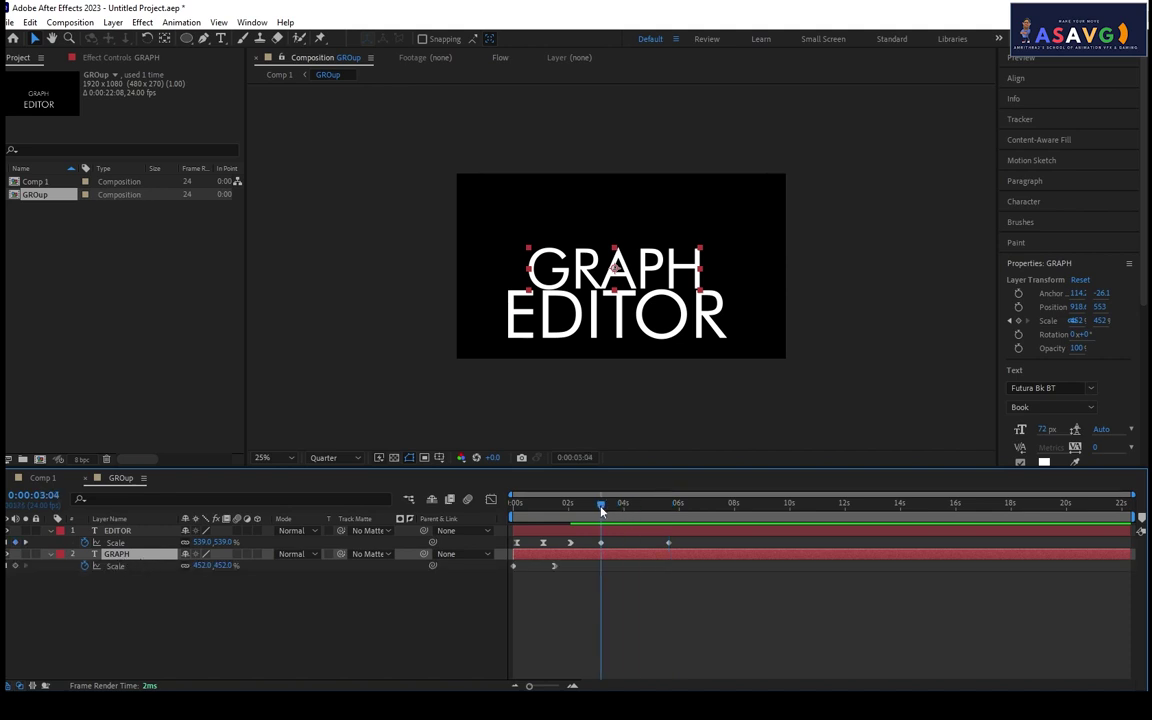
{"action": "right_click", "coordinate": [108, 566]}
{"action": "left_click", "coordinate": [160, 417]}
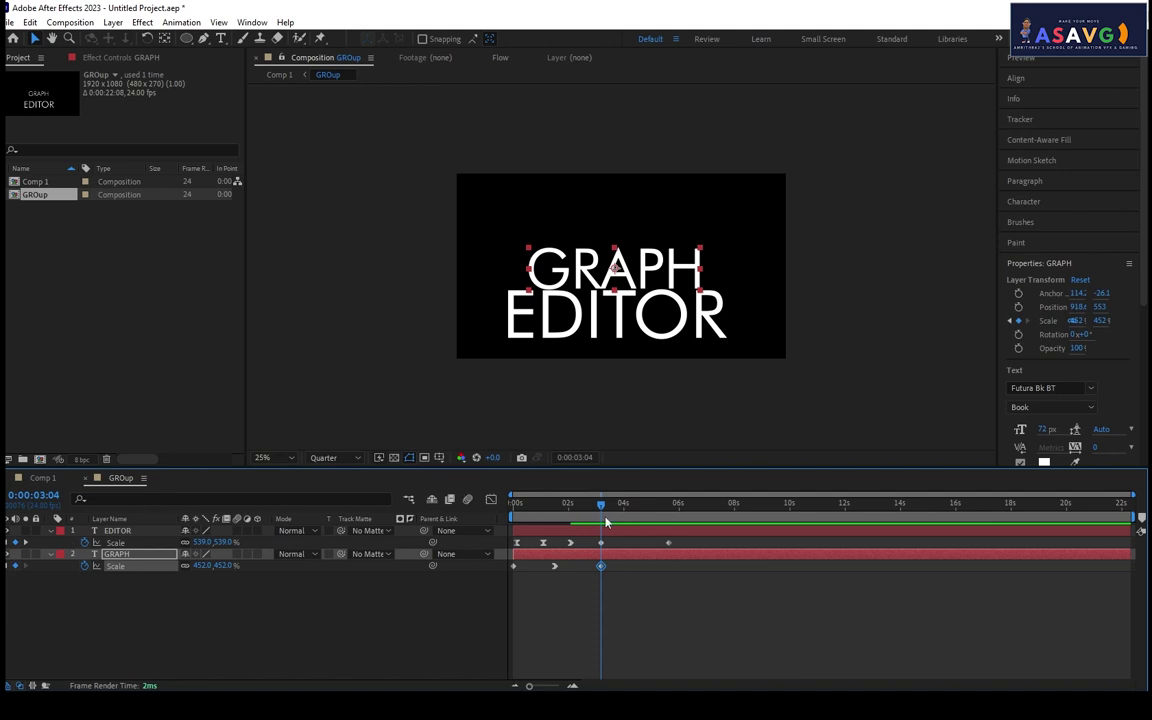
{"action": "left_click_drag", "start_coordinate": [605, 521], "coordinate": [671, 532]}
{"action": "left_click_drag", "start_coordinate": [228, 570], "coordinate": [380, 583]}
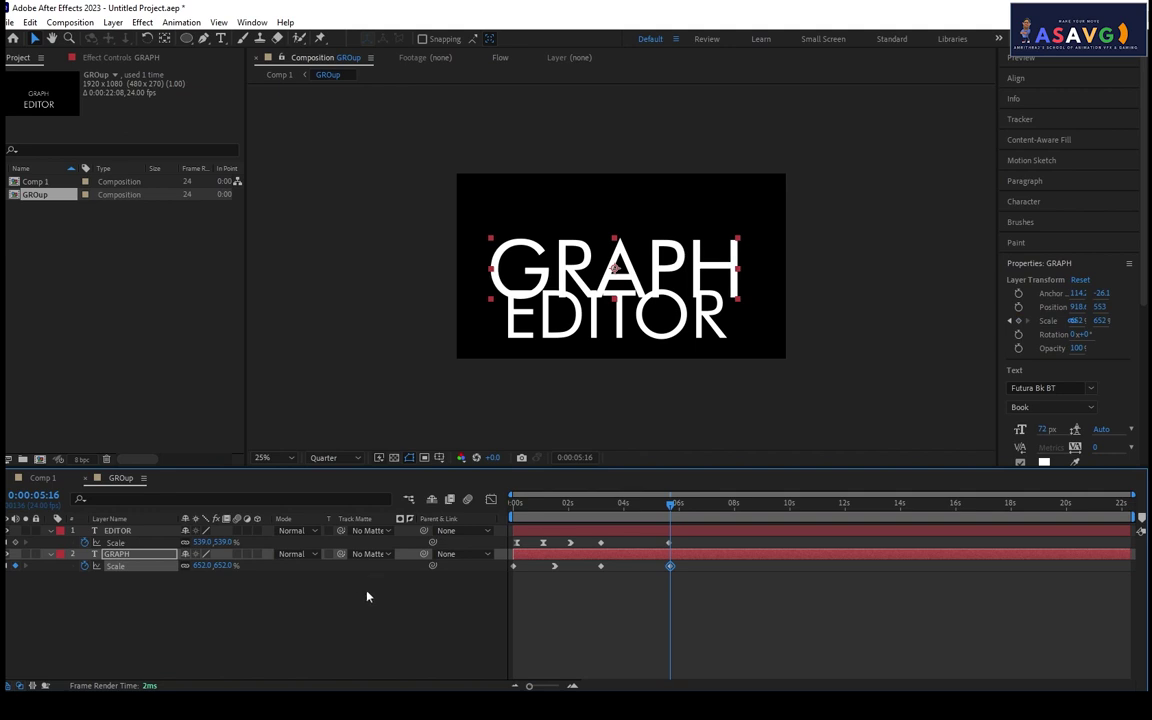
Apply Easy Ease In to the last Scale keyframes of EDITOR and GRAPH, and lengthen their incoming handles in the speed graph.
{"action": "left_click", "coordinate": [669, 542], "text": "shift"}
{"action": "right_click", "coordinate": [670, 565]}
{"action": "mouse_move", "coordinate": [727, 558]}
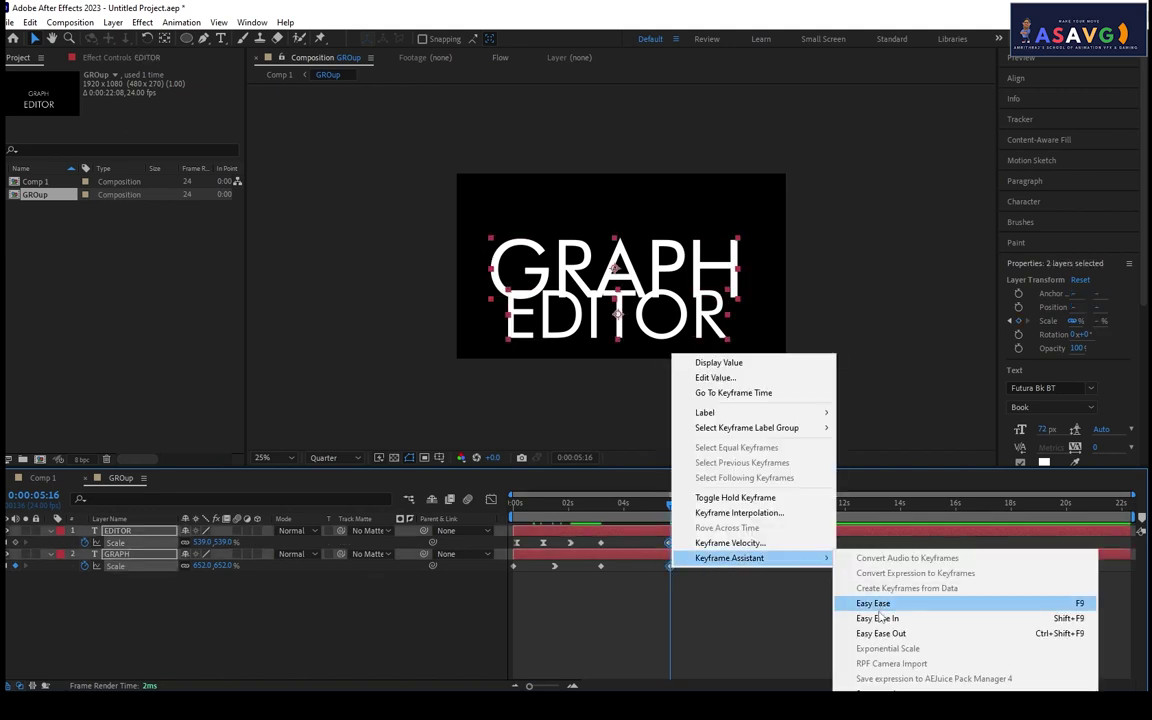
{"action": "left_click", "coordinate": [880, 618]}
{"action": "left_click", "coordinate": [493, 500]}
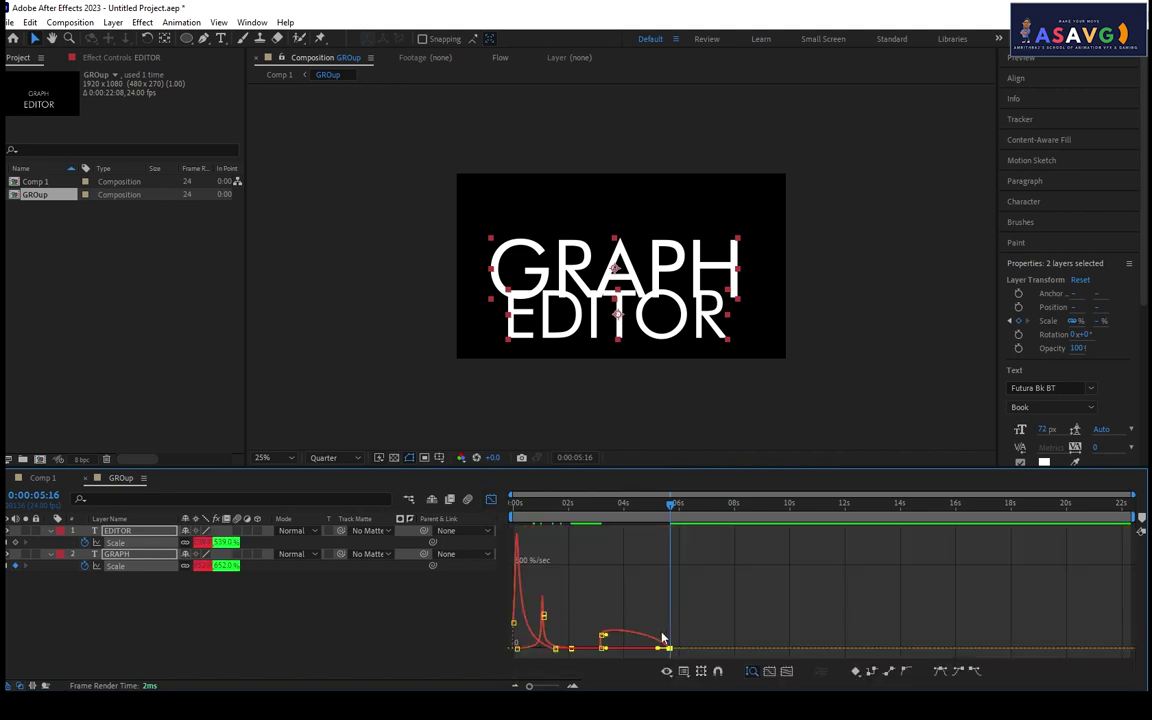
{"action": "left_click_drag", "start_coordinate": [658, 648], "coordinate": [634, 649]}
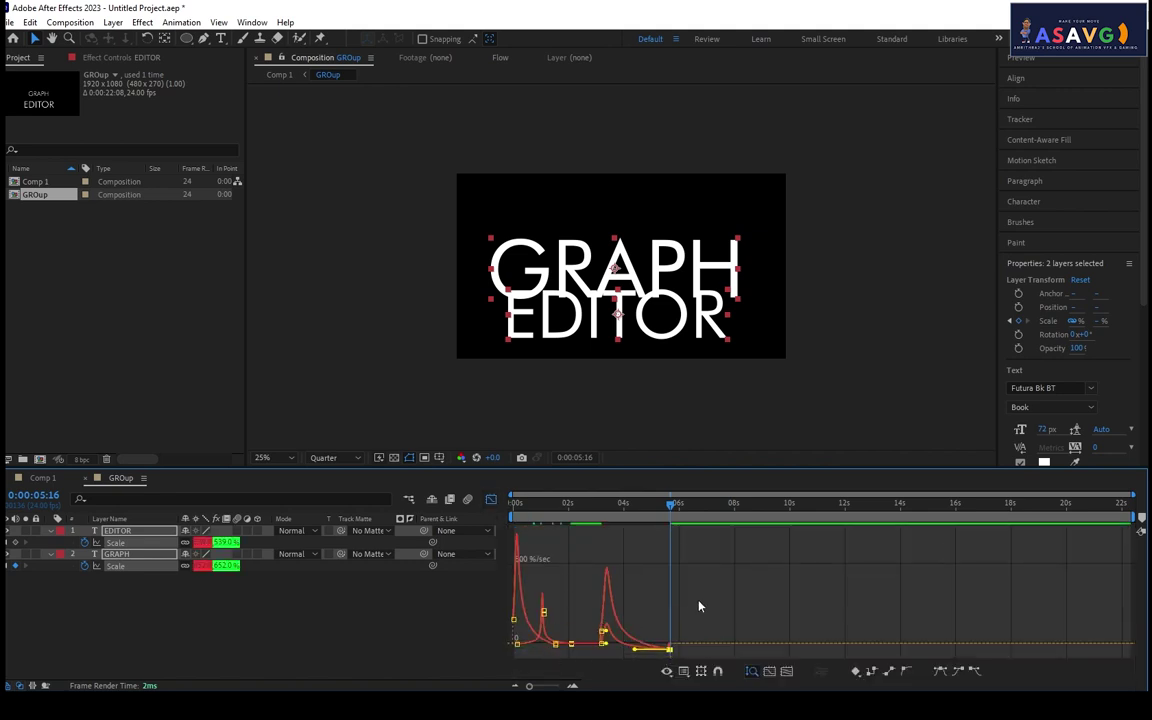
Return to Comp 1 and preview the combined scale and rotation animation from the start.
{"action": "left_click_drag", "start_coordinate": [676, 525], "coordinate": [347, 532]}
{"action": "left_click", "coordinate": [42, 478]}
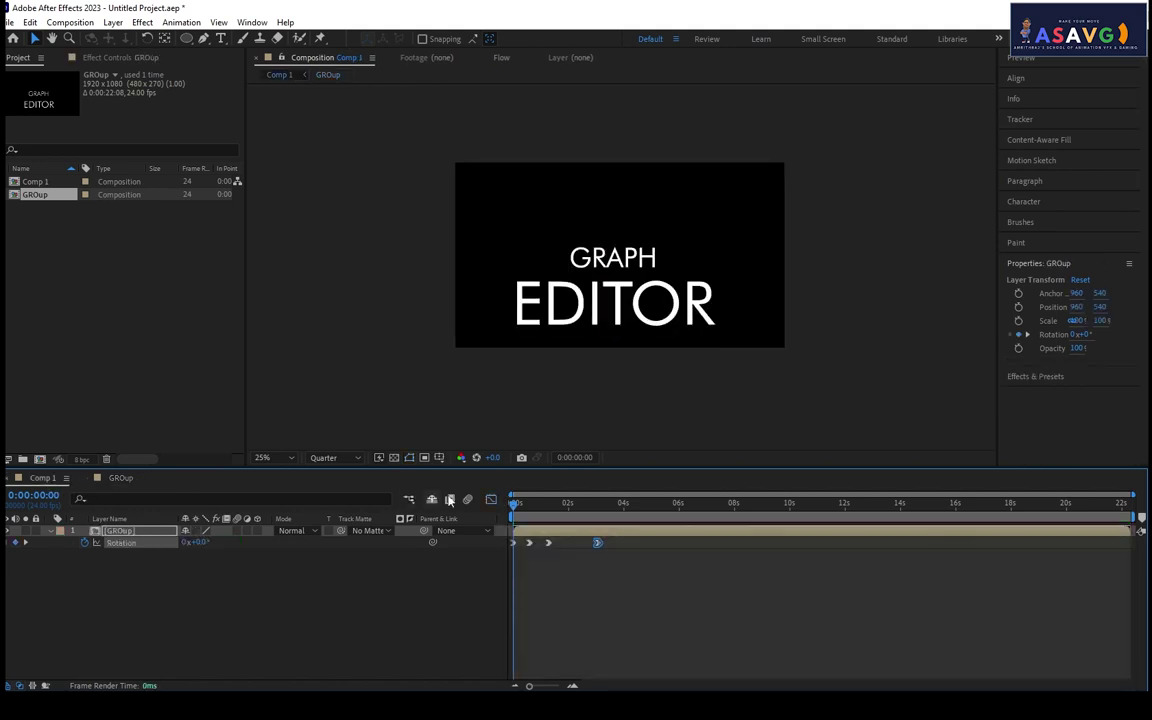
{"action": "key", "text": "space"}
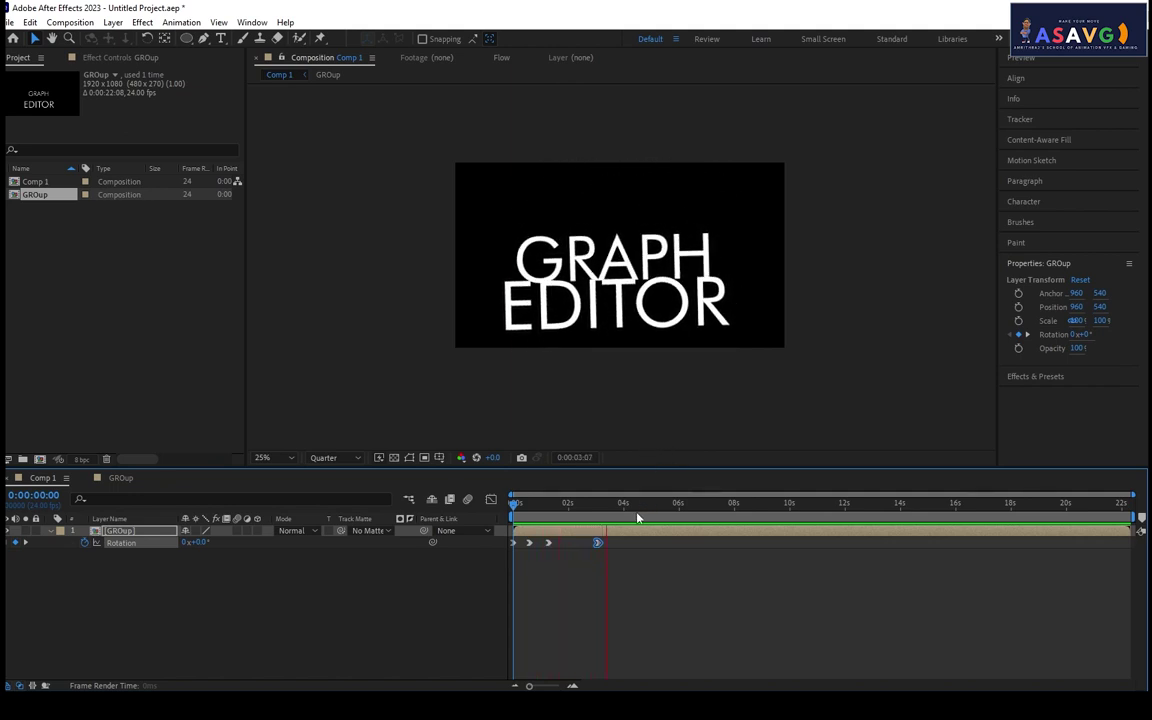
{"action": "key", "text": "space"}
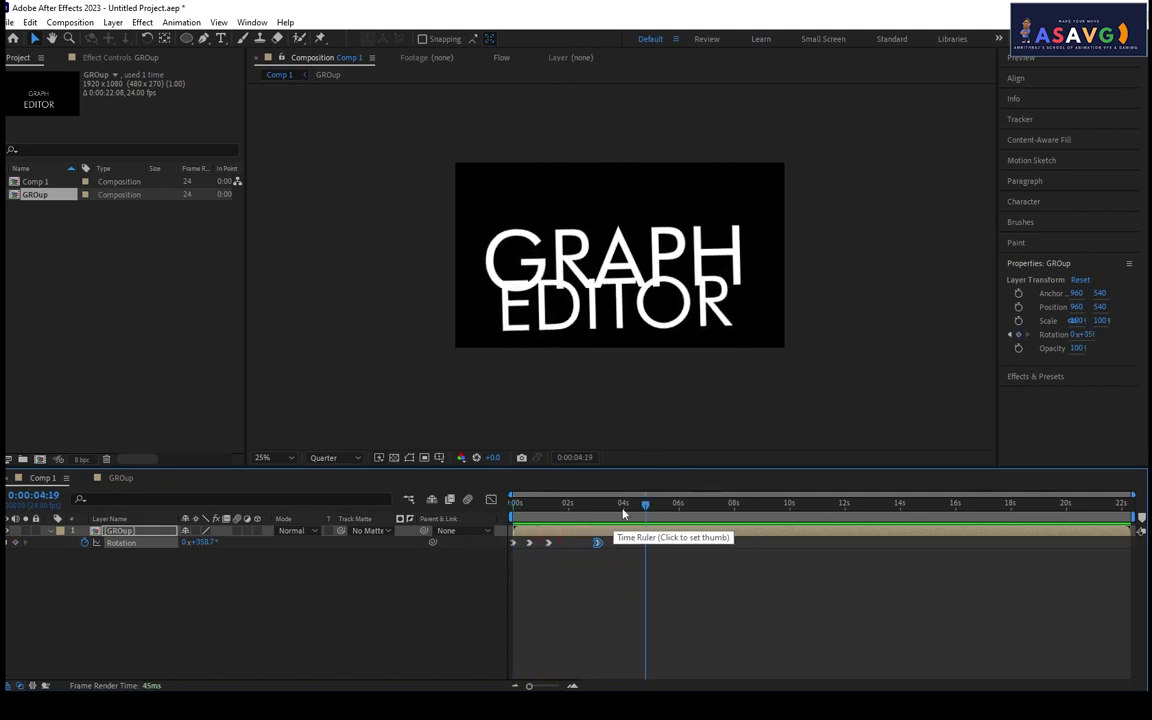
Split the GROup layer at 0:00:06:09 and place the second part below the first in the layer order.
{"action": "left_click_drag", "start_coordinate": [623, 513], "coordinate": [687, 526]}
{"action": "left_click", "coordinate": [683, 542]}
{"action": "left_click", "coordinate": [683, 531]}
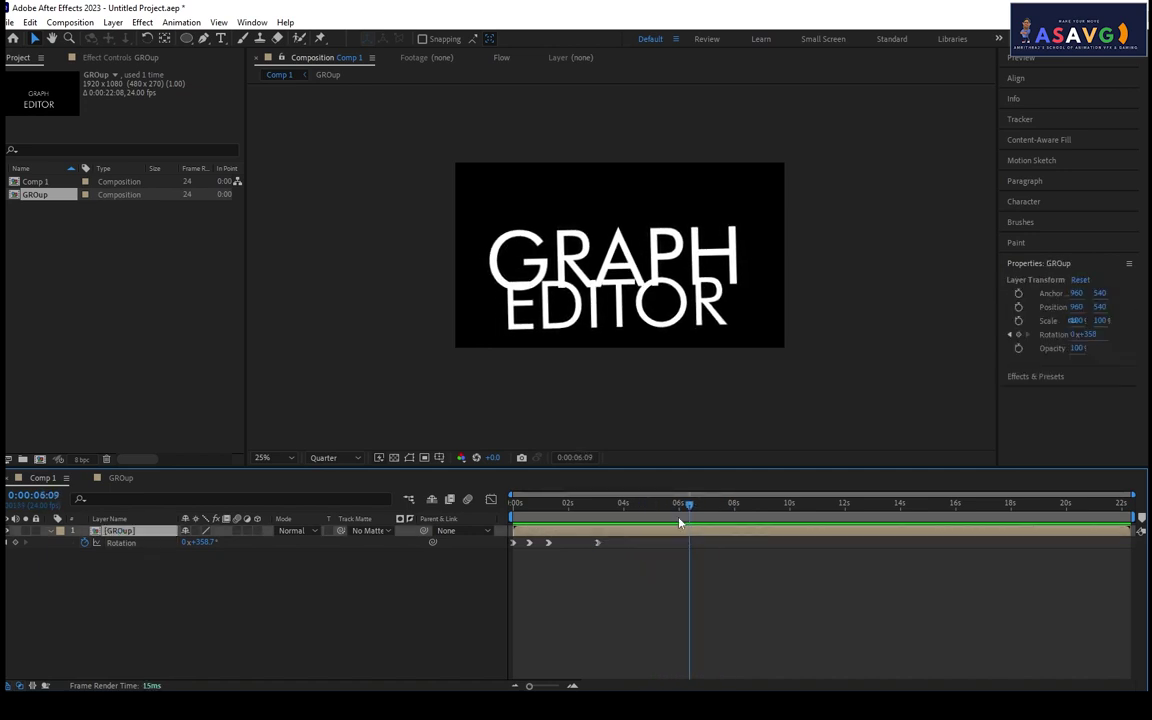
{"action": "key", "text": "ctrl+shift+d"}
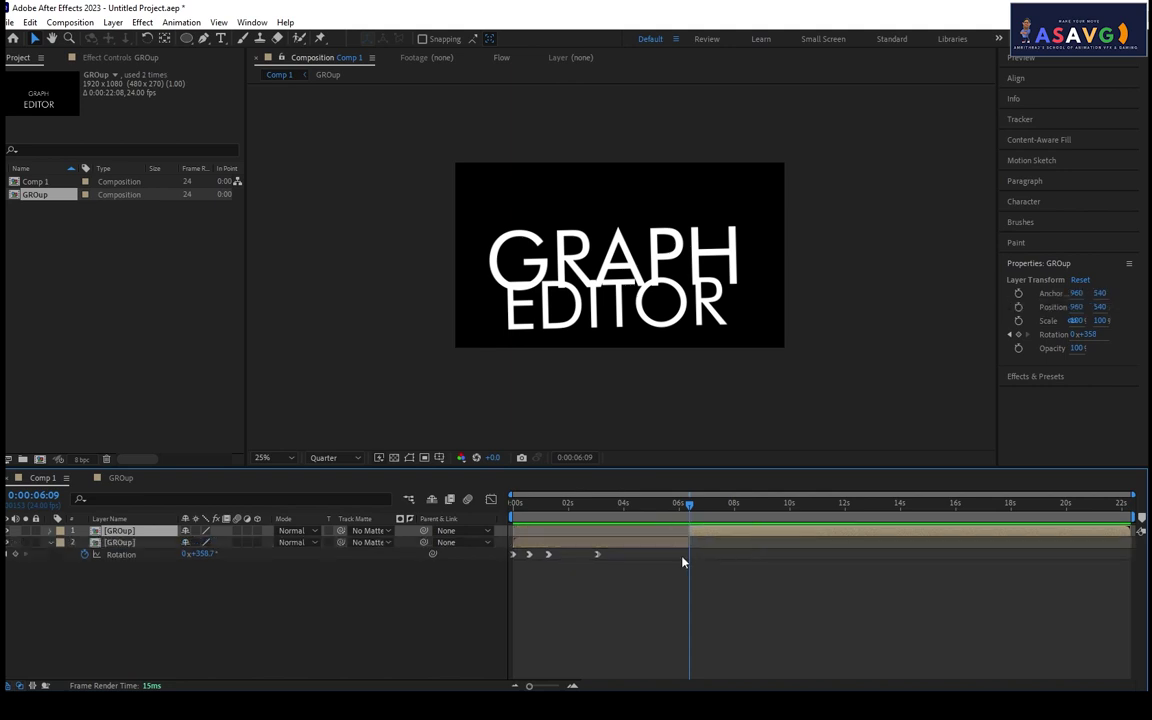
{"action": "left_click_drag", "start_coordinate": [140, 541], "coordinate": [141, 553]}
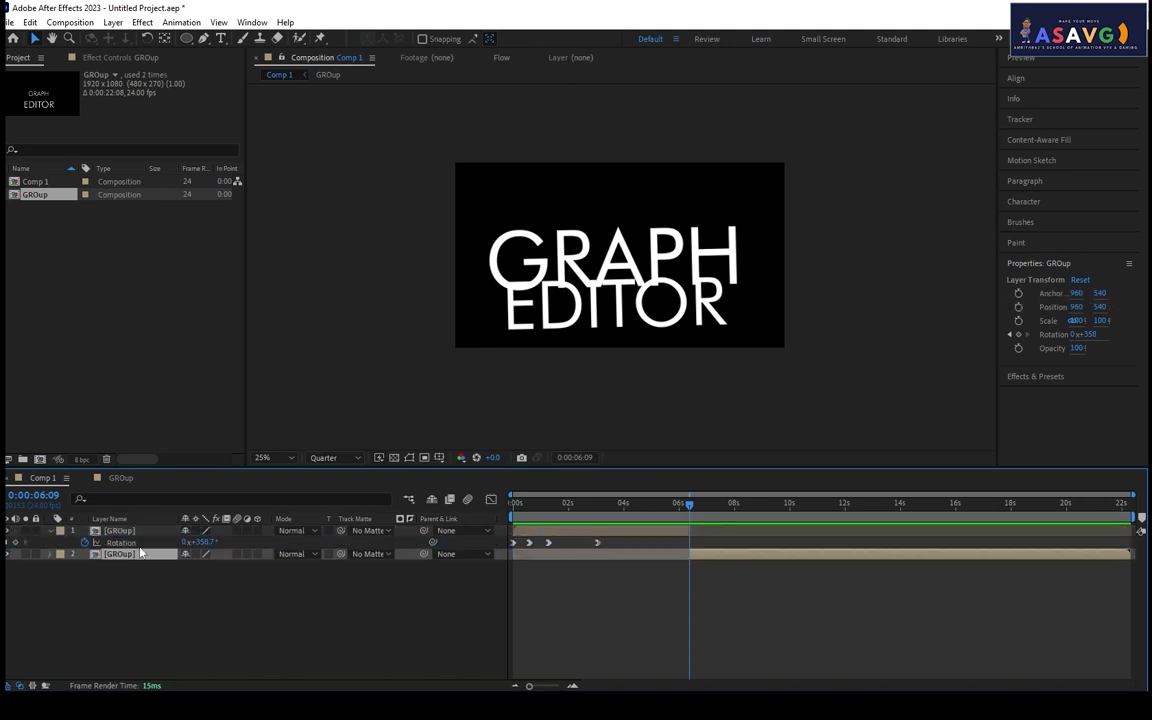
Keyframe the second GROup part's Position at 0:00:06:21, and set its X position to -683 at 0:00:07:17.
{"action": "mouse_move", "coordinate": [689, 506]}
{"action": "left_mouse_down"}
{"action": "mouse_move", "coordinate": [669, 511]}
{"action": "mouse_move", "coordinate": [707, 517]}
{"action": "left_mouse_up"}
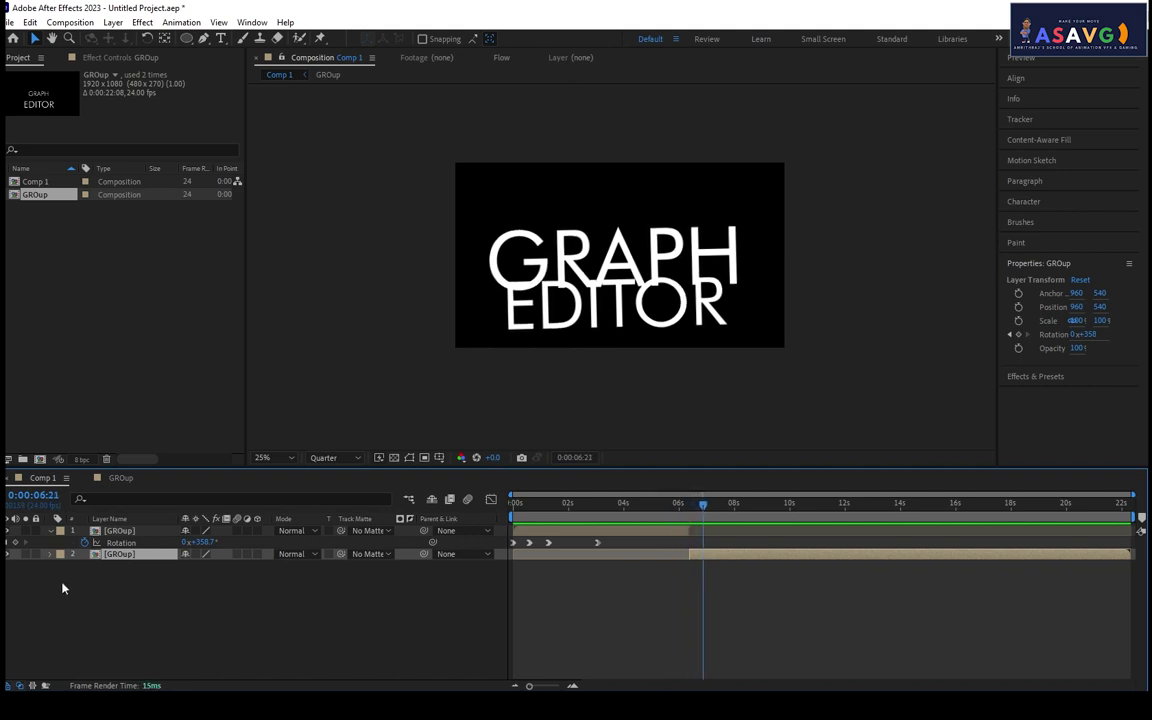
{"action": "key", "text": "p"}
{"action": "left_click", "coordinate": [84, 566]}
{"action": "left_click_drag", "start_coordinate": [707, 506], "coordinate": [730, 528]}
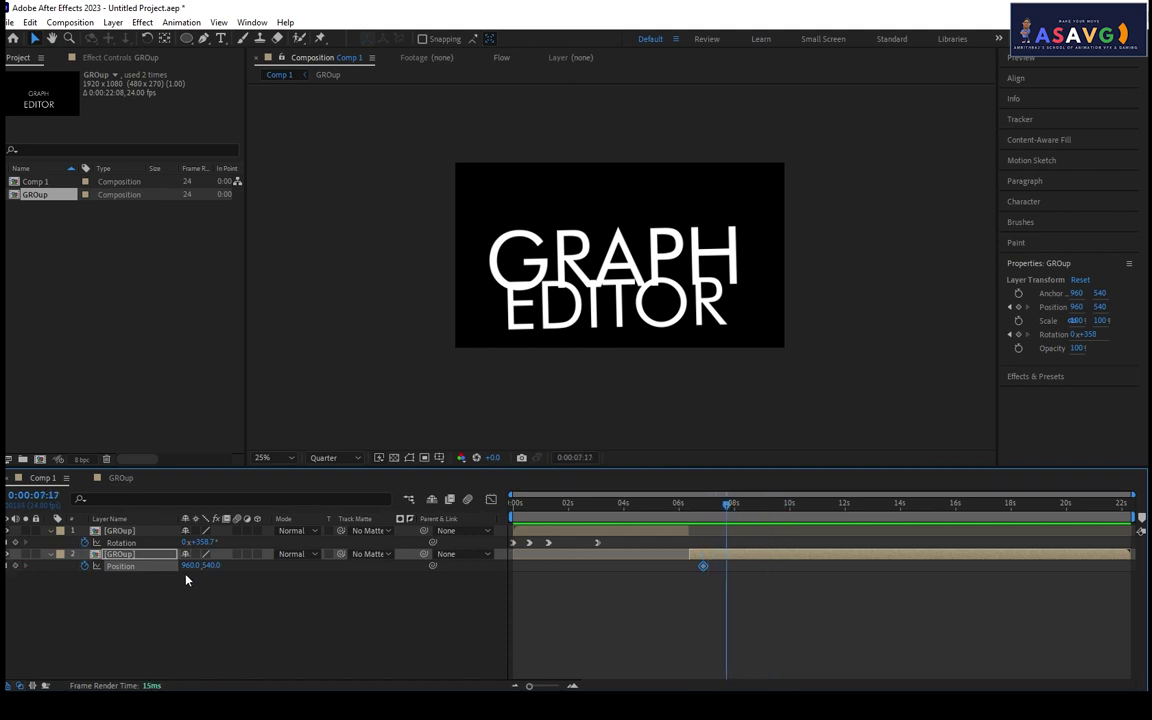
{"action": "left_click_drag", "start_coordinate": [192, 573], "coordinate": [55, 478]}
{"action": "key", "text": "ctrl+z"}
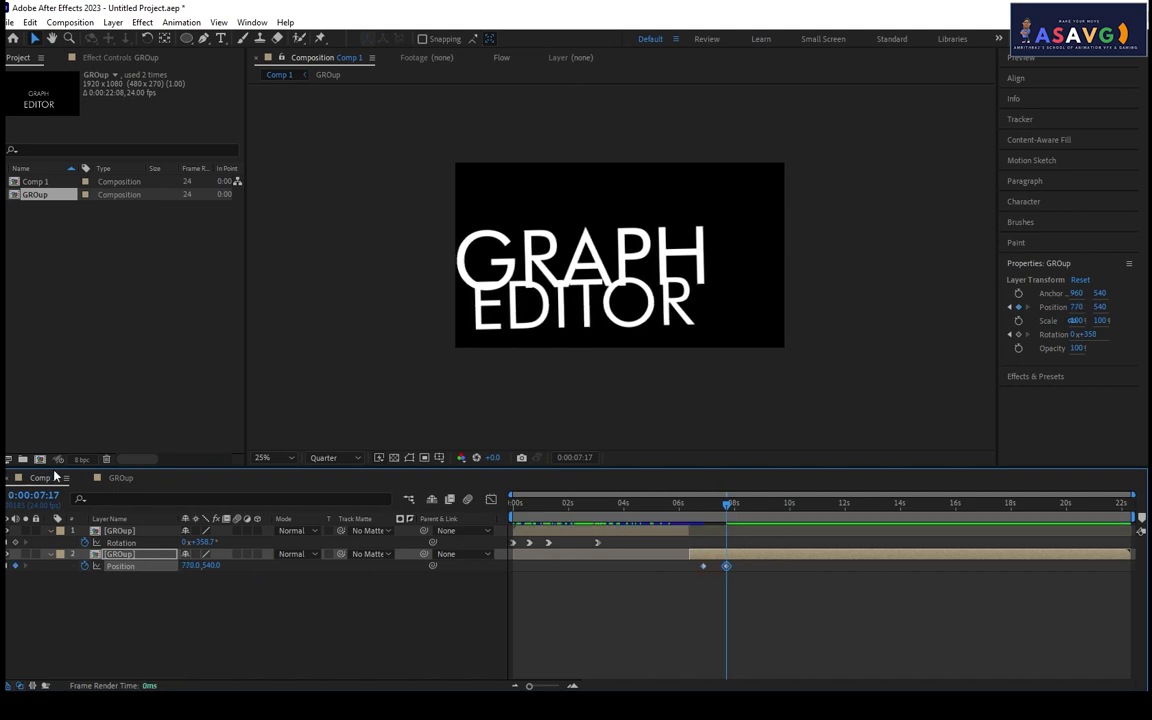
{"action": "left_click_drag", "start_coordinate": [198, 566], "coordinate": [110, 566]}
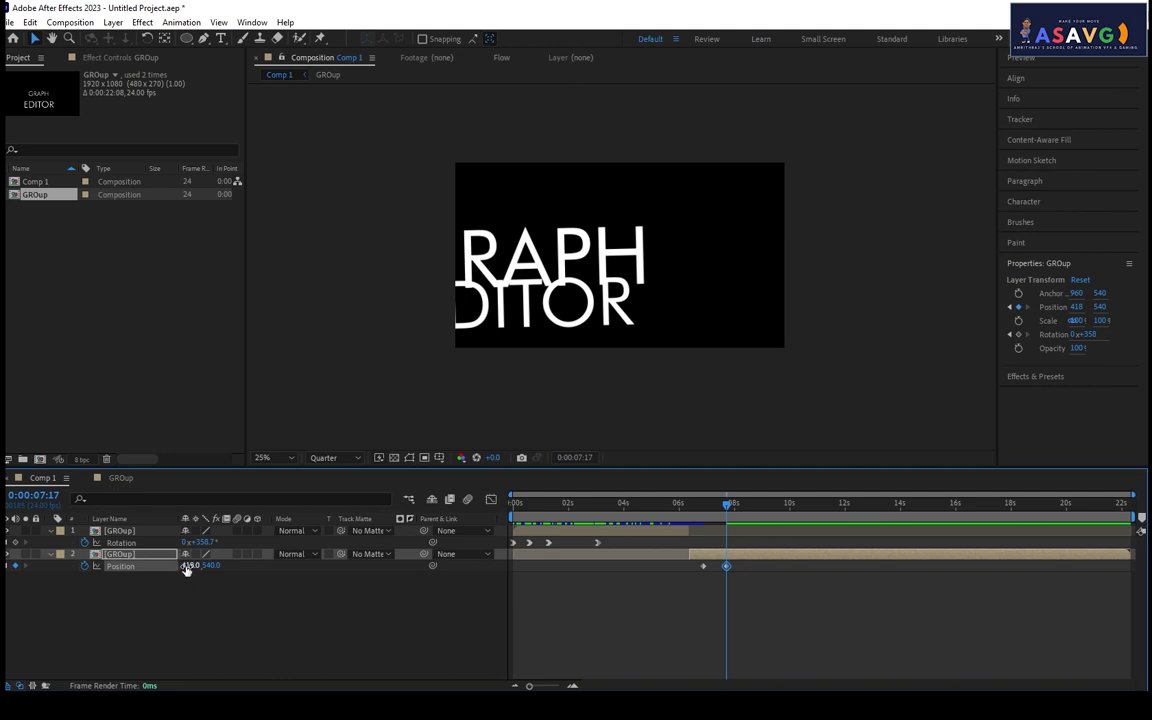
{"action": "left_click_drag", "start_coordinate": [186, 567], "coordinate": [30, 580]}
{"action": "left_click_drag", "start_coordinate": [189, 567], "coordinate": [15, 572]}
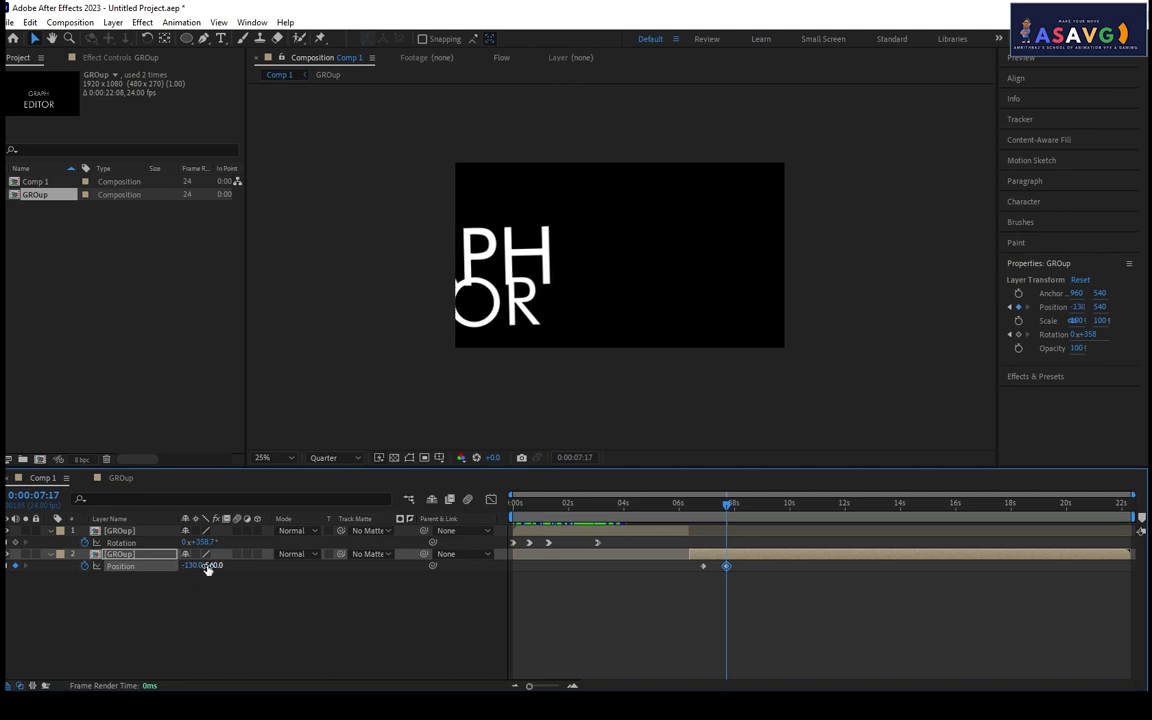
{"action": "left_click_drag", "start_coordinate": [208, 569], "coordinate": [120, 571]}
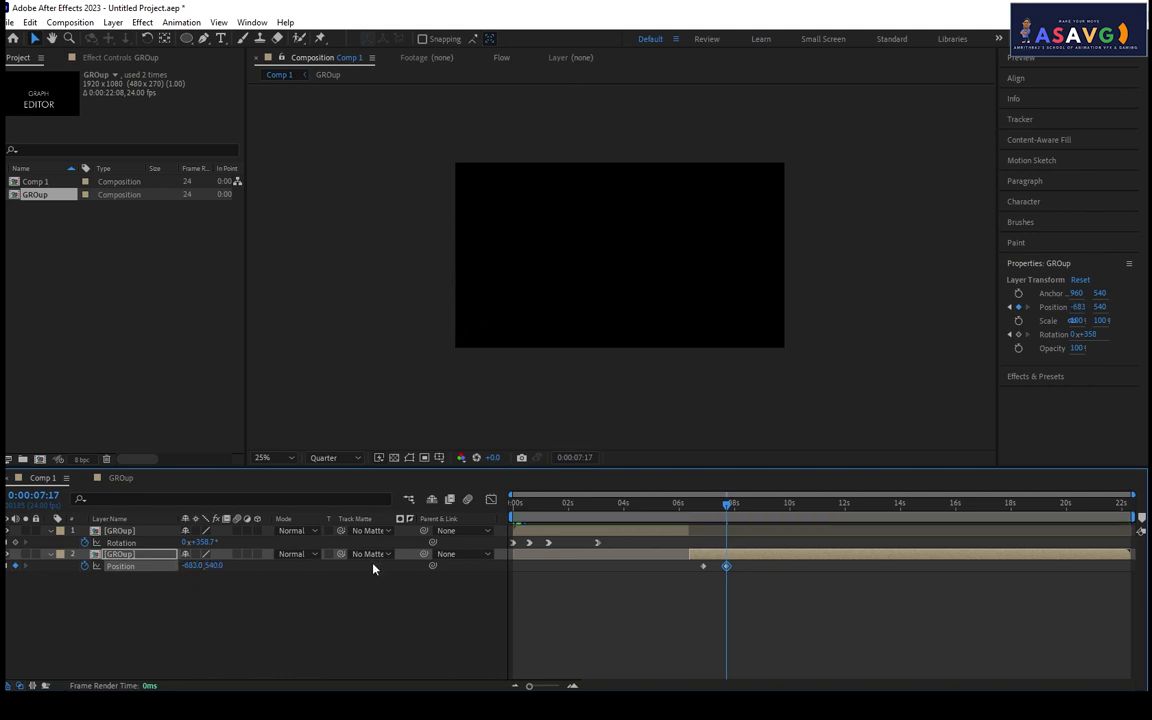
Apply Easy Ease In to the last Position keyframe, lengthen its incoming handle for an early speed peak, and preview the animation.
{"action": "right_click", "coordinate": [726, 566]}
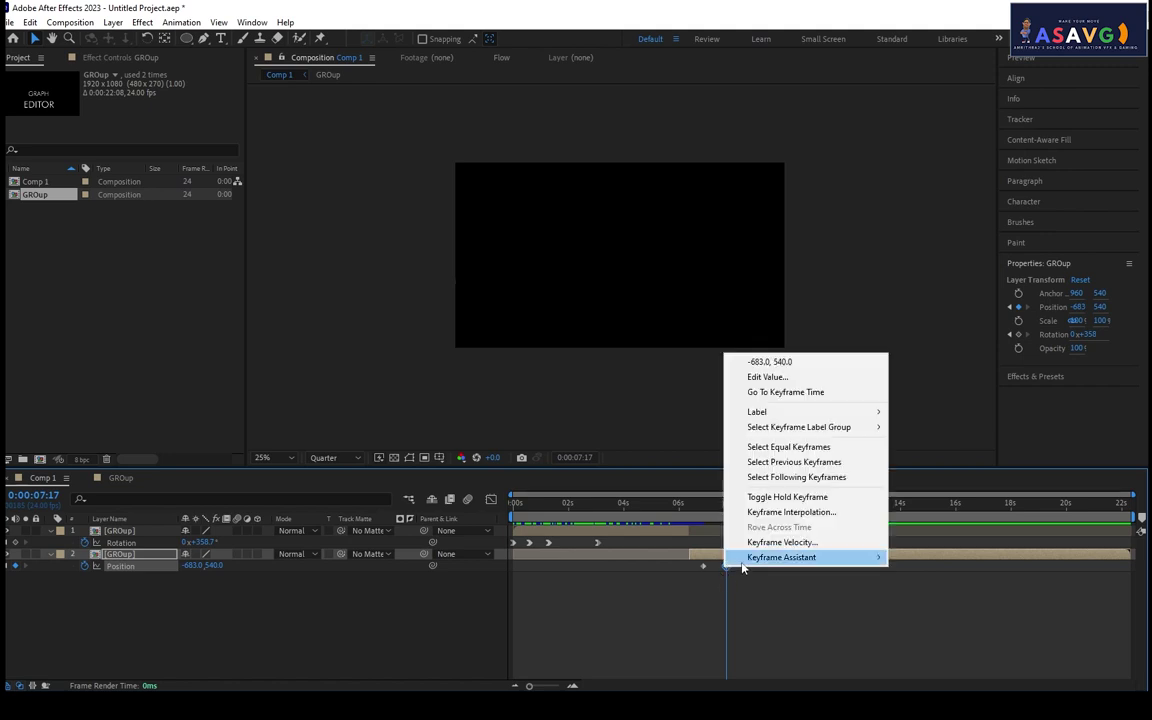
{"action": "mouse_move", "coordinate": [742, 568]}
{"action": "left_click", "coordinate": [500, 617]}
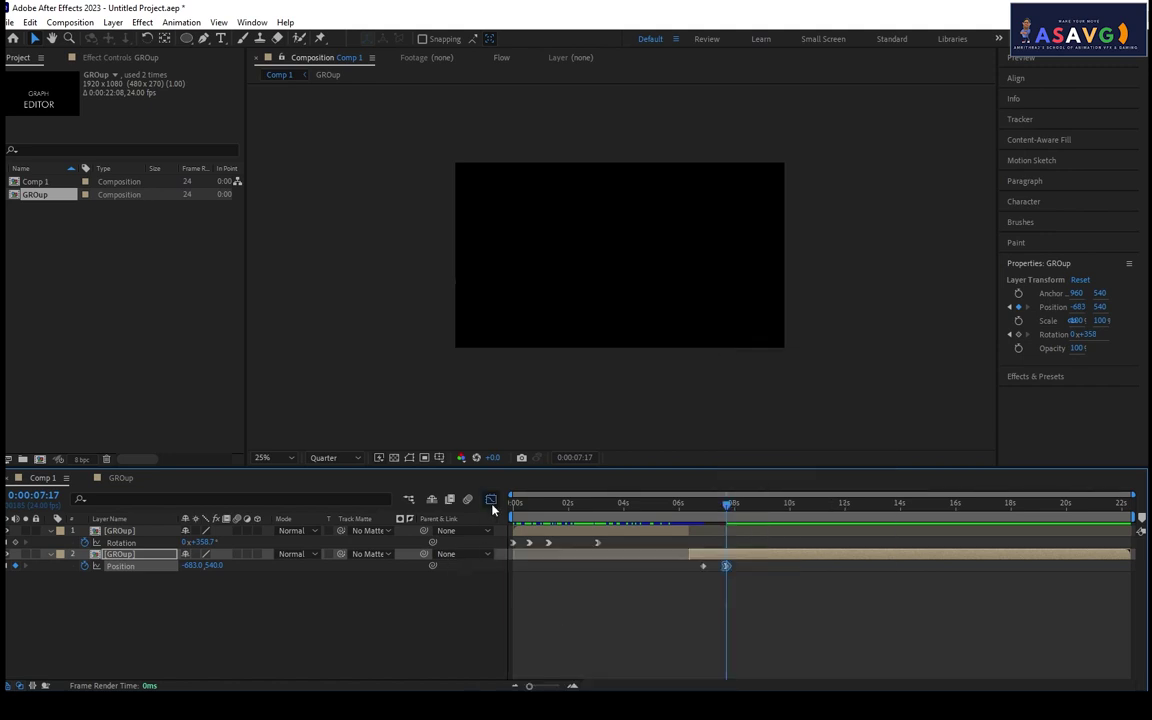
{"action": "left_click", "coordinate": [491, 500]}
{"action": "left_click_drag", "start_coordinate": [724, 651], "coordinate": [715, 648]}
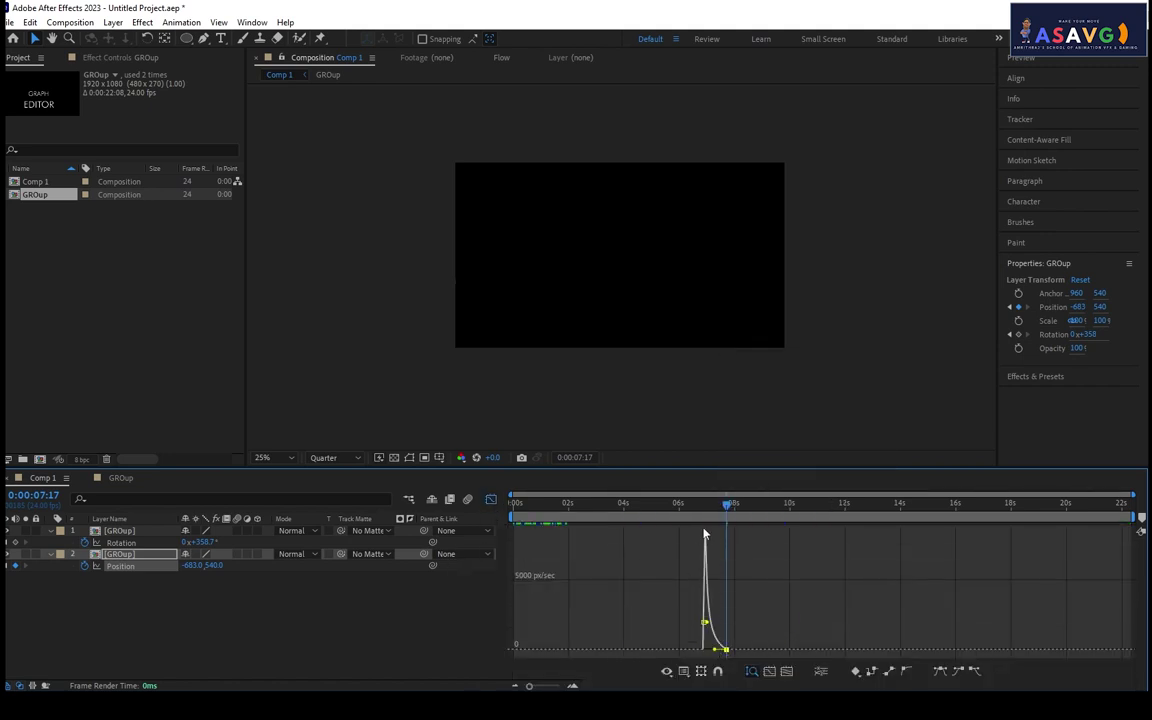
{"action": "left_click", "coordinate": [491, 500]}
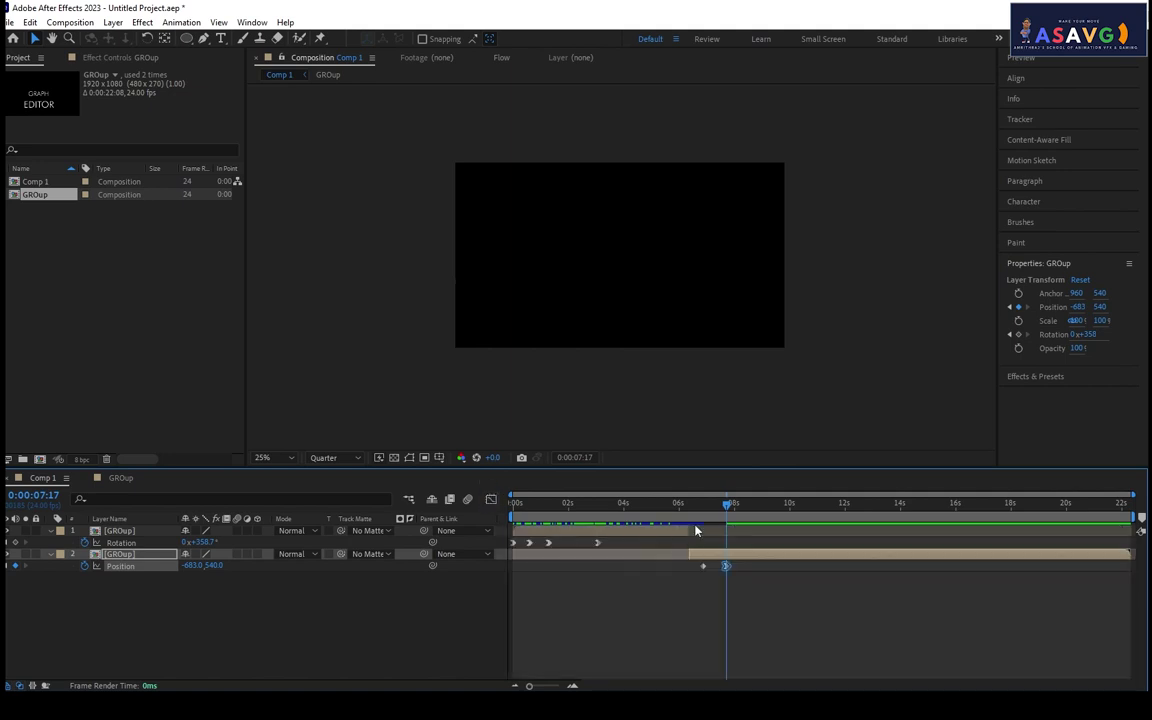
{"action": "key", "text": "space"}
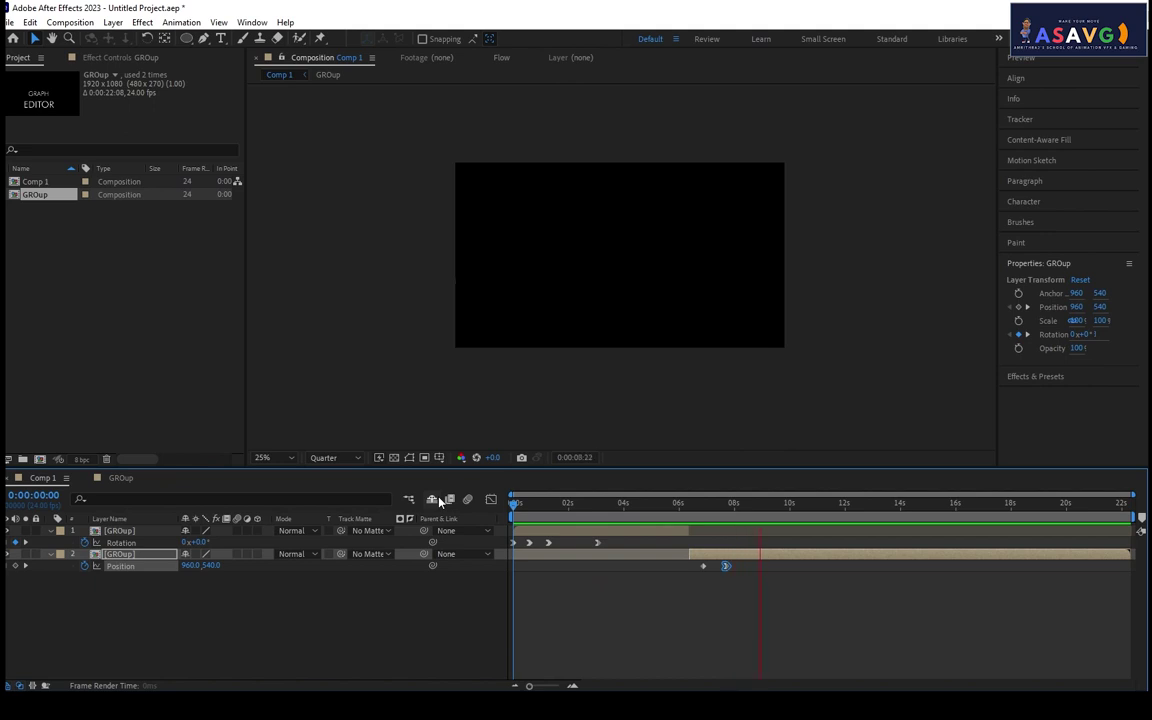
Stop the preview and apply Easy Ease In to the first Position keyframe of the second GROup layer.
{"action": "key", "text": "space"}
{"action": "left_click", "coordinate": [703, 504]}
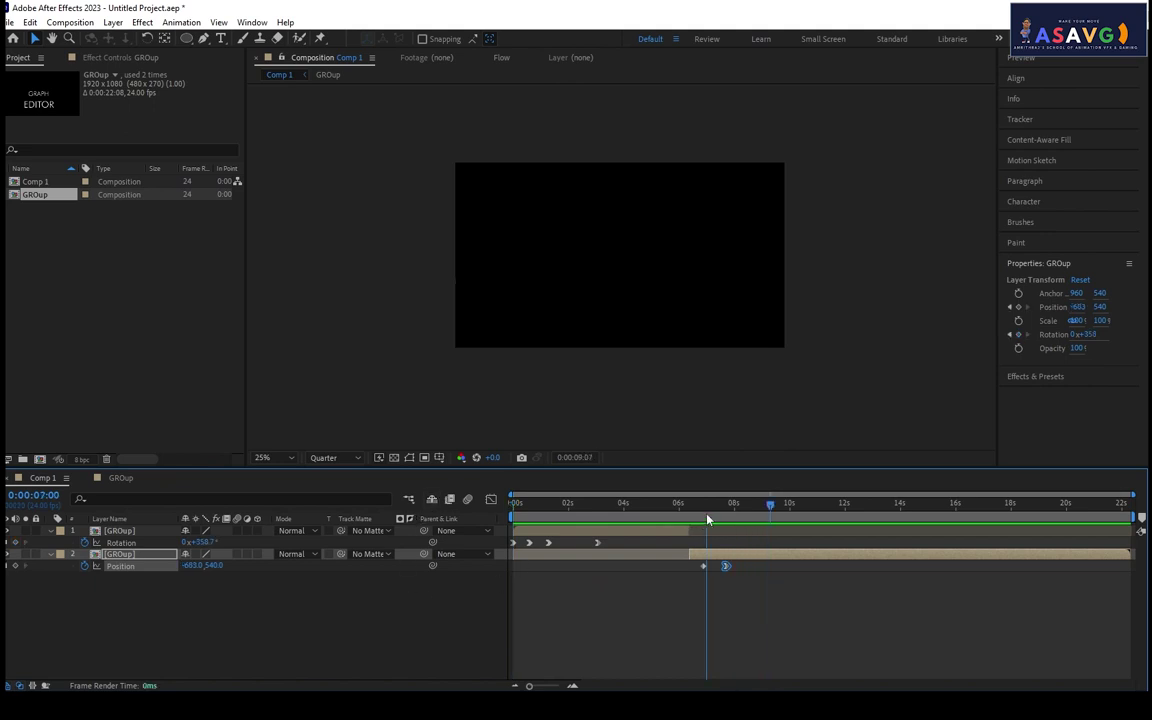
{"action": "right_click", "coordinate": [703, 567]}
{"action": "mouse_move", "coordinate": [712, 558]}
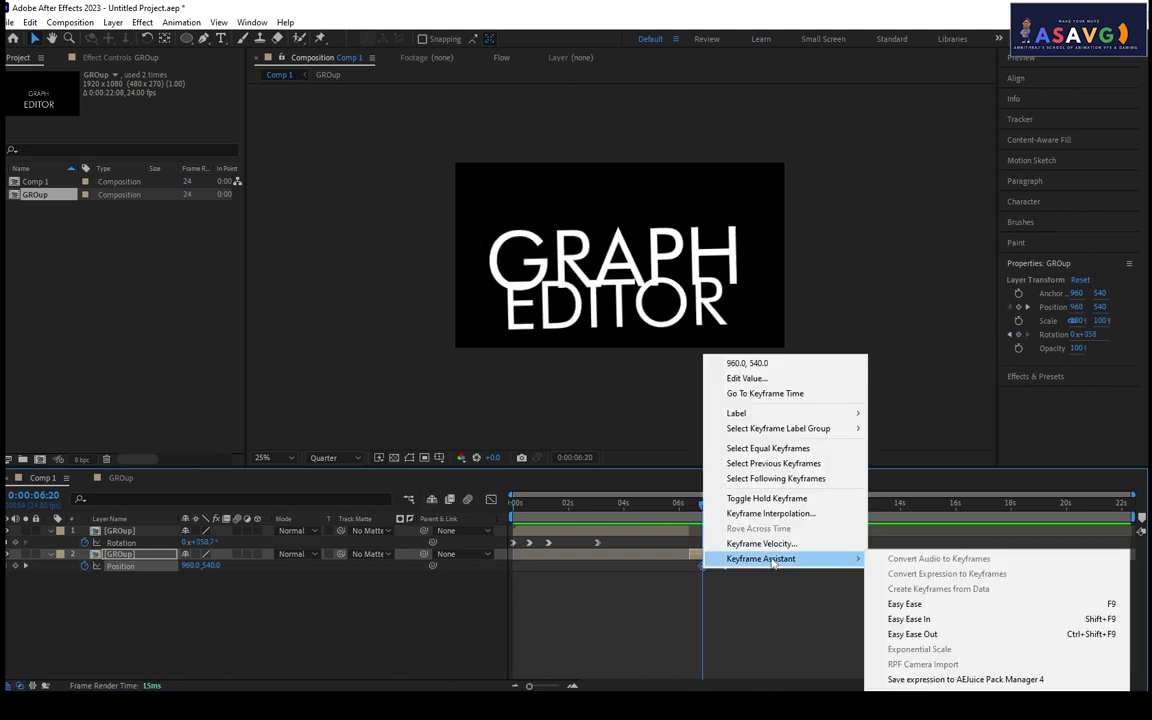
{"action": "left_click", "coordinate": [903, 620]}
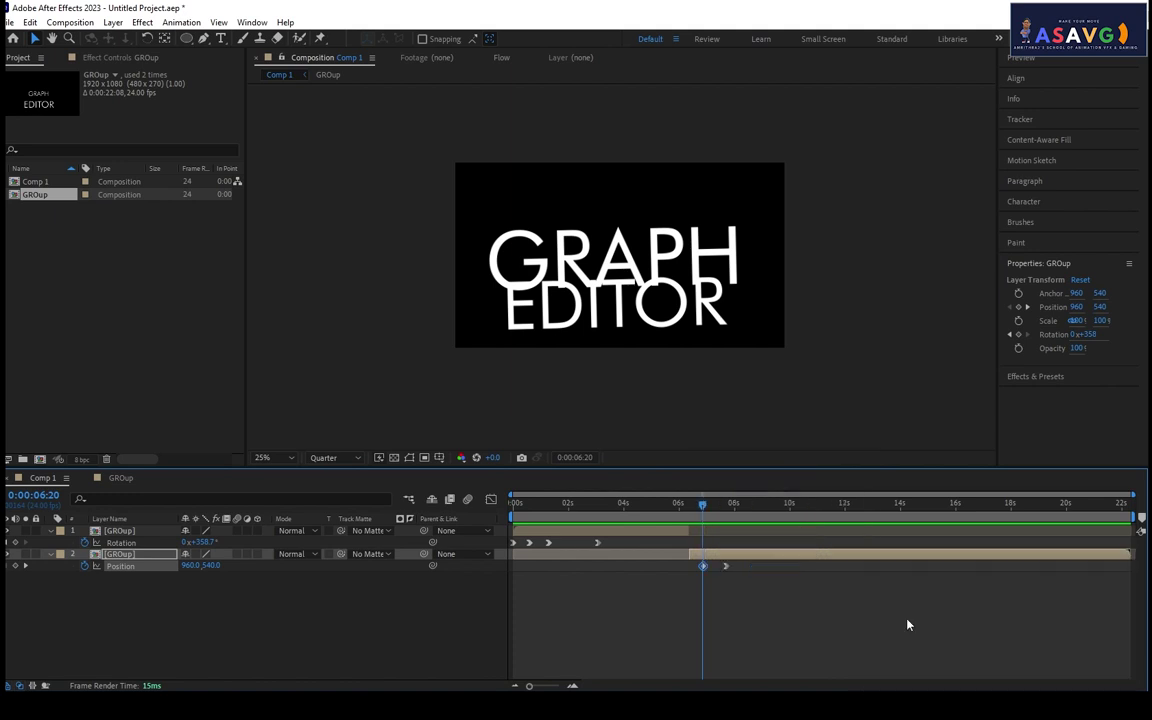
In the speed graph, lower the first Position keyframe's speed to zero and lengthen its outgoing handle to meet the last keyframe's handle, forming a sharp central peak.
{"action": "left_click", "coordinate": [489, 498]}
{"action": "left_click_drag", "start_coordinate": [704, 623], "coordinate": [705, 649]}
{"action": "left_click", "coordinate": [783, 674]}
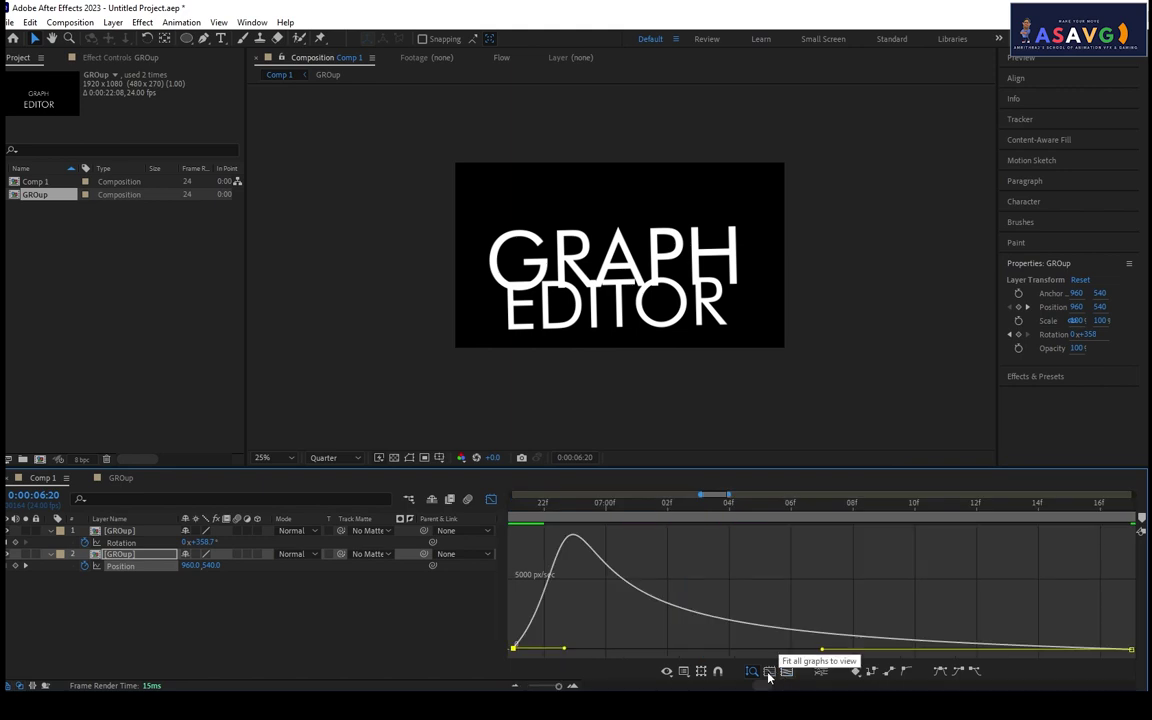
{"action": "left_click_drag", "start_coordinate": [540, 650], "coordinate": [826, 652]}
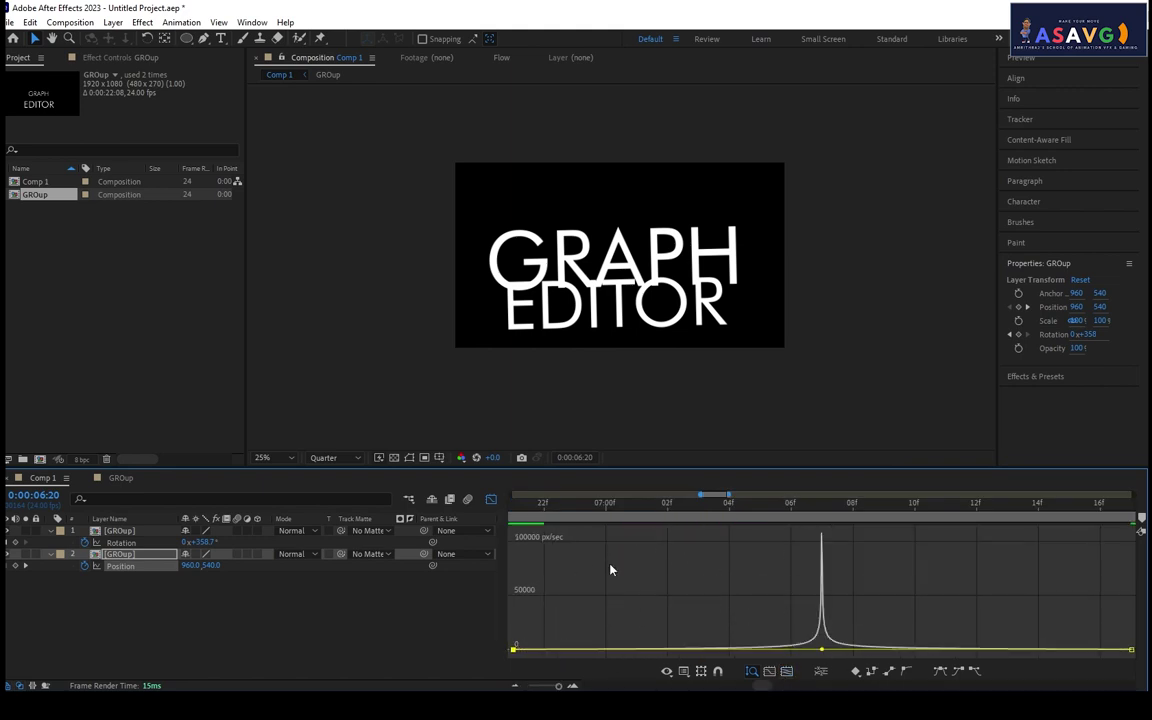
{"action": "left_click", "coordinate": [491, 499]}
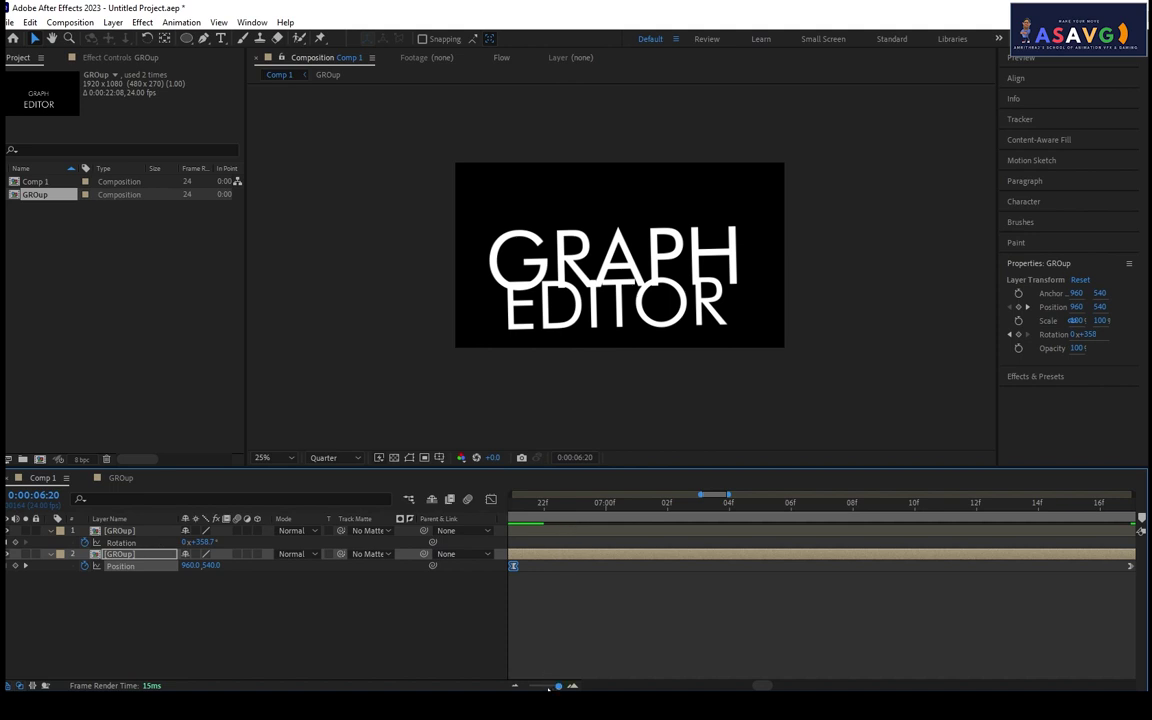
Show the full timeline and preview the GROup layer's exit, replaying the whole animation from the start.
{"action": "left_click_drag", "start_coordinate": [556, 686], "coordinate": [529, 686]}
{"action": "key", "text": "space"}
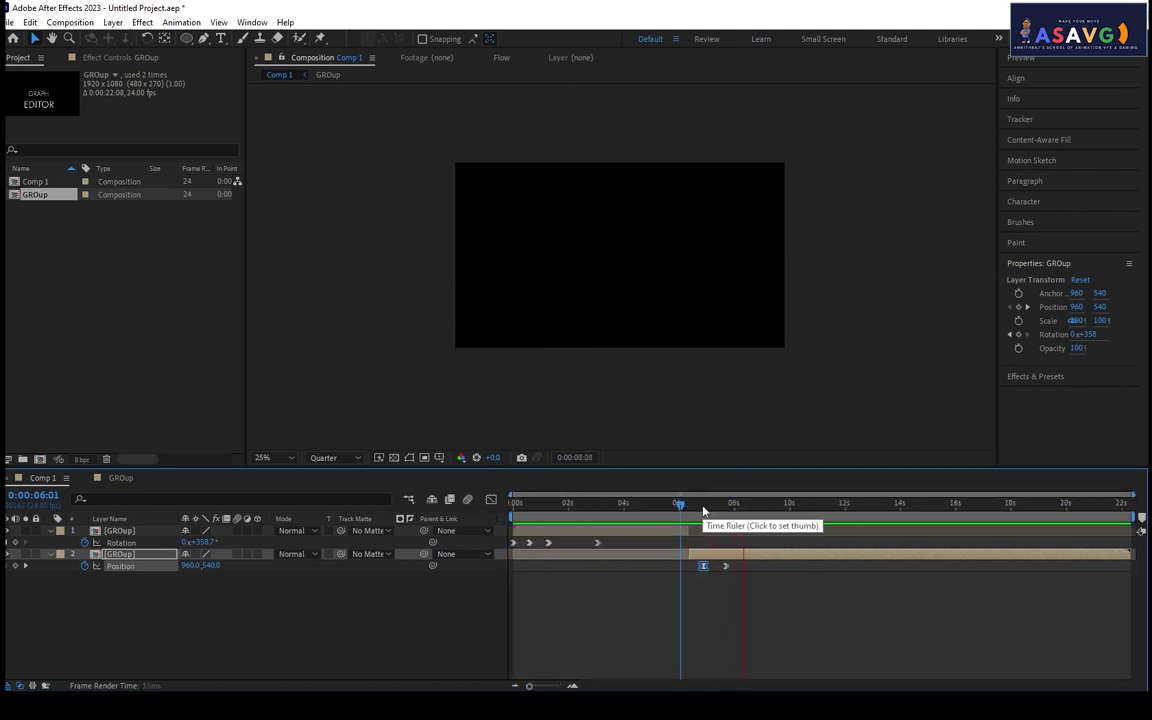
{"action": "mouse_move", "coordinate": [693, 512]}
{"action": "left_mouse_down"}
{"action": "mouse_move", "coordinate": [712, 511]}
{"action": "mouse_move", "coordinate": [704, 490]}
{"action": "left_mouse_up"}
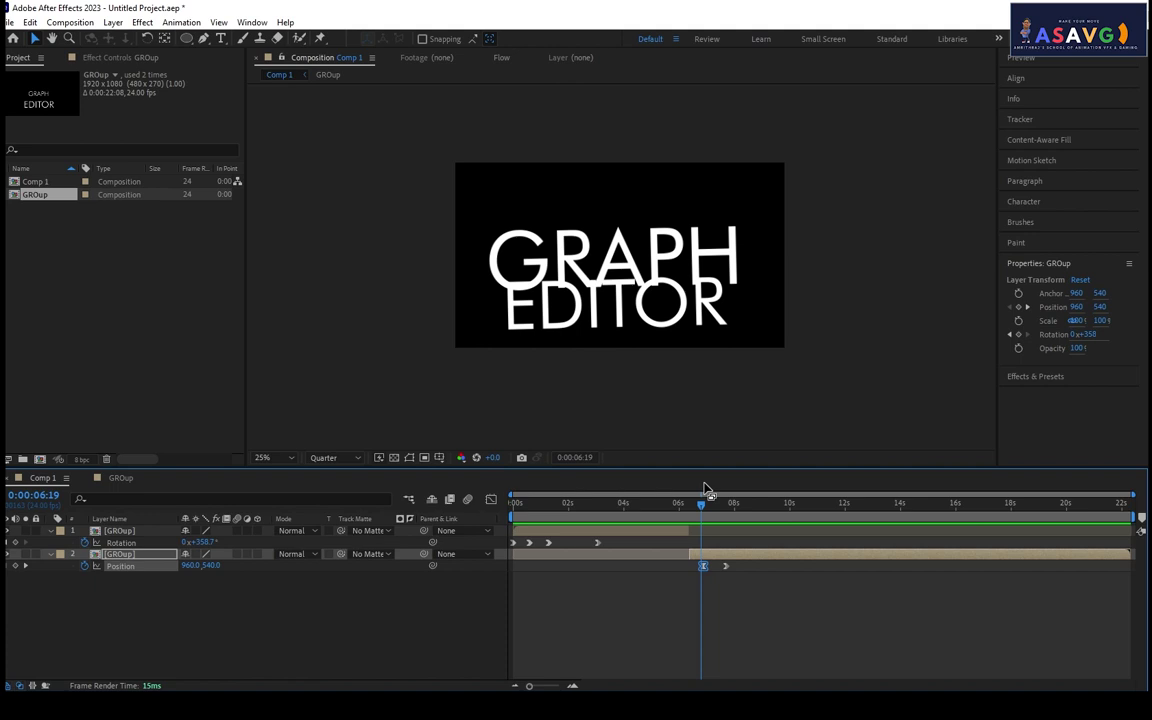
{"action": "key", "text": "space"}
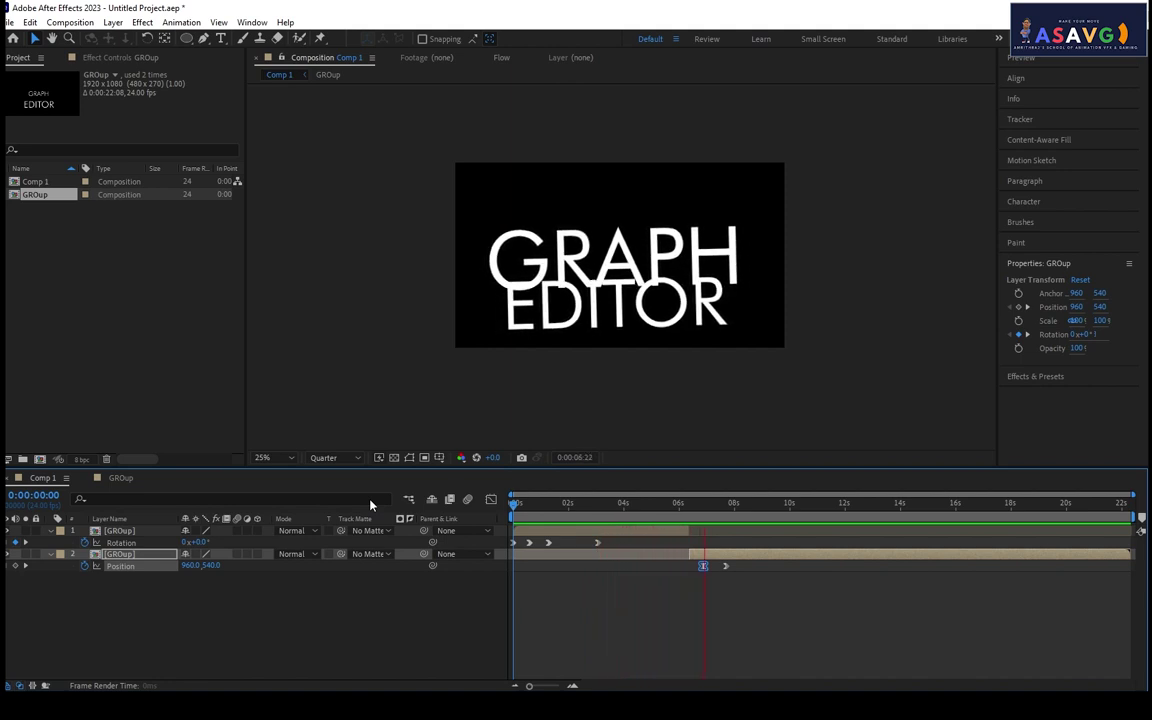
{"action": "key", "text": "space"}
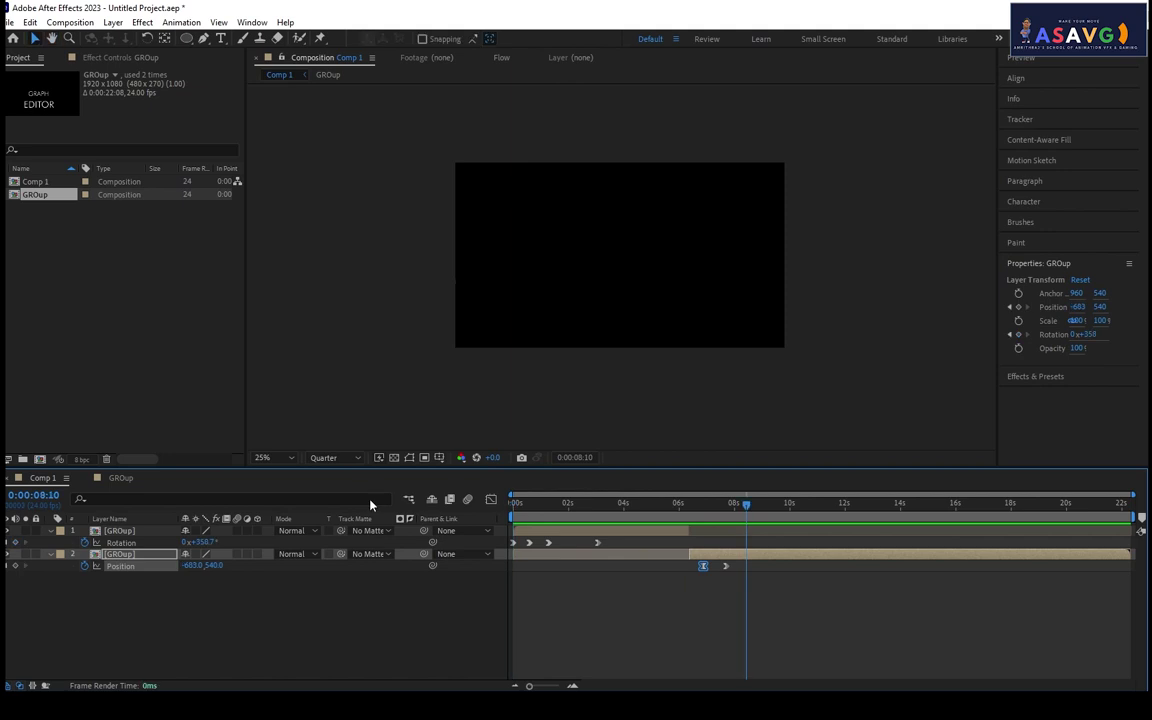